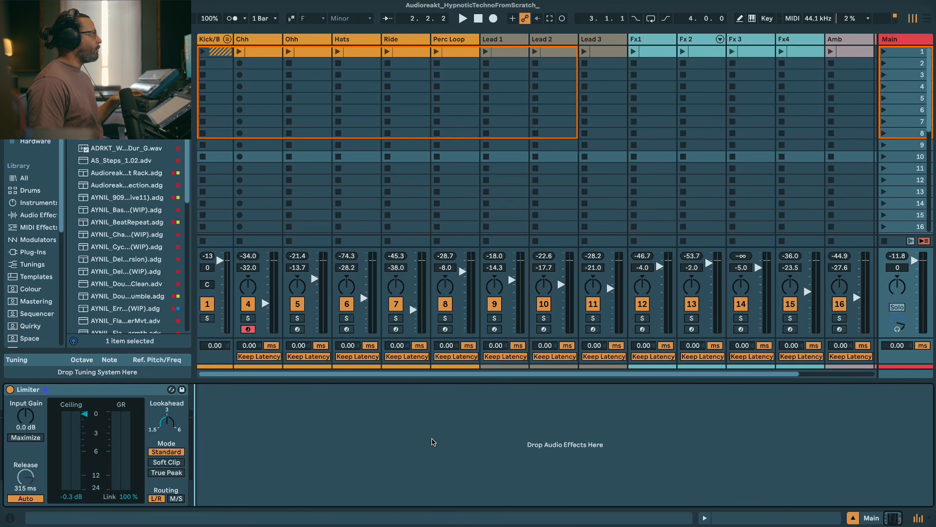
- Play scene 1 and copy its Kick and Bass clips from the Kick/Bass group into scenes 10 to 22
click(884, 51)
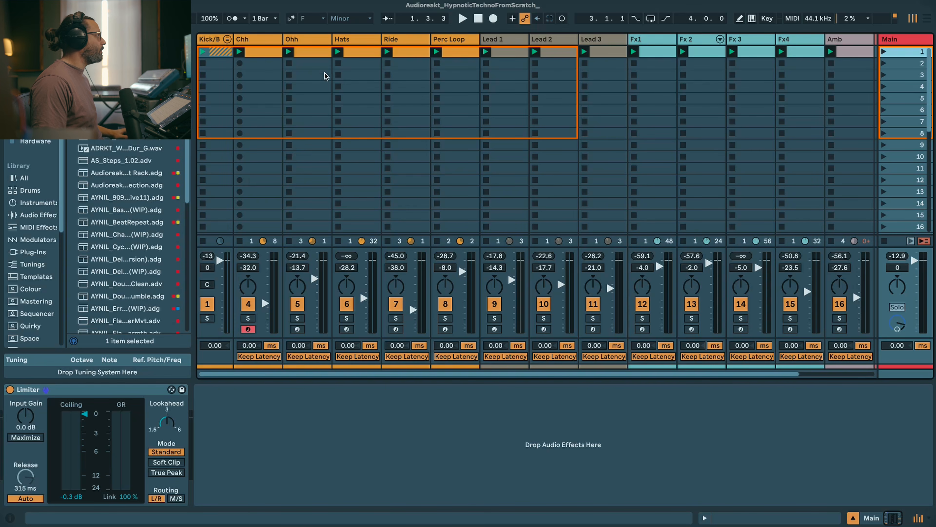
click(227, 39)
click(324, 63)
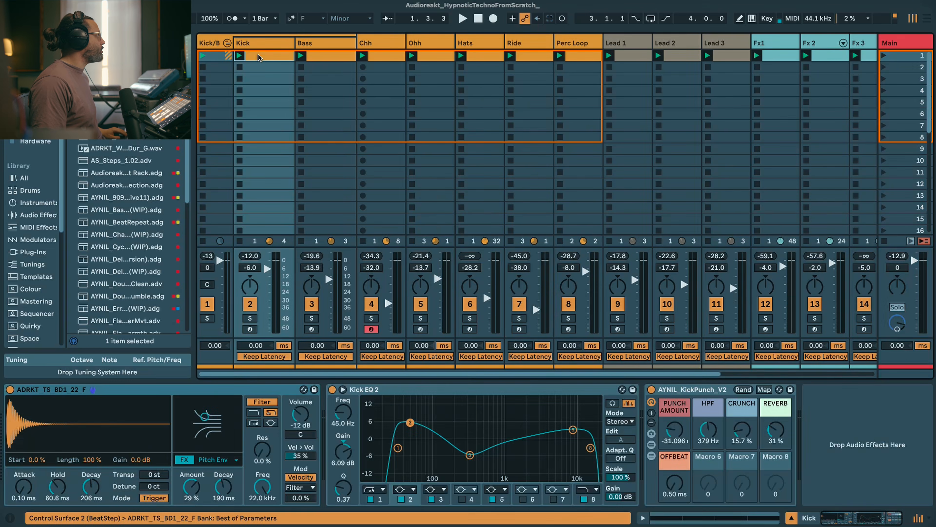
drag(325, 55, 329, 161)
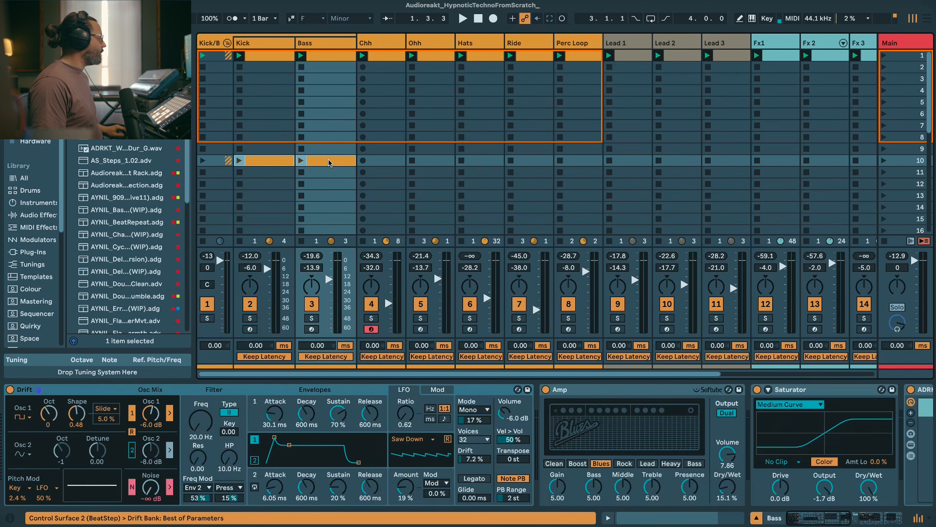
key(super+d)
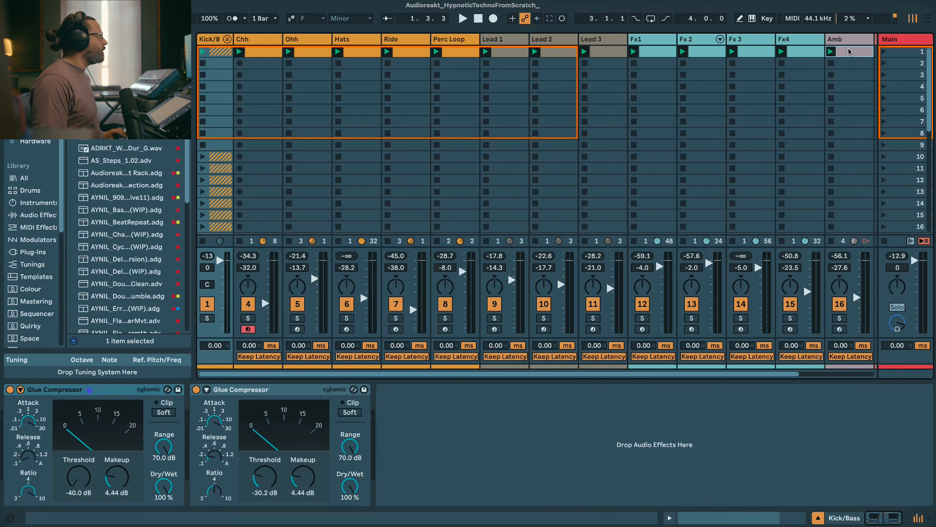
- Copy the Amb clip from scene 1 to scene 10 and duplicate it down to scene 22
drag(851, 55, 798, 158)
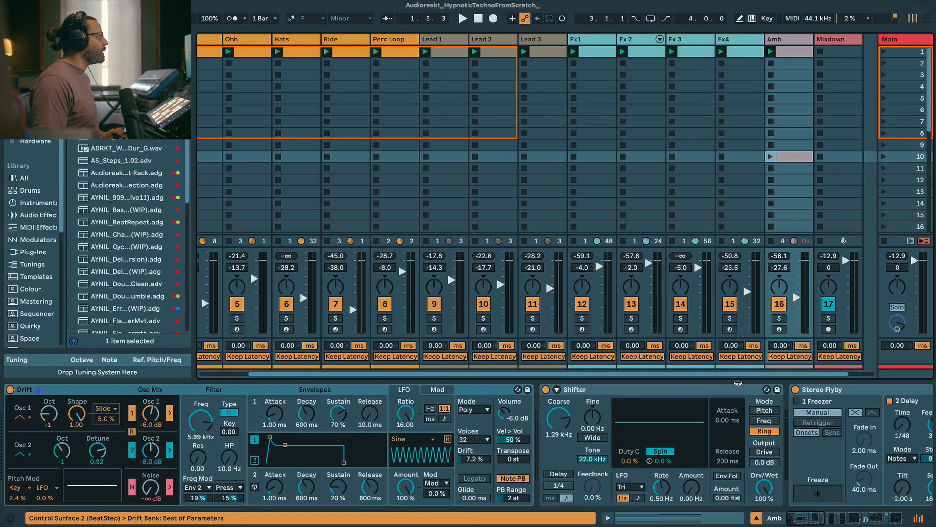
click(886, 243)
key(super+d)
key(super+d)
key(super+d)
key(super+d)
key(super+d)
key(super+d)
key(super+d)
key(super+d)
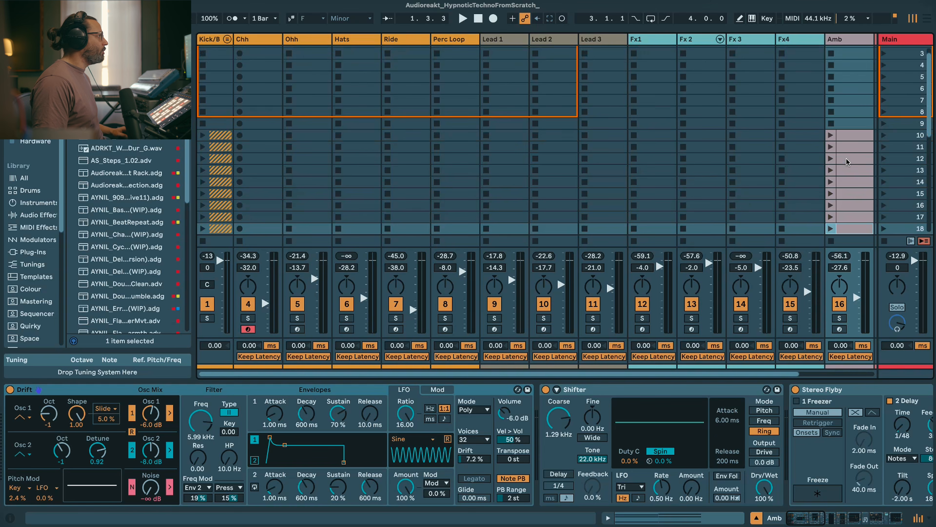
key(super+d)
key(super+d)
key(super+d)
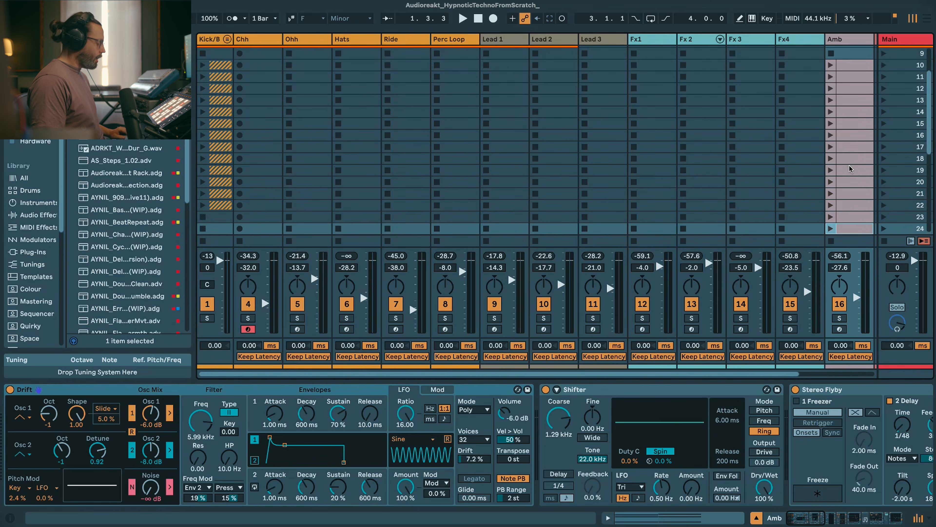
scroll(897, 100, up, 2)
scroll(884, 108, up, 5)
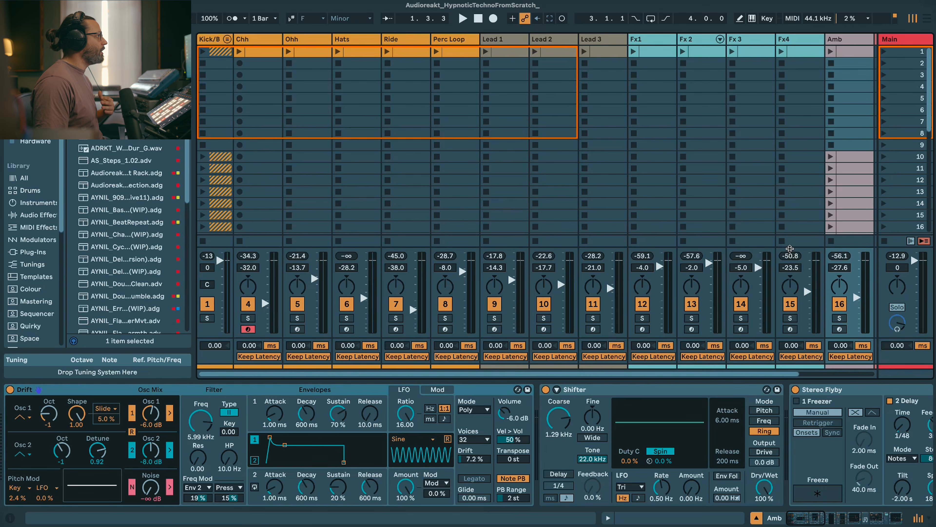
- Hide the device view and play scene 10 together with the Fx1 and Fx 2 clips of scene 1
click(757, 518)
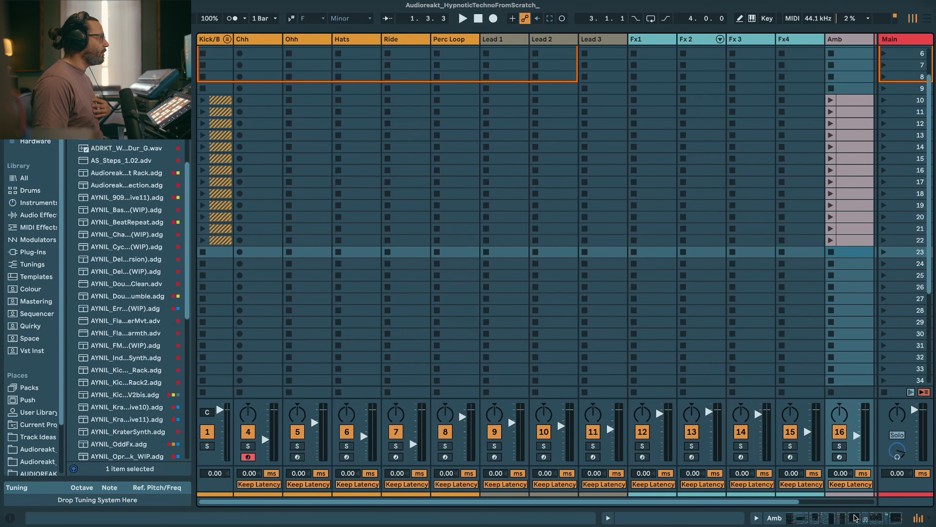
scroll(712, 287, up, 5)
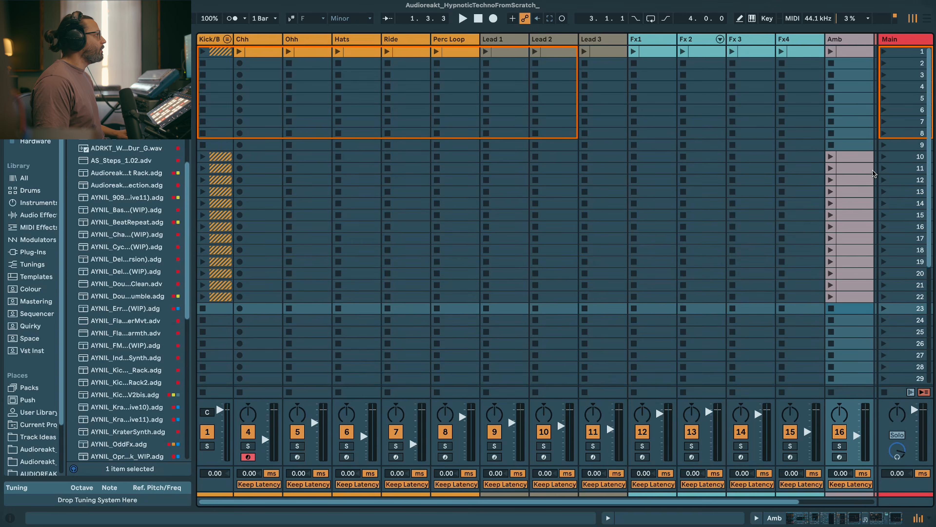
click(884, 157)
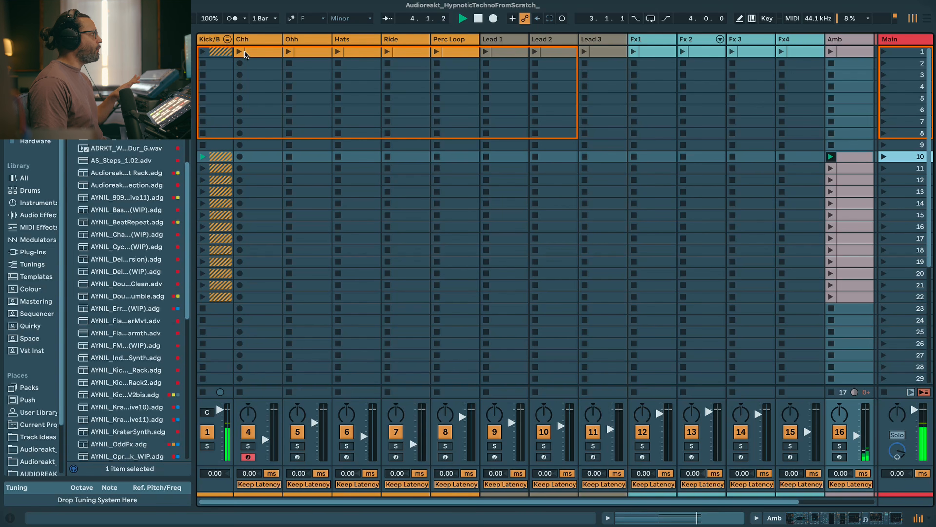
click(632, 52)
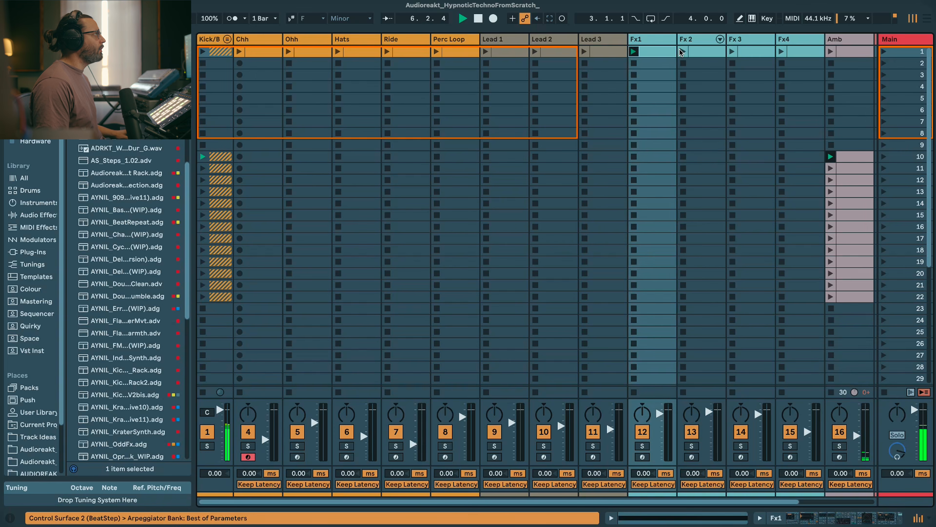
click(682, 52)
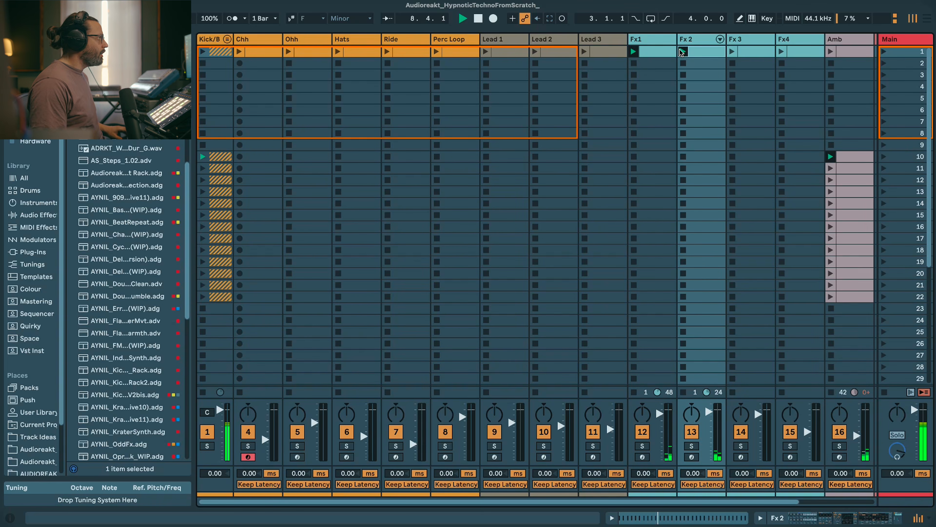
- Copy the Fx1 and Fx 2 clips from scene 1 to scene 11, and play scene 10 followed by scene 11
drag(704, 55, 725, 174)
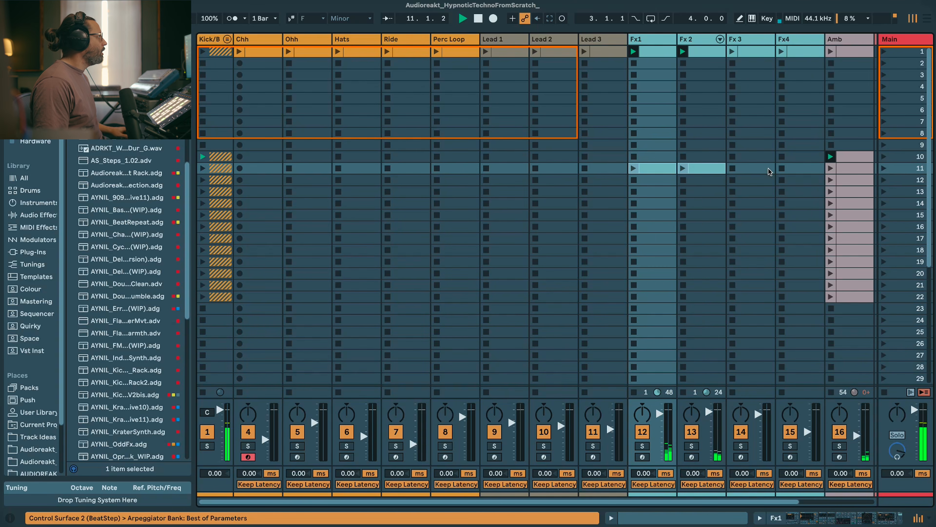
click(885, 157)
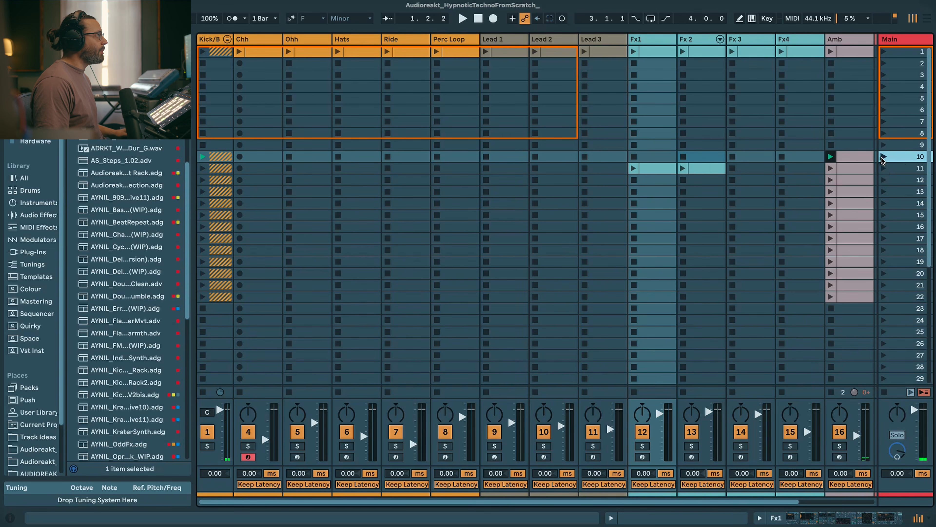
click(882, 170)
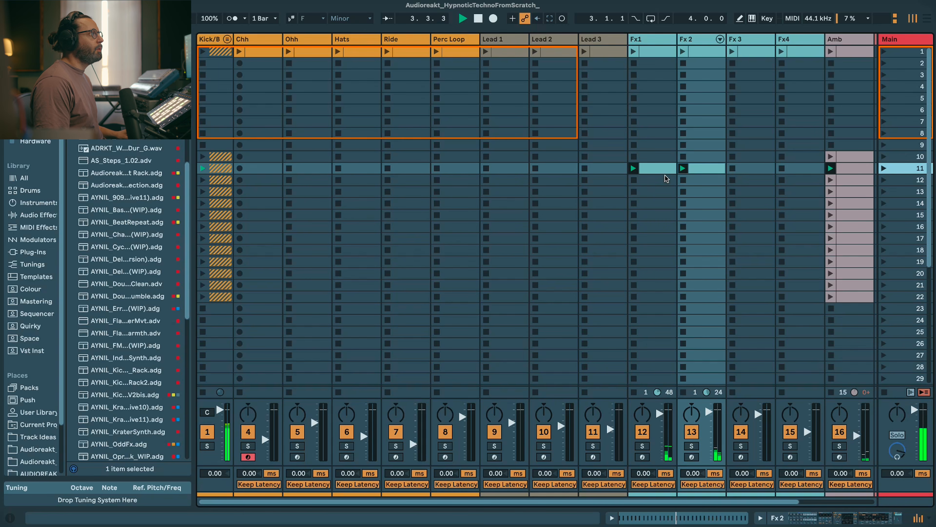
- Fill scene 12 with scene 1's Fx 3 and Chh clips plus scene 11's Fx1 and Fx 2 clips, and play it
drag(740, 53, 744, 182)
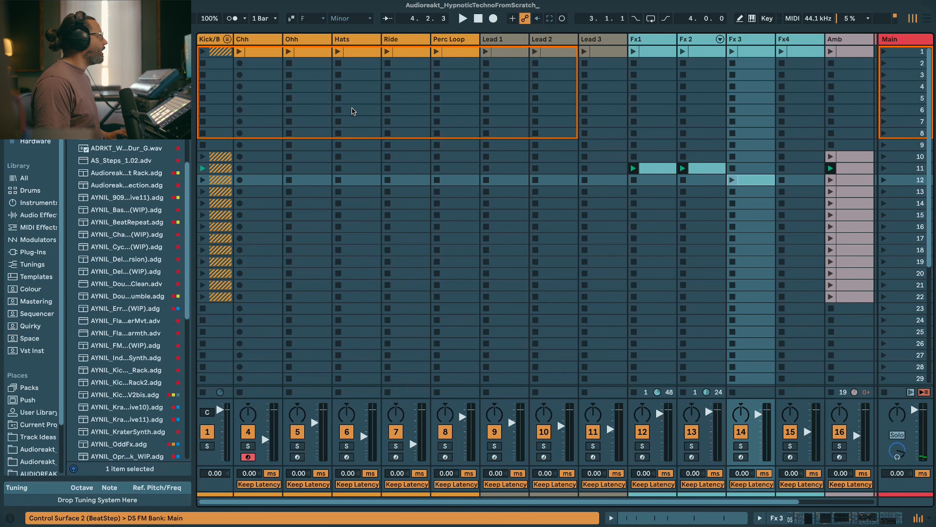
drag(260, 57, 274, 181)
click(714, 170)
key(shift+Left)
key(super+d)
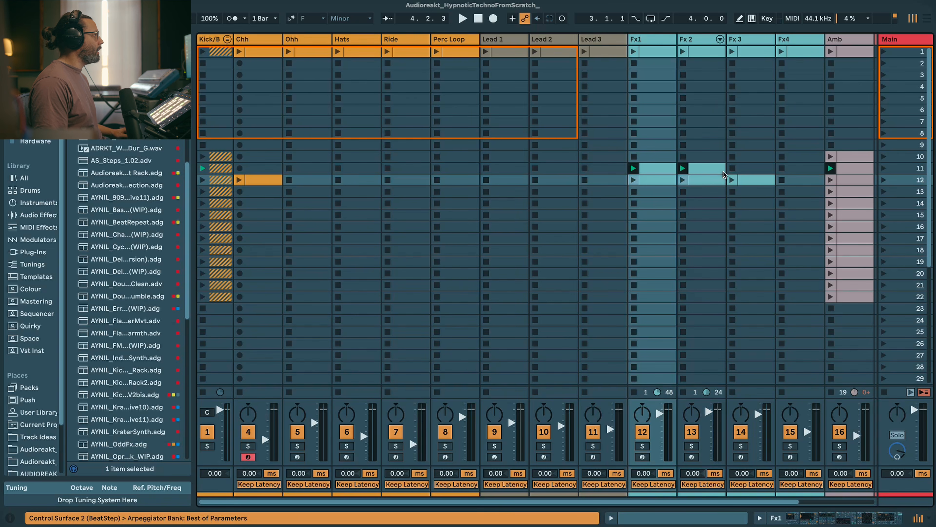
key(space)
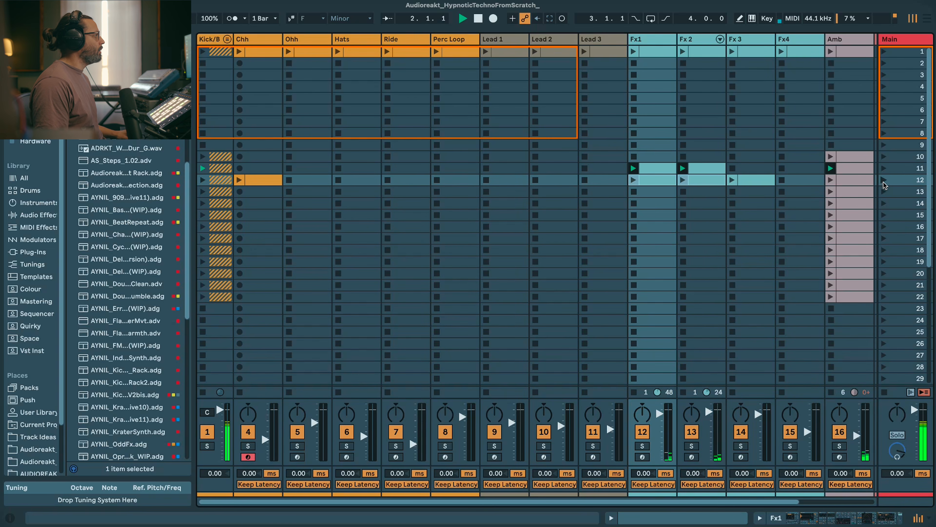
click(884, 181)
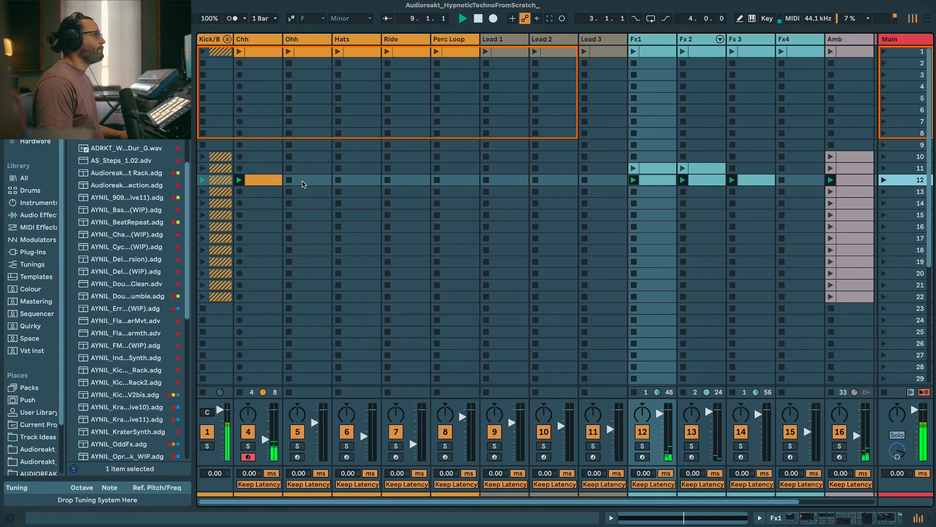
- Audition scene 1's Ohh and Perc Loop clips over scene 12, and place the Chh and Ohh clips in scene 13
click(289, 51)
click(436, 52)
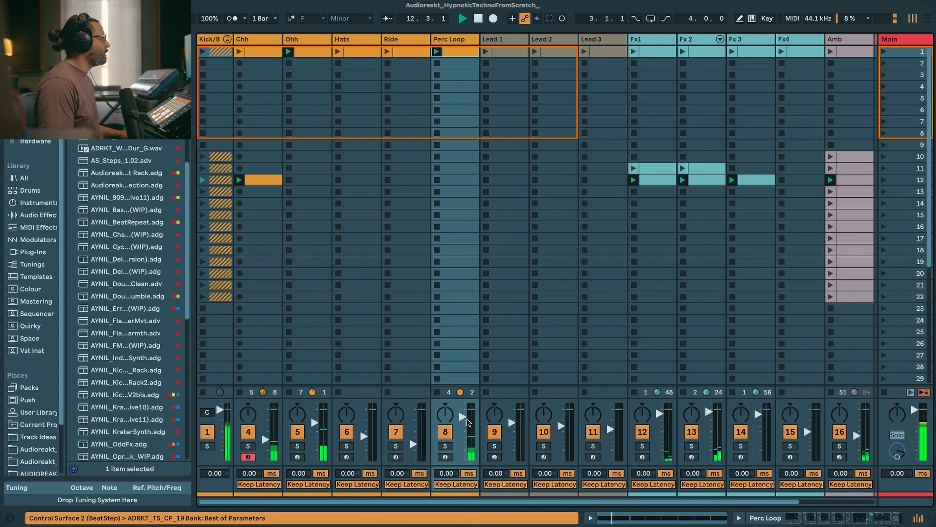
click(437, 87)
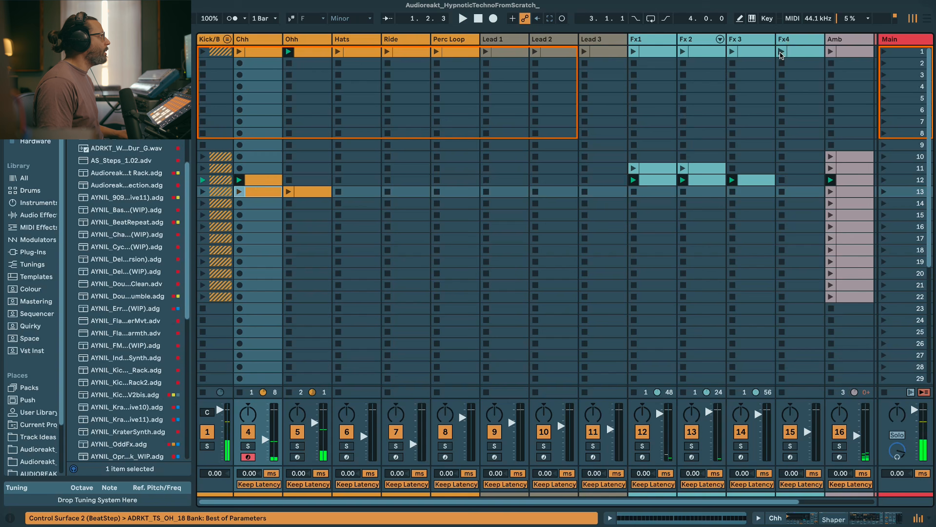
- Audition the Fx4 clip of scene 1 and copy it to scene 13
click(782, 52)
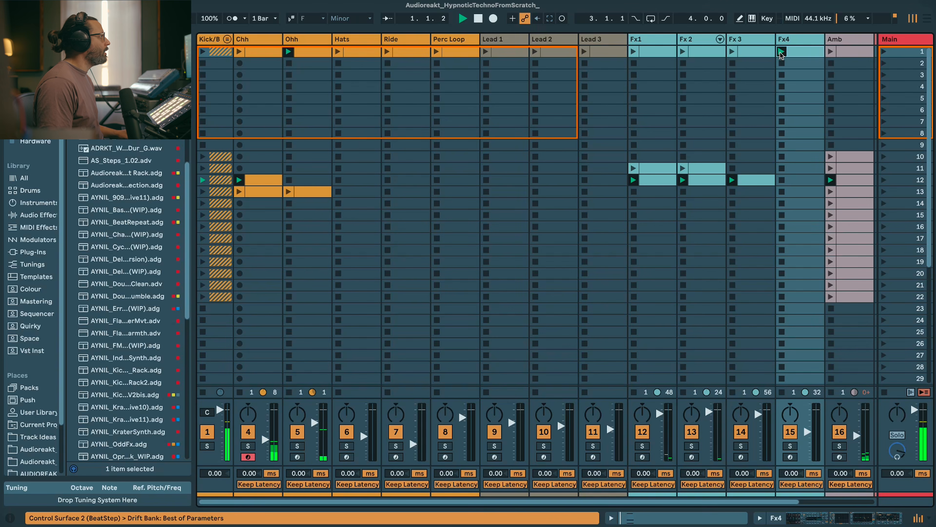
drag(793, 55, 780, 189)
key(space)
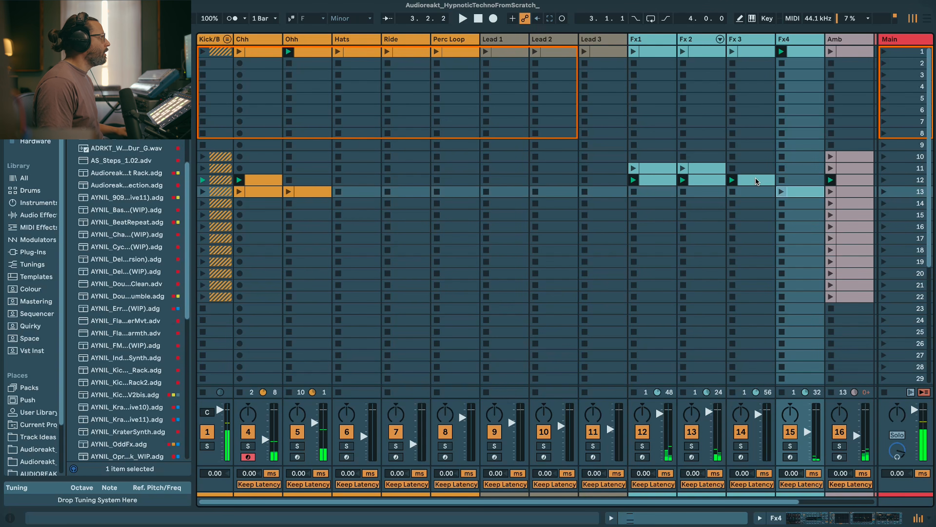
- Duplicate the Fx1, Fx 2 and Fx 3 clips of scene 12 into scene 13, and copy scene 1's Perc Loop clip there
click(755, 179)
shift+click(655, 180)
key(super+d)
drag(448, 55, 456, 192)
- Play scene 12 followed by scene 13, and lower the Perc Loop track's volume slightly
click(887, 182)
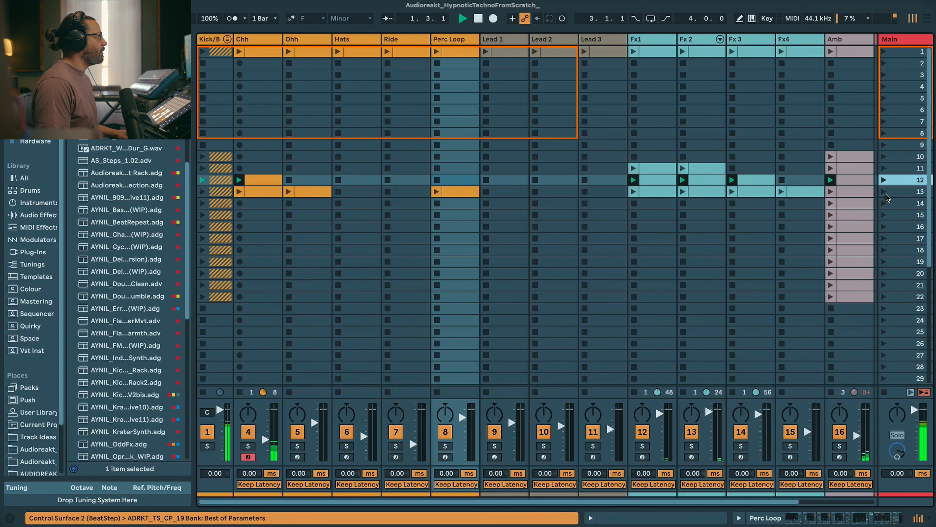
click(884, 192)
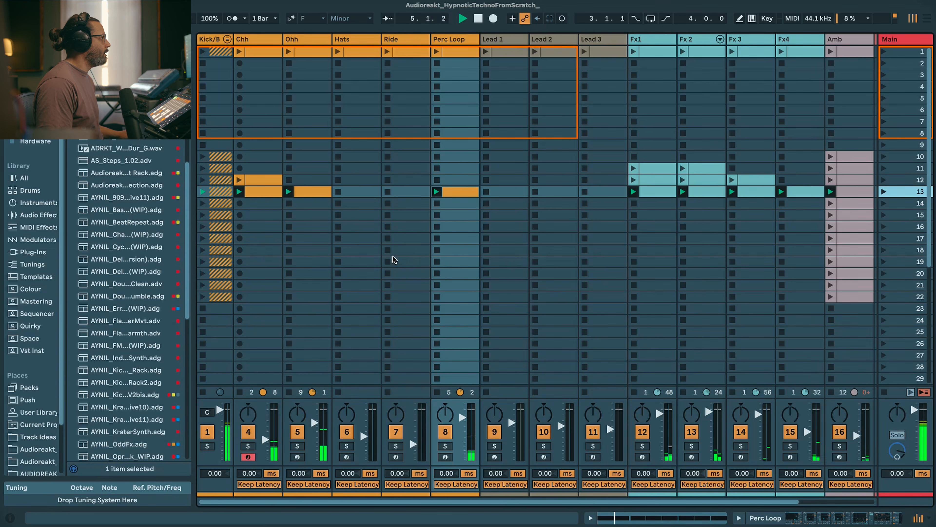
drag(461, 419, 462, 424)
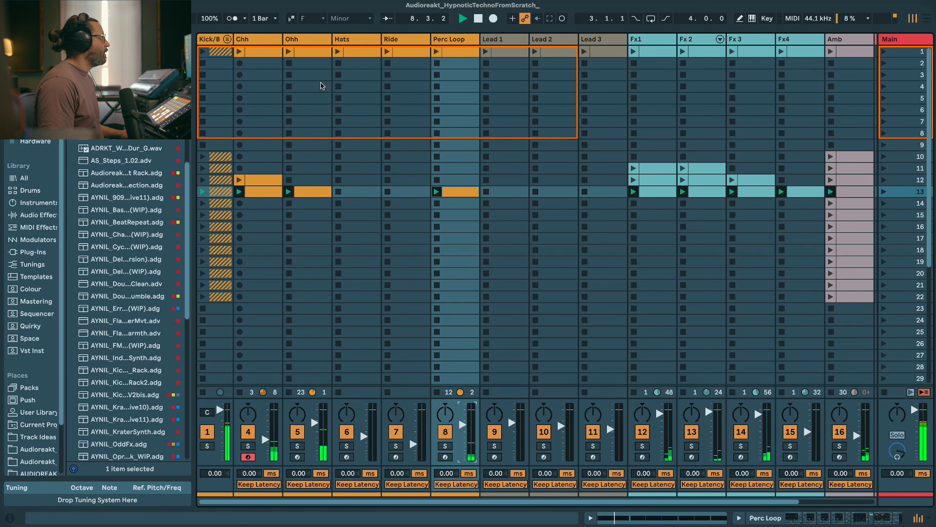
- Copy scene 1's Hats clip to scene 14 and launch it, and duplicate scene 13's Chh, Ohh and Perc Loop clips into scene 14
drag(354, 51, 338, 204)
click(338, 204)
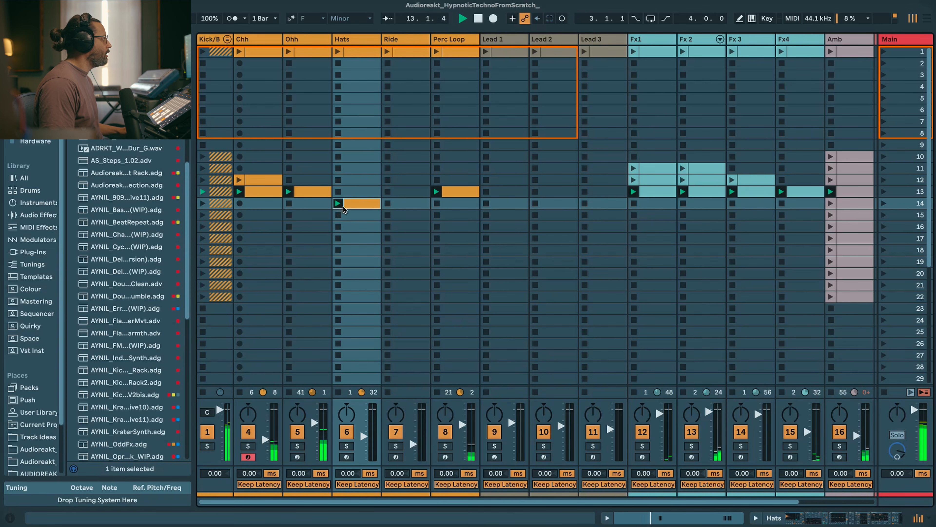
click(260, 196)
key(super+d)
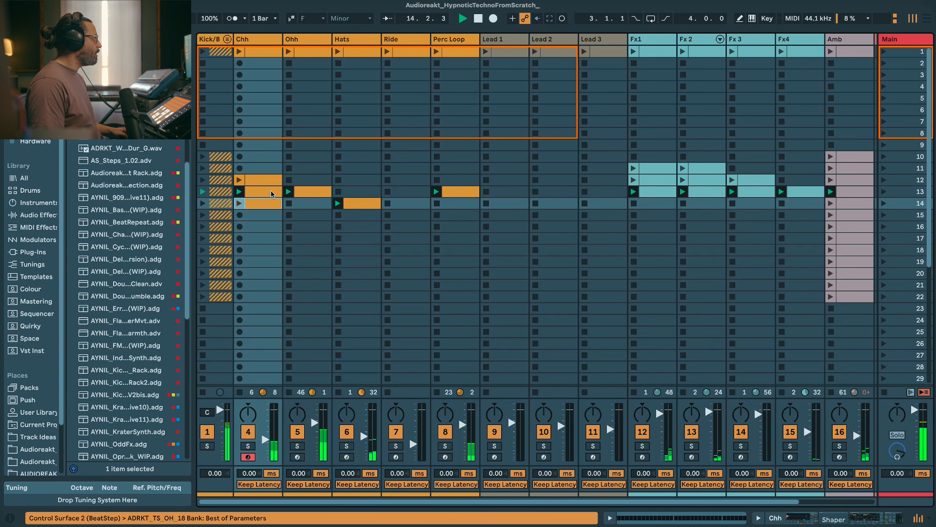
click(303, 195)
key(super+d)
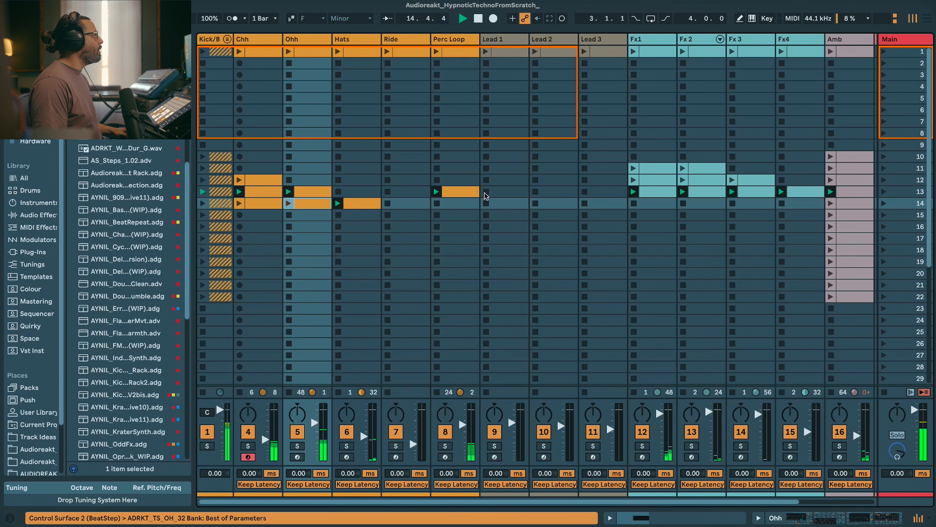
click(446, 195)
key(super+d)
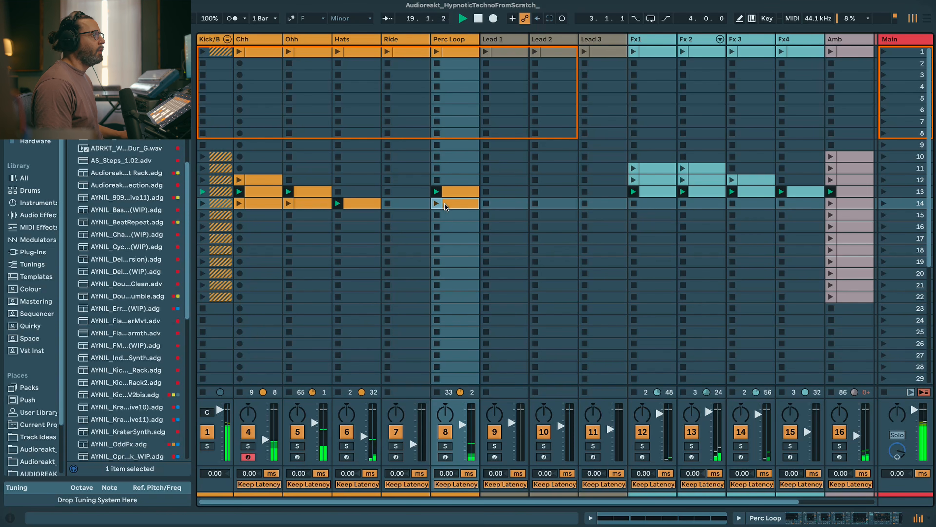
- Launch scene 1's Lead 2 and Lead 3 clips, and filter Lead 3 with EQ Eight's band 8 high cut at 499 Hz
click(536, 52)
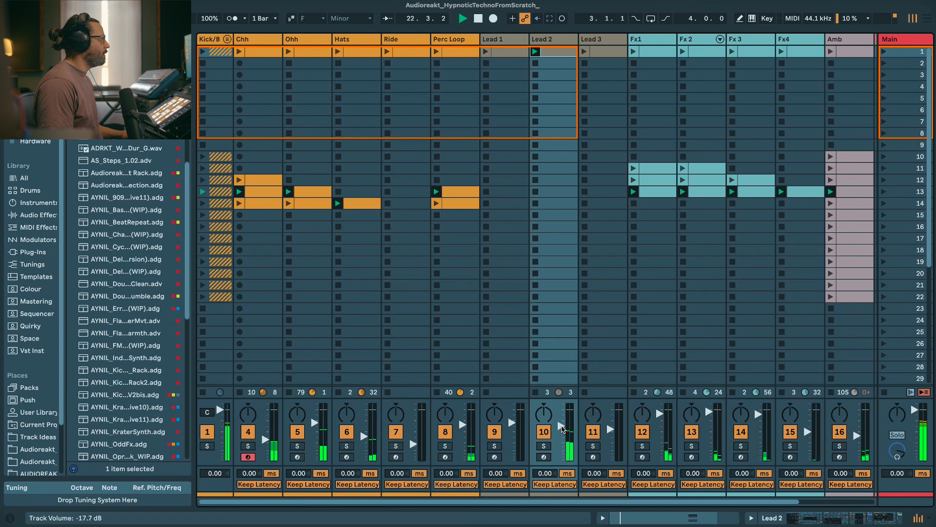
double_click(537, 36)
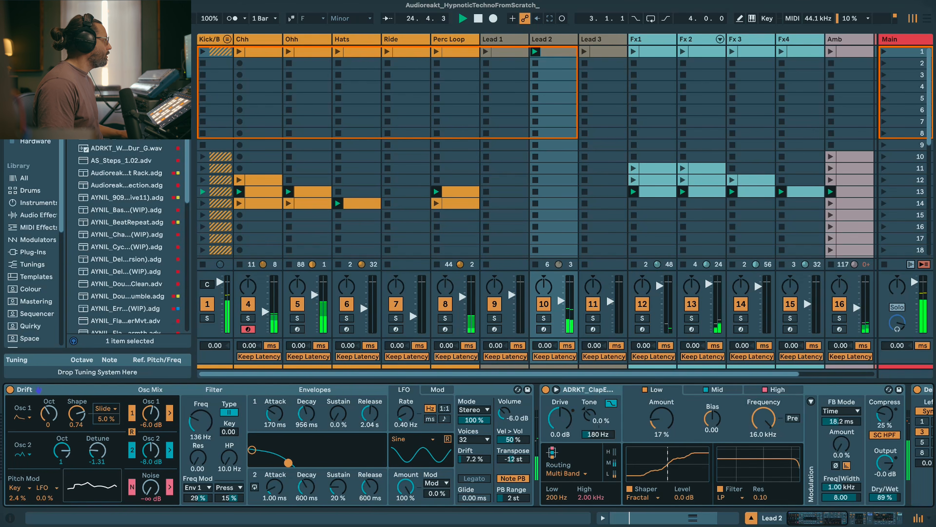
click(584, 53)
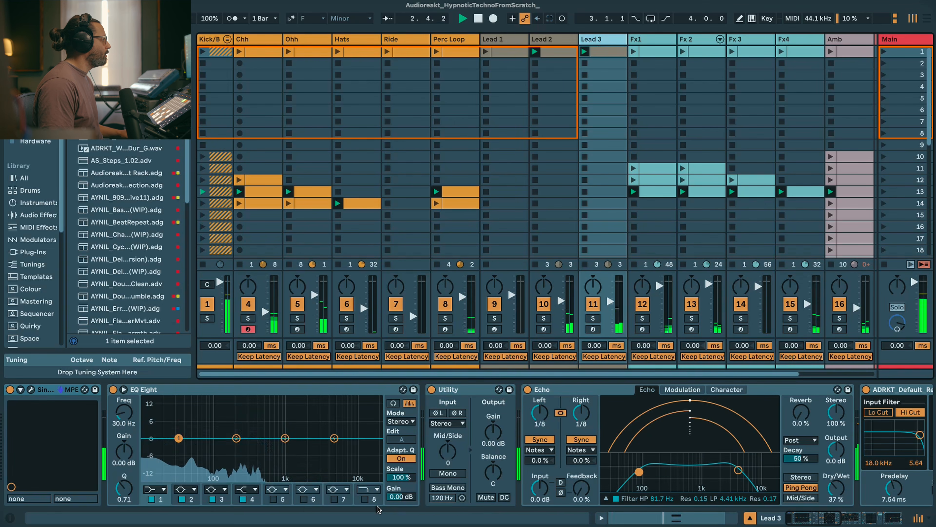
click(364, 499)
drag(124, 412, 124, 425)
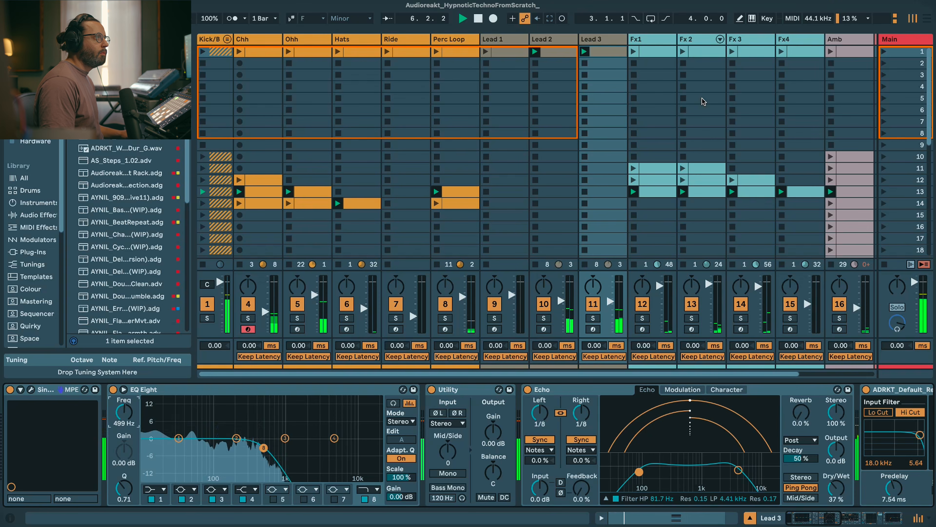
- Copy scene 1's Lead 2 and Lead 3 clips to scene 14, and duplicate scene 13's Fx1 to Fx4 clips into scene 14
drag(561, 52, 546, 202)
drag(556, 204, 607, 205)
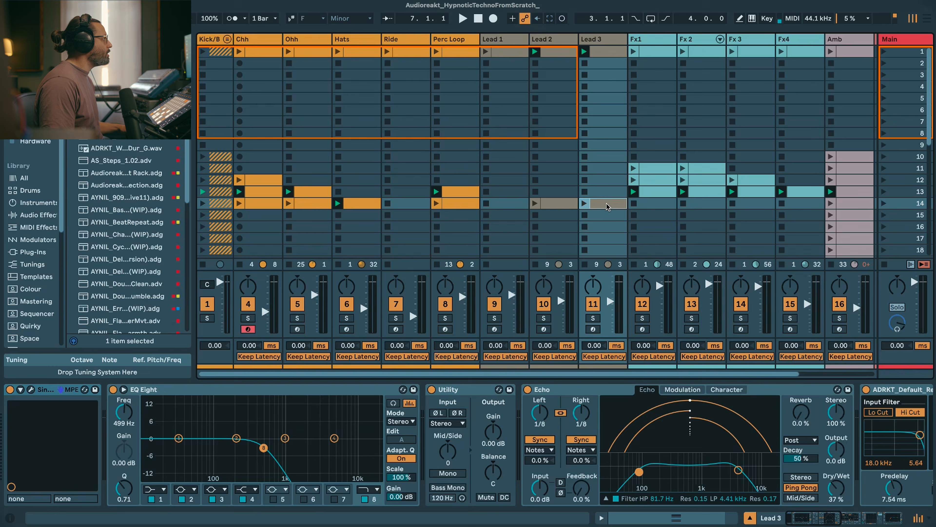
click(804, 195)
key(super+d)
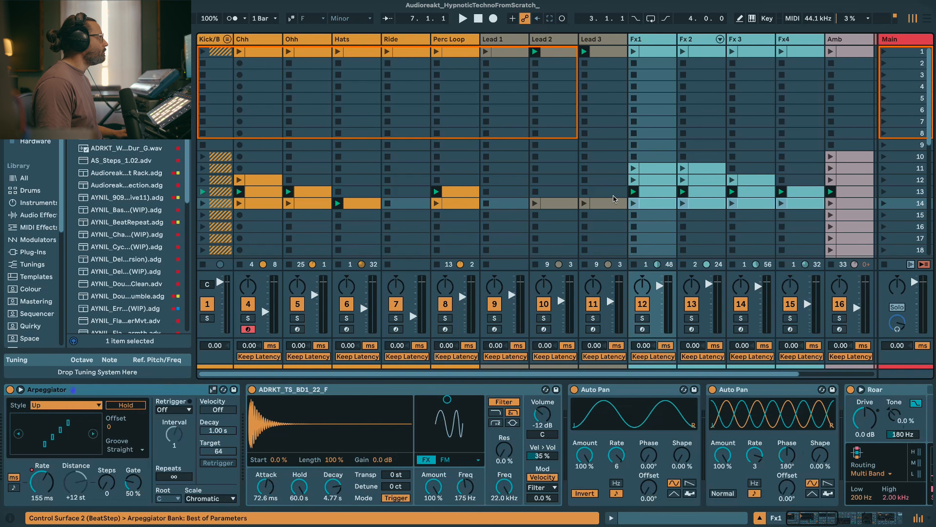
- Duplicate all drum, lead and Fx clips of scene 14 into scene 15, and copy scene 1's Lead 1 clip there
click(459, 203)
click(281, 204)
key(super+d)
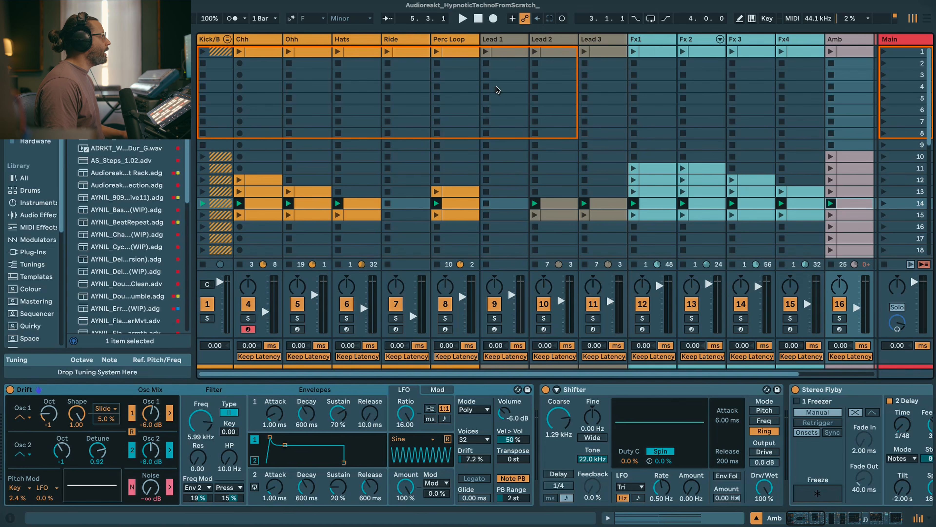
drag(498, 54, 516, 214)
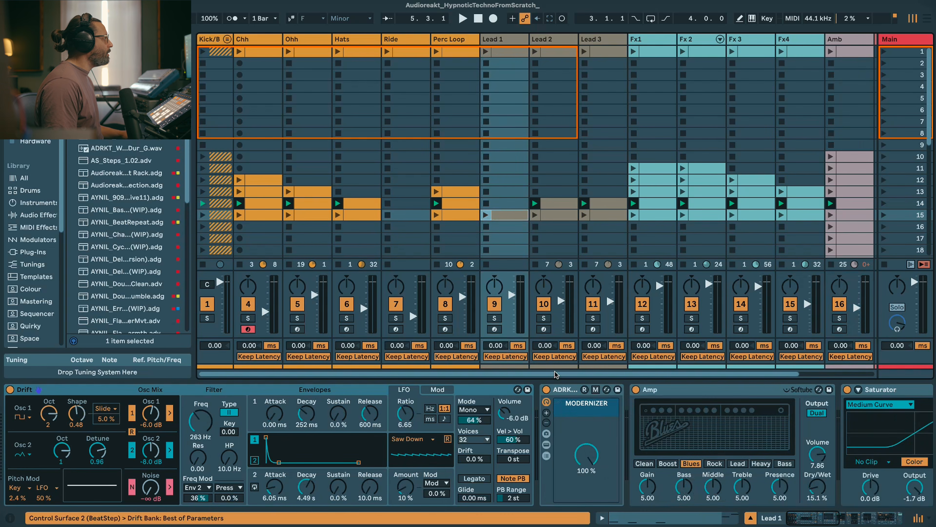
- Play scene 14 followed by scene 15, and lower the filter frequency of Lead 1's Drift to 59.9 Hz
click(885, 200)
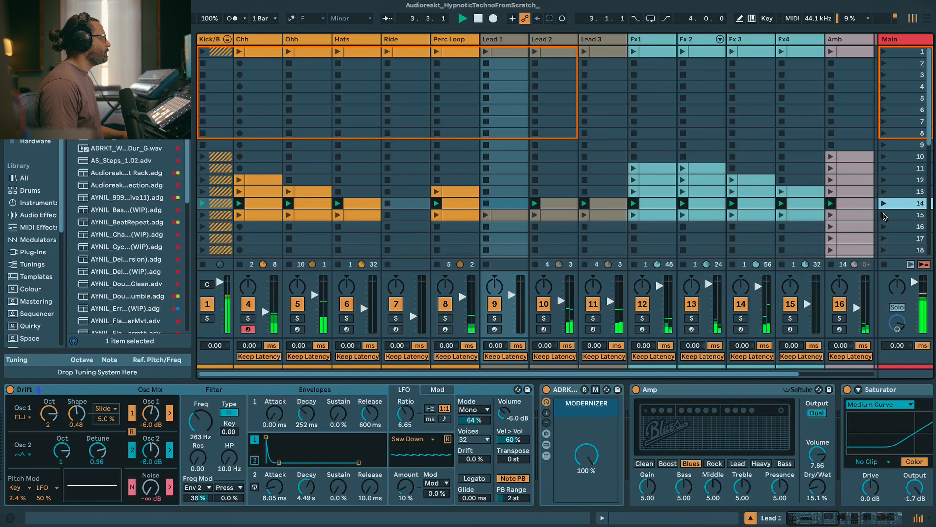
click(884, 215)
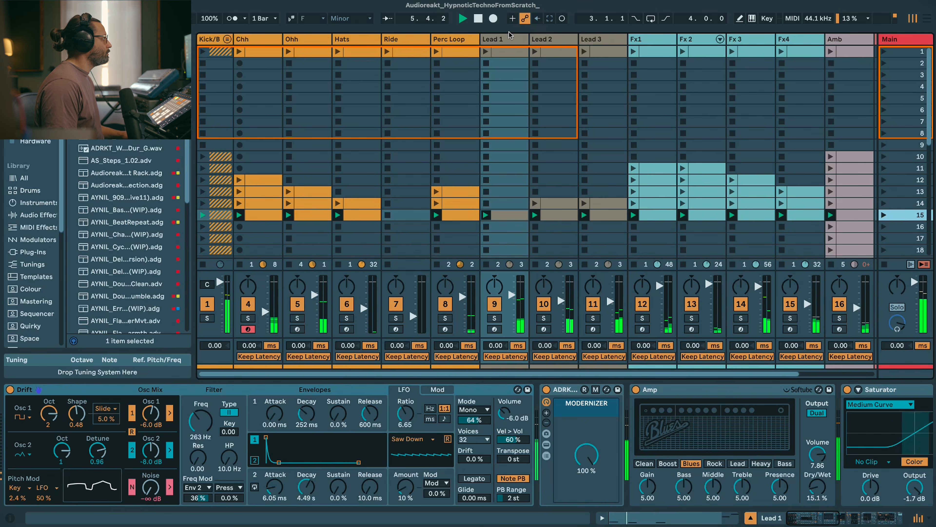
drag(195, 441, 194, 463)
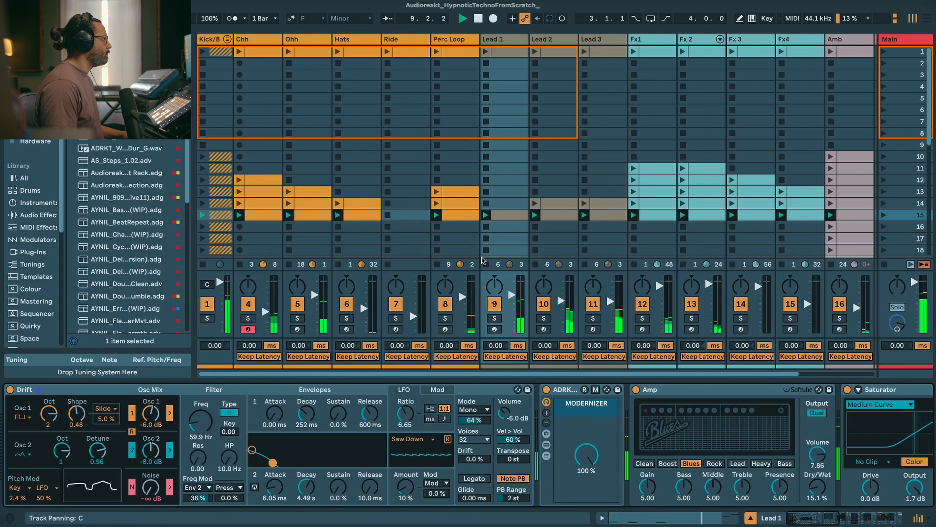
- Move the Lead 1 clip from scene 15 up to scene 14 and rename it "open"
drag(518, 216, 517, 202)
key(super+r)
text(open)
key(Return)
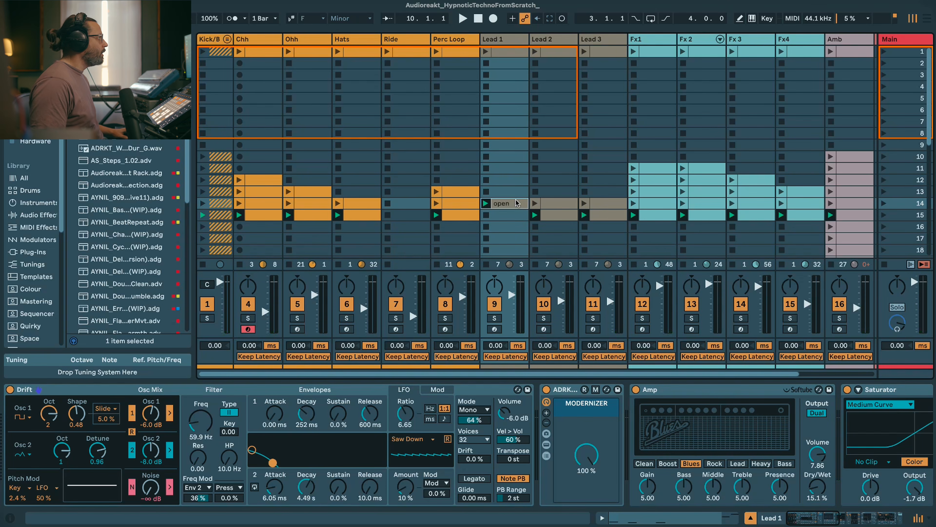
- Duplicate the loop of scene 14's "open" clip repeatedly until it is 12 bars long
double_click(517, 202)
click(66, 373)
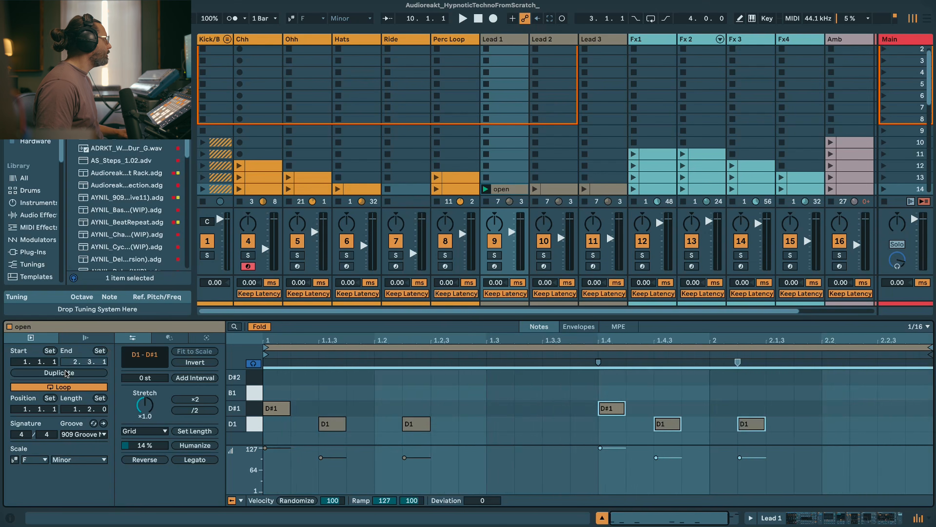
click(66, 372)
click(66, 373)
click(66, 373)
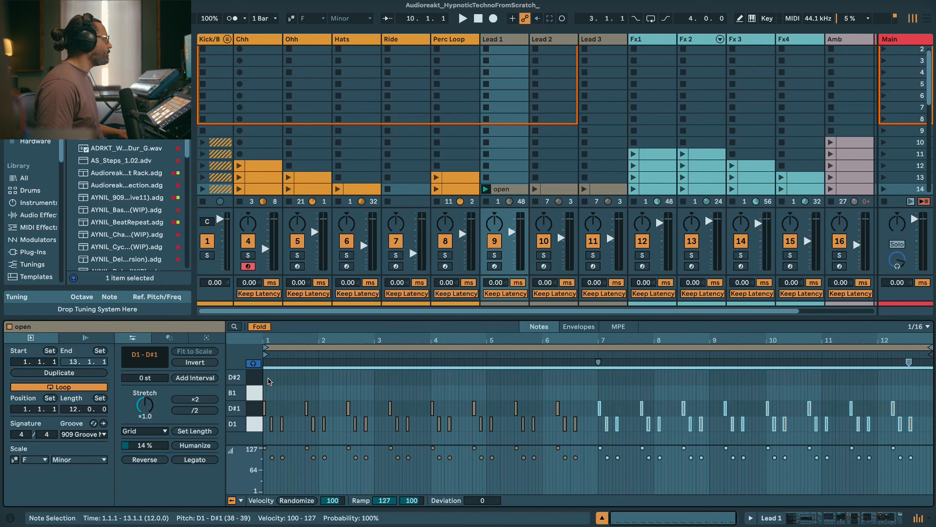
- Draw a Drift LP Freq envelope in the "open" clip that rises steadily from the lowest value at bar 1 to bar 12
click(578, 328)
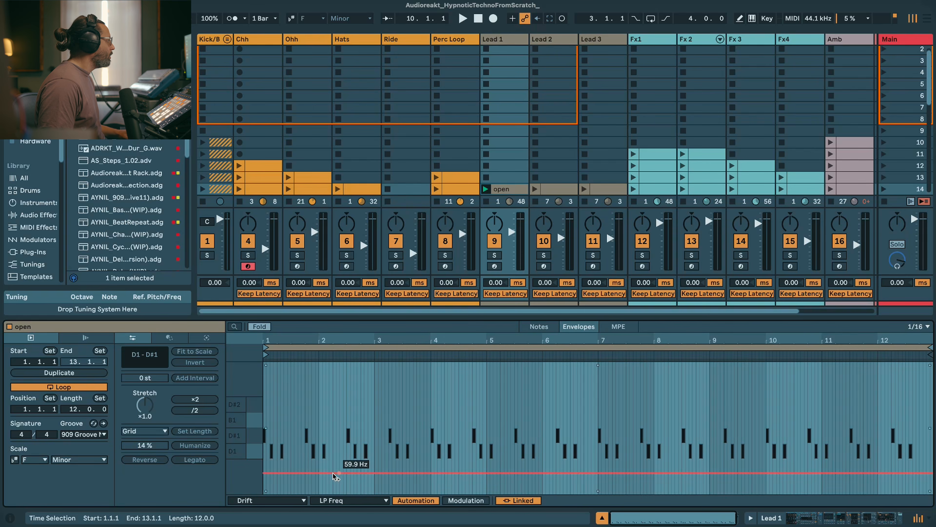
drag(287, 472, 265, 491)
key(space)
drag(899, 491, 898, 441)
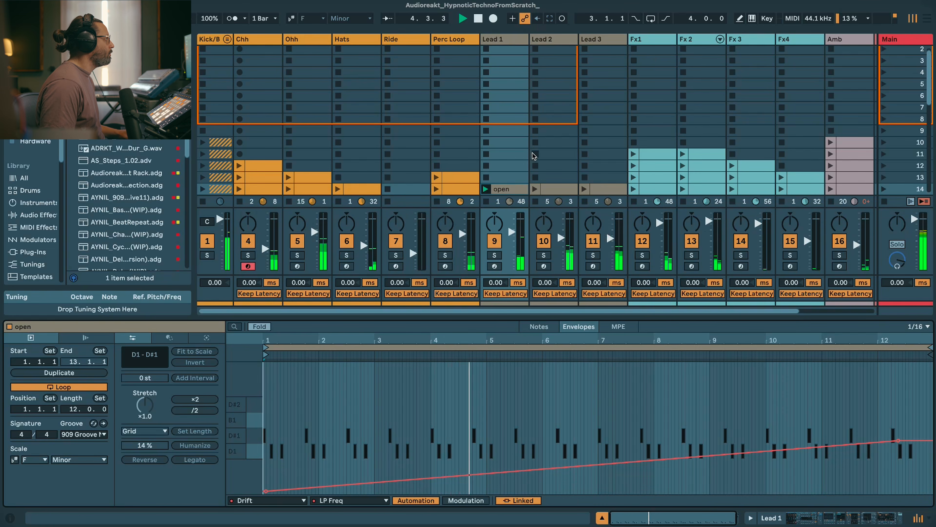
- Duplicate Lead 1's "open" clip from scene 14 into scene 15
scroll(533, 156, down, 2)
scroll(505, 158, down, 1)
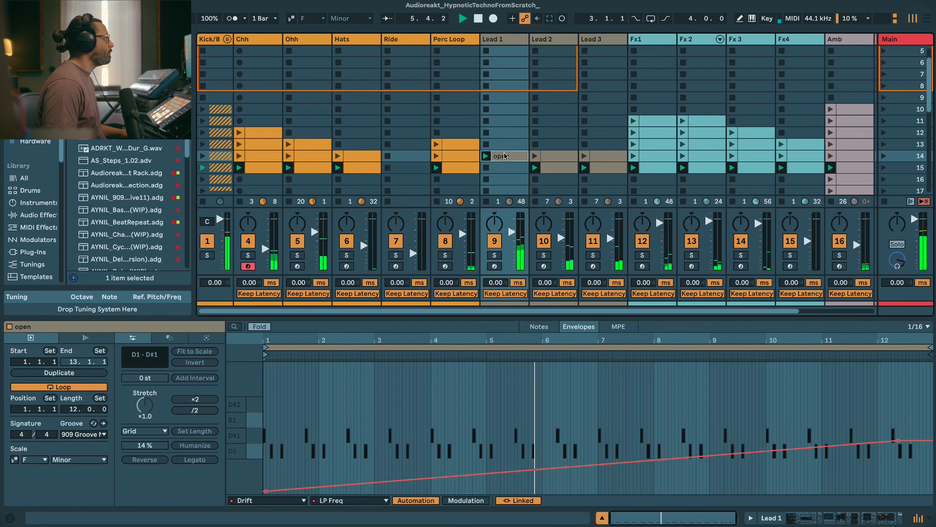
key(ctrl+d)
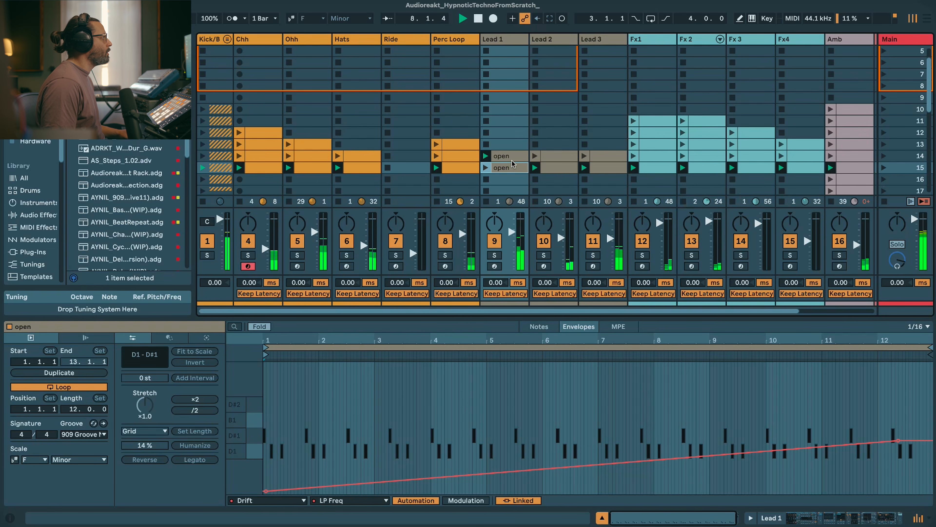
- Raise the end of scene 14's LP Freq ramp slightly, then launch scene 15 and flatten its Lead 1 envelope at the ramp's end level
click(502, 157)
mouse_move(897, 442)
drag(898, 442, 898, 438)
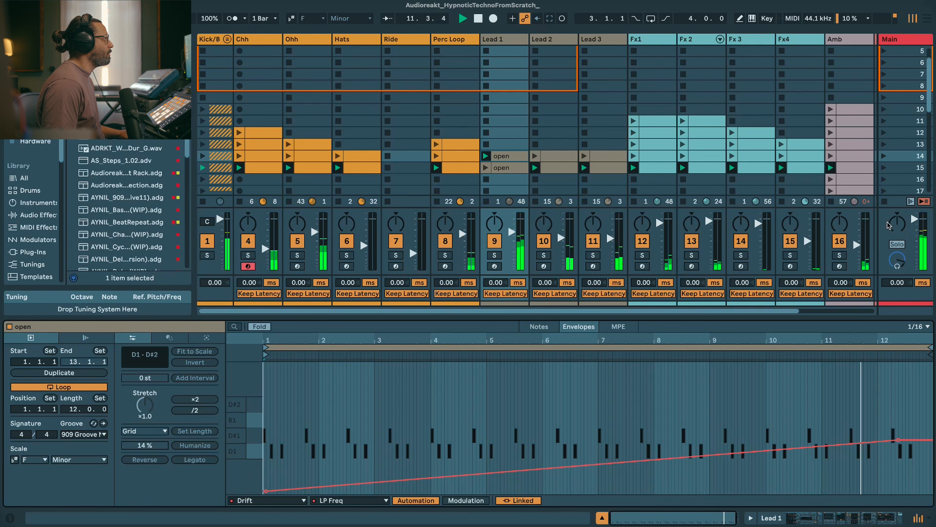
click(884, 168)
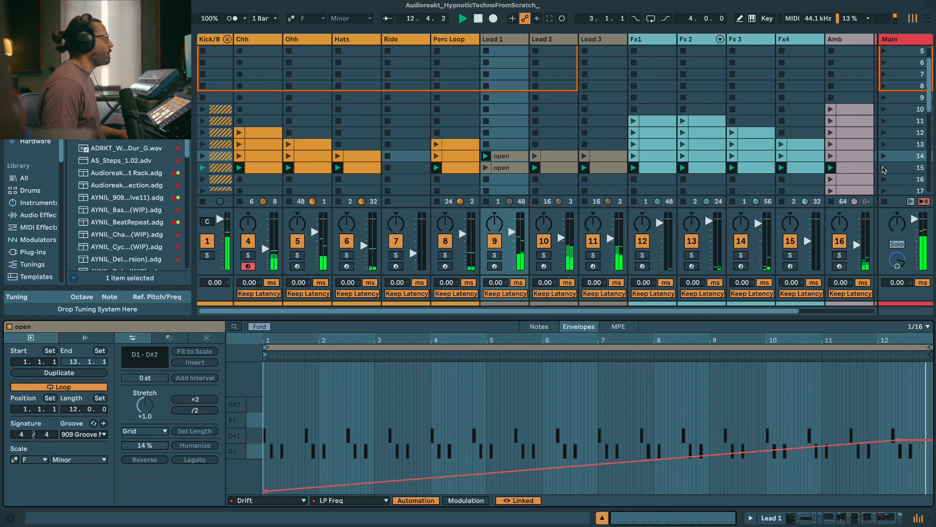
click(274, 490)
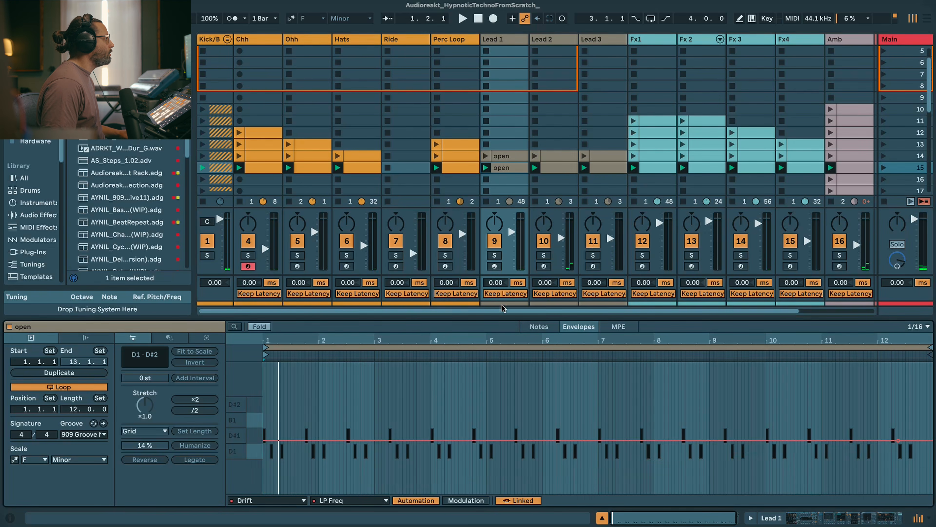
- Arm the Mixdown track and record the playing scene into its scene 15 slot
drag(585, 311, 660, 315)
click(813, 168)
click(806, 39)
double_click(806, 39)
click(796, 168)
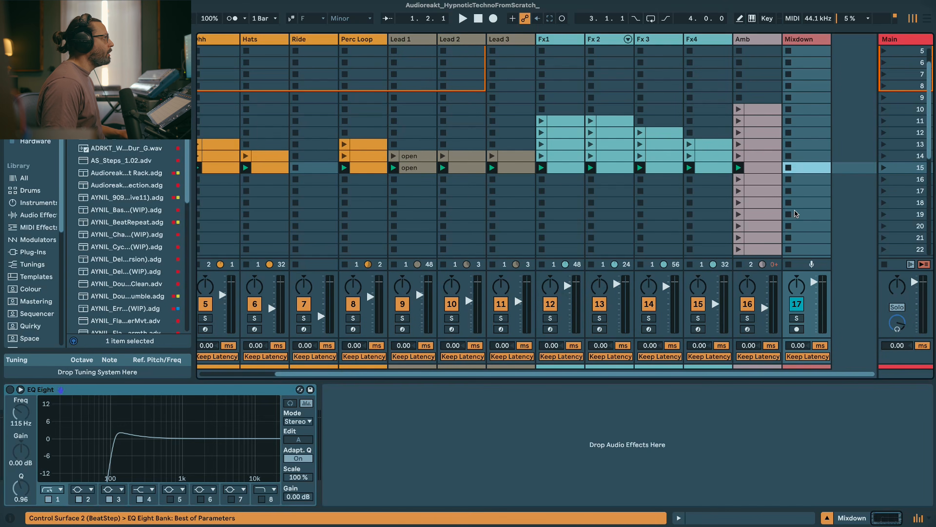
click(796, 328)
click(789, 169)
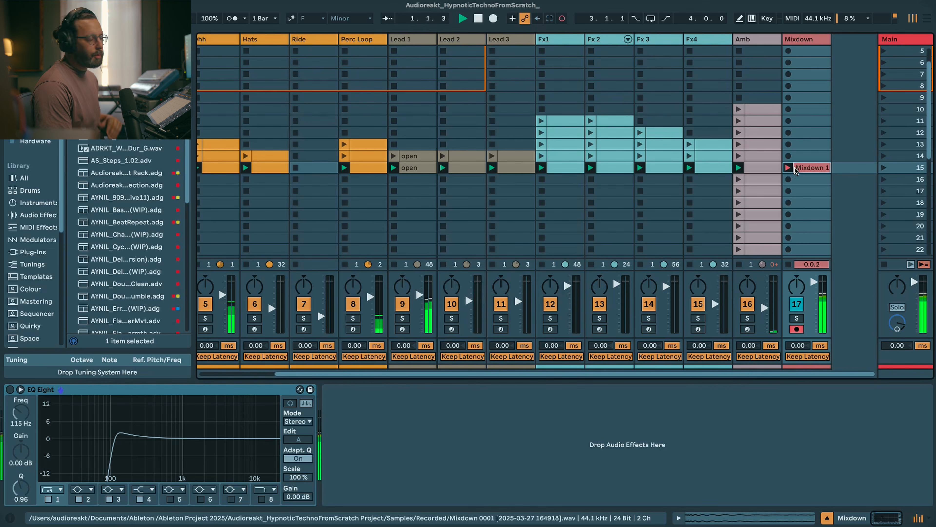
- Deactivate the recorded Mixdown clip, shorten its loop to 8 bars and rename it "on"
double_click(801, 167)
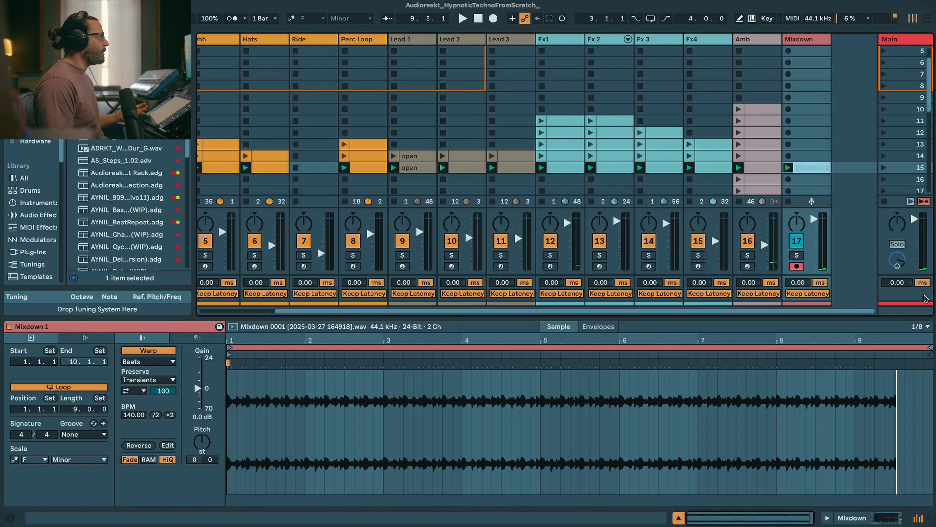
drag(929, 347, 854, 350)
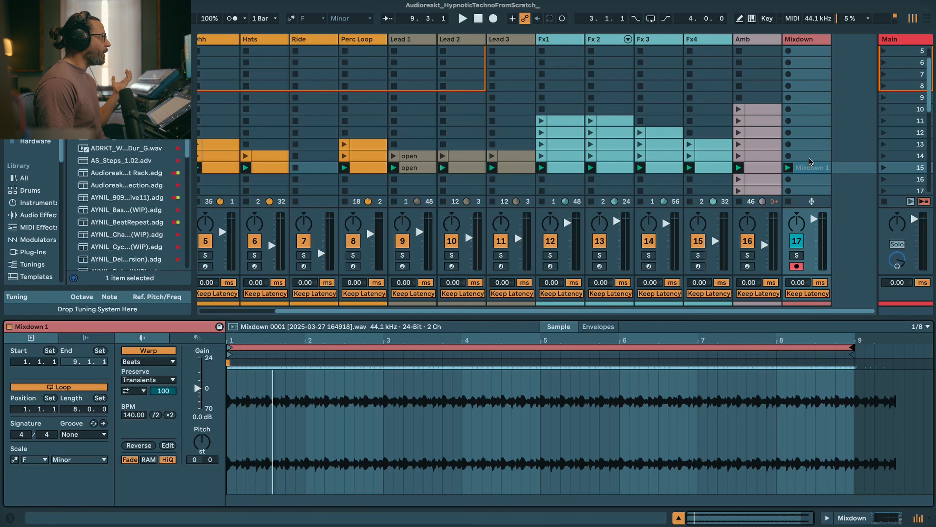
text(on)
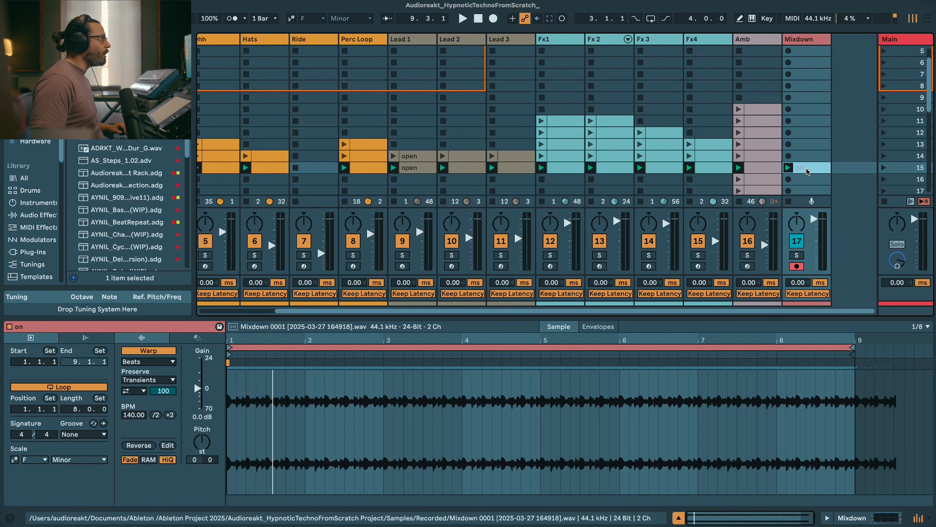
- Switch on the Mixdown track's EQ Eight, and add a Device On envelope set to On in the "on" clip
scroll(801, 65, up, 3)
scroll(801, 65, left, 3)
click(808, 48)
click(855, 76)
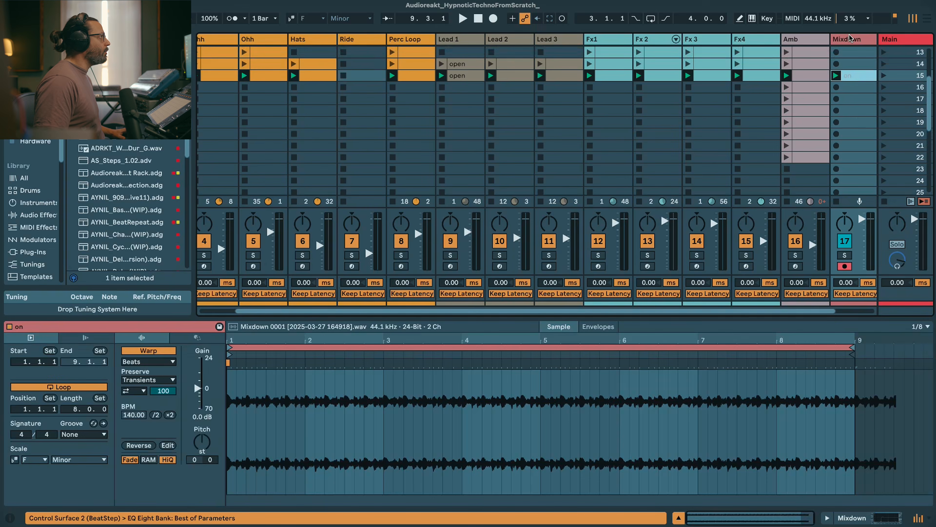
double_click(849, 38)
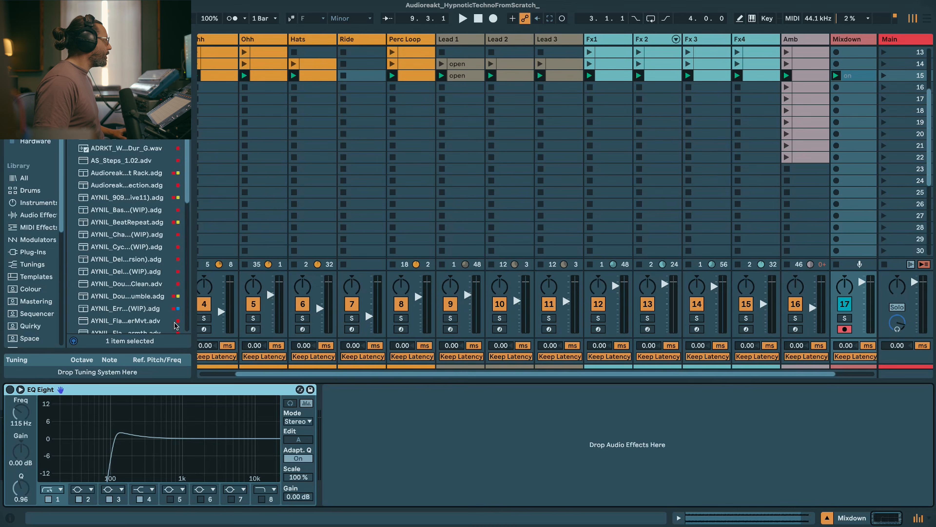
click(10, 389)
click(10, 389)
click(10, 389)
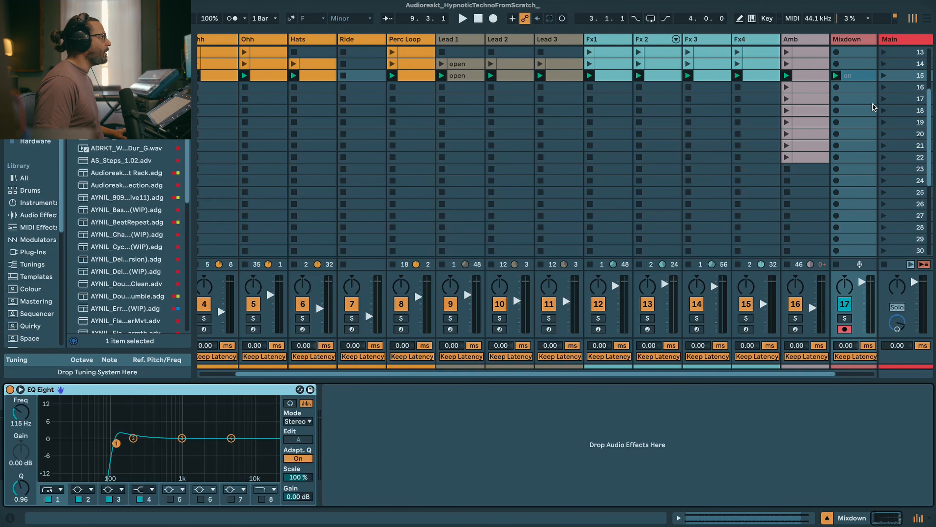
click(856, 76)
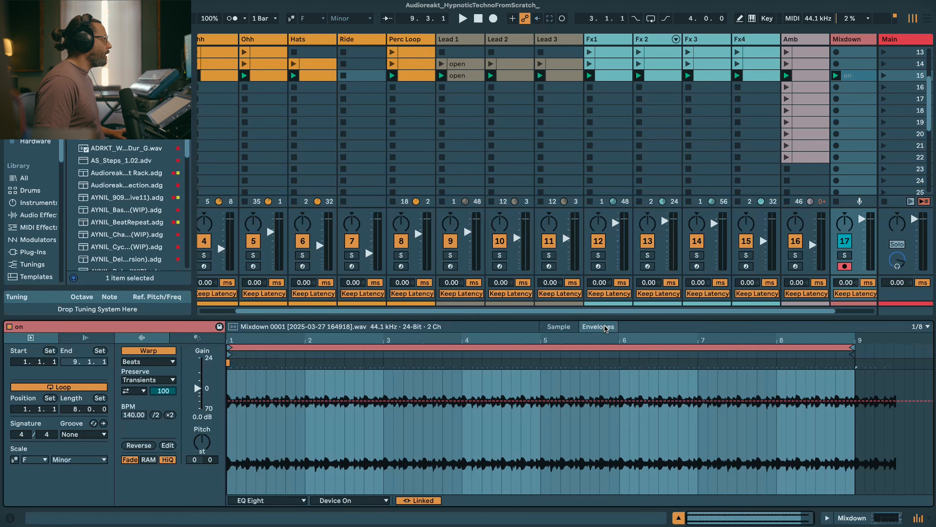
click(511, 401)
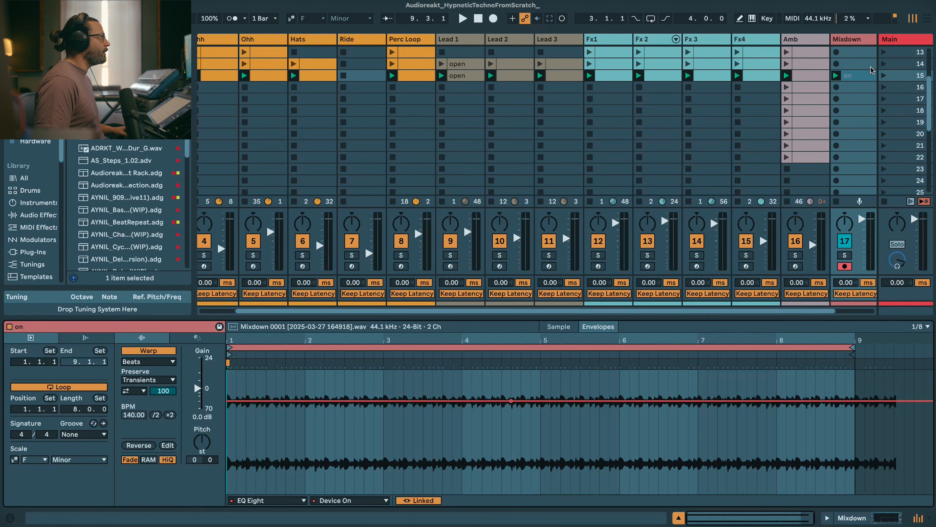
- Duplicate the "on" clip into scene 16 as "off", and set its EQ Eight Device On envelope to Off
click(863, 76)
key(super+d)
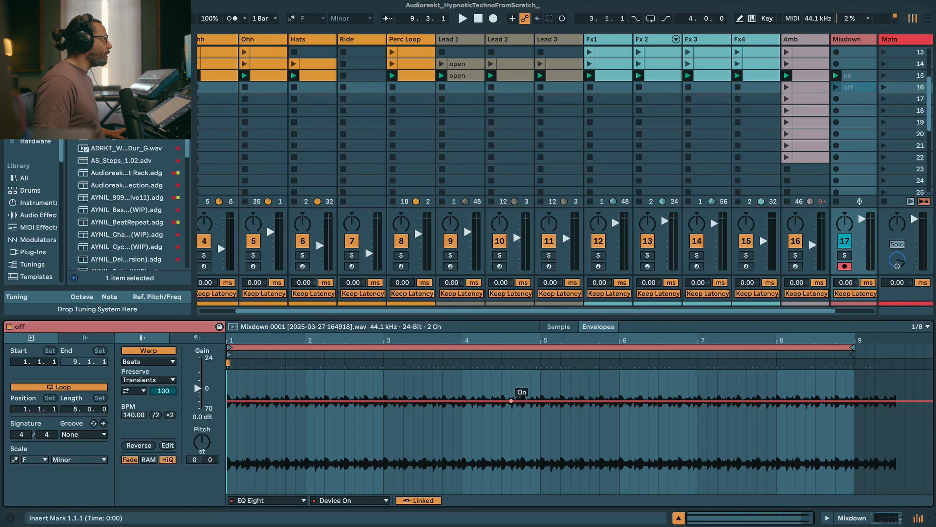
drag(512, 401, 512, 462)
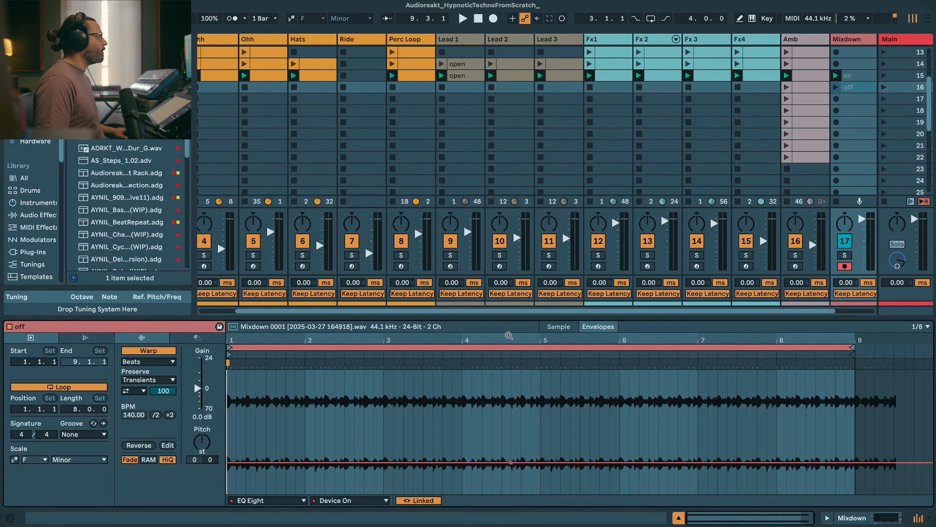
- Review the Mixdown track's "on" clip and its EQ Eight low cut
drag(516, 311, 539, 311)
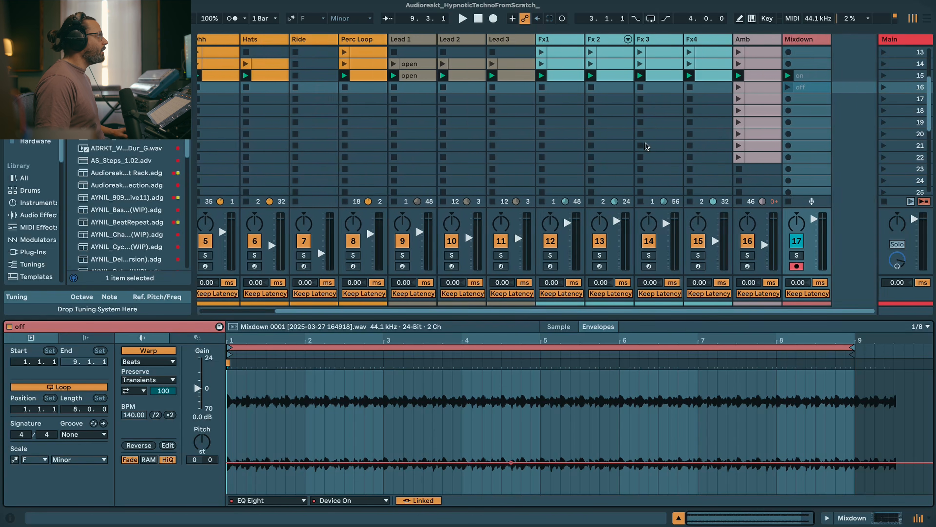
click(813, 77)
click(810, 41)
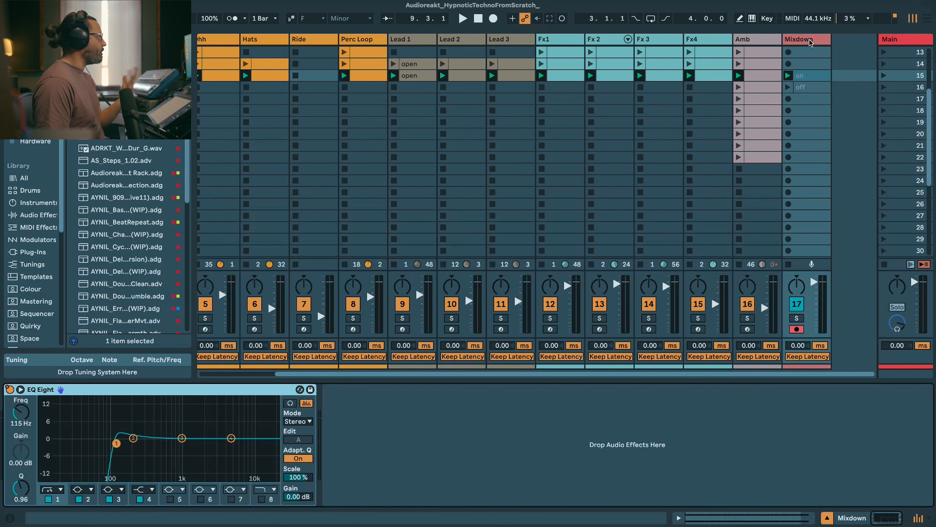
- Narrow the Kick/Bass and Amb tracks so the Mixdown track fits alongside the others, and select its scene 18 slot
drag(694, 375, 655, 377)
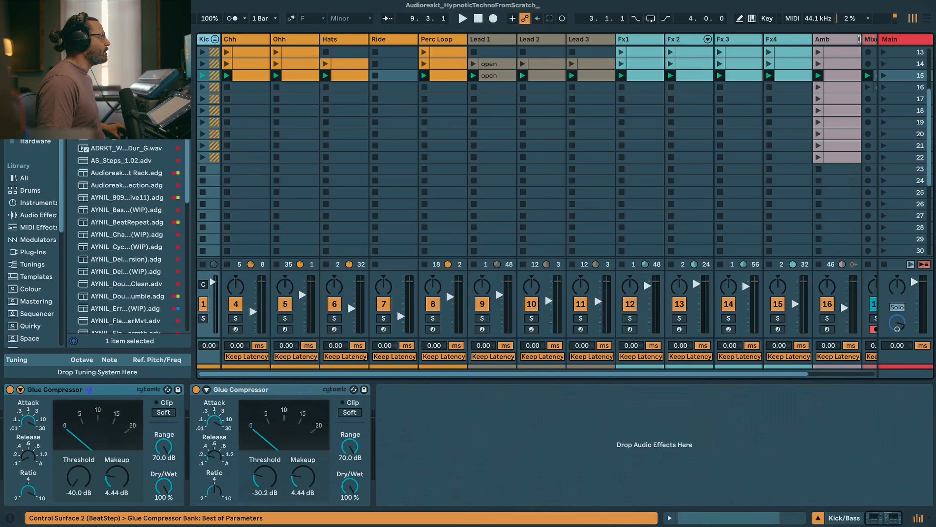
click(859, 39)
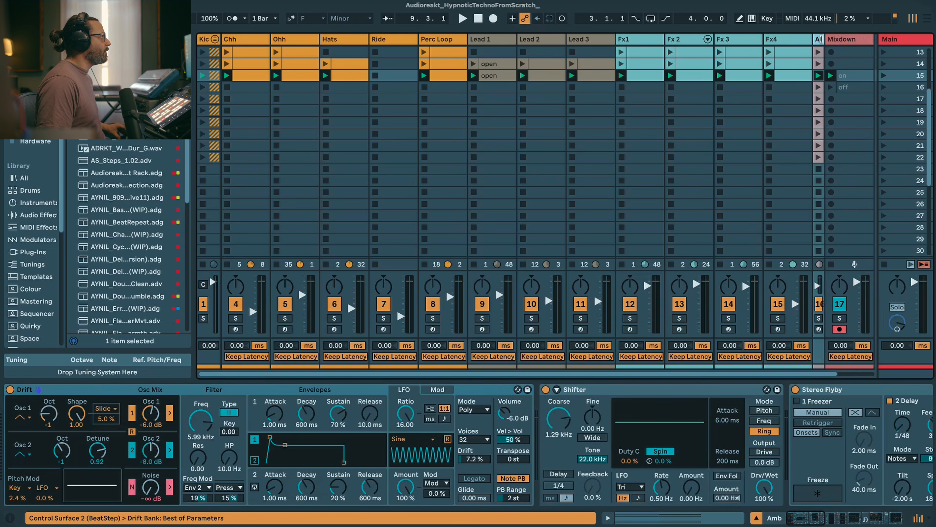
drag(859, 39, 830, 39)
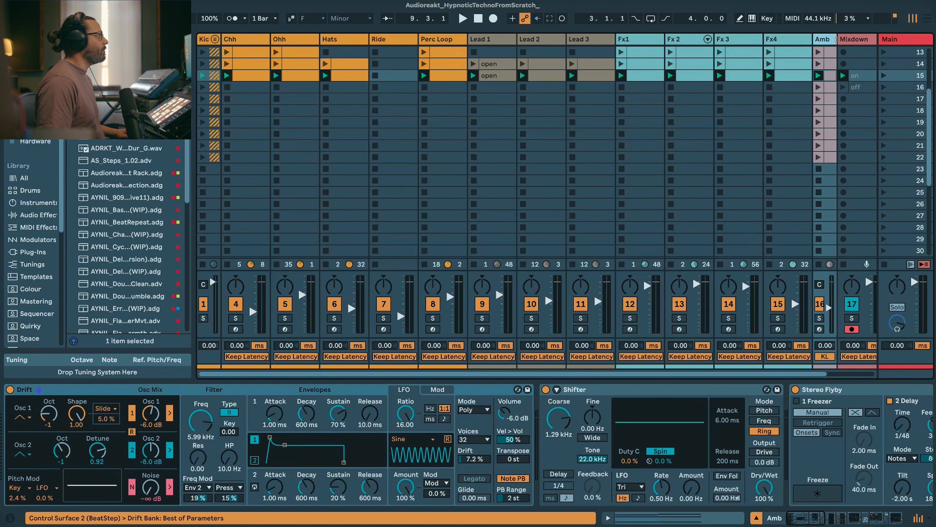
click(855, 110)
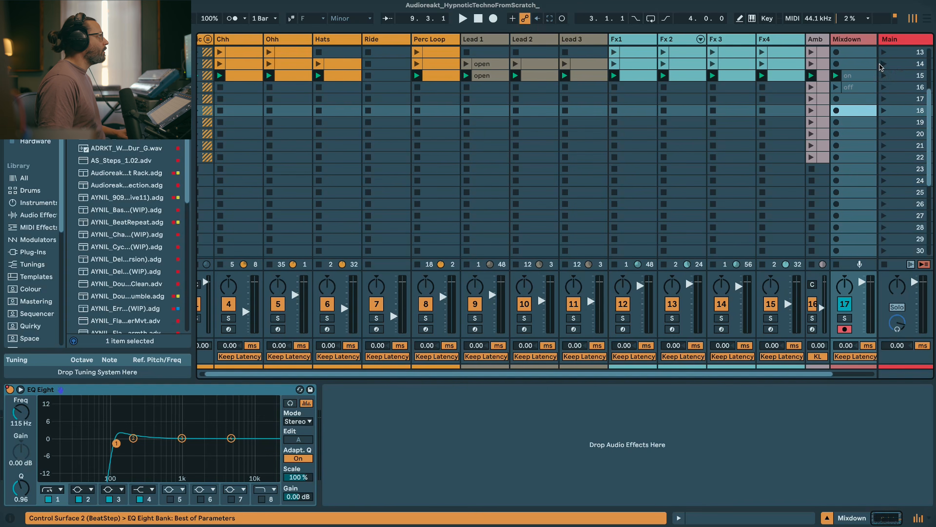
- Play scene 15 and scene 14 to compare the arrangement with and without the Mixdown low cut
click(884, 75)
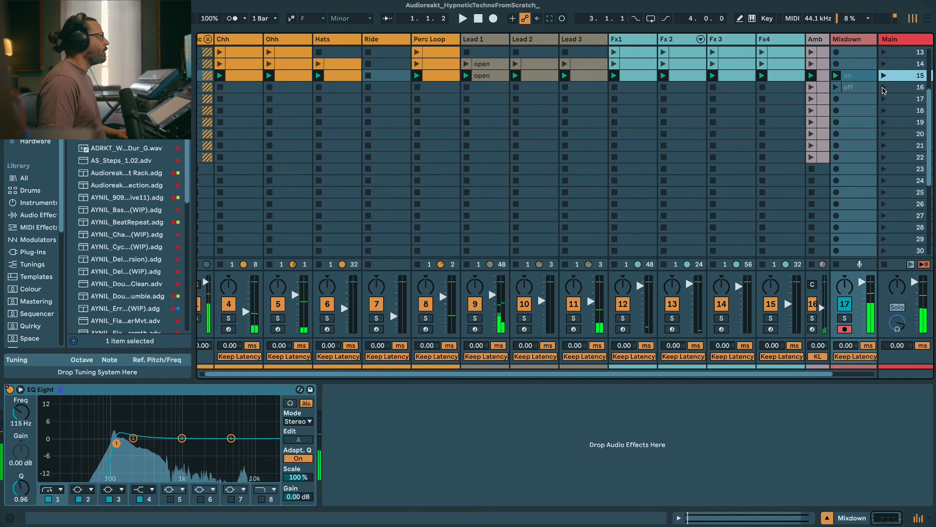
click(884, 87)
click(884, 63)
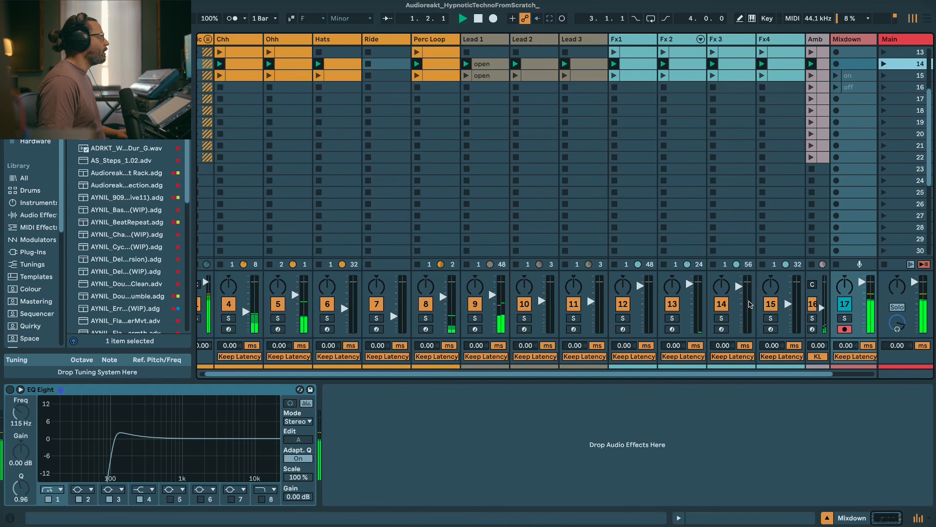
drag(668, 373, 662, 378)
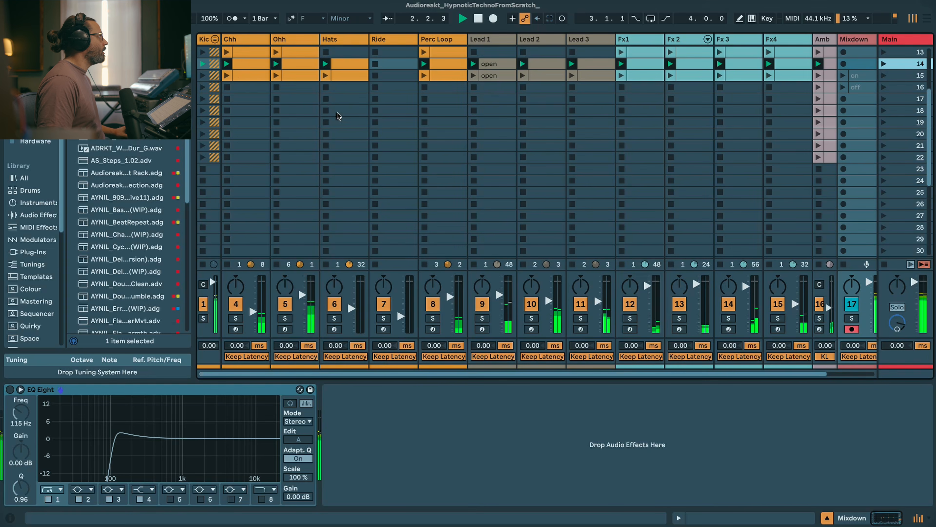
- Duplicate the Chh, Ohh and Hats clips of scene 15 into scene 16
click(238, 78)
shift+click(363, 77)
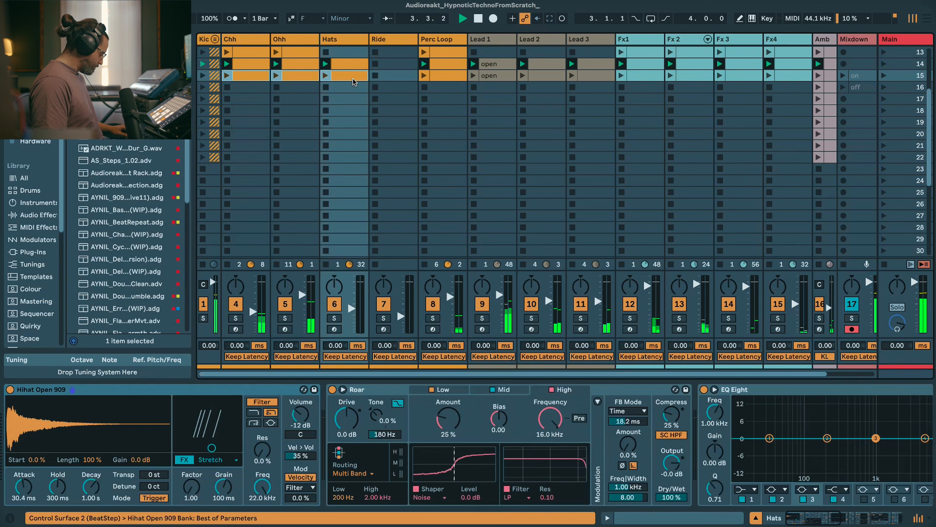
key(ctrl+d)
- Copy the Ride clip from scene 1 into scene 16, and duplicate the scene 15 Perc Loop clip into scene 16
scroll(383, 85, up, 8)
drag(391, 53, 406, 226)
click(454, 217)
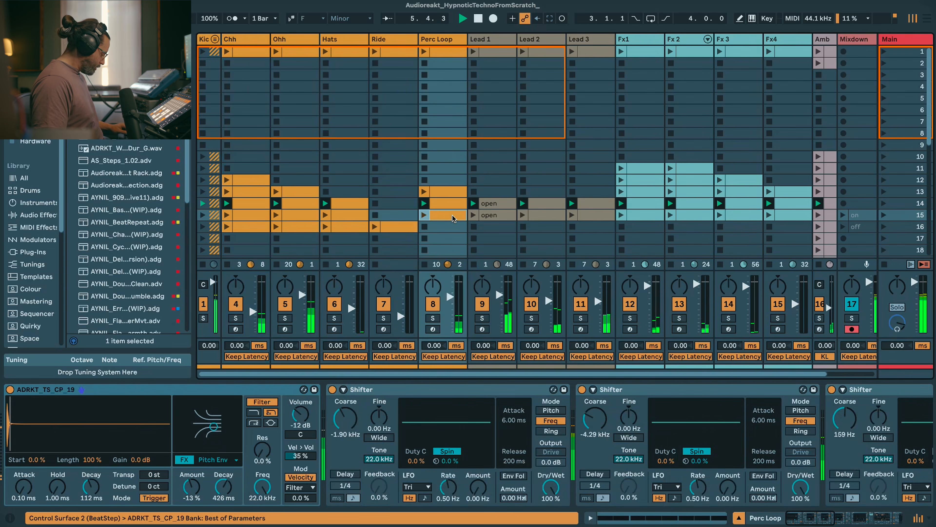
key(ctrl+d)
- Duplicate the Lead 1, Lead 2 and Lead 3 clips of scene 15 into scene 16
click(493, 218)
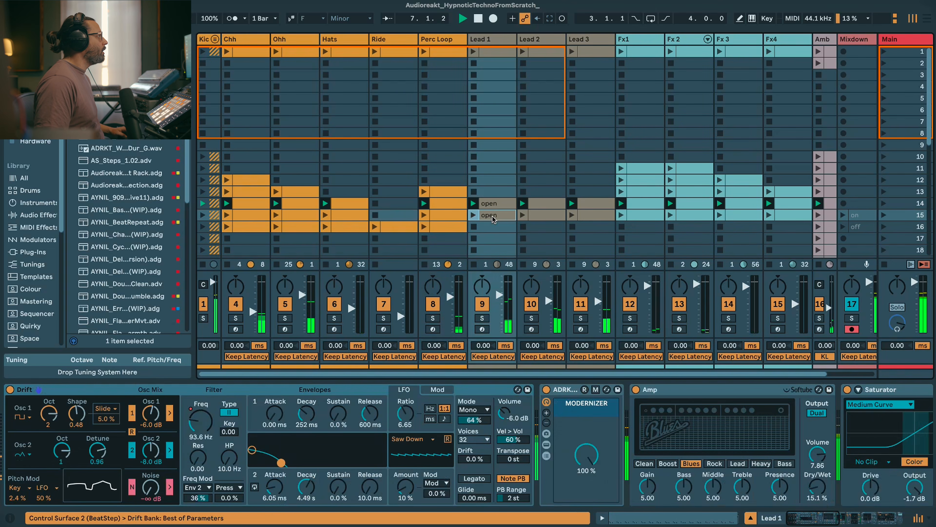
key(ctrl+d)
click(543, 215)
key(ctrl+d)
click(598, 215)
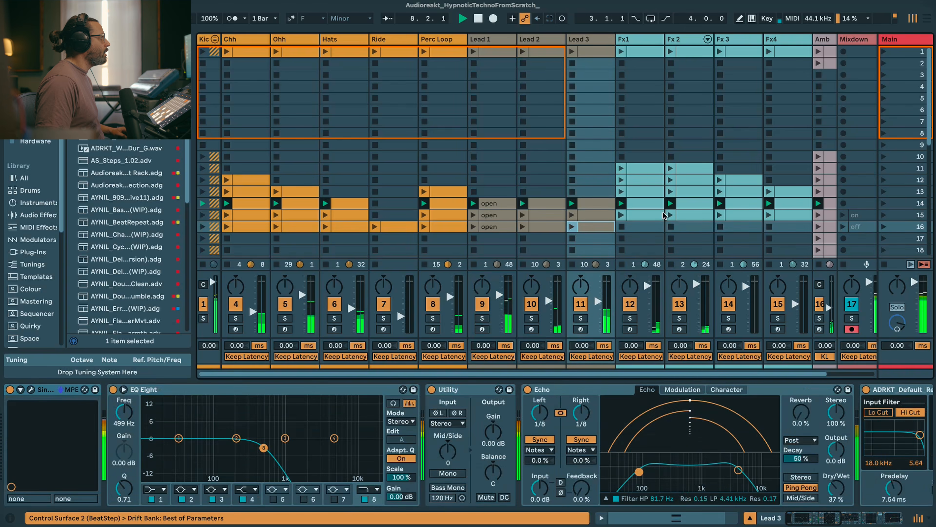
key(ctrl+d)
- Duplicate the Fx1, Fx 2, Fx 3 and Fx4 clips of scene 15 into scene 16
click(654, 216)
key(ctrl+d)
click(690, 215)
key(ctrl+d)
click(739, 215)
key(ctrl+d)
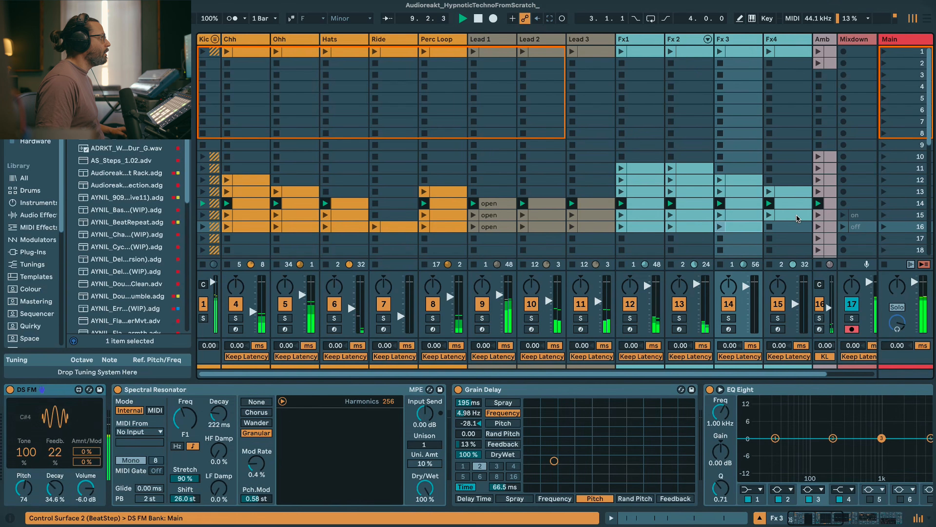
click(789, 215)
key(ctrl+d)
- Play scene 15 and shape its Lead 1 clip's Drift LP Freq envelope, with a lower start and a peak just after bar 7
click(498, 204)
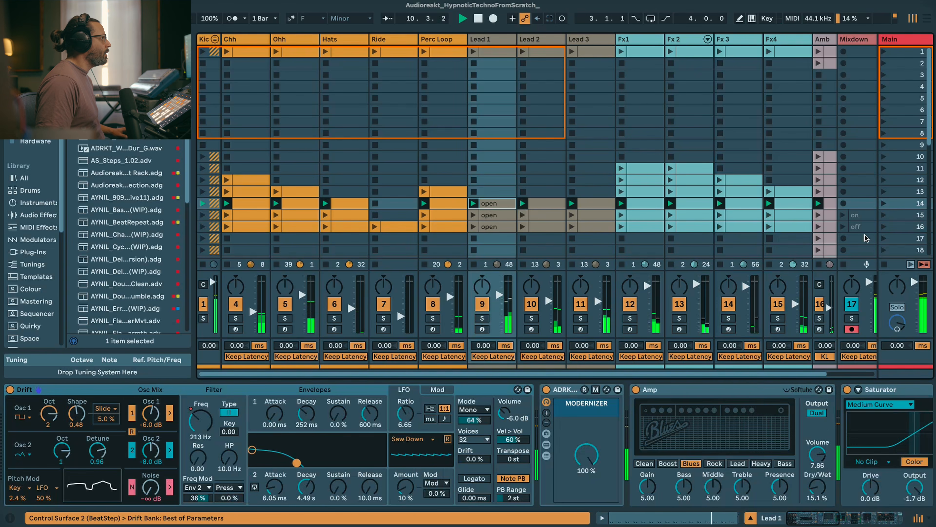
click(884, 216)
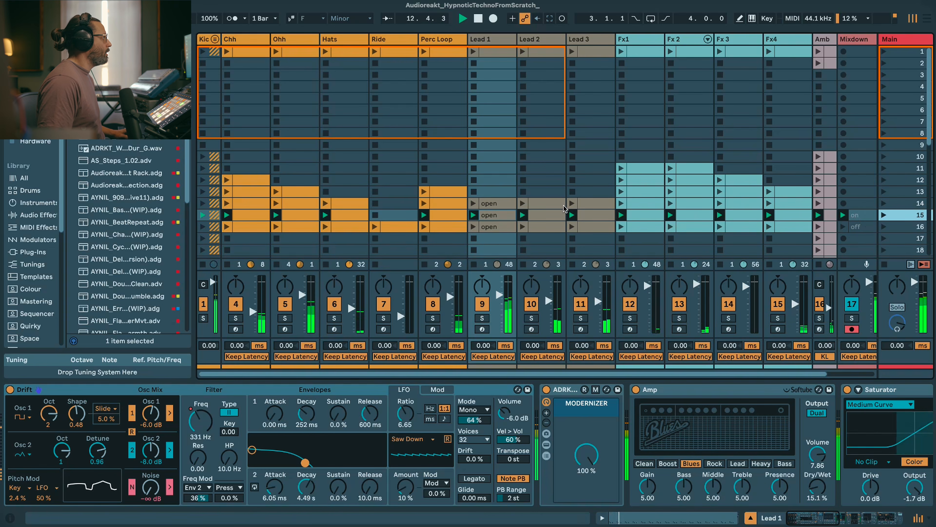
scroll(573, 207, down, 1)
double_click(494, 203)
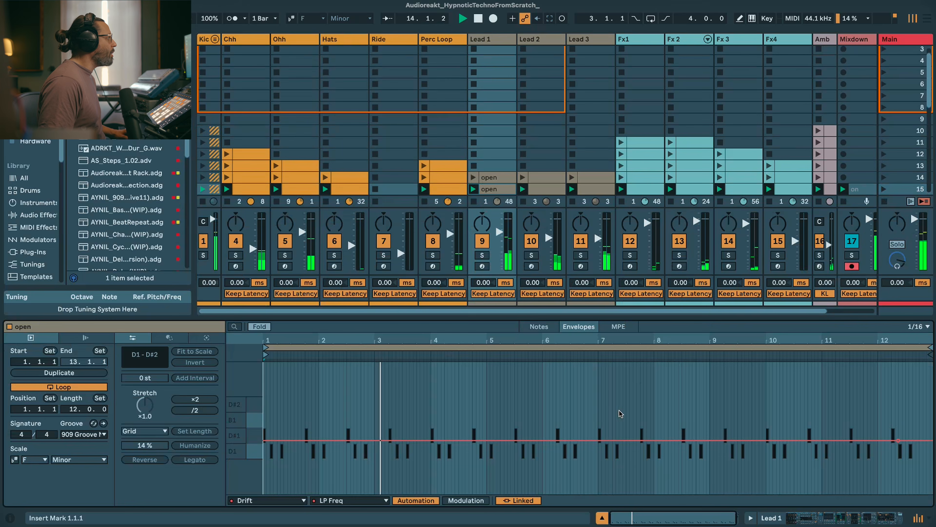
drag(617, 437, 593, 421)
drag(264, 421, 264, 448)
scroll(819, 192, down, 1)
scroll(818, 184, down, 3)
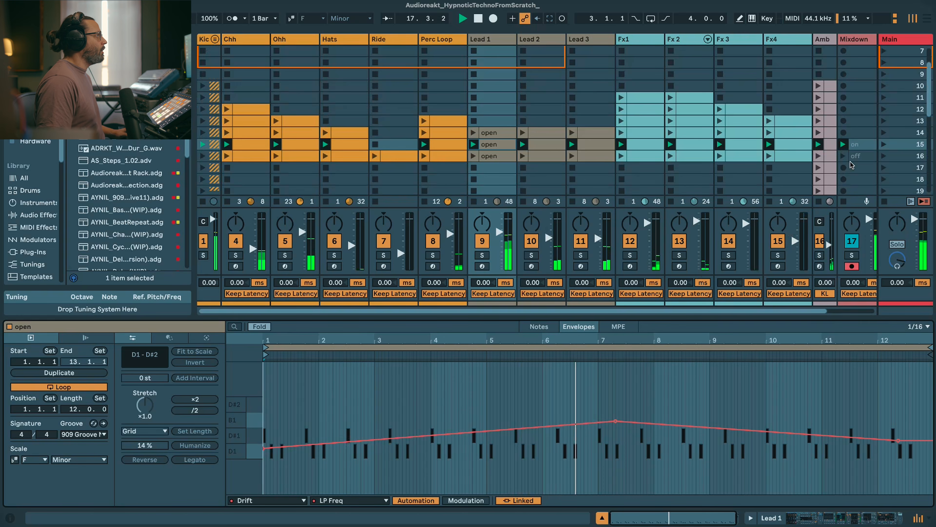
- Play scene 16 and flatten its Lead 1 clip's Drift LP Freq envelope at 156 Hz, removing the end breakpoint
click(883, 158)
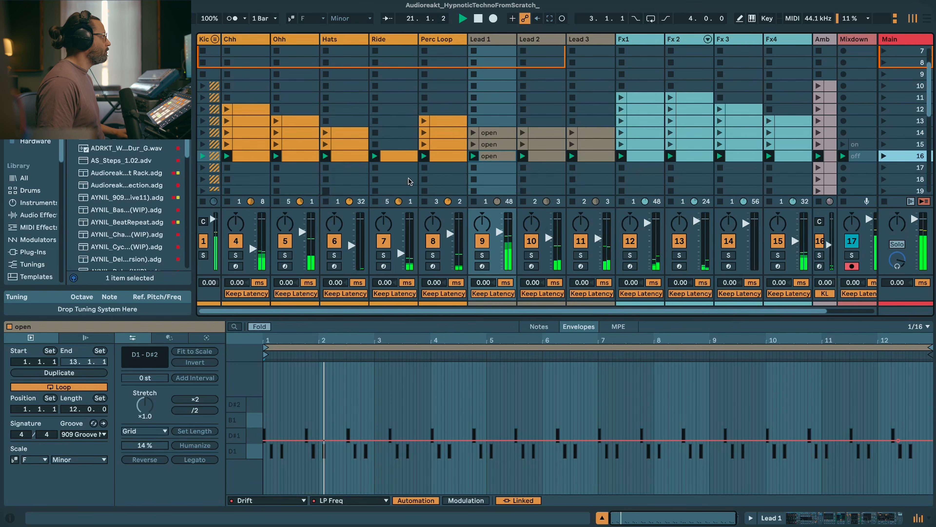
double_click(492, 156)
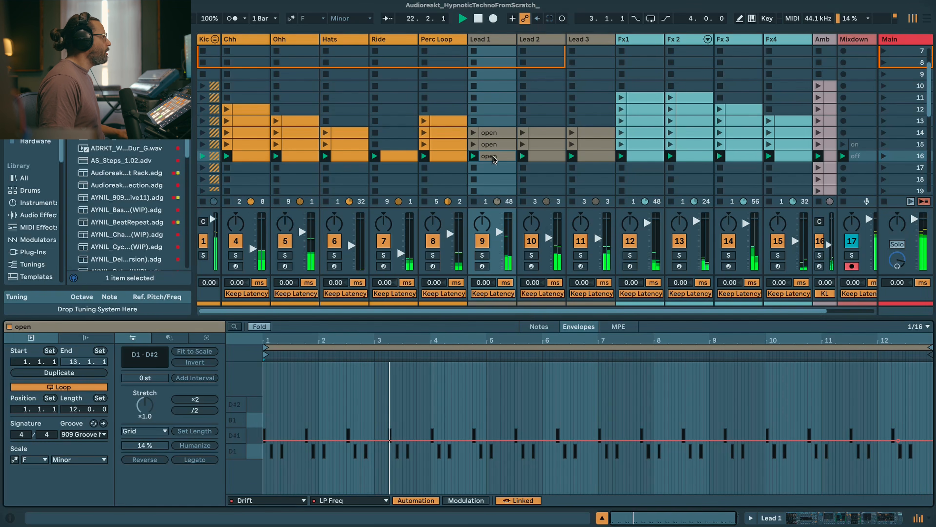
drag(308, 440, 308, 454)
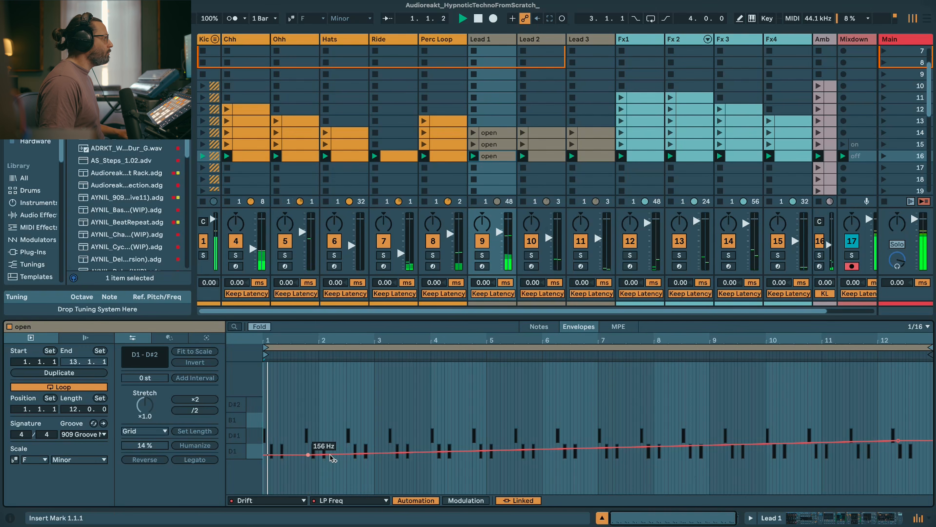
click(899, 440)
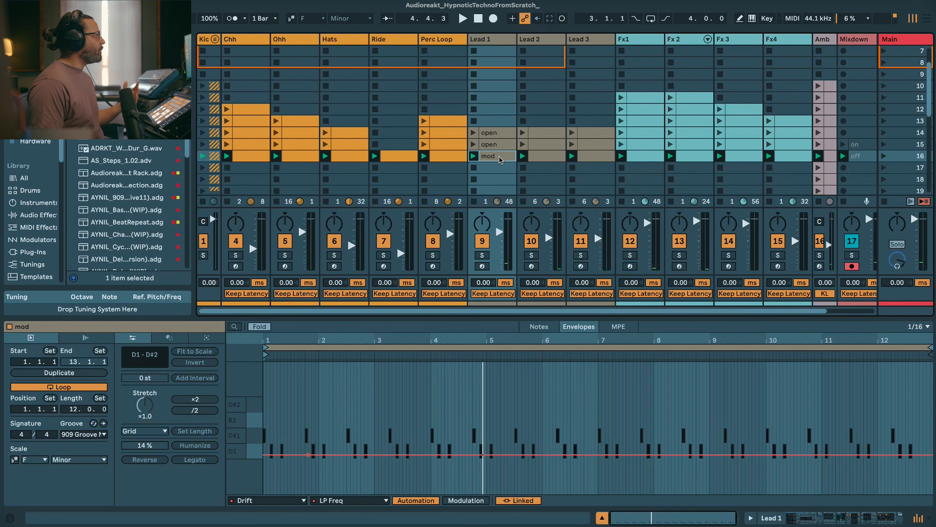
- Rename the scene 16 clips on the Lead tracks as "mod"
click(541, 157)
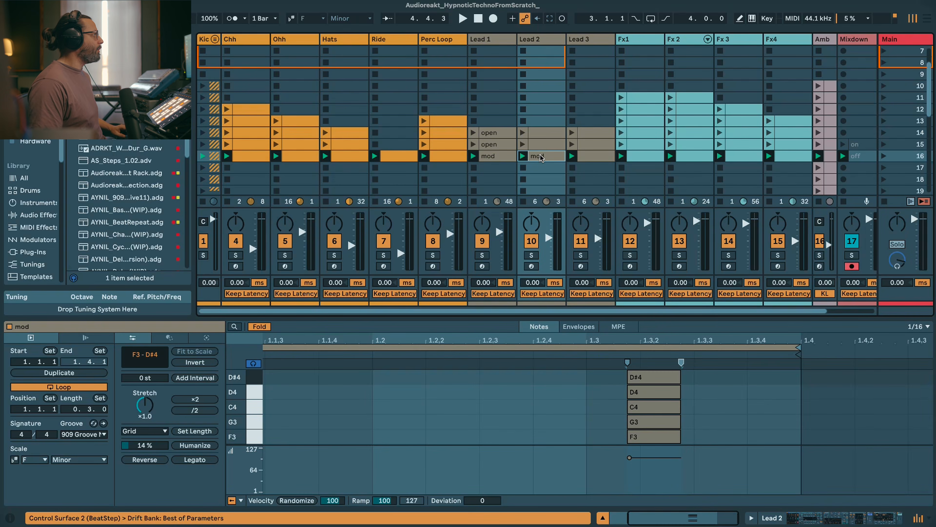
click(591, 157)
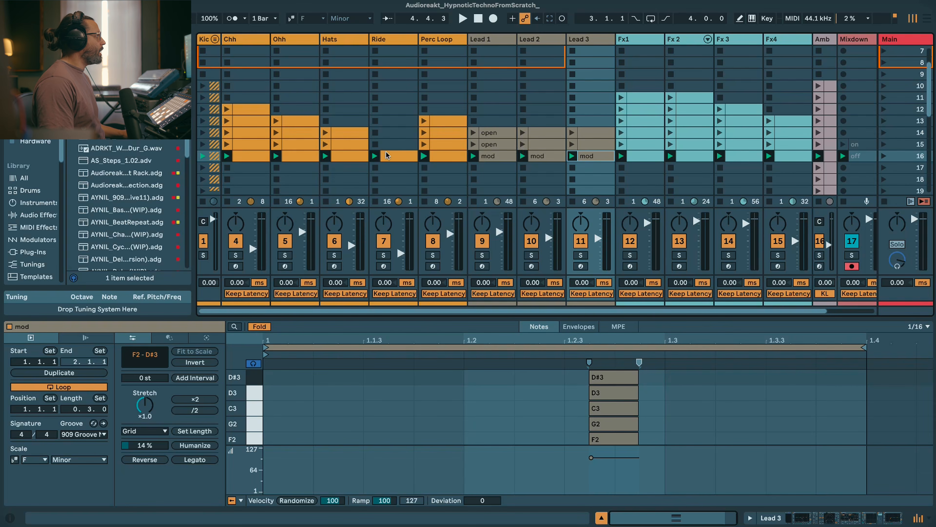
- Duplicate the Mixdown "on" and "off" clips into scenes 17 and 18, and make scene 17's EQ Eight Device On envelope switch on only from bar 8
click(865, 159)
shift+click(847, 146)
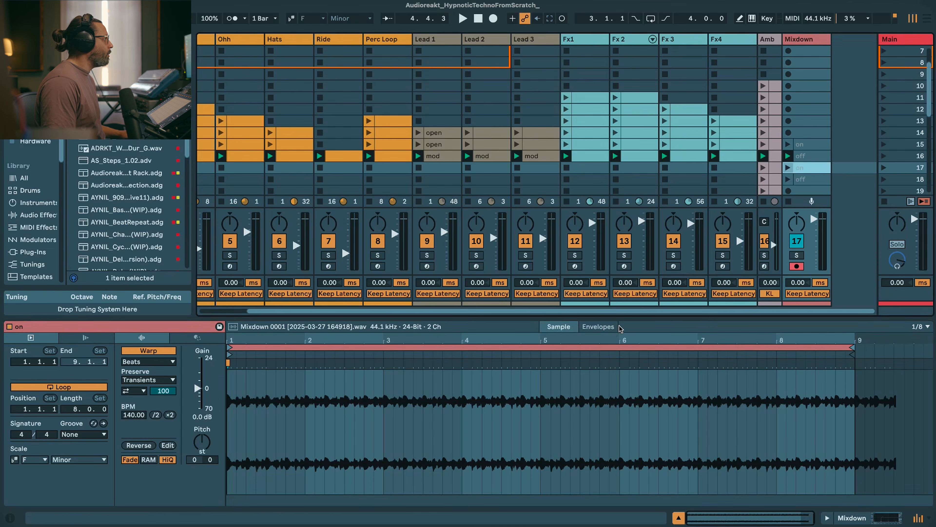
click(610, 327)
click(776, 400)
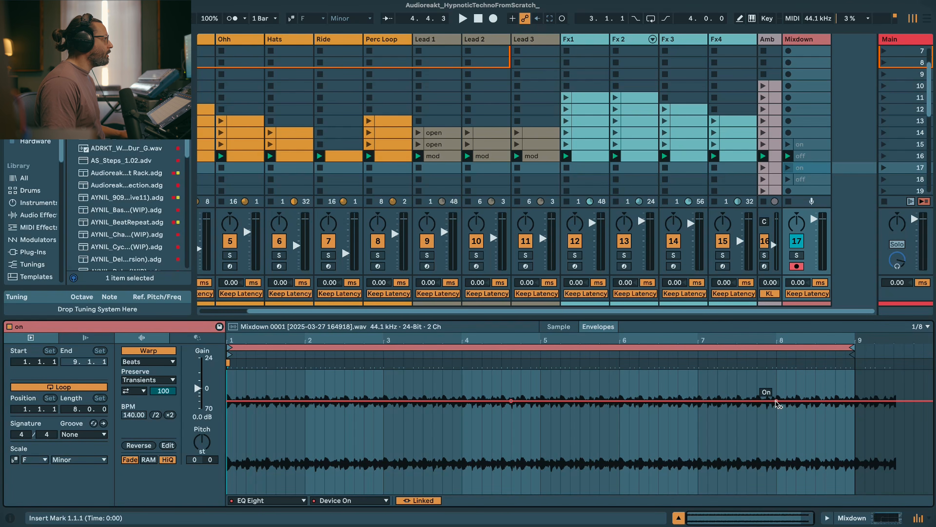
drag(726, 400, 228, 461)
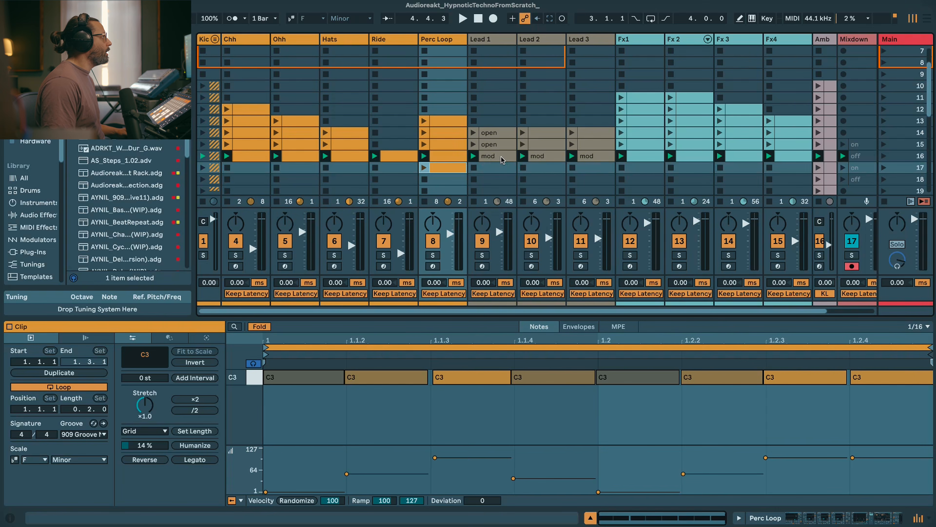
- Duplicate the three Lead tracks' "mod" clips from scene 16 into scene 17
click(502, 159)
key(super+d)
click(540, 160)
key(super+d)
click(596, 159)
key(super+d)
- Duplicate the Fx1, Fx 2, Fx 3 and Fx4 clips of scene 16 into scene 17
click(635, 159)
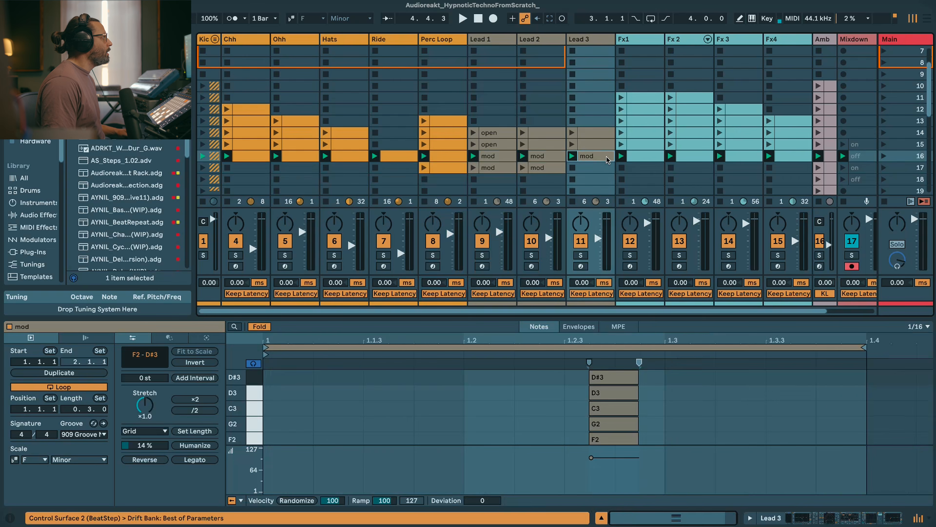
key(super+d)
click(689, 158)
key(super+d)
click(739, 158)
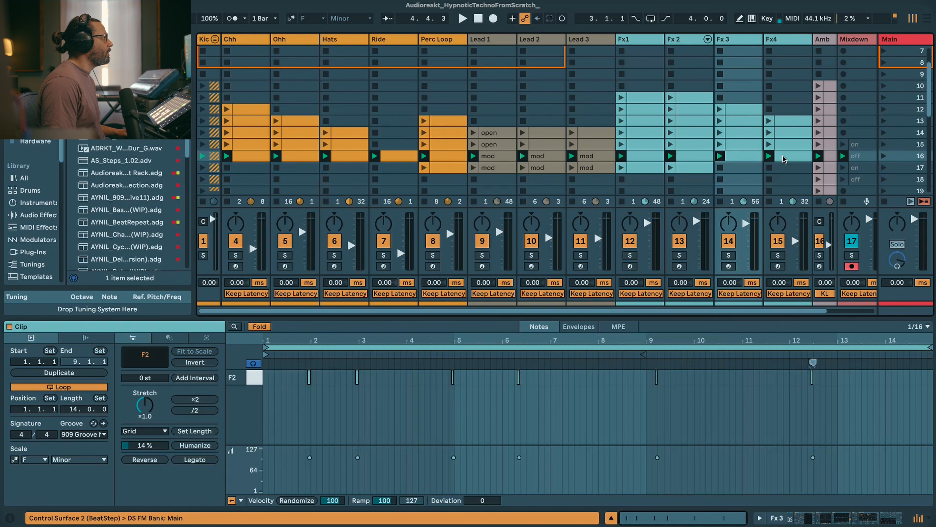
key(super+d)
click(796, 158)
key(super+d)
- Duplicate the Chh, Ohh, Hats and Ride clips of scene 16 into scene 17
click(237, 156)
key(super+d)
click(288, 155)
key(super+d)
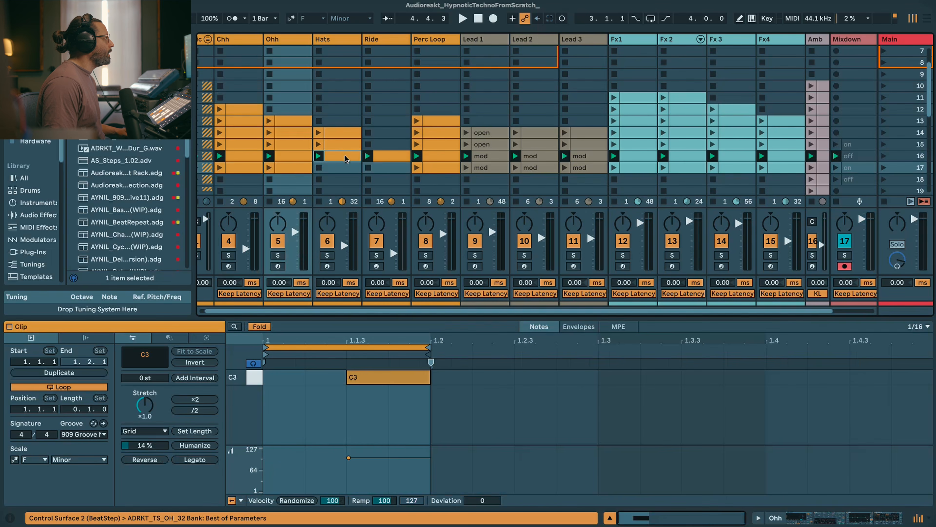
click(337, 155)
key(super+d)
click(385, 158)
key(super+d)
- Check the Mixdown clip in scene 17, and duplicate that scene's Perc Loop and Lead 1 to Lead 3 clips into scene 18
click(864, 168)
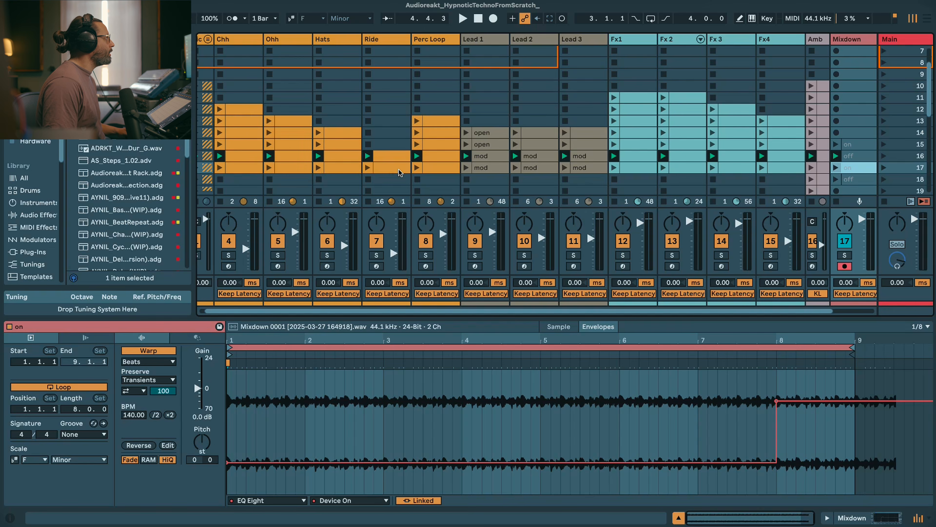
click(441, 168)
key(super+d)
click(491, 168)
key(super+d)
click(533, 169)
key(super+d)
click(586, 169)
key(super+d)
- Duplicate the Fx1, Fx 2, Fx 3 and Fx4 clips of scene 17 into scene 18
click(634, 168)
key(super+d)
click(670, 168)
key(super+d)
click(741, 169)
key(super+d)
click(772, 169)
key(super+d)
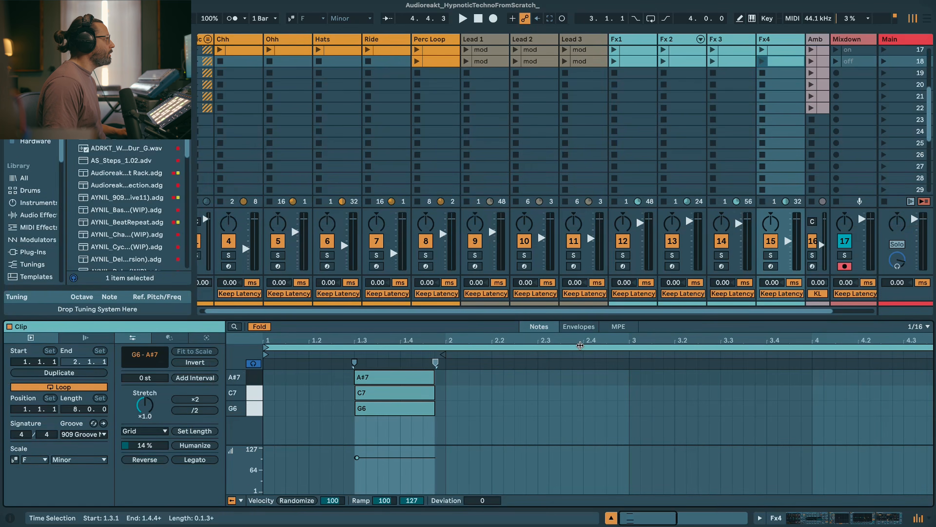
- Play scenes 16, 17 and 18 in turn, examining the scene 17 Mixdown clip's Device On envelope during playback
drag(595, 318, 572, 469)
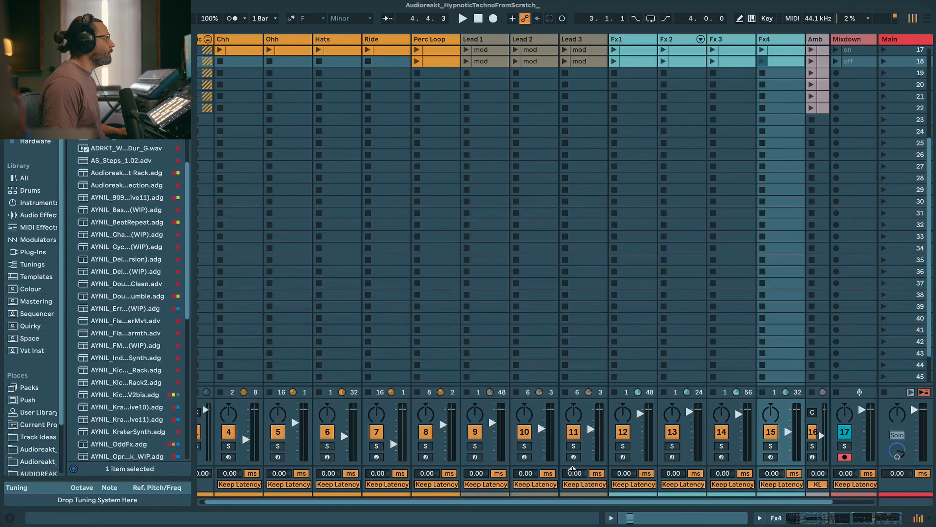
scroll(884, 104, up, 5)
click(883, 100)
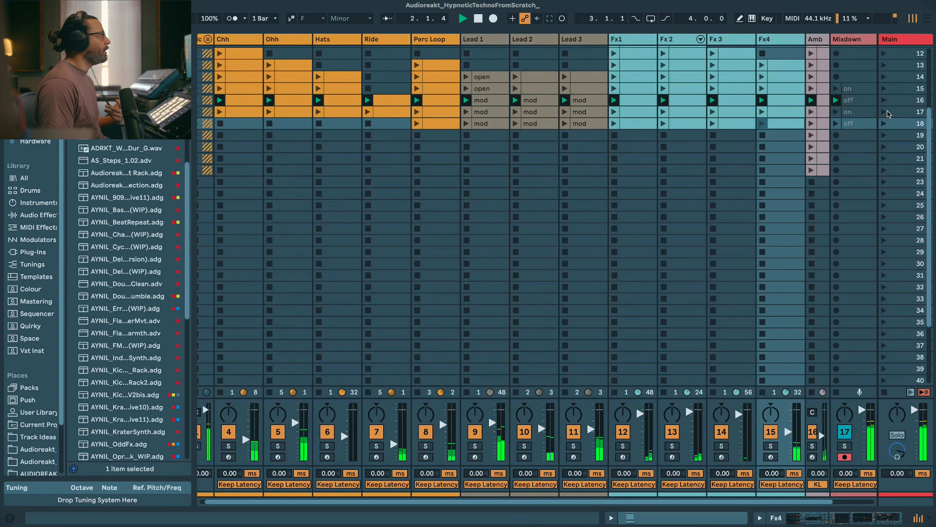
click(885, 111)
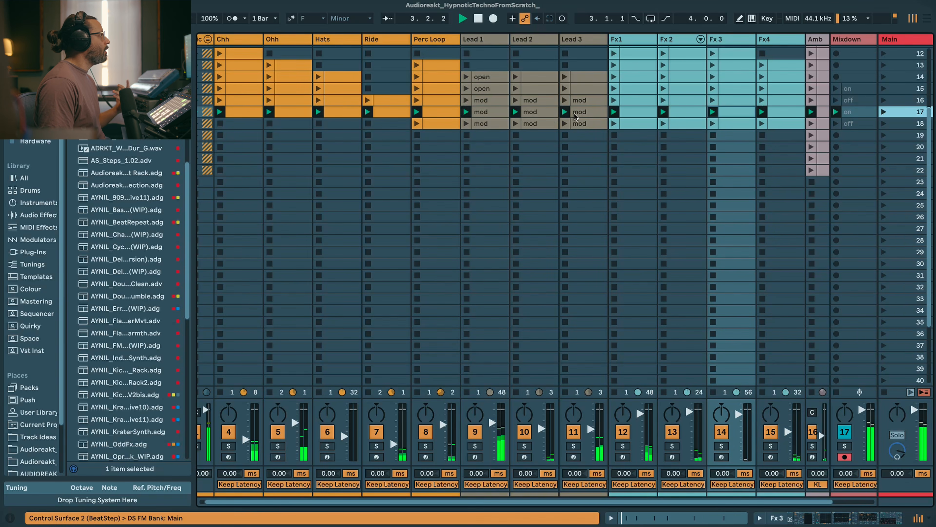
click(862, 115)
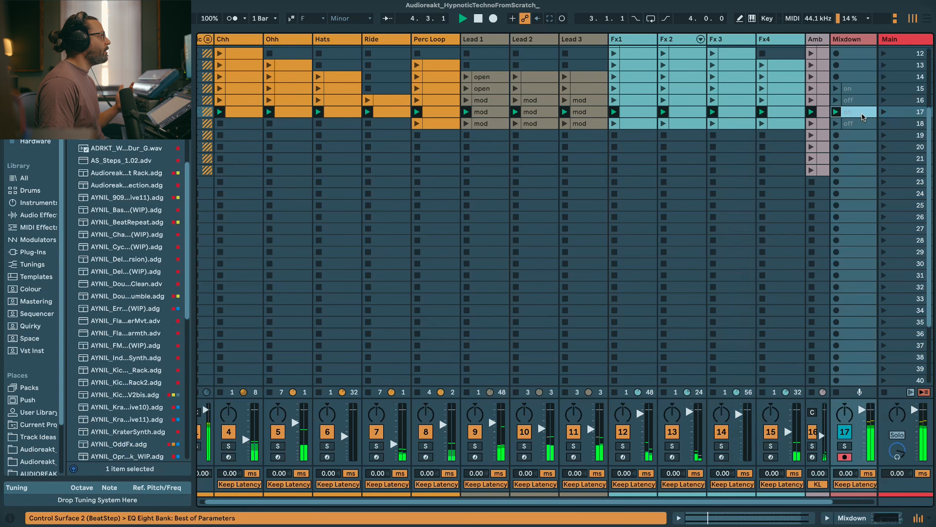
double_click(862, 114)
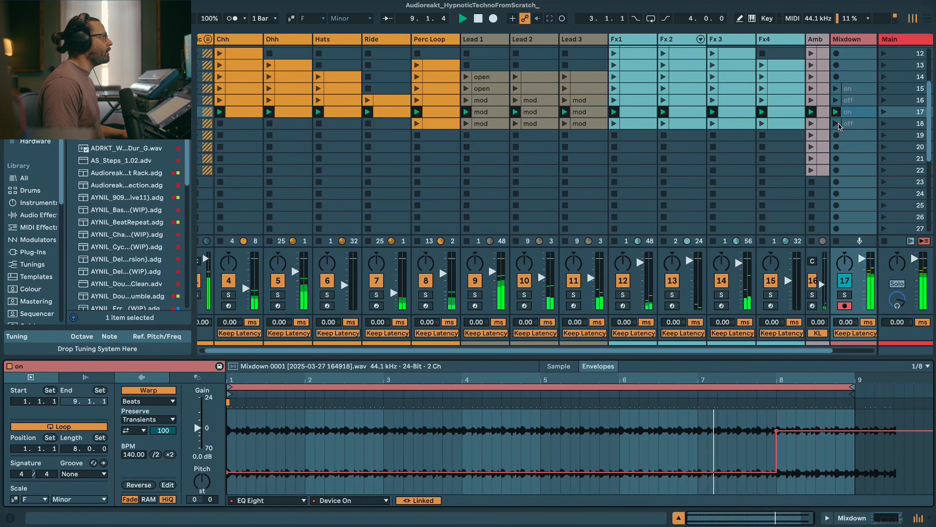
click(884, 123)
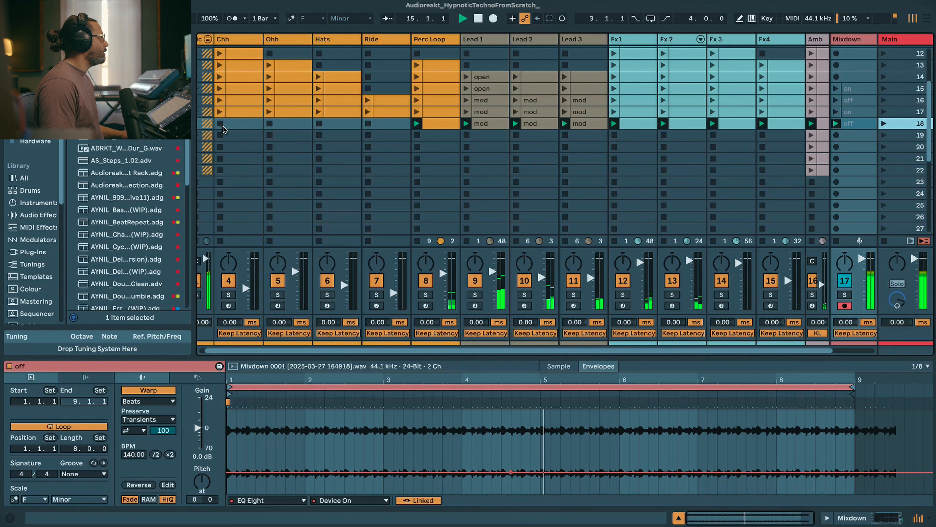
- Open the scene 18 Lead 1 "mod" clip, re-enable the overridden automation, and restart playback
click(478, 124)
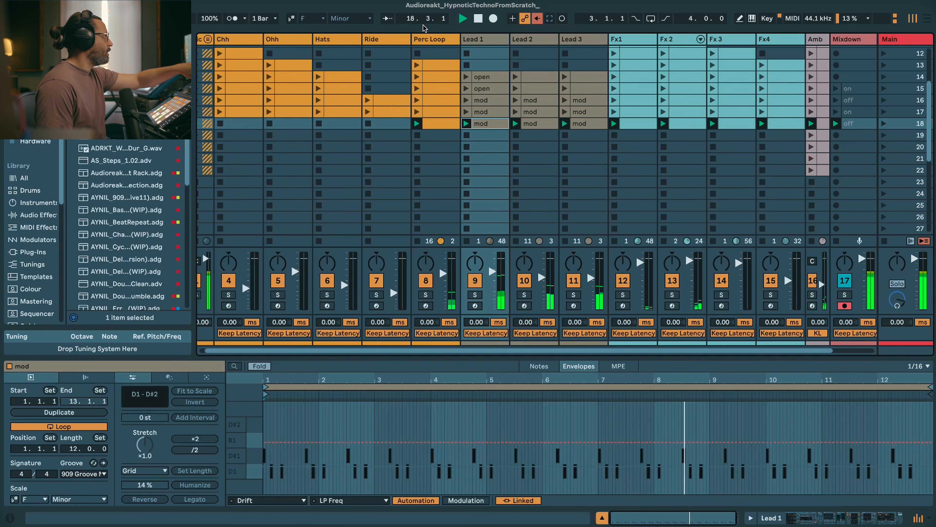
click(538, 21)
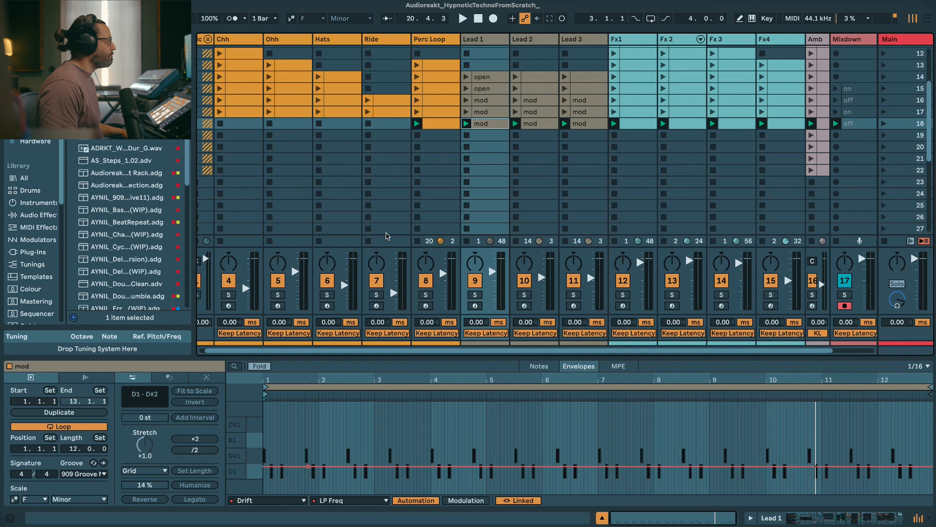
key(space)
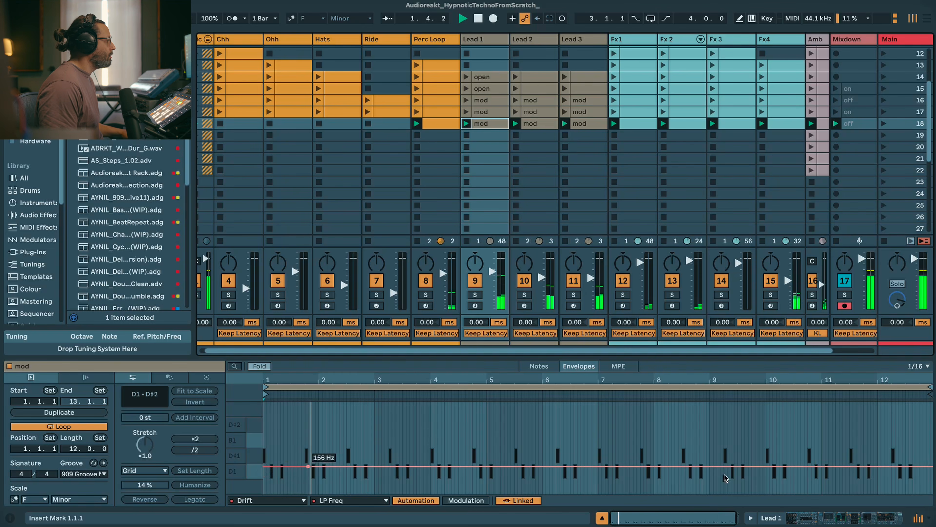
- Ramp the LP Freq envelope of the scene 18 Lead 1 clip down to its minimum toward bar 12
drag(878, 466, 878, 493)
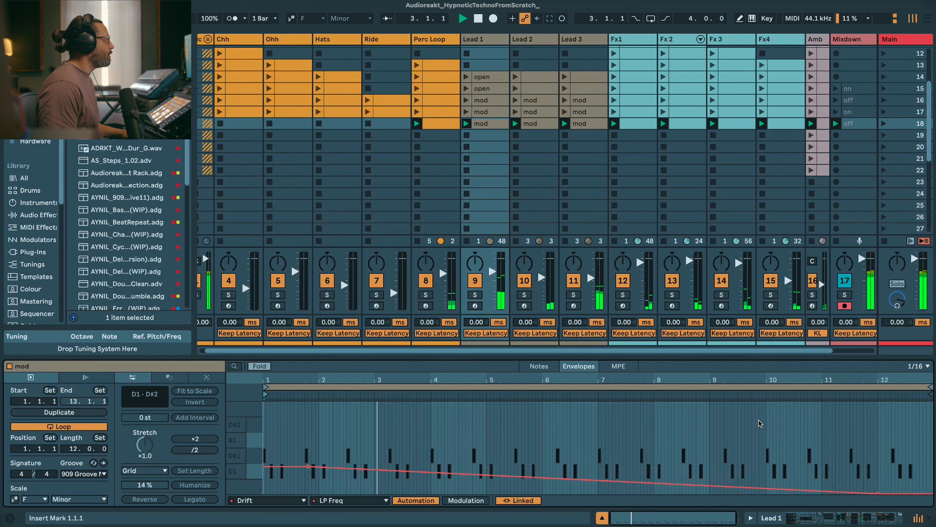
- Duplicate the scene 17 Hats and Ohh clips into scene 19
drag(579, 352, 568, 351)
click(260, 114)
click(345, 113)
drag(344, 114, 340, 132)
key(space)
click(288, 113)
drag(288, 114, 289, 135)
- Duplicate the scene 18 Perc Loop, Lead 2, Lead 3 and Fx1 to Fx4 clips into scene 19
drag(443, 125, 444, 138)
click(551, 124)
drag(551, 123, 633, 135)
click(583, 125)
drag(703, 125, 729, 135)
drag(788, 124, 814, 137)
- Play scene 18 and bend the Lead 1 clip's LP Freq envelope down to 36.8 Hz at bar 7
click(884, 123)
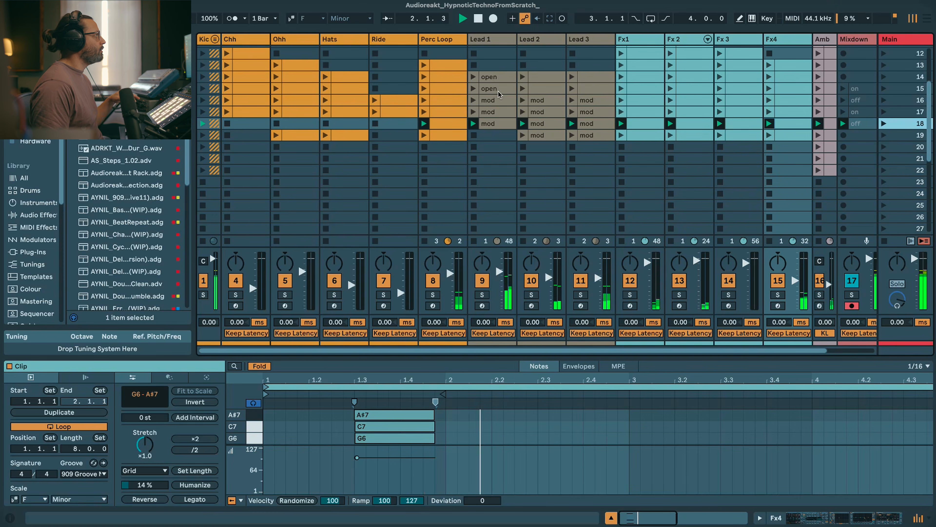
double_click(496, 123)
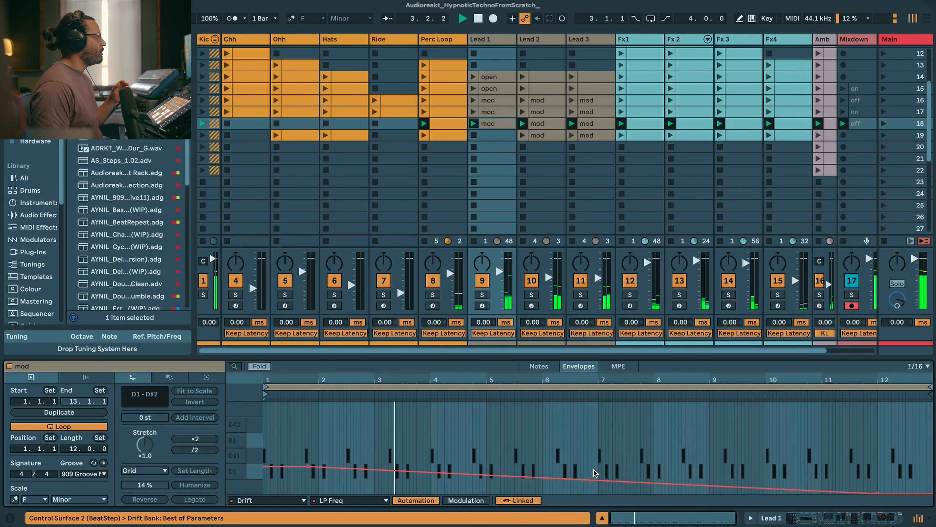
drag(598, 480, 598, 485)
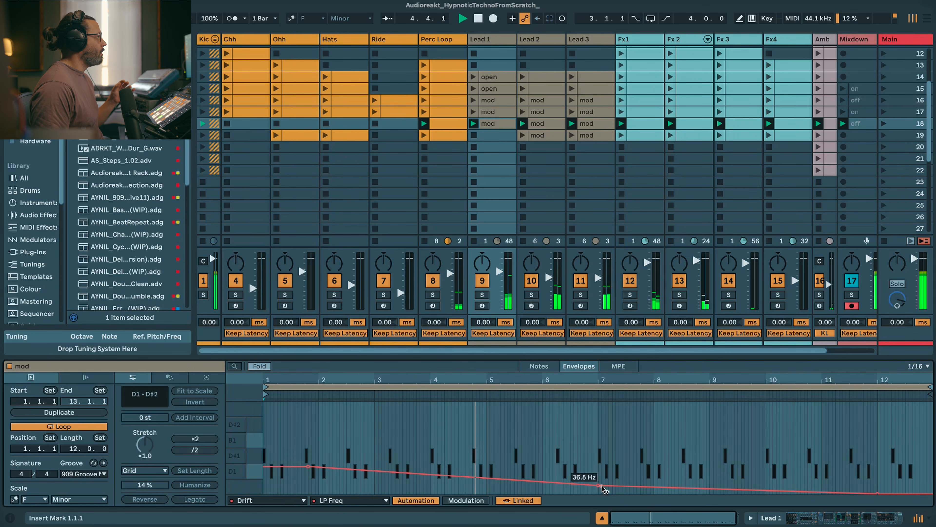
- Play scene 19 with Lead 2 soloed, and copy the chord in its clip one octave lower, to F2–D#3
click(884, 135)
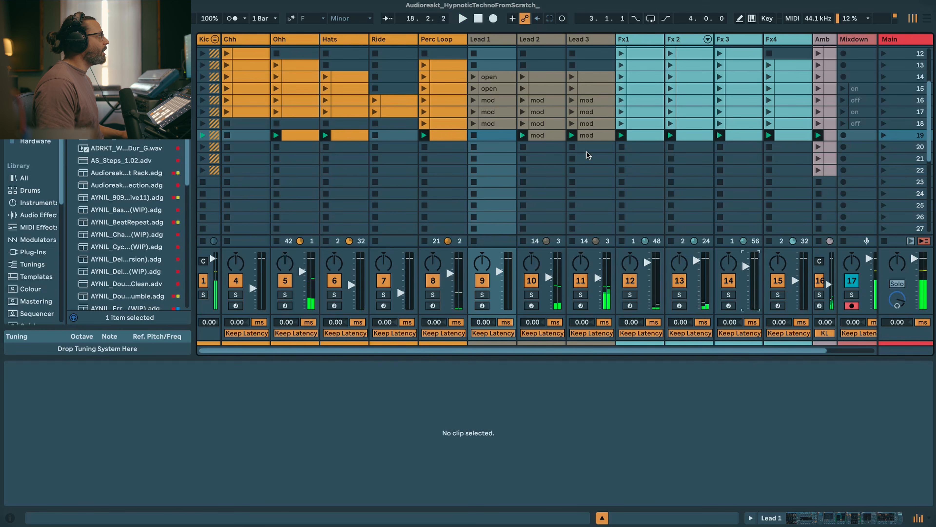
click(532, 295)
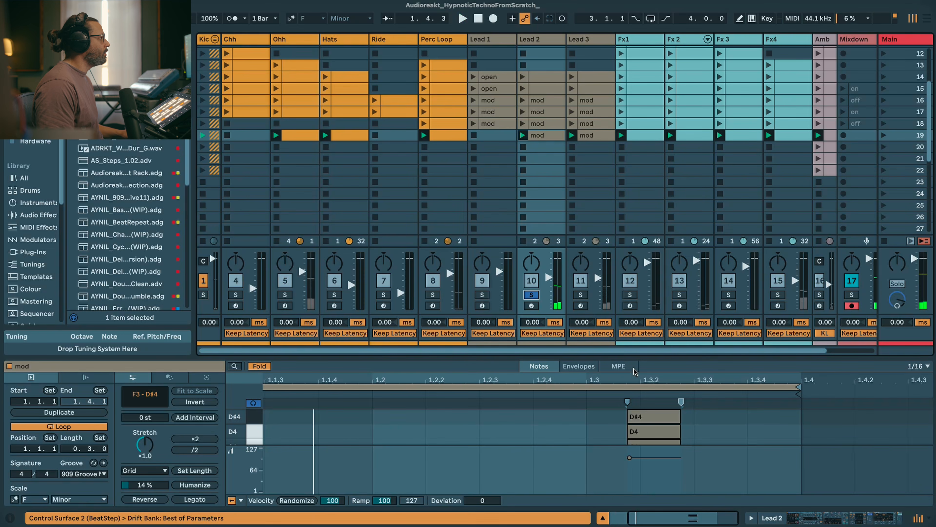
drag(633, 358, 635, 252)
drag(652, 424, 713, 315)
key(shift+Down)
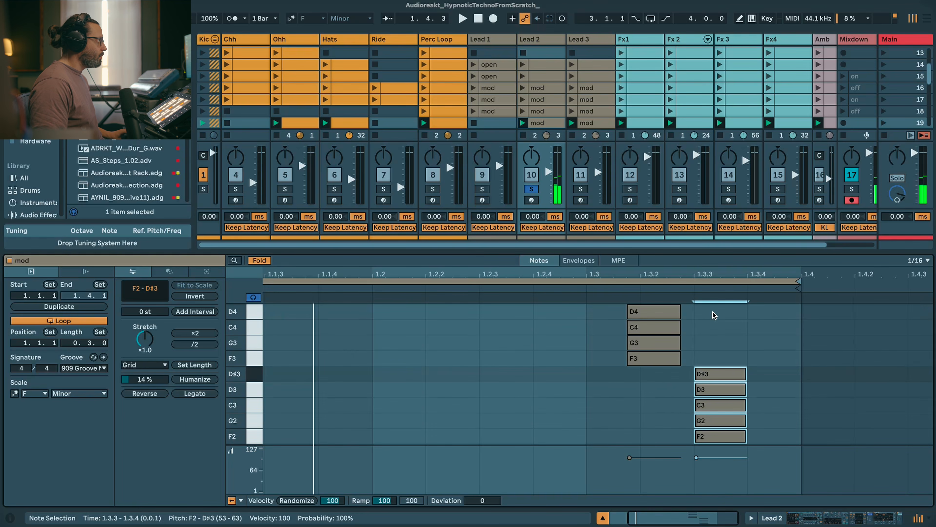
- Move the copied F2–D#3 chord earlier in the Lead 2 clip so it starts just before beat 1.2
key(Left)
key(Left)
key(Left)
key(Left)
key(Left)
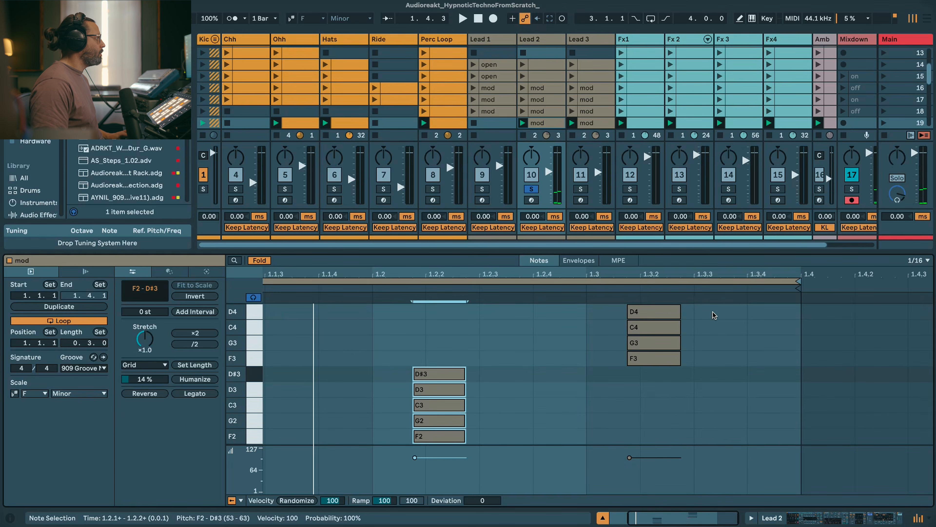
drag(376, 349, 350, 464)
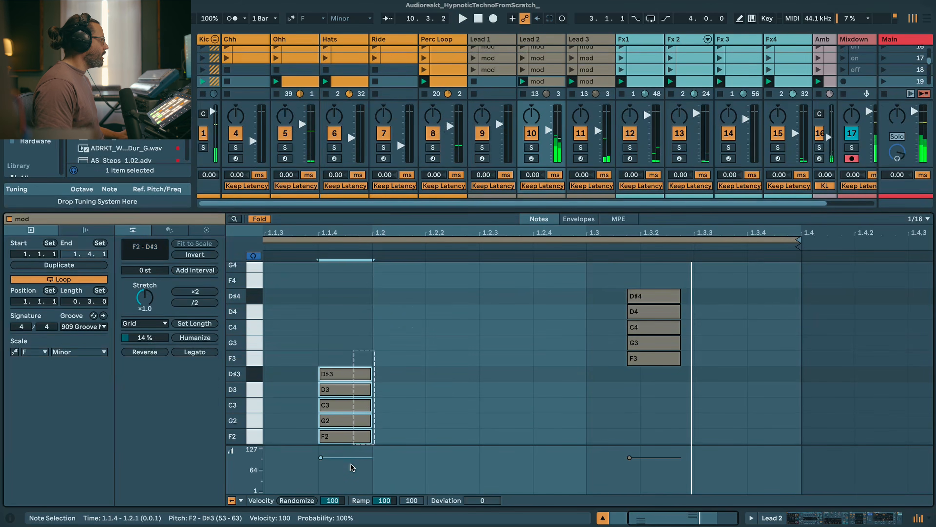
key(super+z)
key(space)
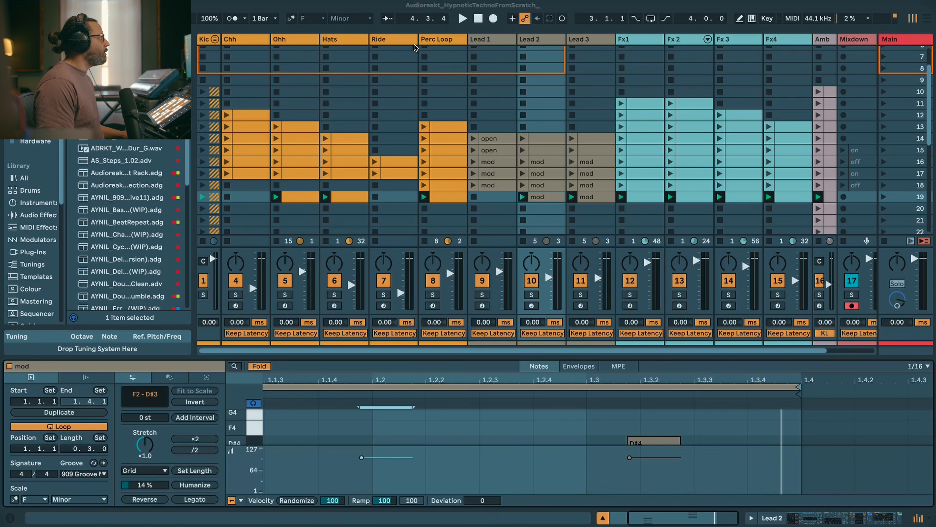
- Add a MIDI track after Perc Loop and load the ADRKT_TS_CP_06.wav sample from the CP folder onto it
click(432, 43)
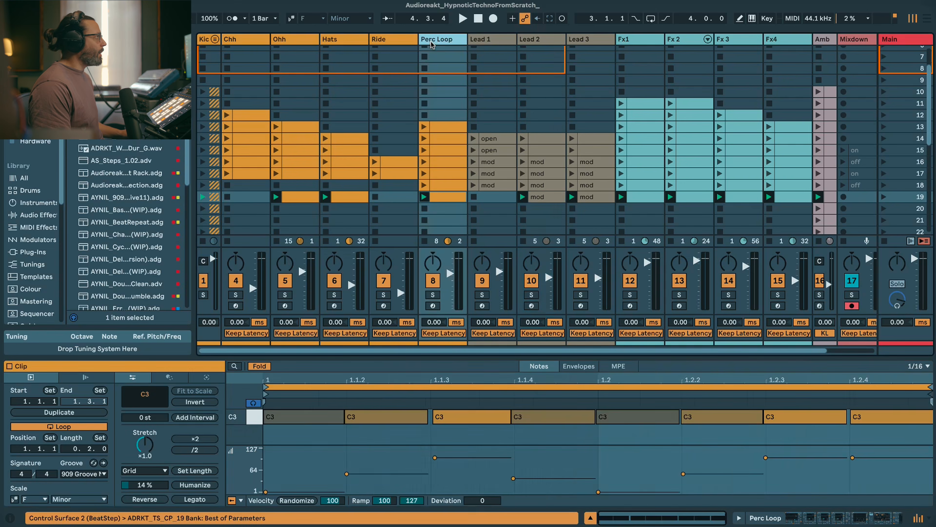
key(ctrl+shift+t)
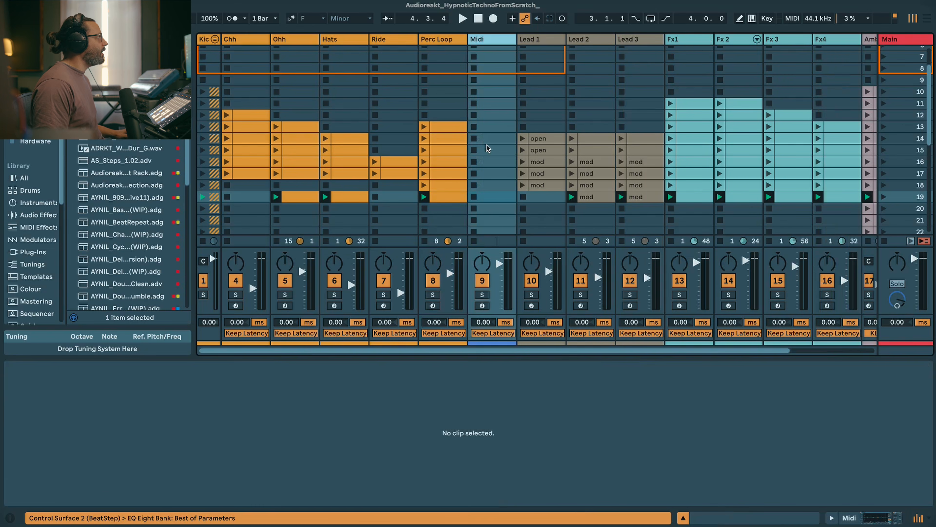
scroll(49, 279, down, 5)
click(42, 305)
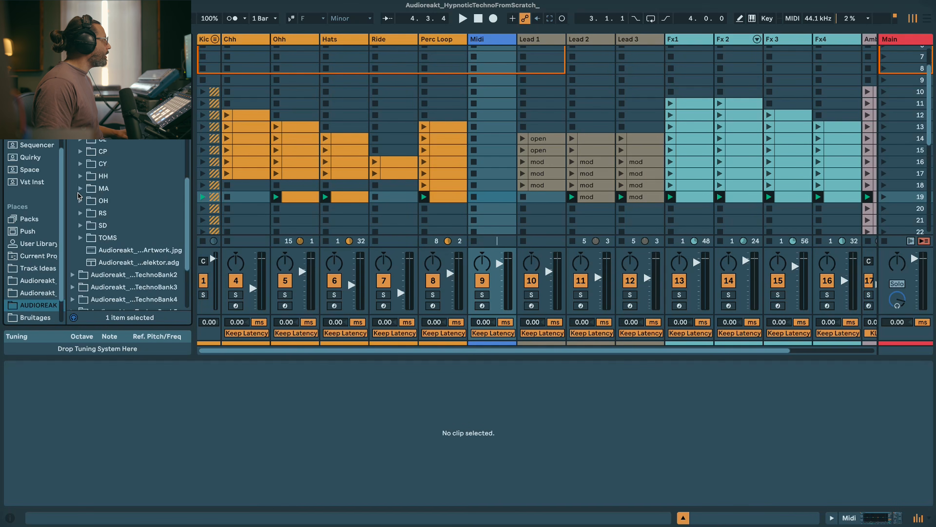
click(80, 151)
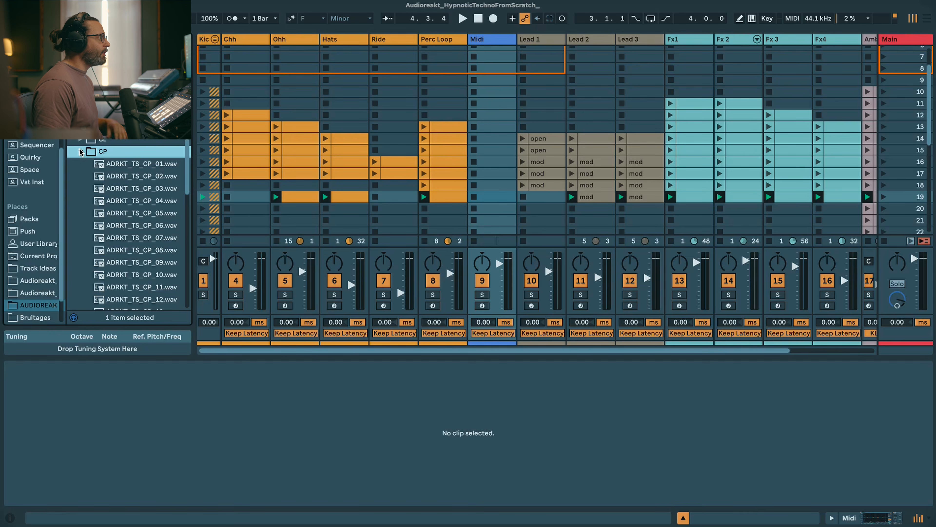
click(152, 225)
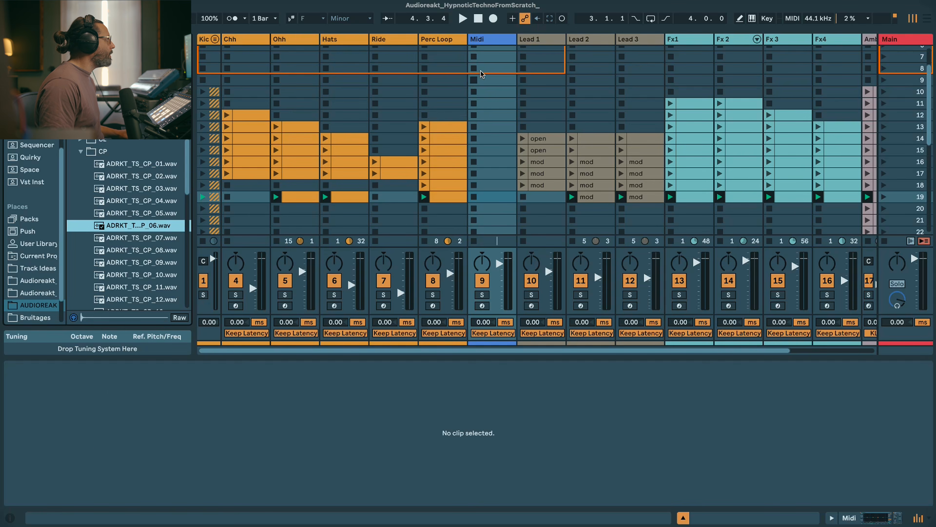
double_click(492, 40)
right_click(67, 390)
click(118, 523)
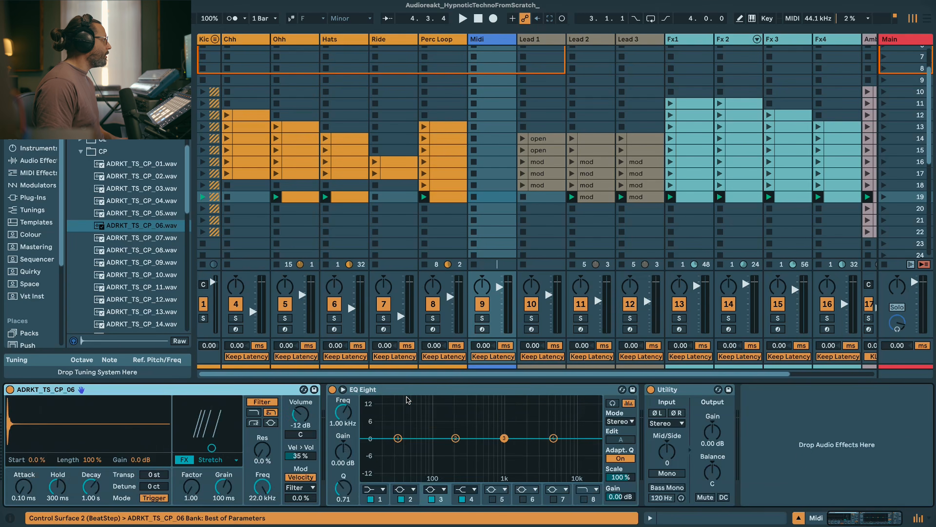
- Create a three-beat looping clip in scene 19 of the Midi track with C3 sixteenths at 1.1.3, 1.2.4 and 1.3.2
key(ctrl+shift+m)
scroll(280, 433, down, 3)
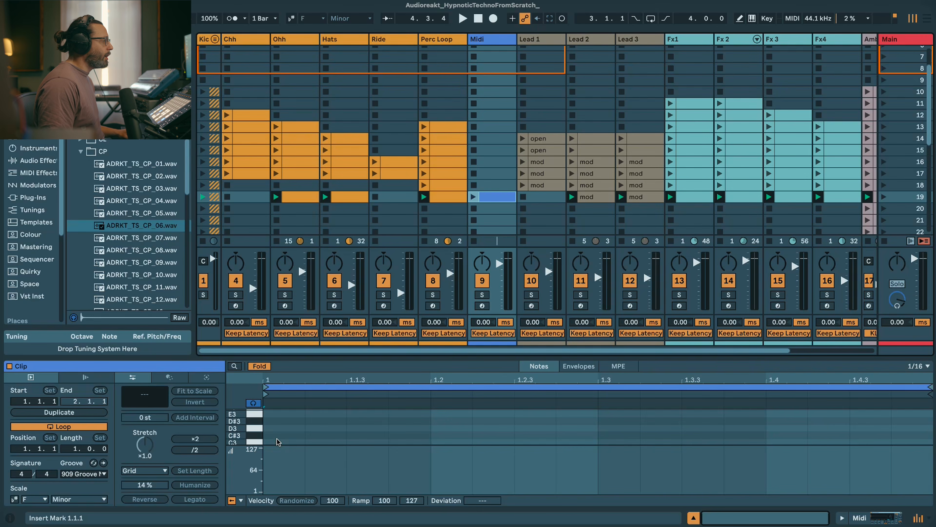
double_click(365, 441)
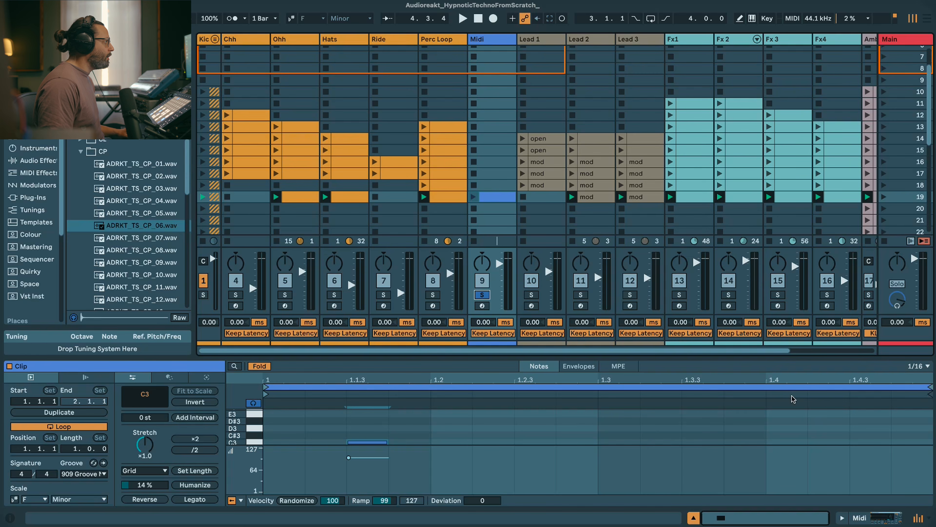
drag(930, 387, 764, 388)
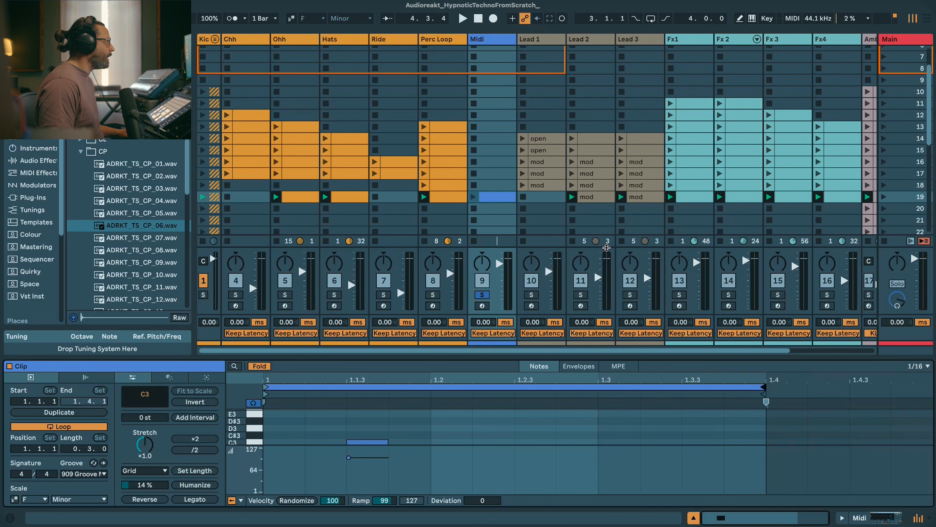
scroll(555, 436, down, 1)
double_click(570, 430)
double_click(660, 431)
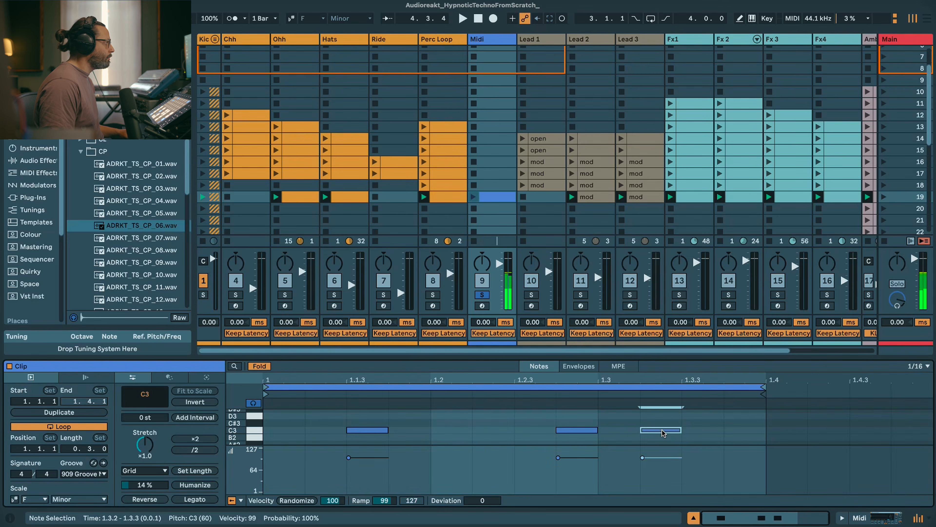
- Play the clap clip solo and with the full scene, setting the Midi track's volume to -19.0 dB
click(473, 197)
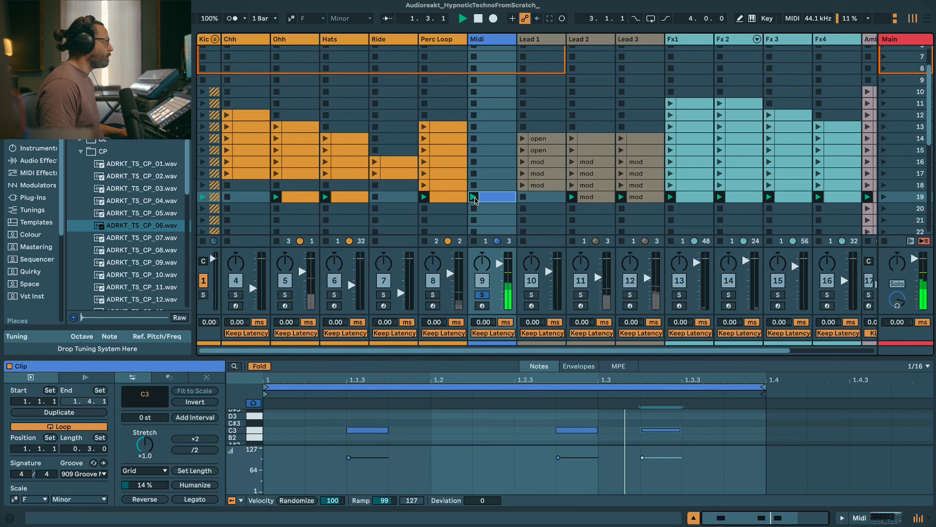
click(482, 295)
drag(499, 264, 500, 276)
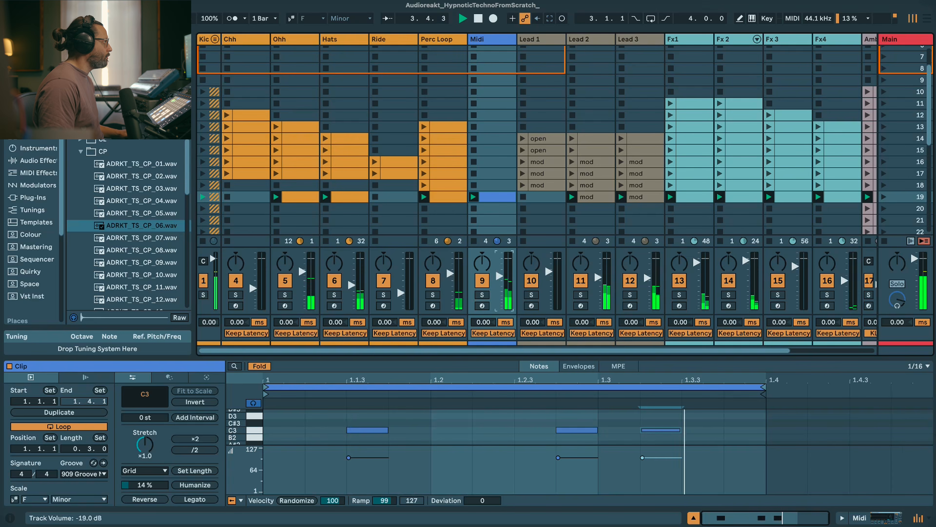
click(482, 295)
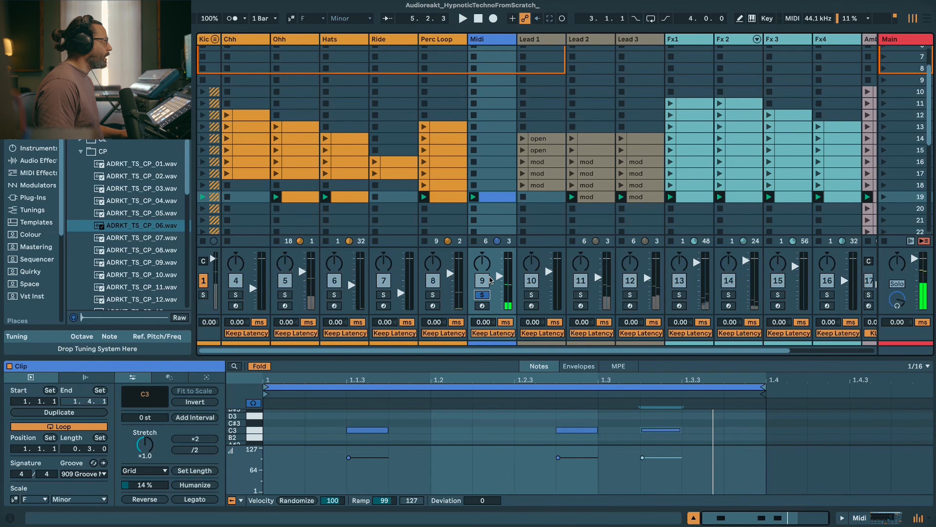
- Replace the Midi track's effects with an EQ Eight that has a lowered high cut and a 272 Hz low cut
click(484, 39)
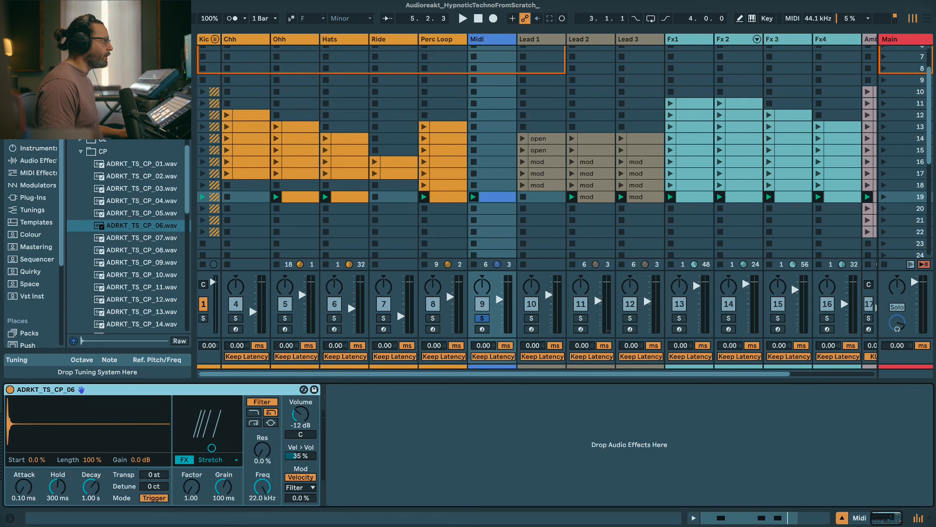
click(36, 160)
scroll(112, 224, up, 5)
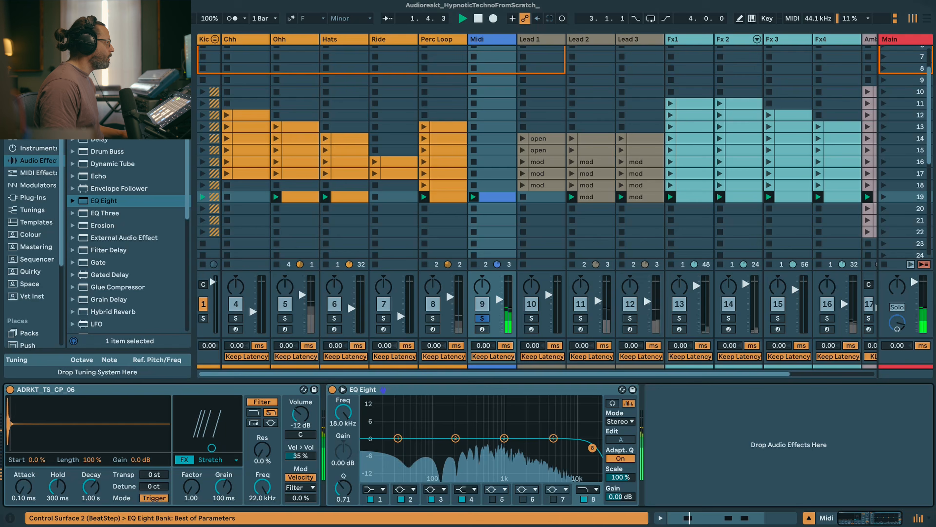
drag(592, 448, 530, 444)
click(376, 489)
click(375, 509)
drag(398, 446, 465, 446)
- Add a Reverb at 36% Dry/Wet, followed by a Utility with 79% Width and Bass Mono off, to the clap's chain
scroll(126, 236, down, 10)
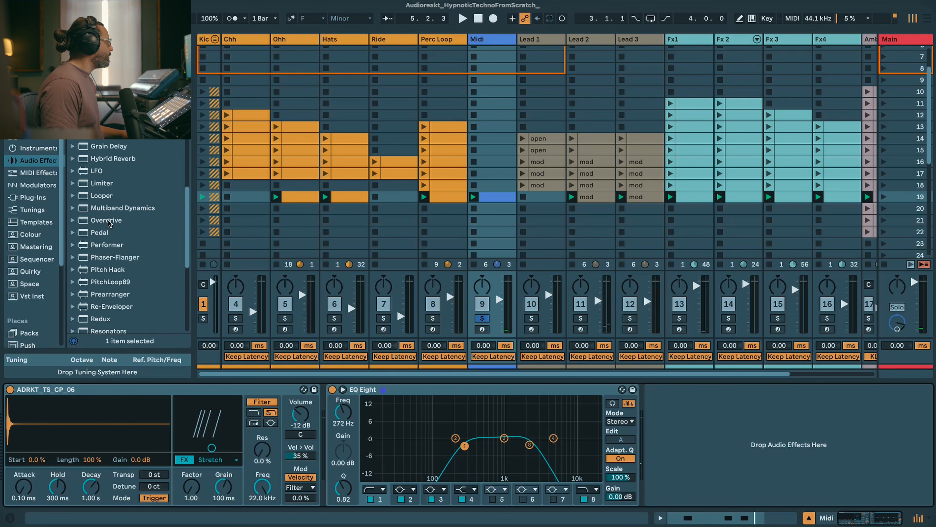
double_click(102, 153)
key(space)
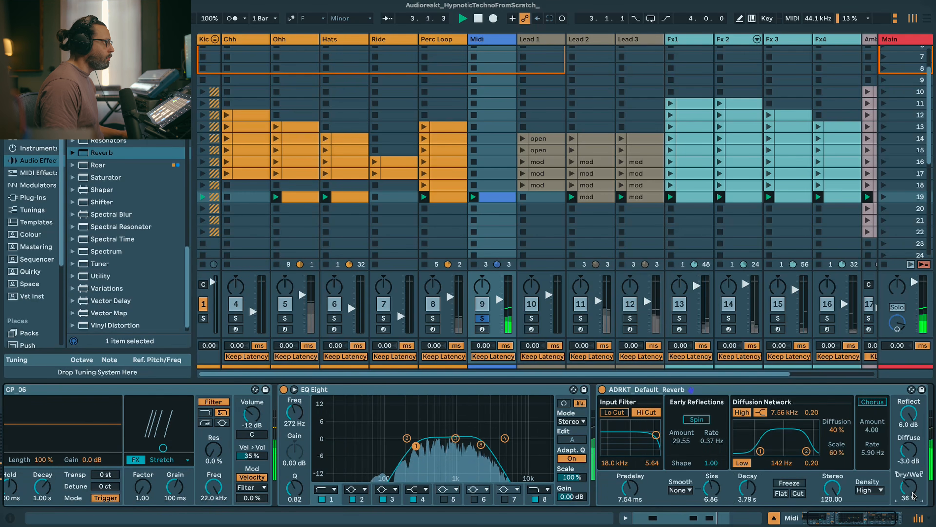
click(913, 494)
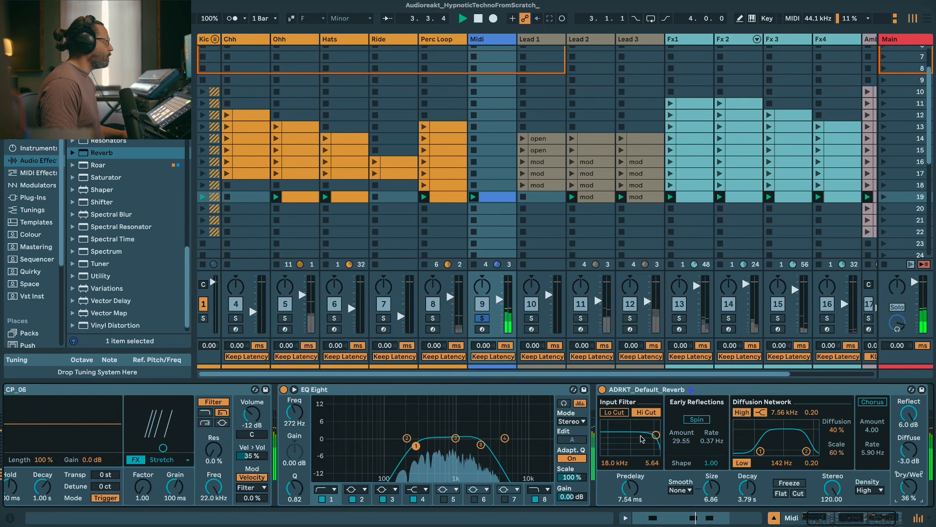
key(space)
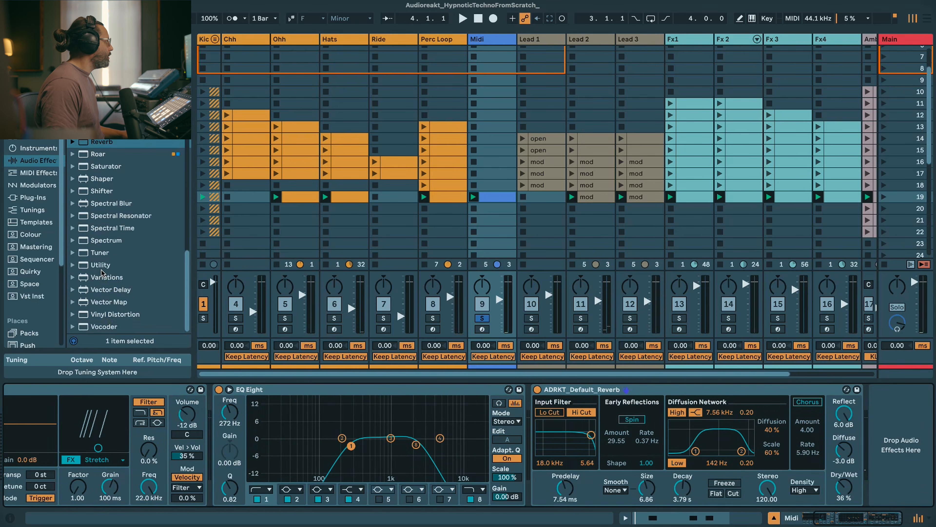
double_click(101, 267)
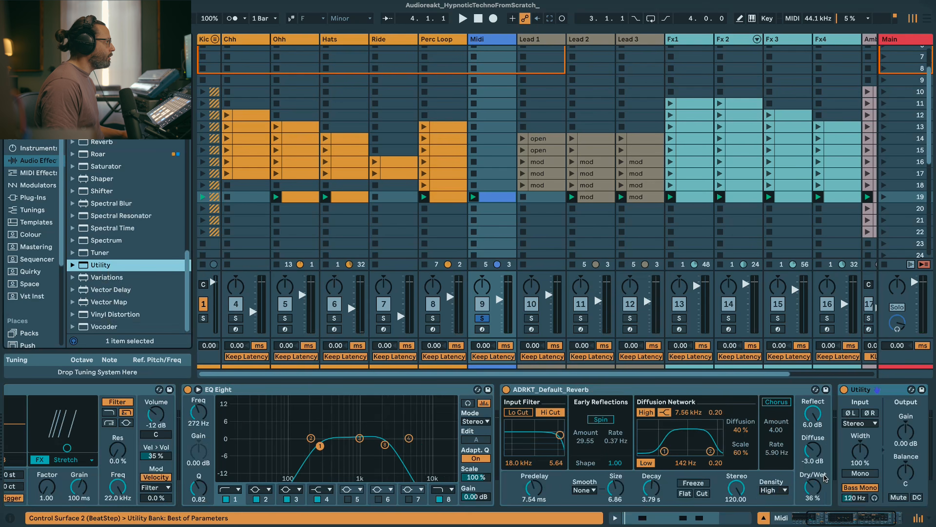
key(space)
- Add a Drum Buss after the Utility, enabling Comp with Trim at -11.6 dB and Transients at -0.25
scroll(135, 192, up, 10)
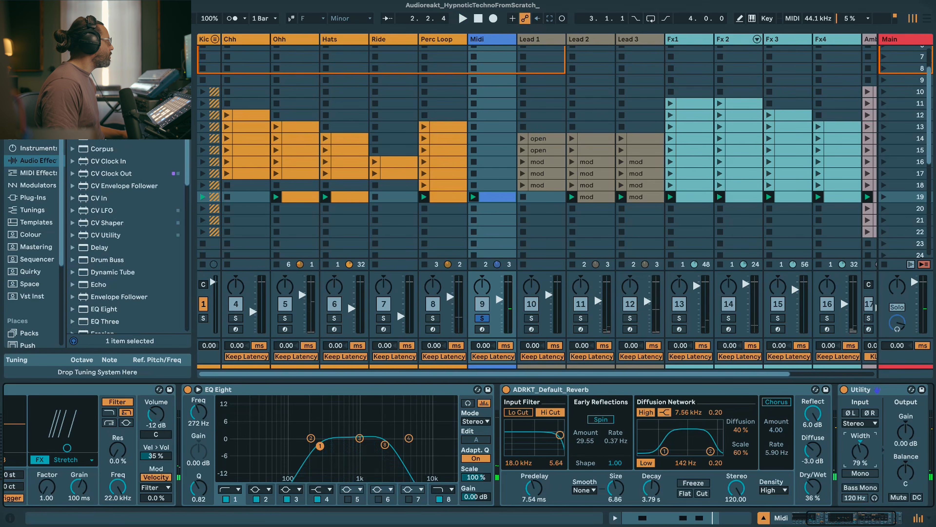
double_click(107, 259)
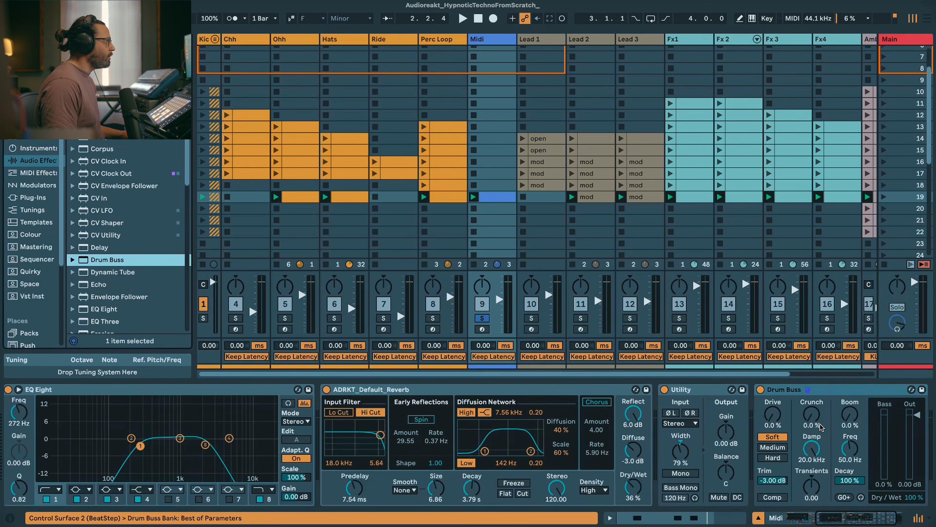
key(space)
click(777, 498)
mouse_move(774, 480)
mouse_down()
mouse_move(773, 494)
mouse_move(813, 497)
mouse_move(773, 481)
mouse_up()
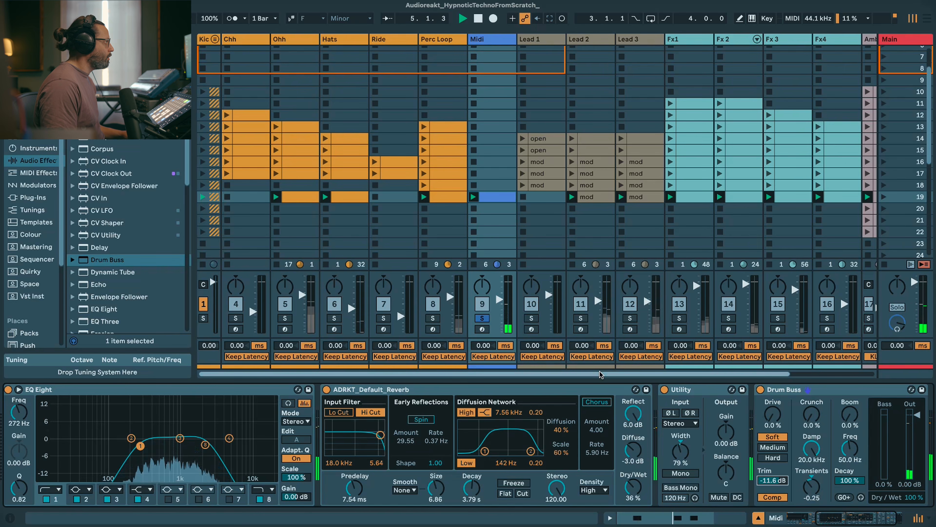
key(space)
- Unsolo the Midi track and balance its volume against the rest of scene 19 during playback
click(484, 319)
click(483, 319)
key(space)
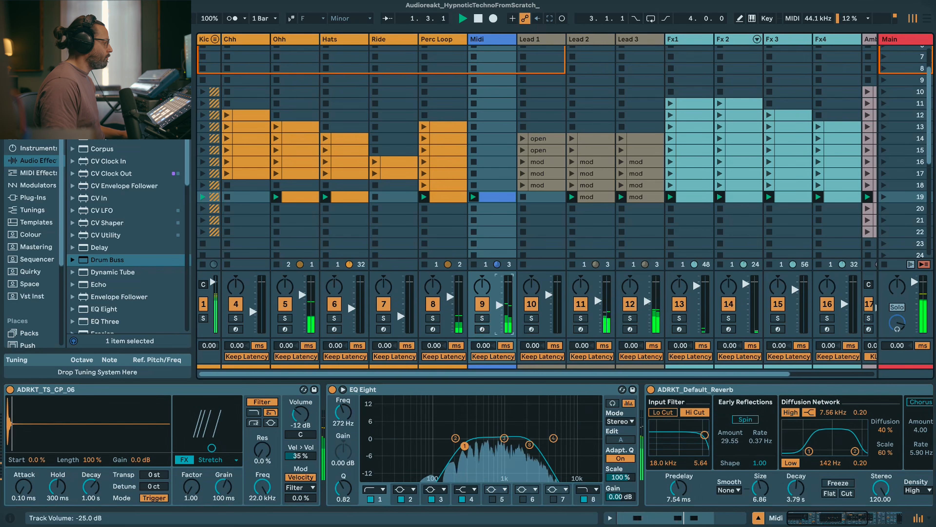
drag(500, 305, 499, 303)
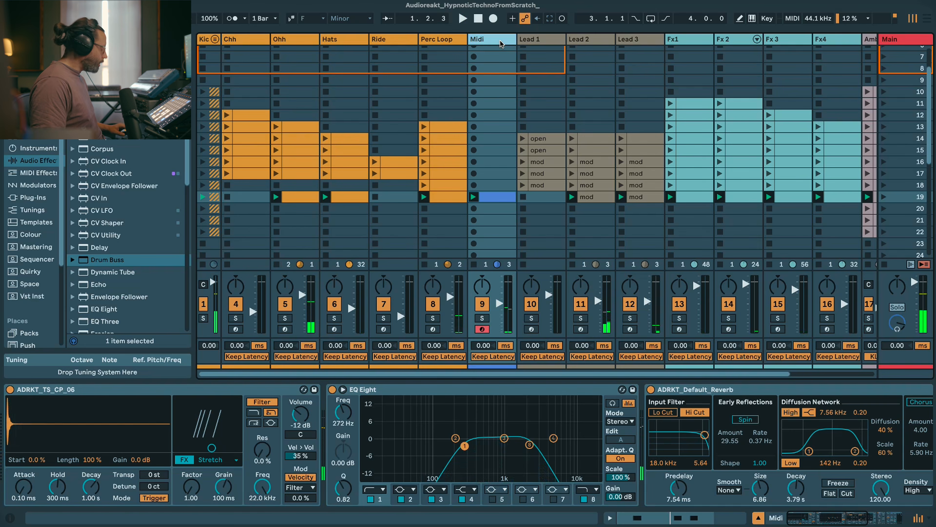
- Rename the Midi track to Perc Loop2 and copy its scene 19 clip into scene 18
key(super+r)
text(P)
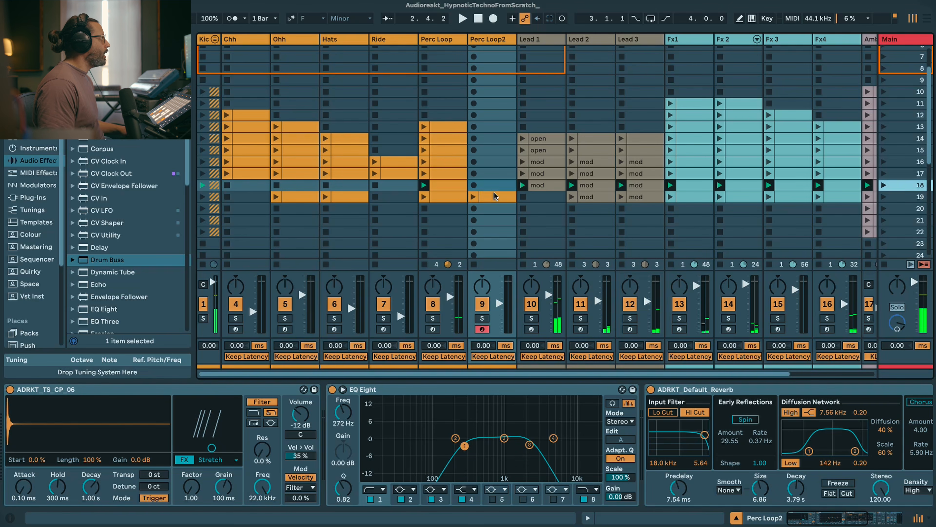
drag(495, 197, 493, 188)
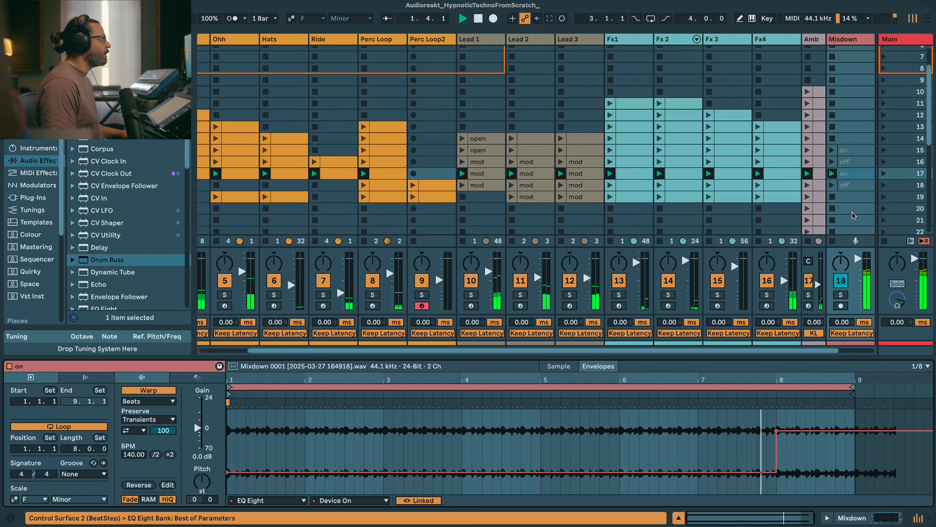
- Play scene 18 followed by scene 19 to hear the transition with the added clap loop
click(884, 185)
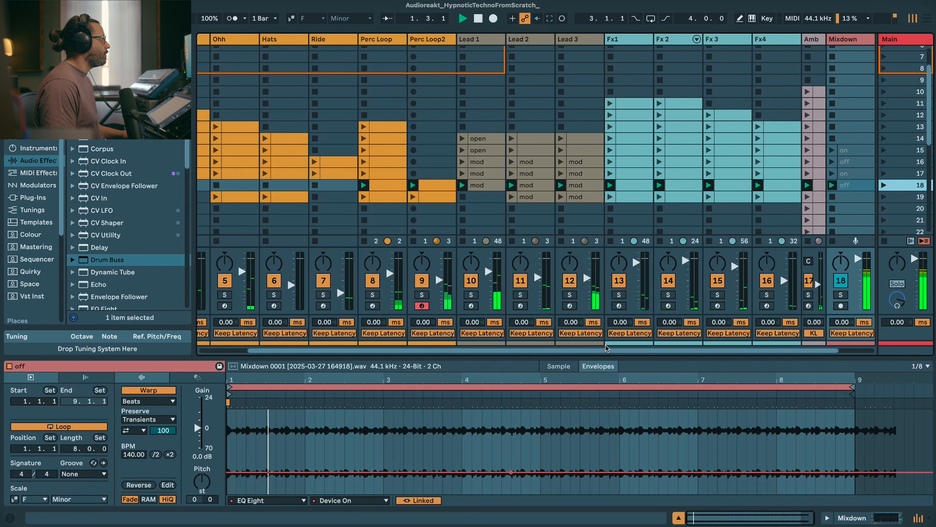
drag(475, 353, 399, 345)
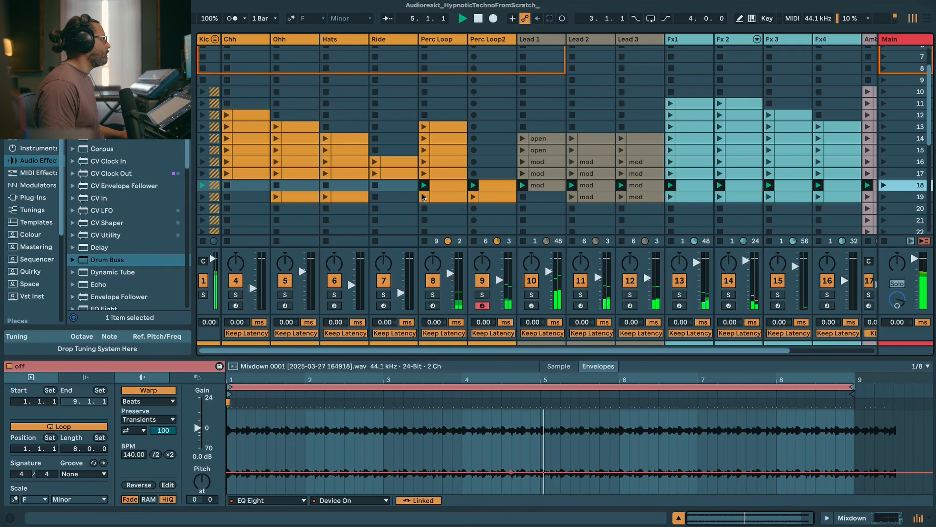
click(884, 197)
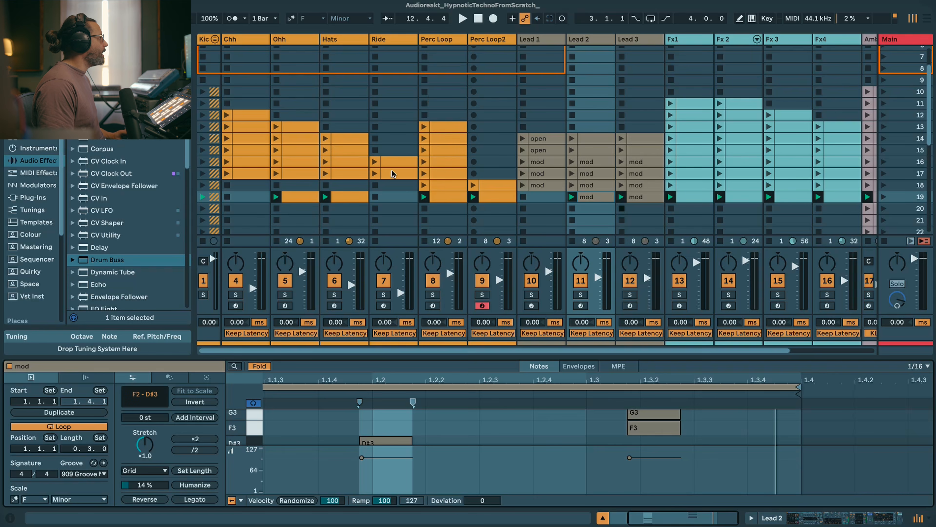
- Build scene 20 from a copied Ride clip and duplicates of scene 19's Ohh to Fx4 clips, and play scenes 19 and 20
drag(392, 171, 389, 211)
click(286, 196)
shift+click(847, 196)
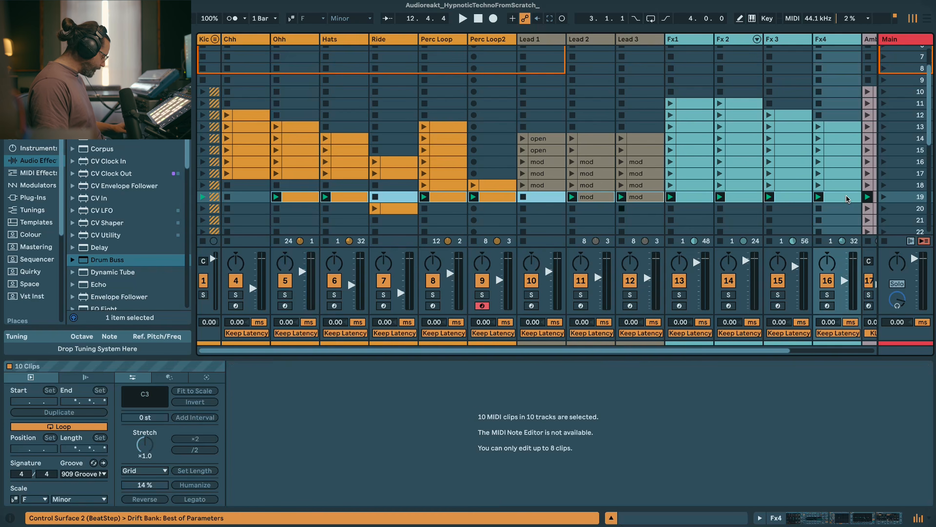
key(ctrl+d)
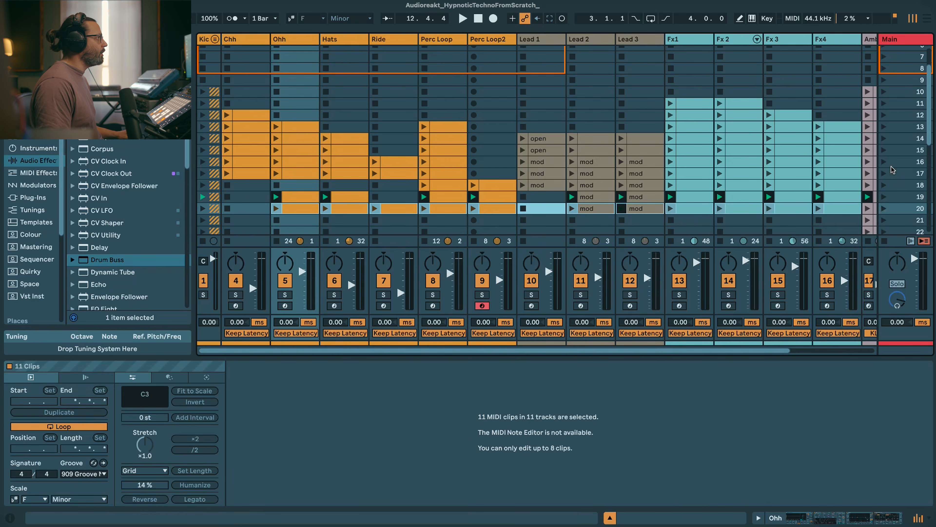
click(884, 197)
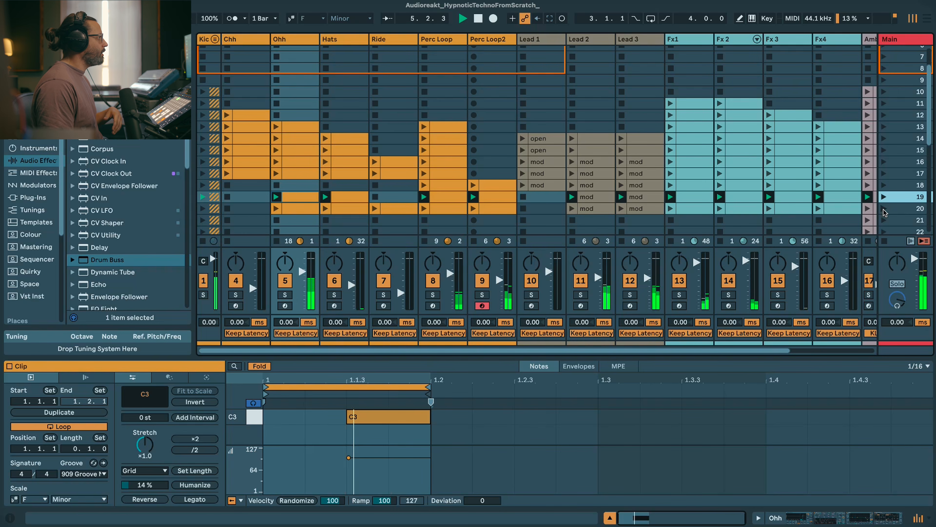
click(884, 209)
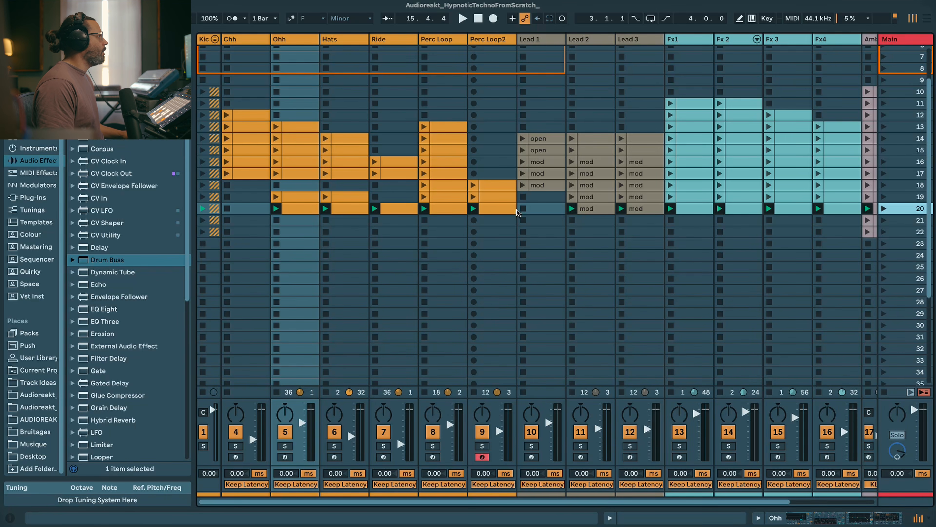
- Copy Lead 1's mod clip from scene 18 into scene 21
click(546, 185)
drag(546, 185, 545, 225)
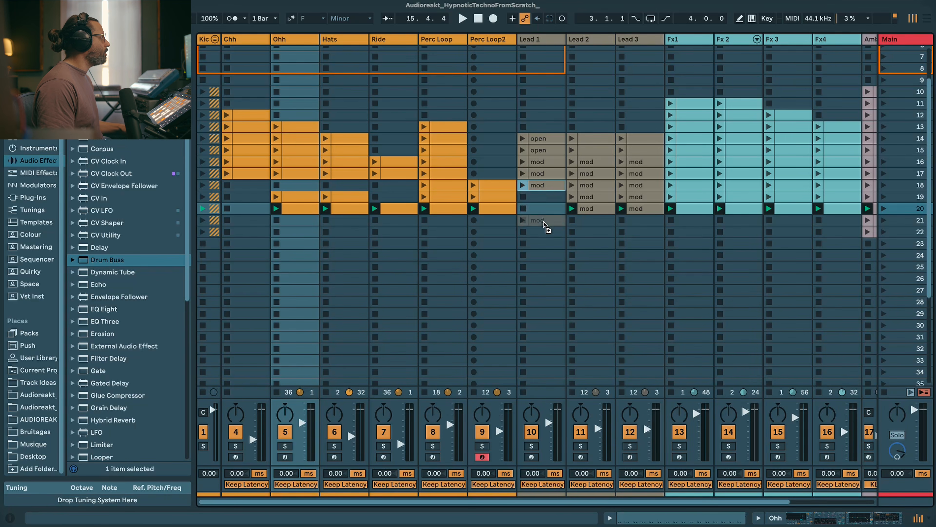
drag(544, 223, 544, 222)
- Duplicate scene 20's Ohh through Perc Loop2 clips into scene 21 and remove the Ride clip there
shift+click(491, 211)
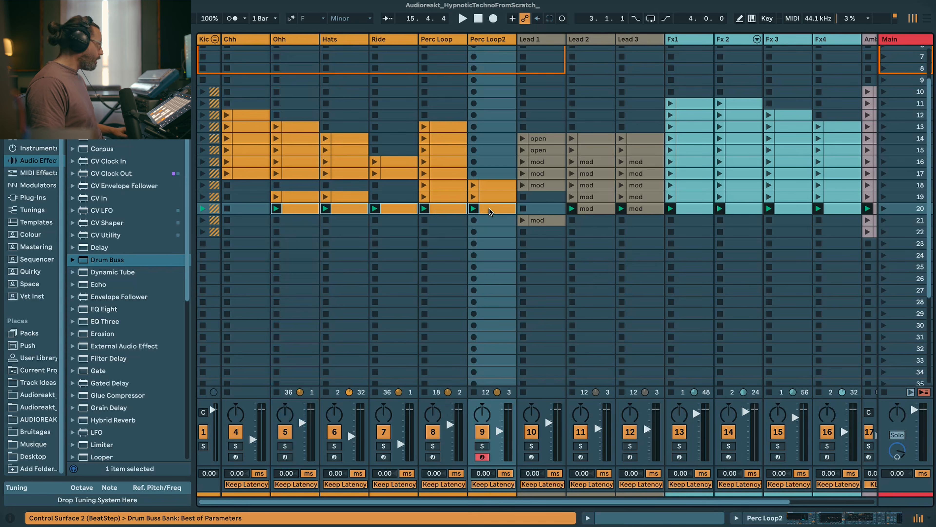
key(super+d)
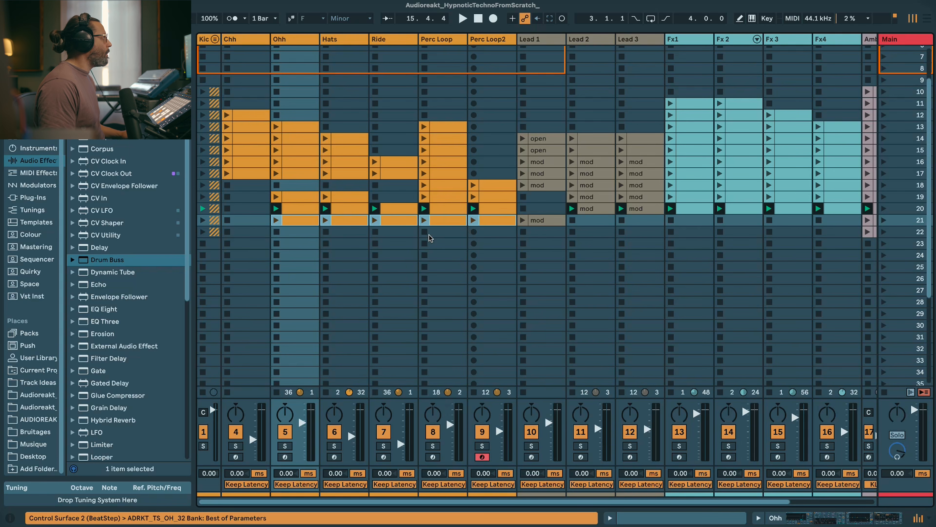
click(391, 222)
key(Delete)
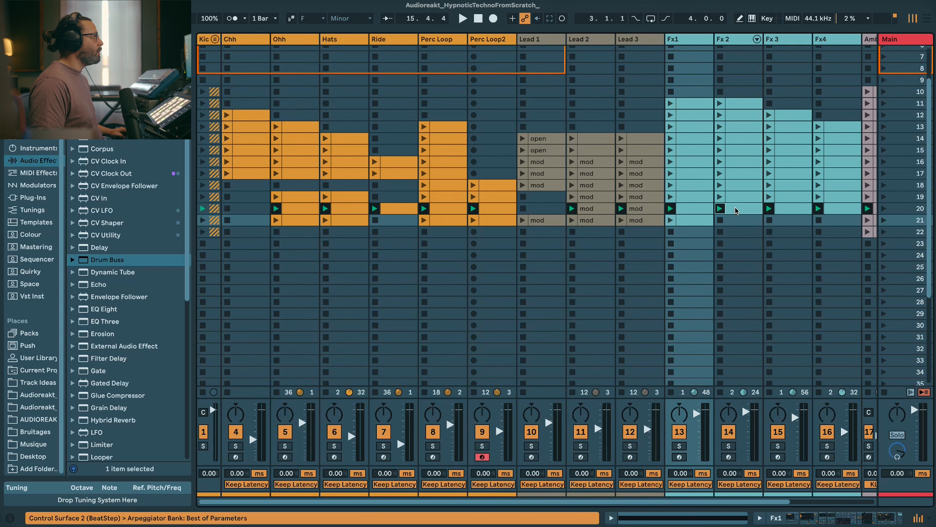
- Duplicate the Fx 2, Fx 3 and Fx4 clips from scene 20 into scene 21
click(735, 209)
key(super+d)
click(780, 208)
key(super+d)
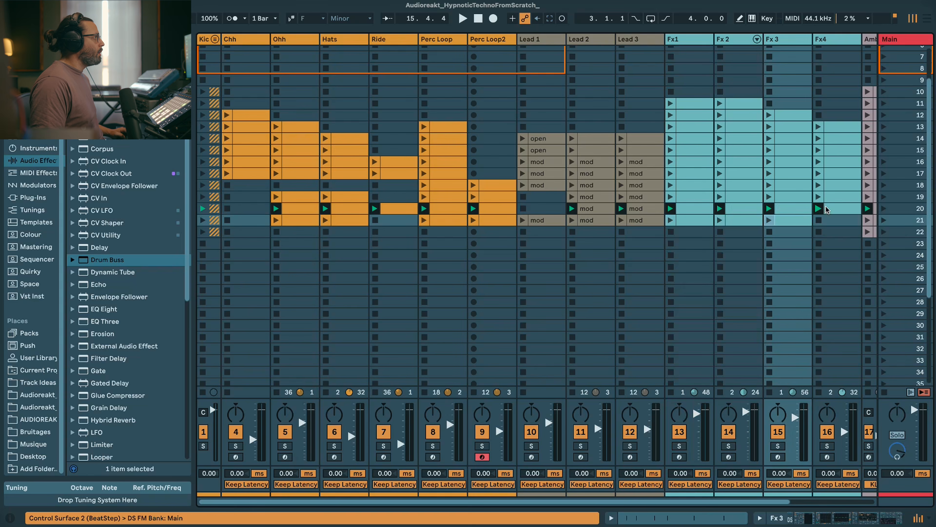
click(825, 209)
key(super+d)
- Replace Lead 1's clip in scene 21 with a copy of the open clip from scene 14
double_click(563, 172)
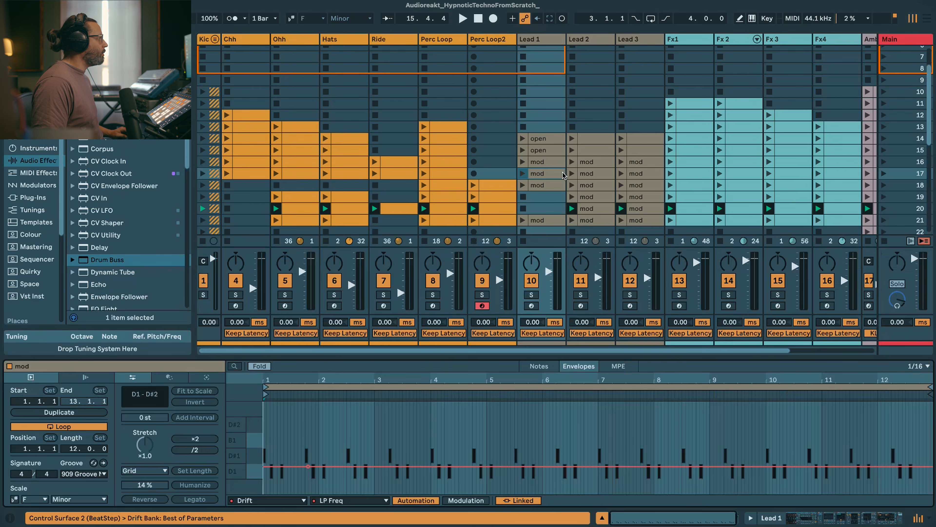
click(552, 160)
click(553, 153)
click(549, 142)
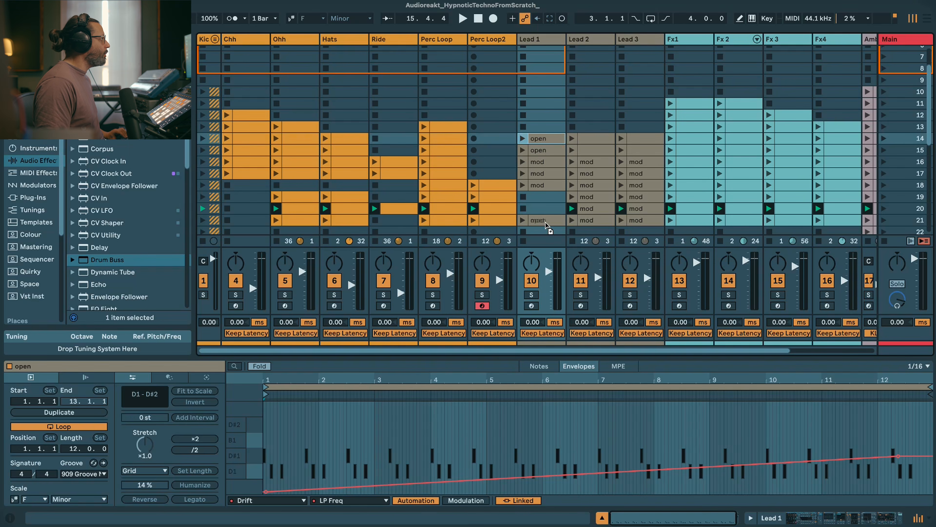
drag(548, 226, 547, 221)
- Copy the Mixdown on and off clips from scenes 15 and 16 into scenes 21 and 22
drag(568, 351, 702, 351)
click(809, 163)
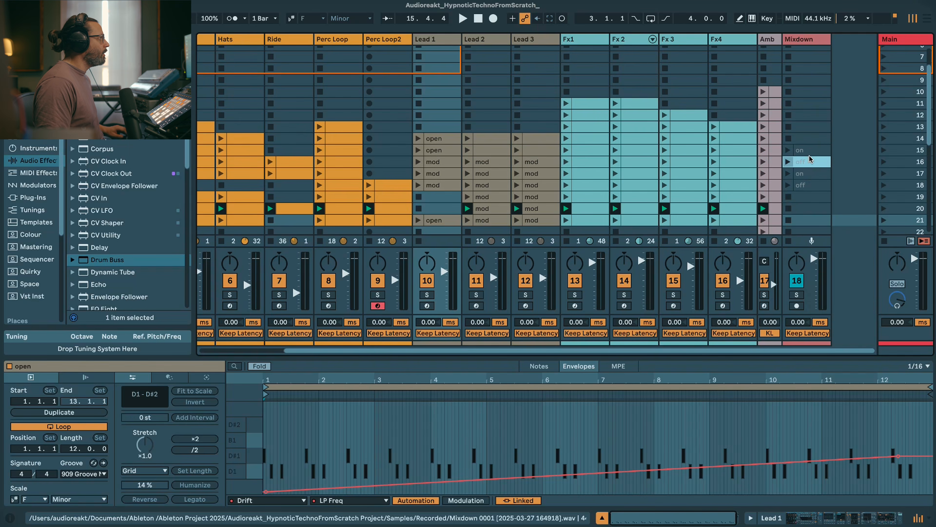
shift+click(810, 152)
drag(810, 155, 804, 221)
- Play scene 20 and launch scene 21 to hear how the filter opening follows it
scroll(804, 221, left, 2)
click(884, 205)
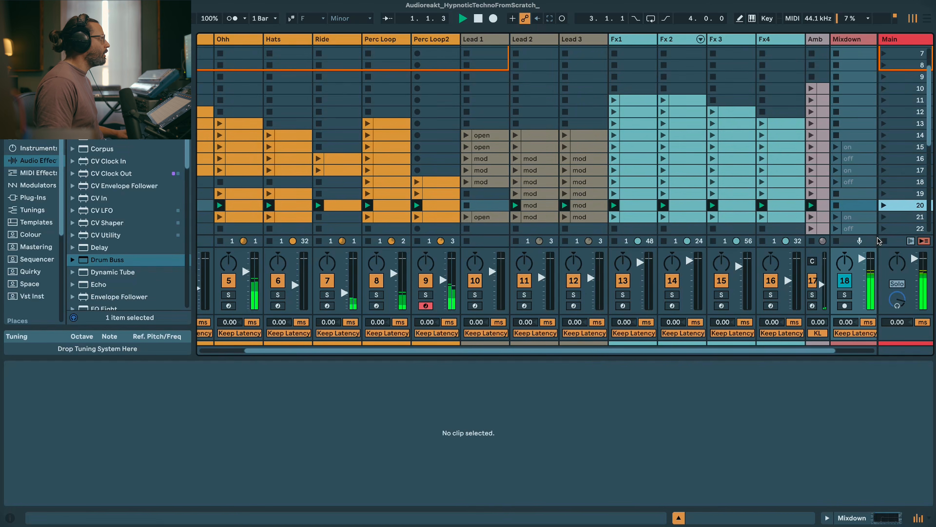
scroll(884, 204, down, 1)
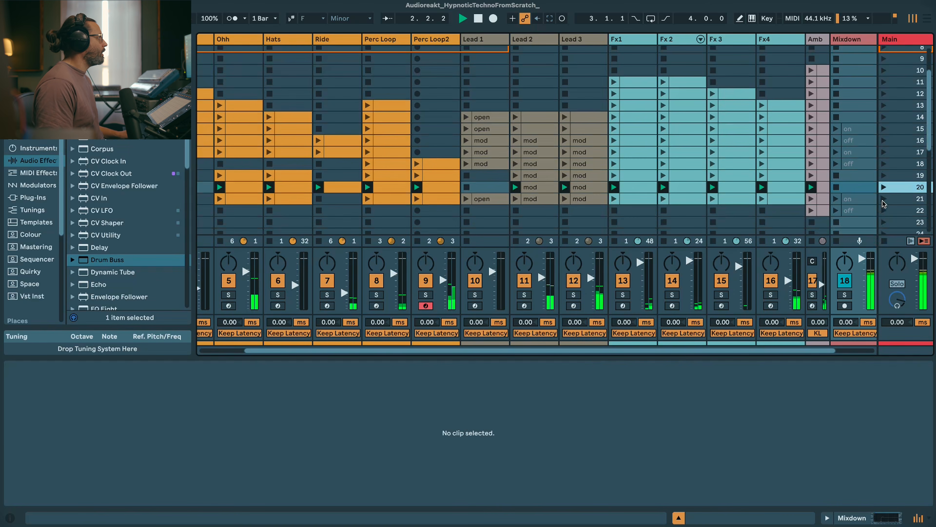
click(883, 201)
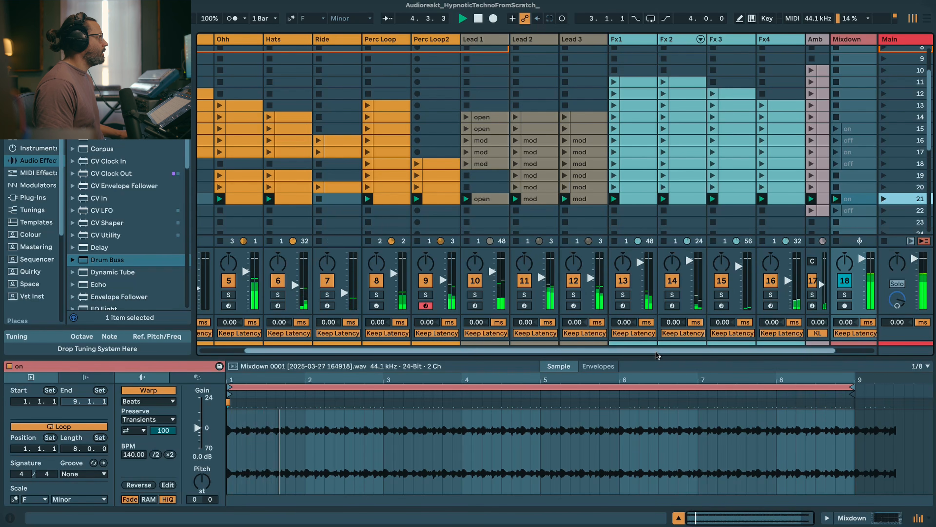
- Duplicate the Perc Loop and Perc Loop2 clips from scene 21 into scene 22
scroll(531, 333, left, 3)
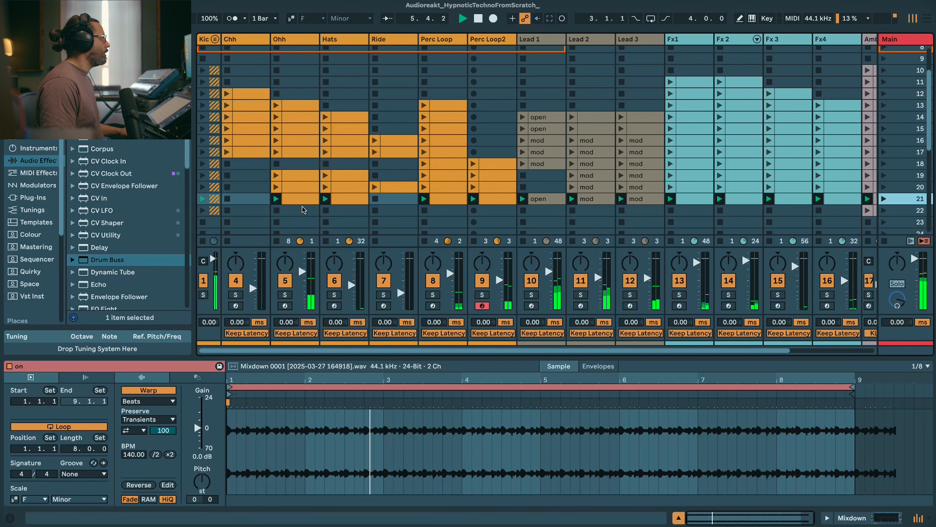
click(432, 202)
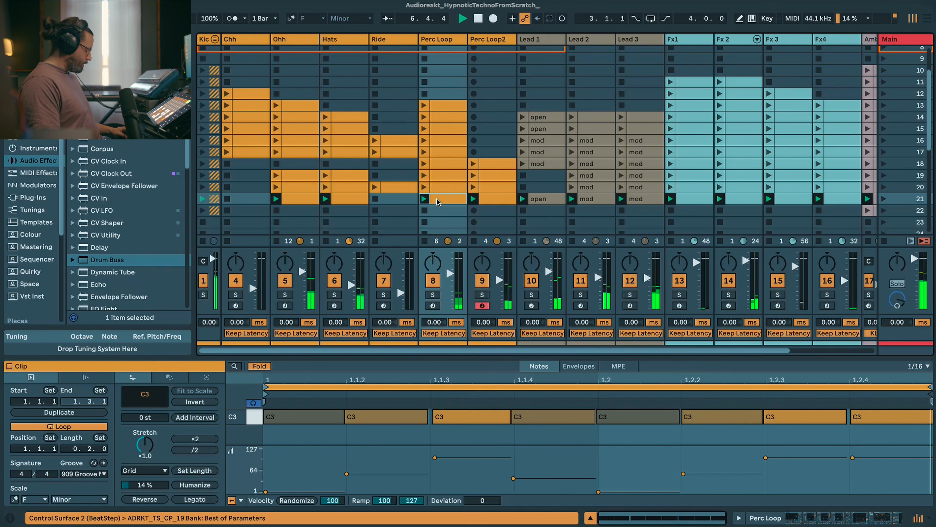
key(super+d)
click(491, 202)
key(super+d)
- Fill scene 22's leads with a copy of Lead 1's scene 16 mod clip and duplicates of the Lead 2 and Lead 3 clips
drag(539, 141, 543, 210)
click(595, 200)
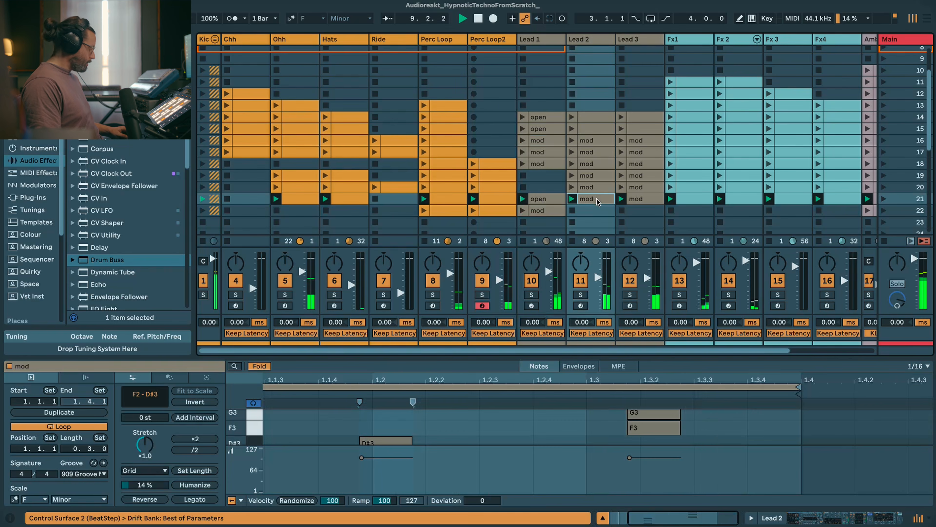
key(super+d)
click(643, 200)
key(super+d)
- Duplicate the Fx1, Fx 2, Fx 3 and Fx4 clips from scene 21 into scene 22
click(689, 199)
key(super+d)
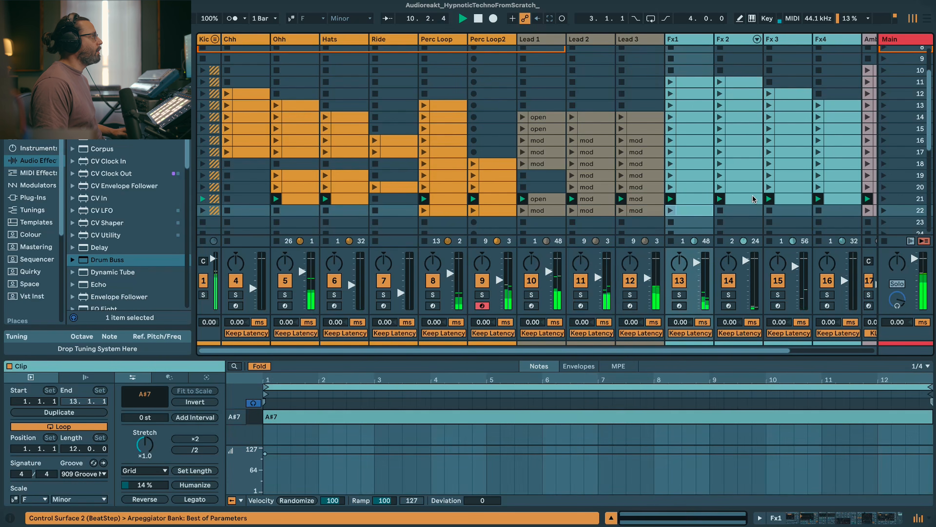
click(739, 200)
key(super+d)
click(789, 200)
key(super+d)
click(839, 198)
key(super+d)
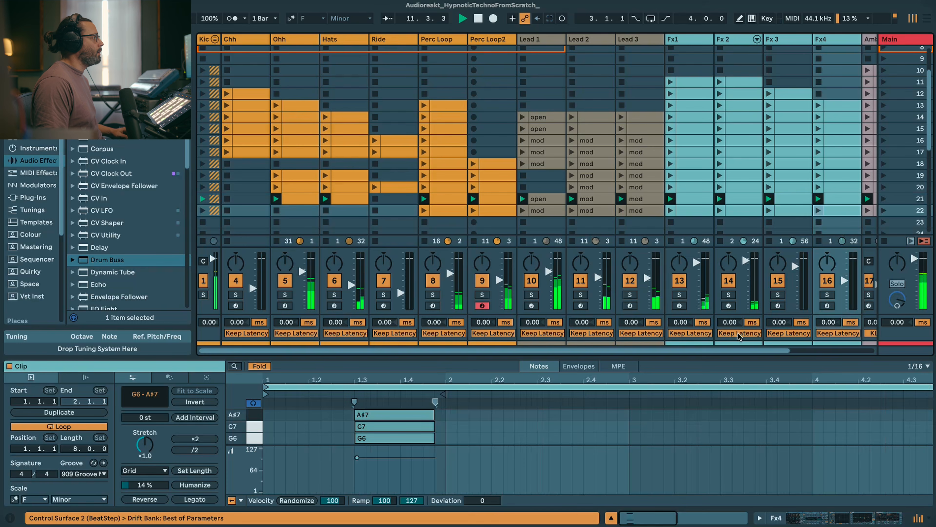
- Launch scene 22 to hear it and delete its Perc Loop2 clip
scroll(739, 336, right, 3)
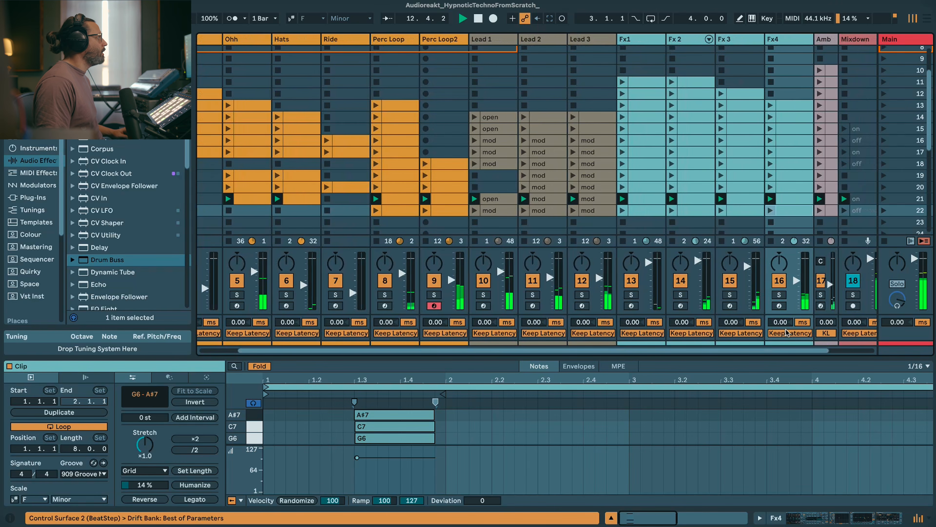
click(884, 210)
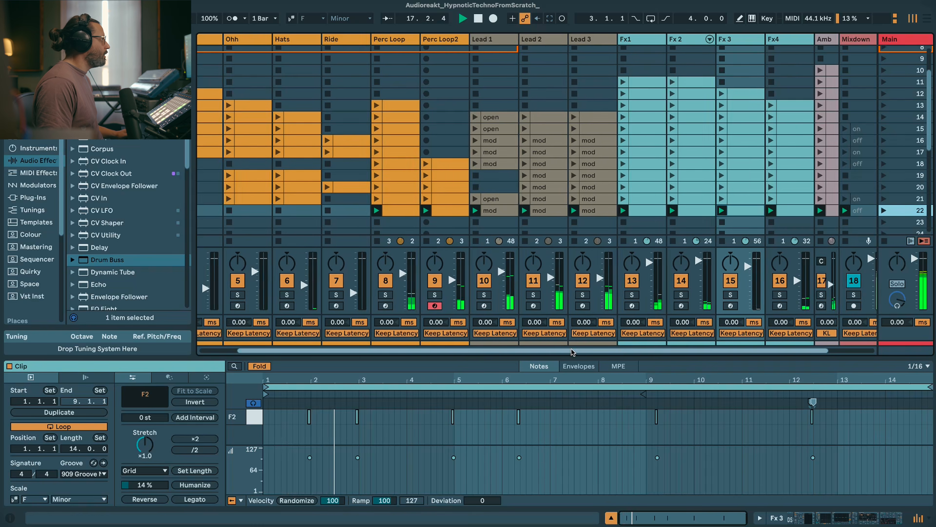
scroll(281, 326, left, 3)
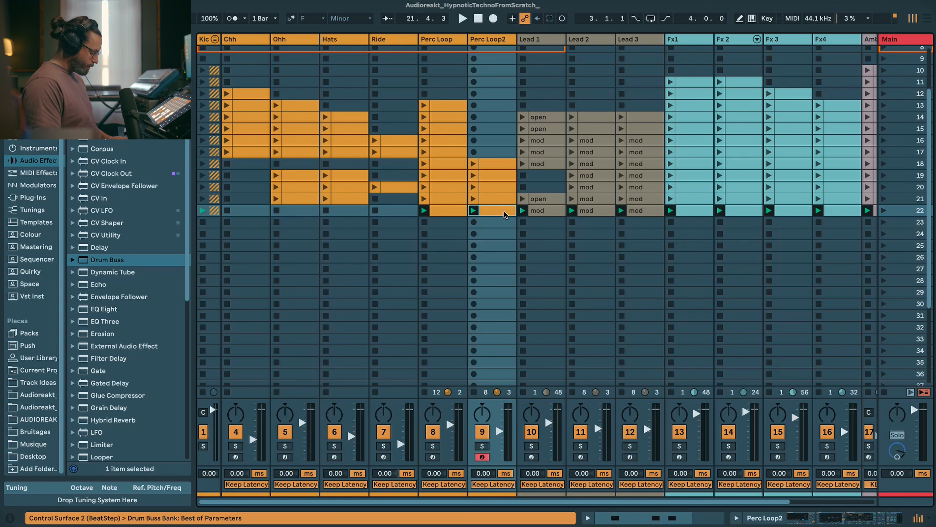
key(Delete)
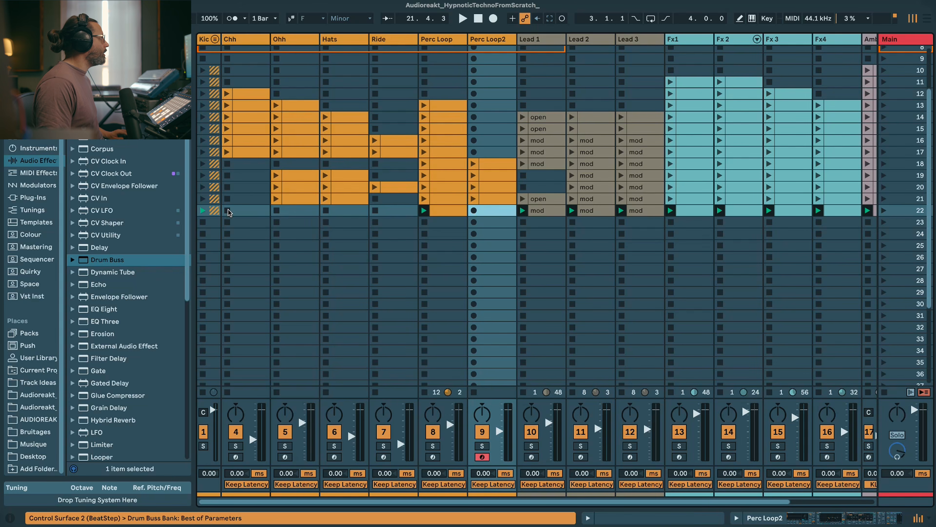
- Extend the Kick/Bass clips from scene 22 down through scene 26 by repeated duplication
click(214, 211)
key(super+d)
key(super+d)
key(super+d)
key(super+d)
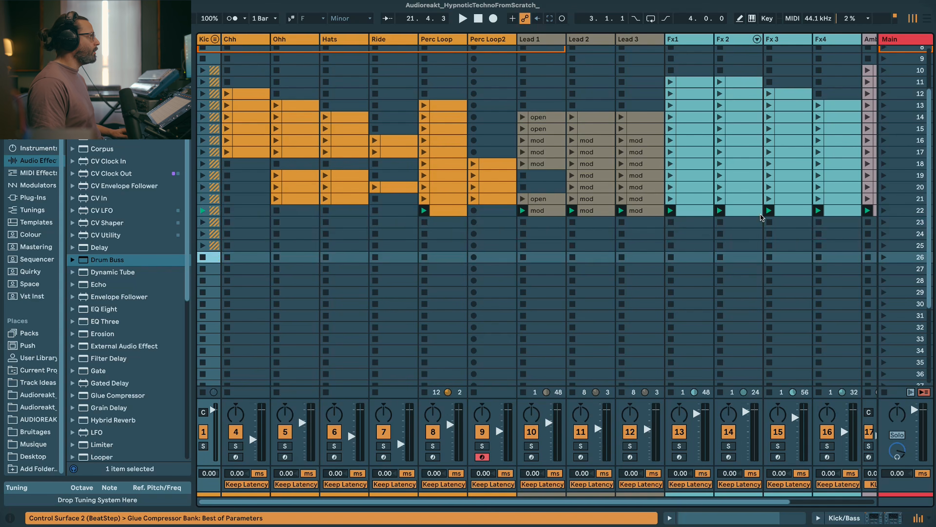
- Extend the Amb clips from scene 22 down through scene 27 by repeated duplication
click(875, 211)
key(super+d)
key(super+d)
key(super+d)
key(super+d)
key(super+d)
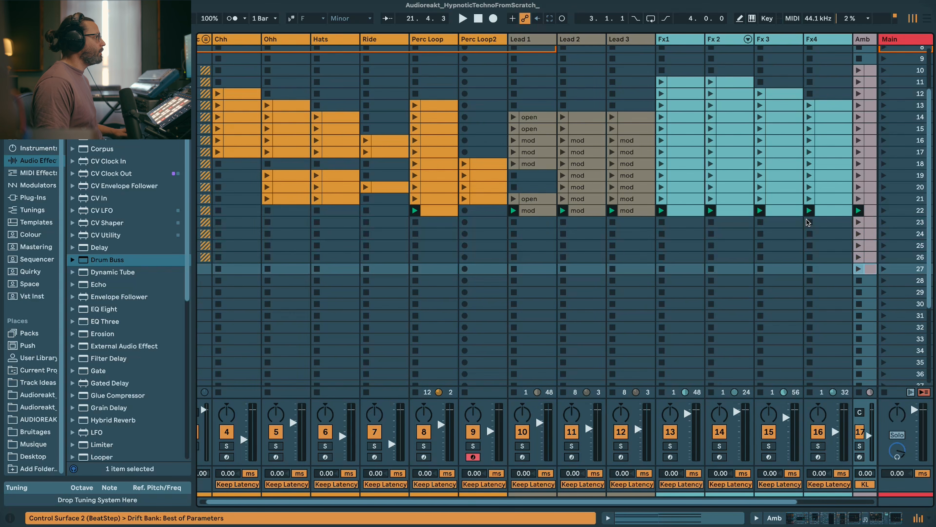
- Launch scene 21 and duplicate its Ohh and Hats clips into scene 22
click(884, 199)
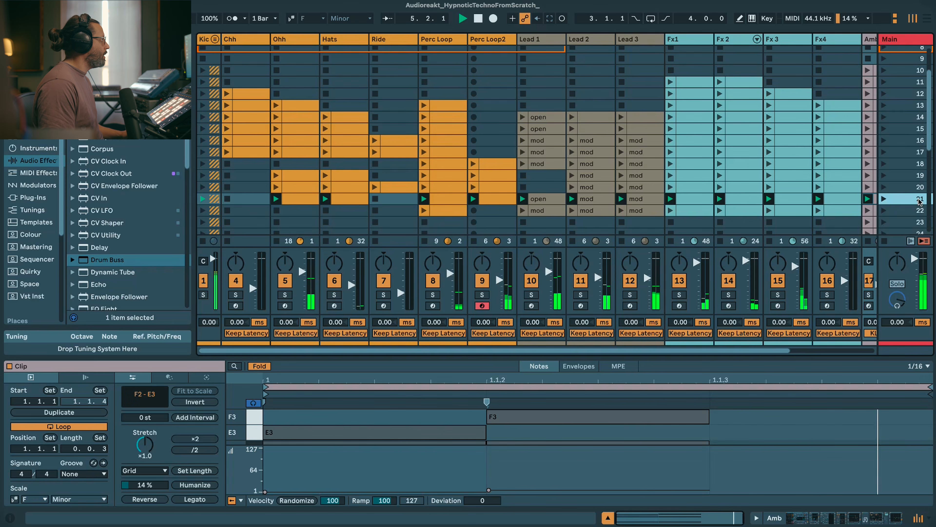
scroll(725, 203, down, 2)
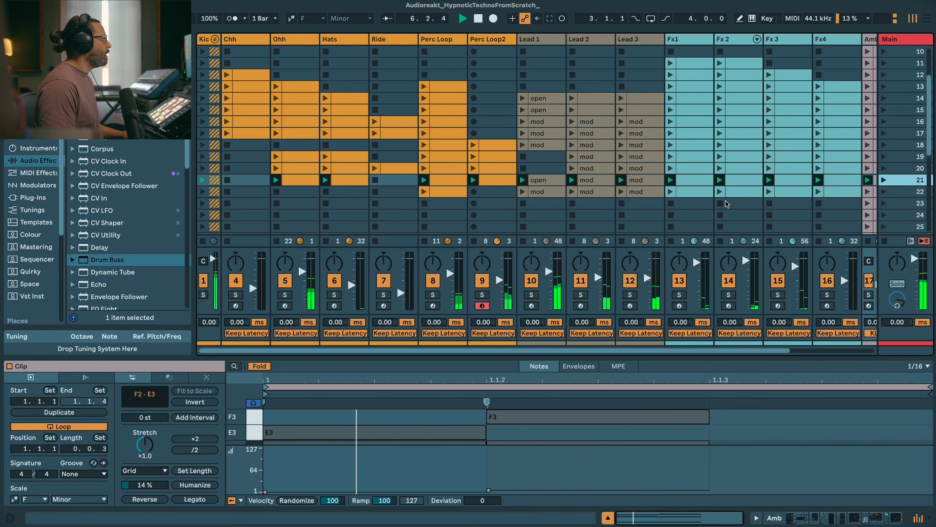
click(347, 183)
shift+click(302, 182)
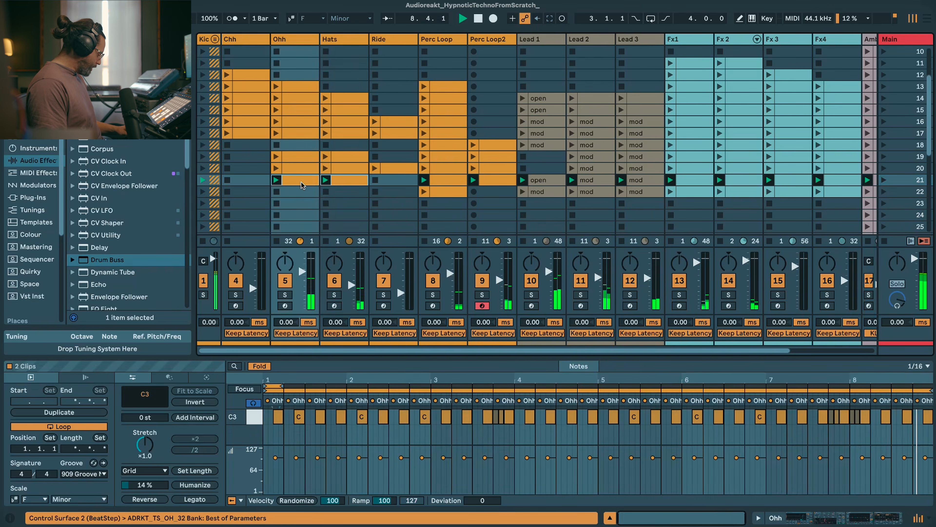
key(ctrl+d)
- Copy the Ride clip from scene 20 into scene 22 and launch scene 22
click(392, 169)
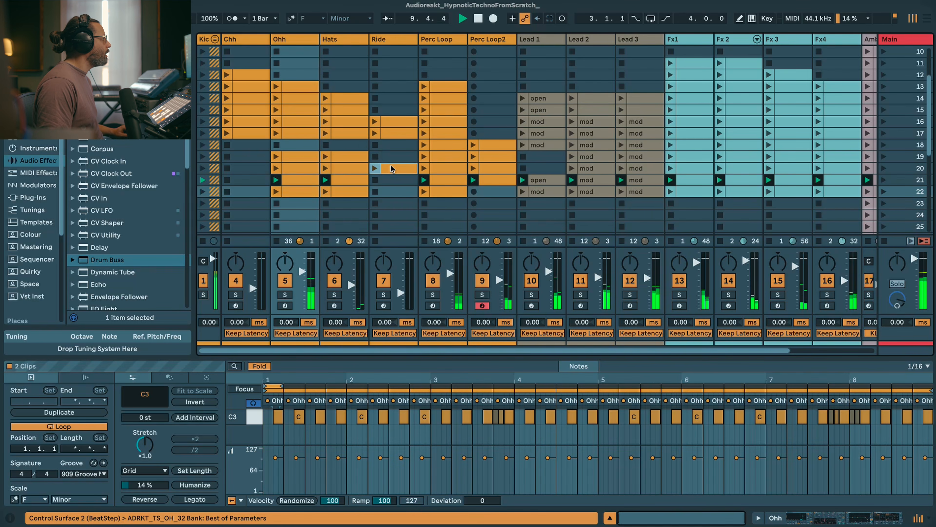
drag(391, 169, 391, 192)
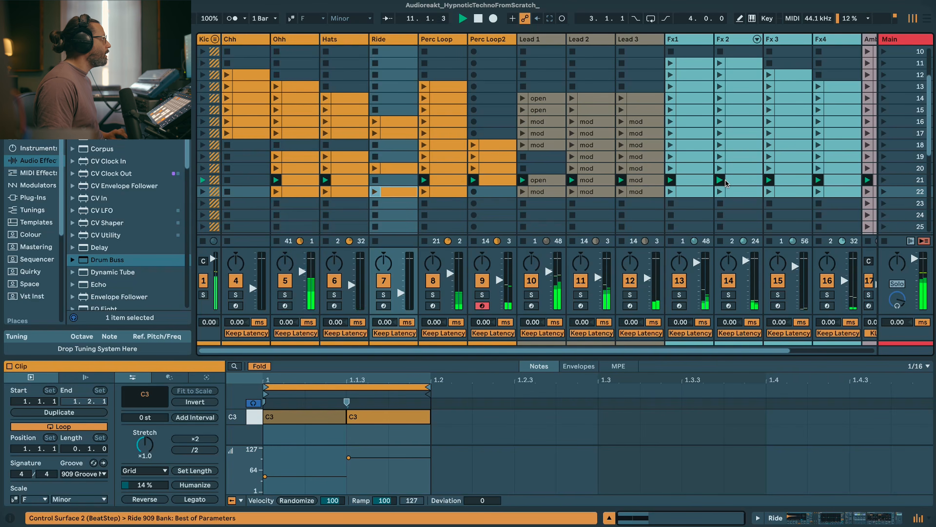
click(881, 192)
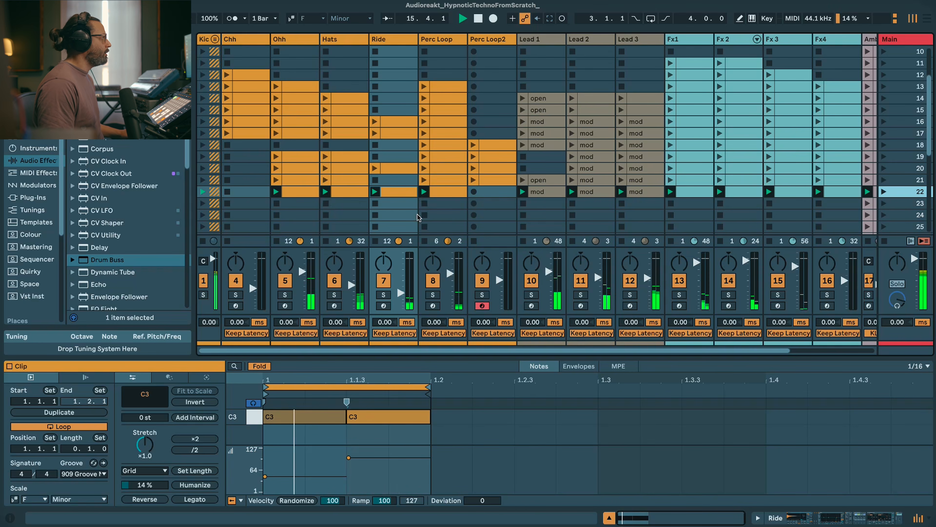
- Audition the scene 17 Chh clip, copy it into scene 23, and duplicate scene 22's Ohh, Hats, Ride and Perc Loop clips there
click(226, 134)
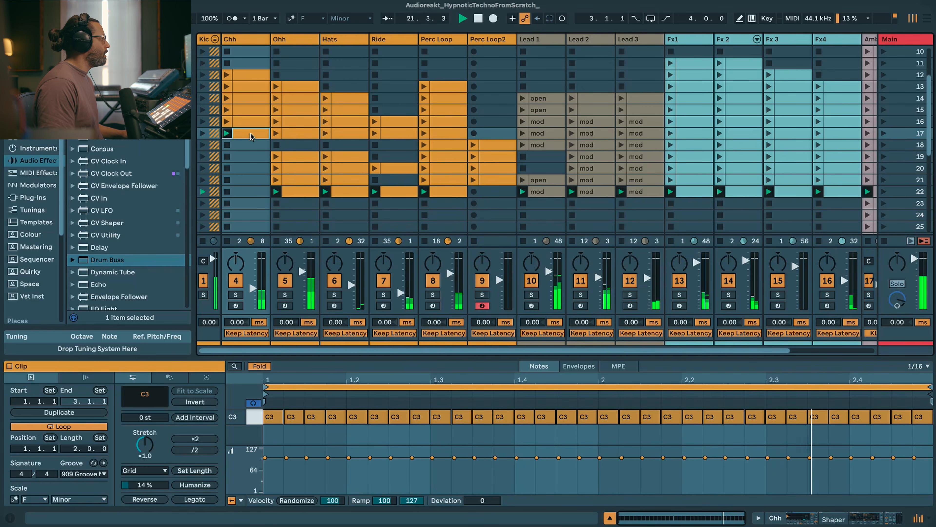
drag(251, 136, 245, 203)
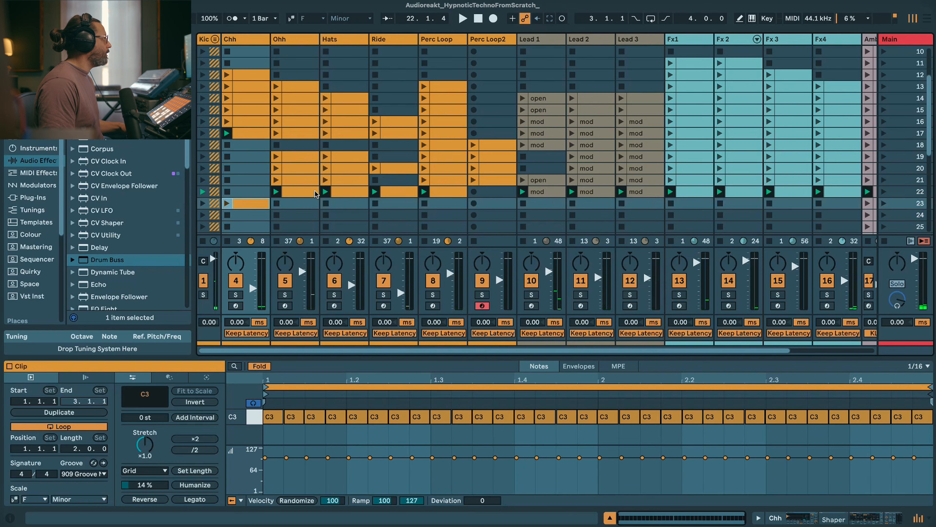
click(316, 192)
key(super+d)
click(345, 192)
key(super+d)
click(405, 193)
key(super+d)
click(428, 192)
key(super+d)
- Duplicate the Lead 1, Lead 2, Lead 3 and Fx1 to Fx4 clips from scene 22 into scene 23
key(super+d)
click(590, 191)
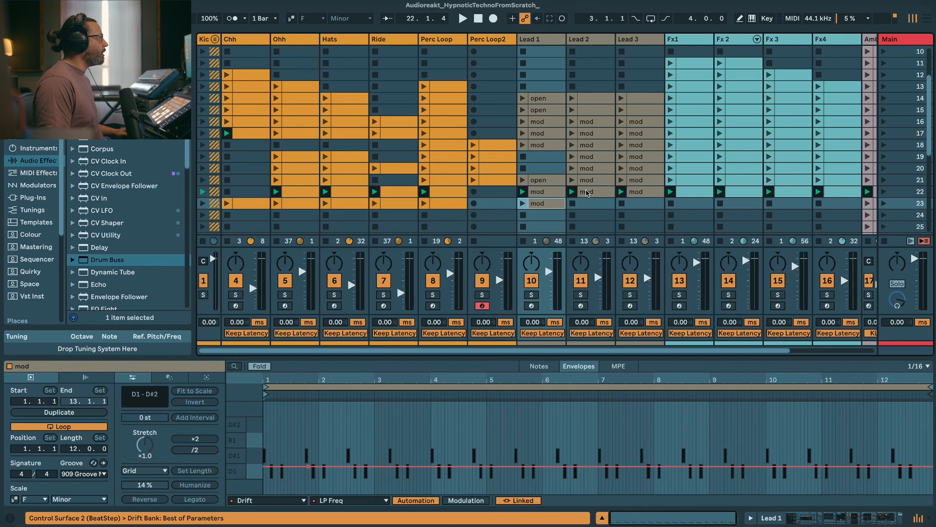
key(super+d)
click(649, 192)
key(super+d)
click(690, 192)
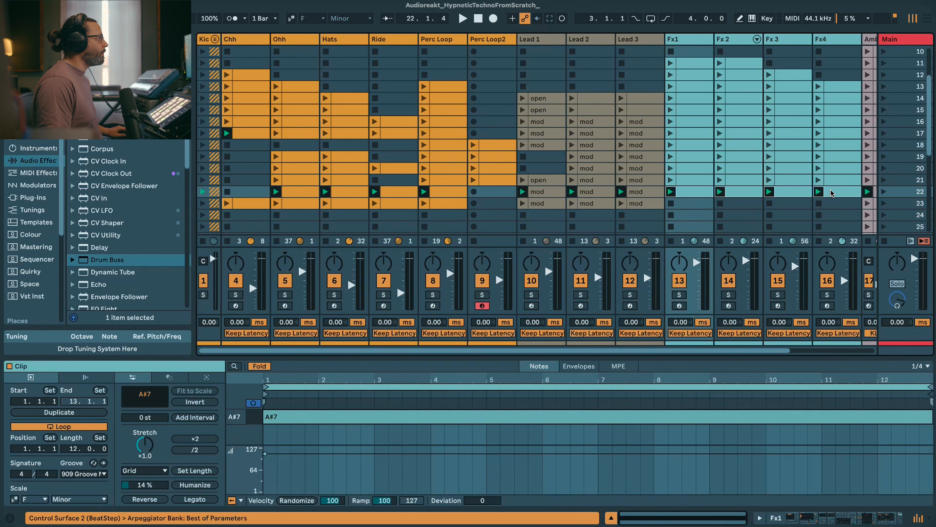
shift+click(832, 194)
key(super+d)
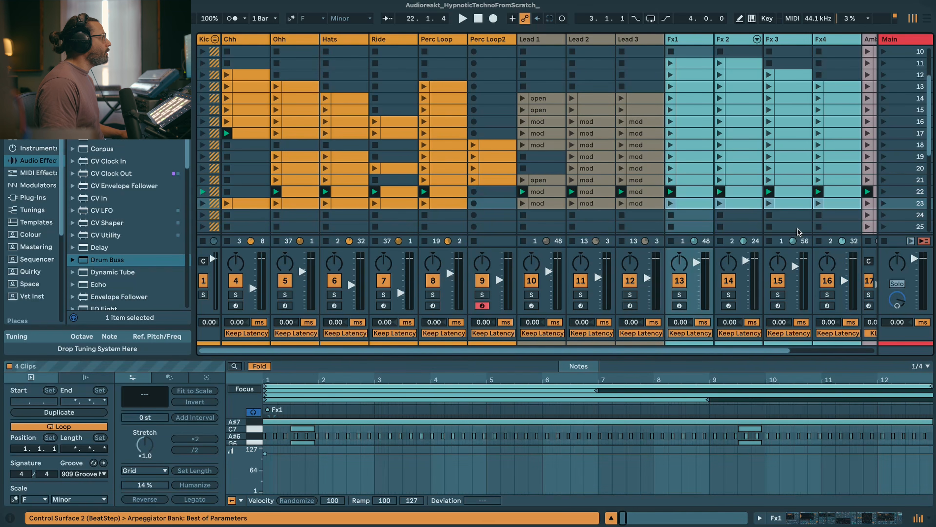
- Copy the Mixdown on and off clips from scenes 21 and 22 into scenes 23 and 24
drag(615, 350, 711, 351)
click(811, 192)
shift+click(810, 181)
drag(810, 181, 813, 206)
- Set the scene 23 Mixdown clip's EQ Eight Device On envelope low until bar 8 and high from there, and launch scene 23
click(813, 205)
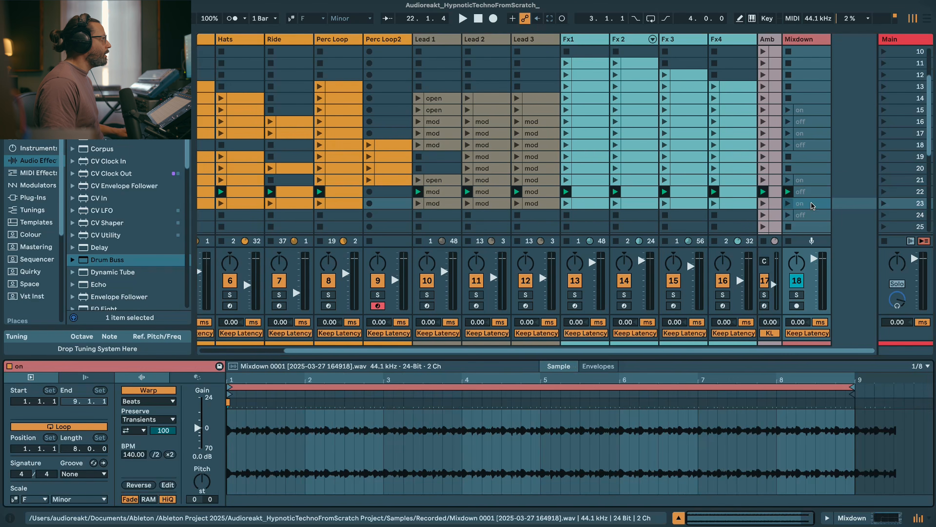
click(598, 366)
drag(693, 431, 228, 472)
click(884, 205)
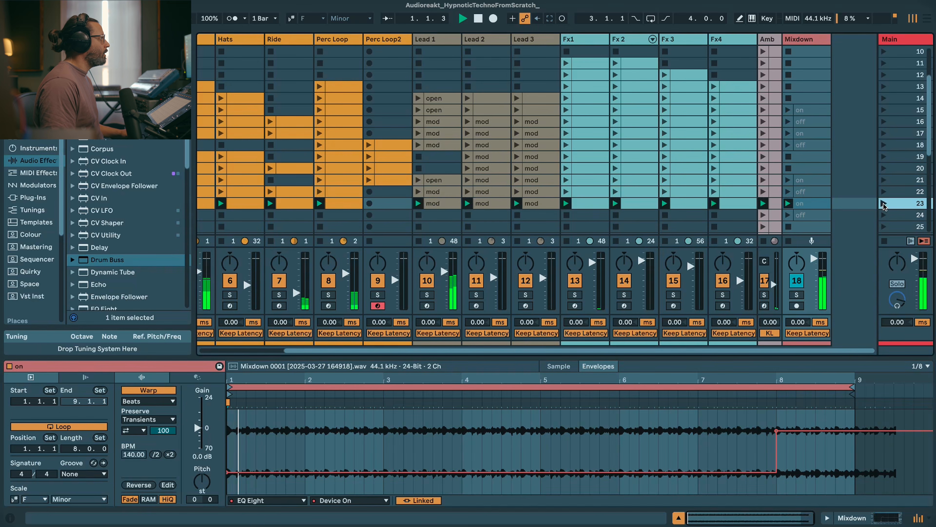
- Duplicate the Perc Loop clip from scene 23 and copy the scene 21 Perc Loop2 clip into scene 24
drag(720, 352, 651, 353)
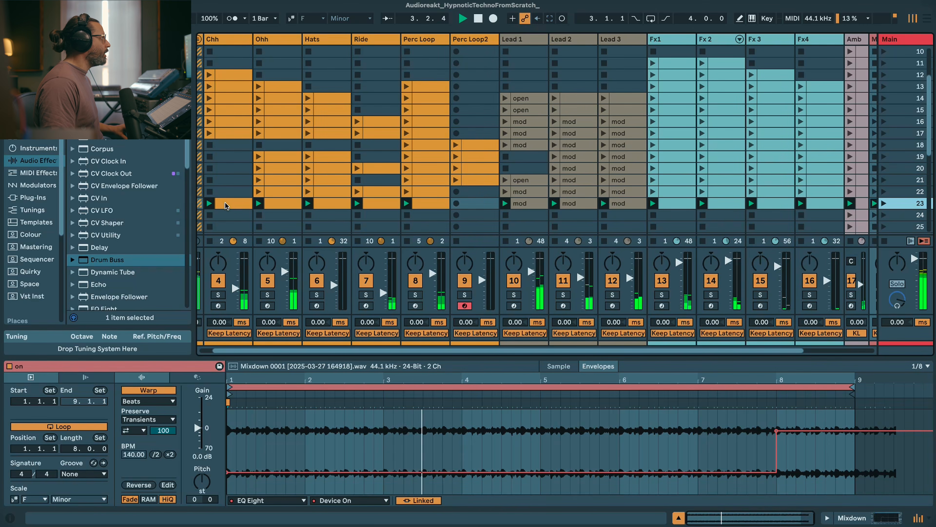
click(427, 207)
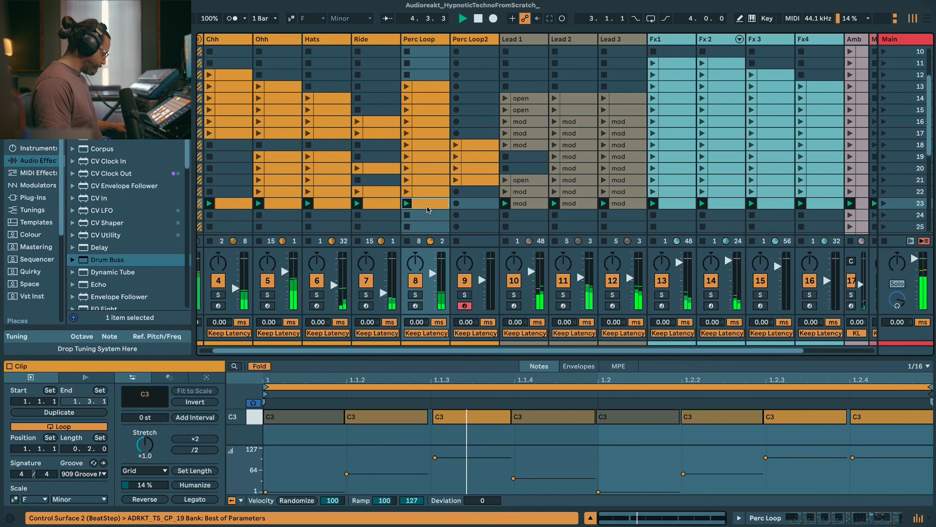
key(ctrl+d)
click(486, 180)
drag(486, 180, 476, 218)
- Duplicate the Lead 1, Lead 2 and Lead 3 clips from scene 23 into scene 24
click(527, 206)
key(ctrl+d)
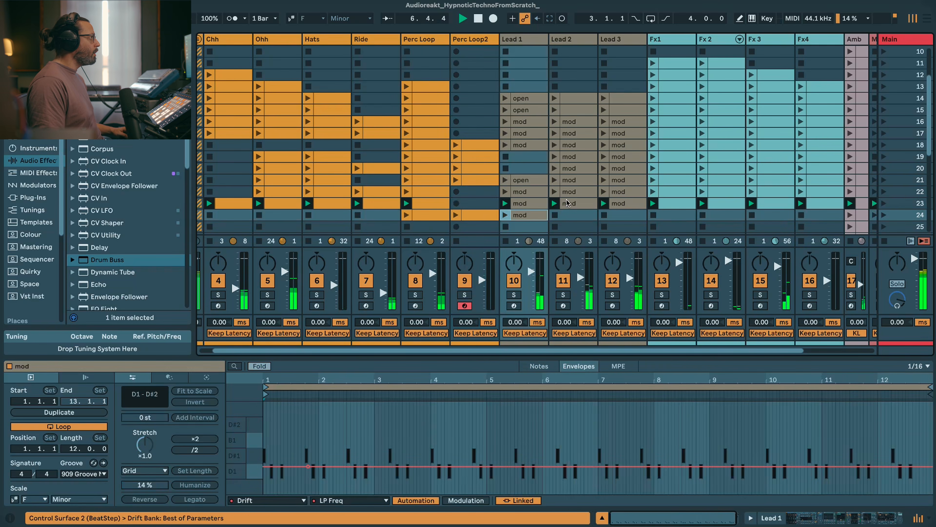
click(576, 205)
key(ctrl+d)
click(624, 205)
key(ctrl+d)
- Duplicate the Fx1, Fx 2, Fx 3 and Fx4 clips from scene 23 into scene 24 and launch scene 24
click(675, 206)
key(ctrl+d)
click(732, 205)
key(ctrl+d)
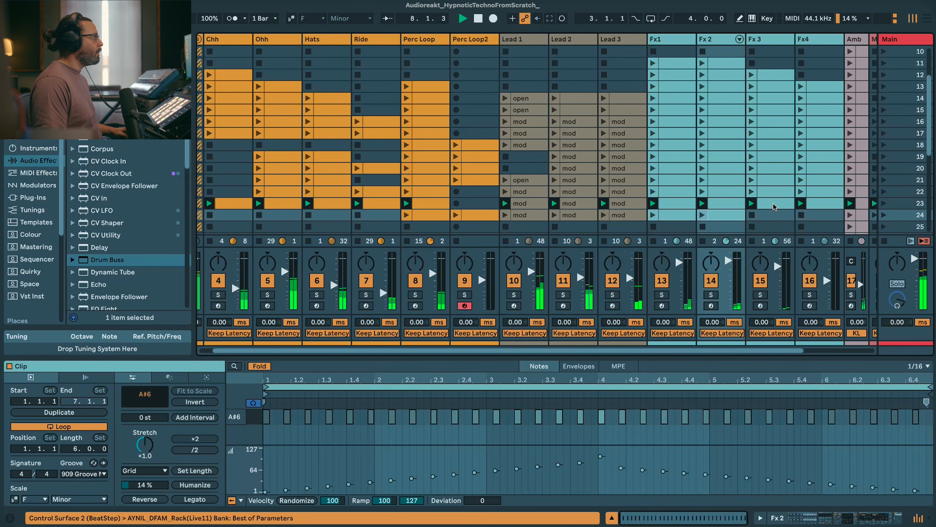
click(778, 205)
key(ctrl+d)
click(826, 206)
key(ctrl+d)
click(884, 215)
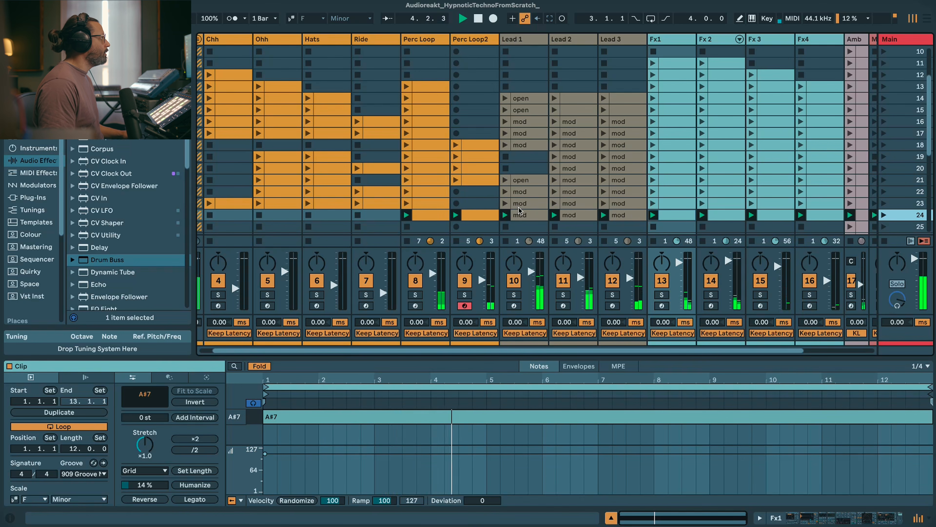
- Replace scene 24's Lead 1 clip with the scene 18 mod clip, listen to the scene and stop playback
click(521, 145)
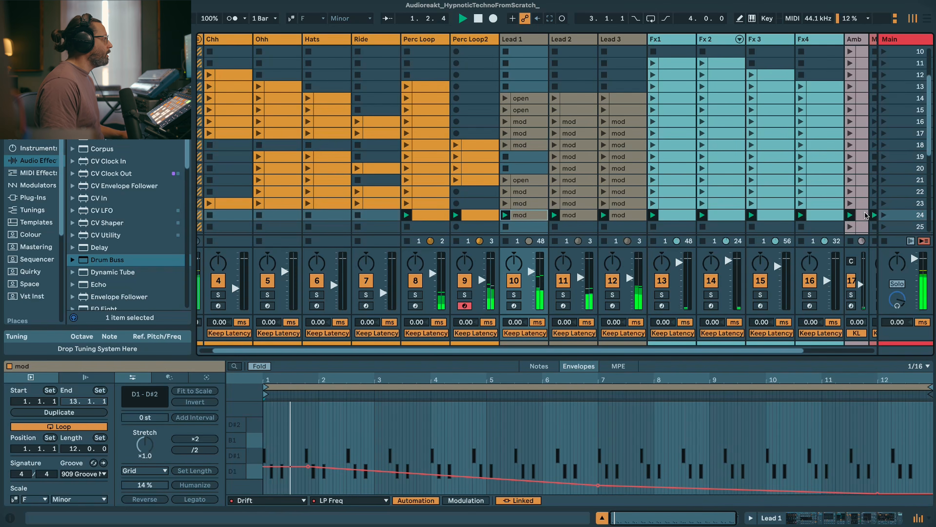
scroll(599, 285, down, 1)
scroll(599, 286, down, 2)
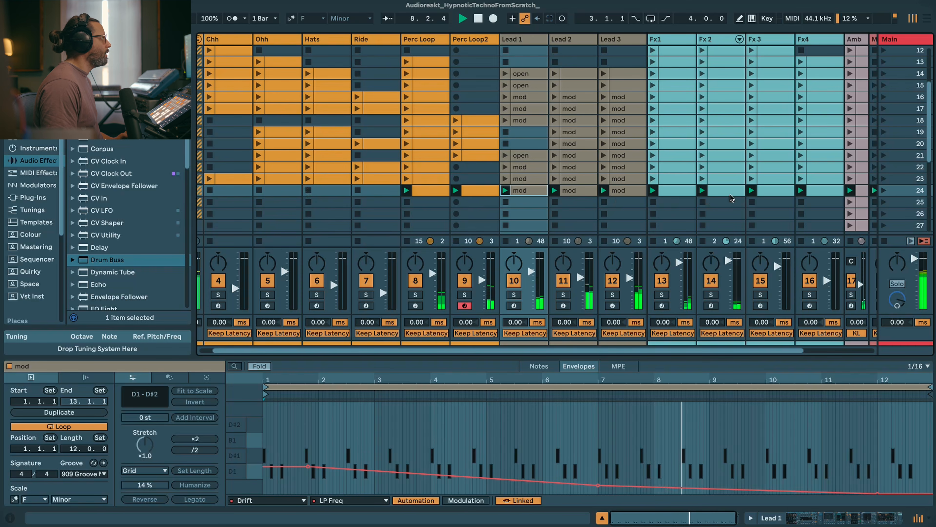
key(space)
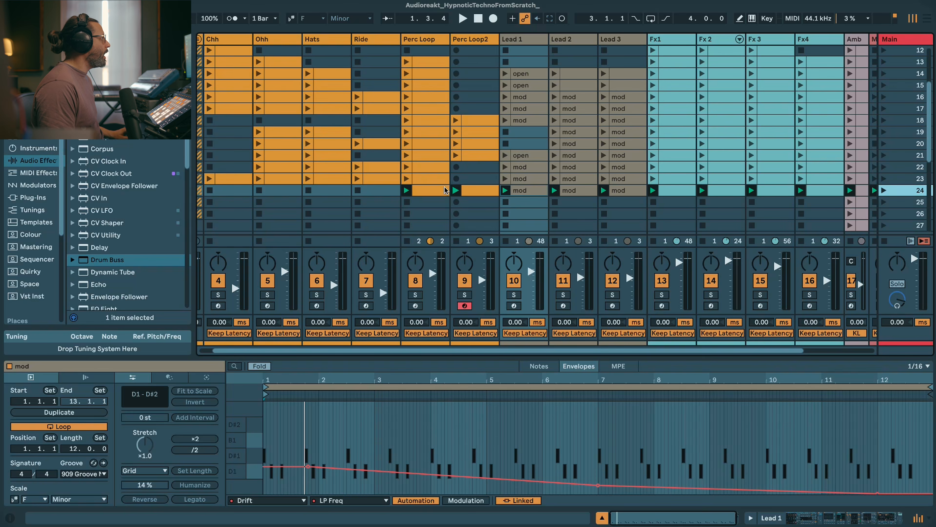
- Duplicate the nine clips from Perc Loop through Fx4 in scene 24 into scene 25
click(425, 191)
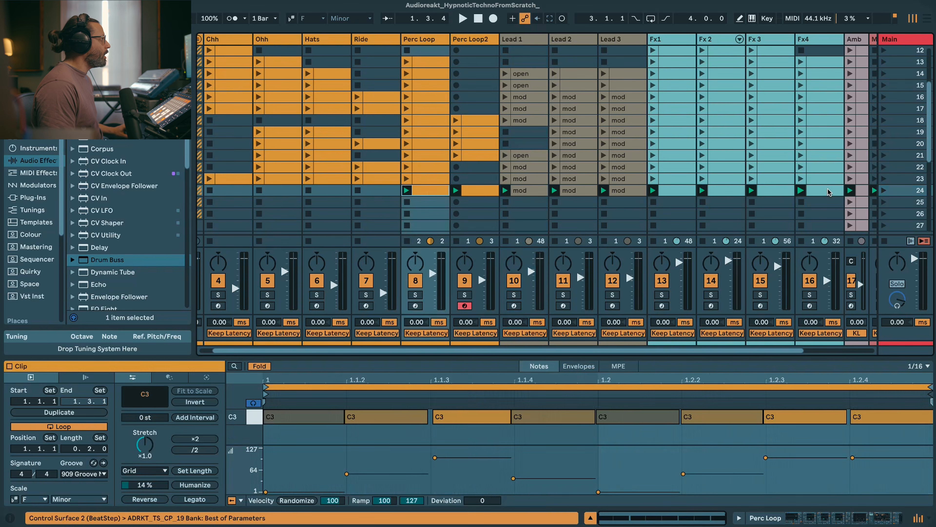
shift+click(826, 194)
key(ctrl+d)
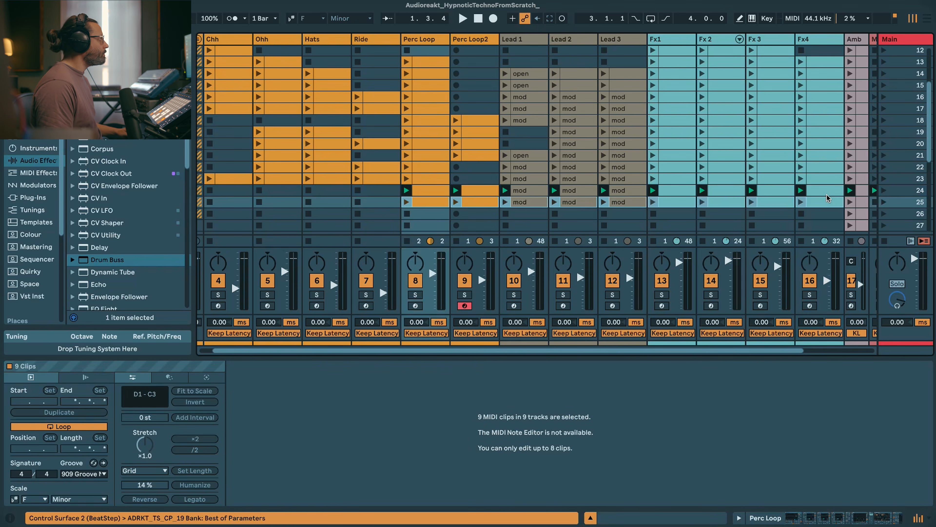
- Copy the Chh, Ohh and Hats clips into scene 25 and launch the scene
click(221, 180)
drag(326, 178, 326, 202)
click(884, 202)
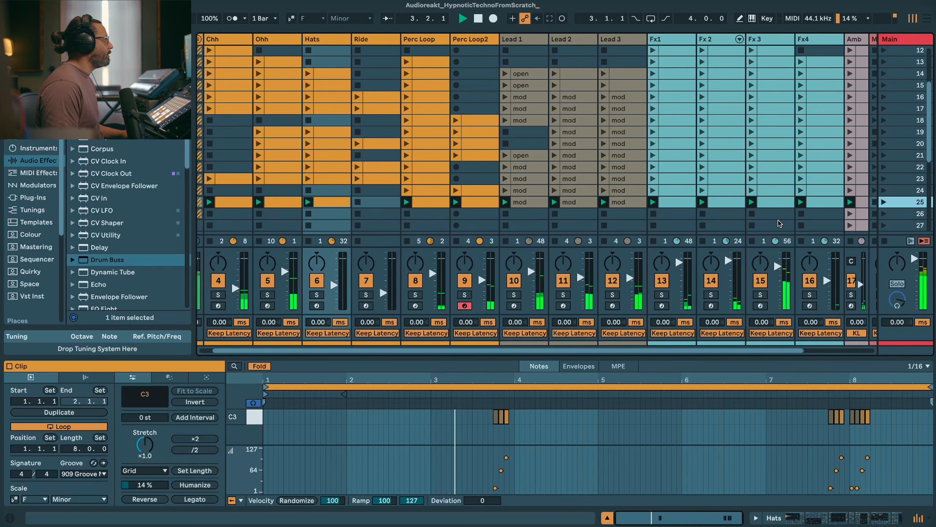
- Duplicate the Mixdown on and off clips of scenes 23 and 24 into scenes 25 and 26, and relaunch scene 25
drag(634, 351, 783, 330)
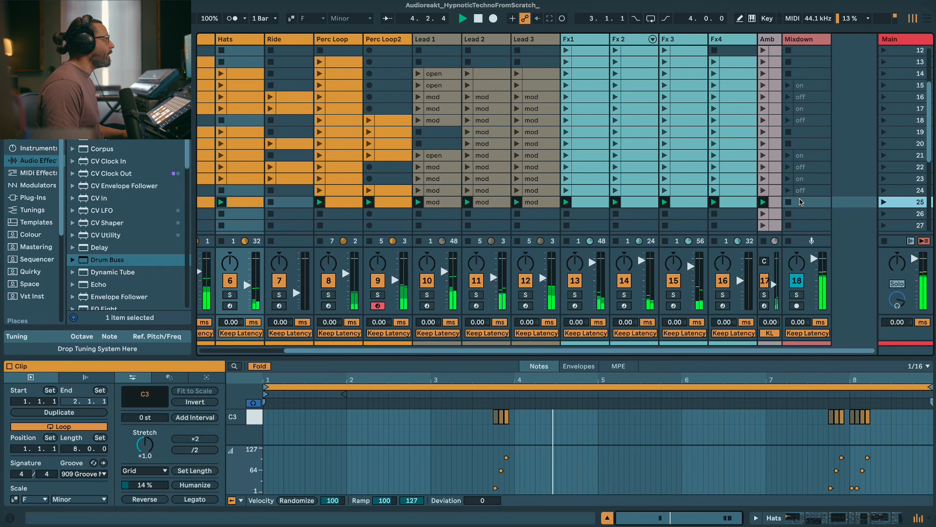
click(805, 178)
shift+click(807, 189)
key(ctrl+d)
click(883, 202)
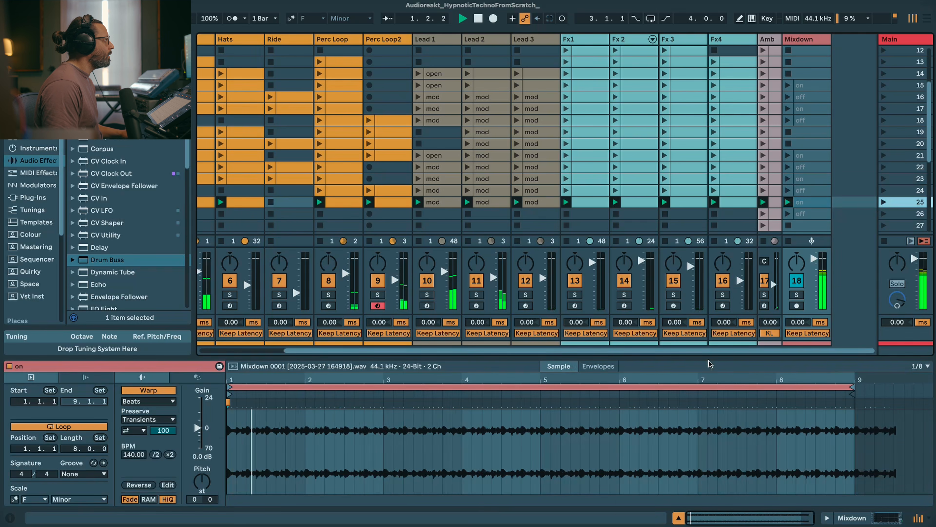
- Duplicate the Chh, Ohh, Hats, Perc Loop and Perc Loop2 clips from scene 25 into scene 26
drag(713, 352, 535, 306)
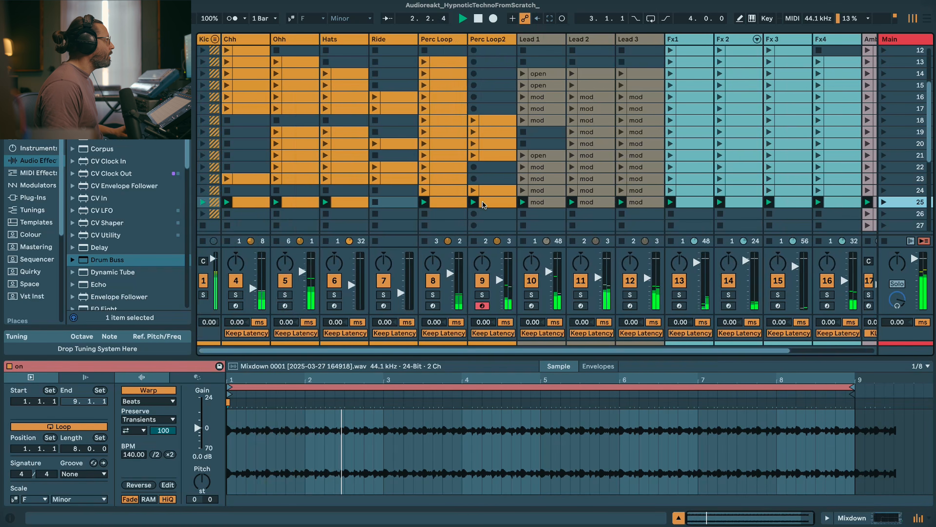
click(243, 206)
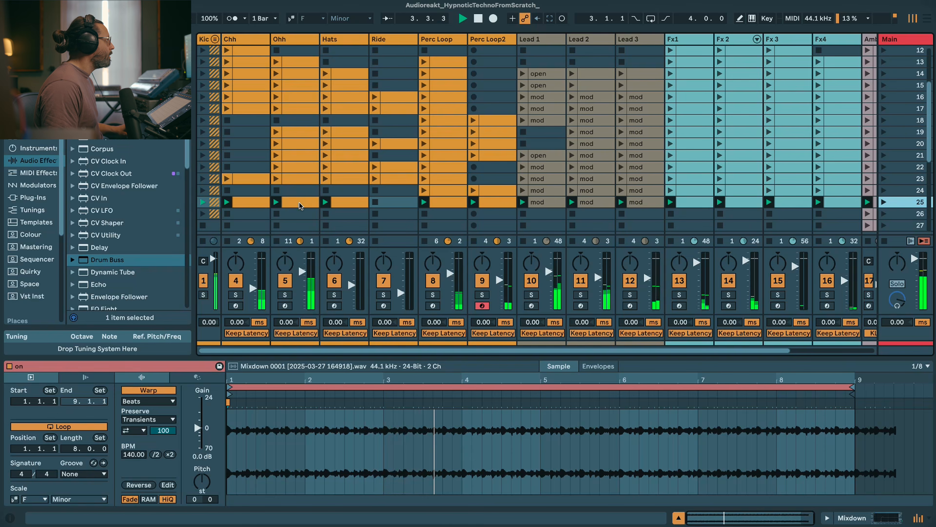
shift+click(349, 205)
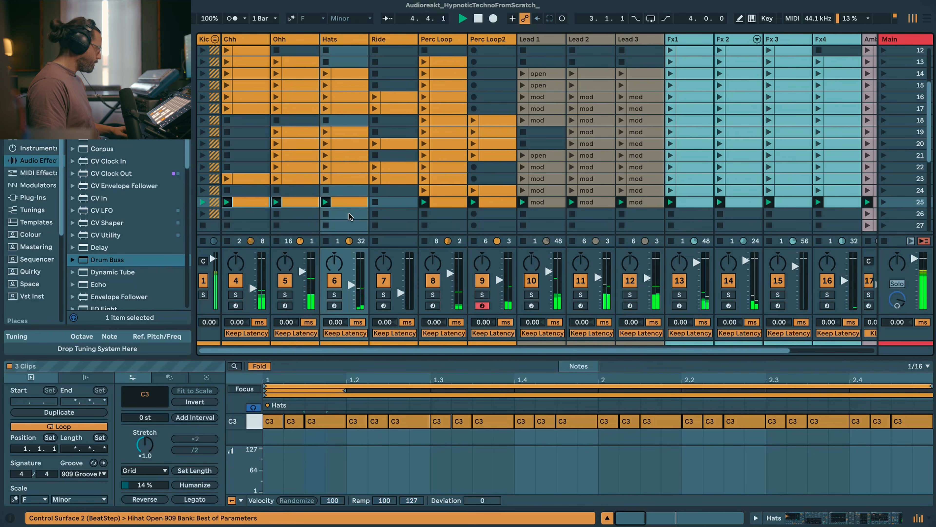
key(ctrl+d)
click(441, 204)
shift+click(505, 205)
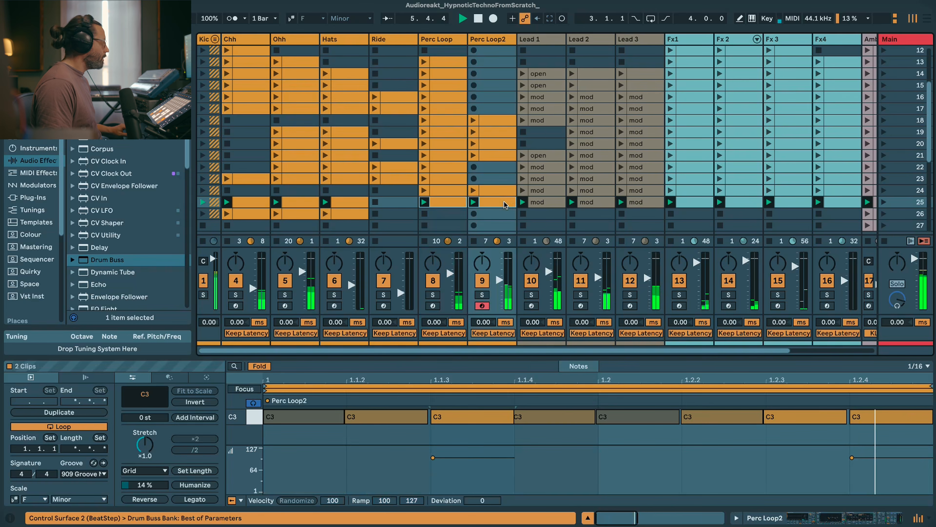
key(ctrl+d)
- Duplicate the Lead 2, Lead 3 and Fx1 to Fx4 clips from scene 25 into scene 26, omitting Lead 1, and launch scene 26
click(594, 201)
shift+click(835, 202)
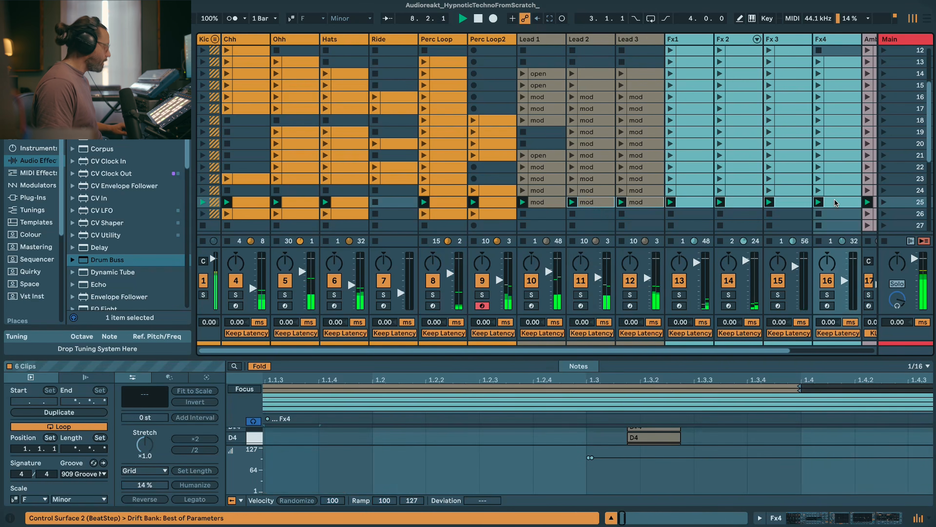
key(ctrl+d)
click(883, 214)
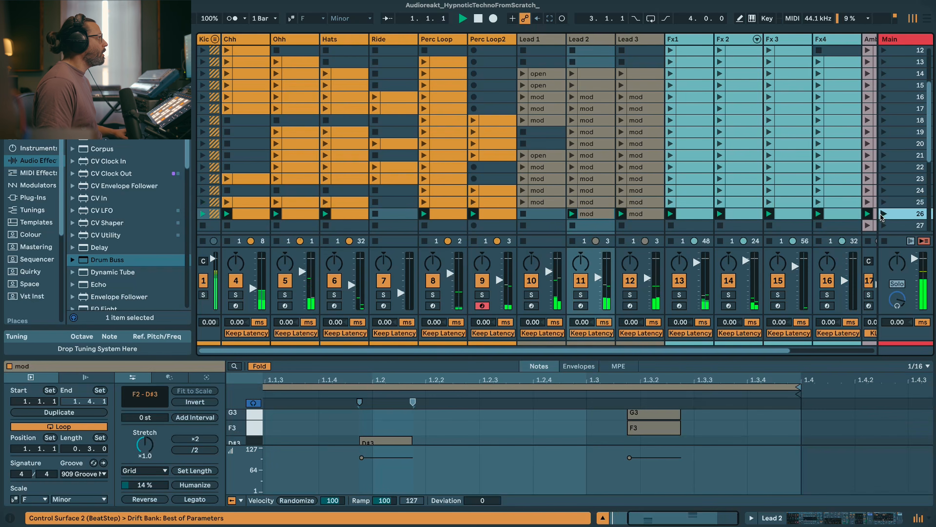
scroll(437, 188, down, 6)
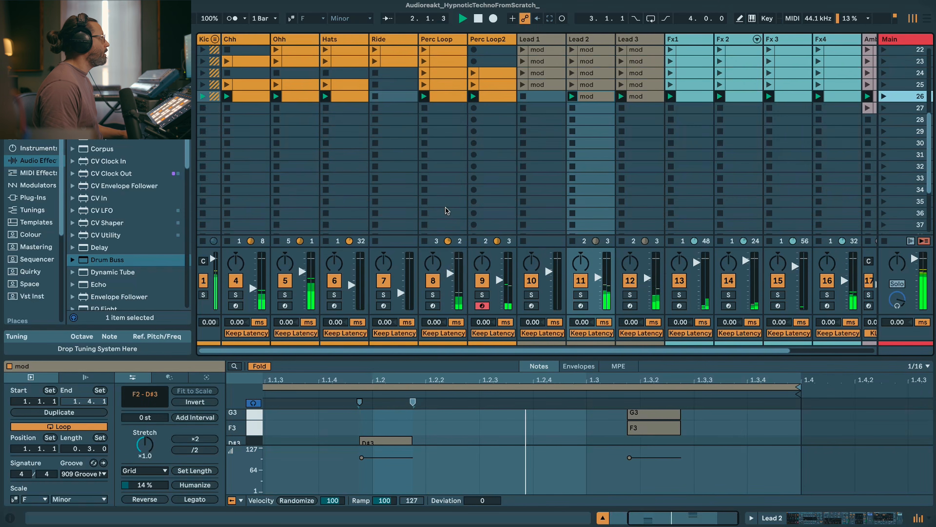
scroll(456, 206, up, 2)
scroll(456, 206, up, 1)
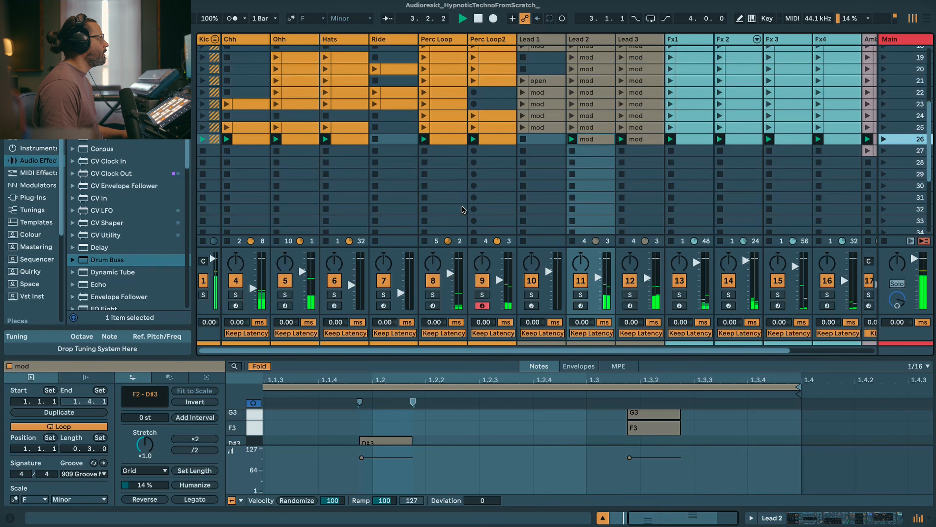
scroll(538, 281, up, 1)
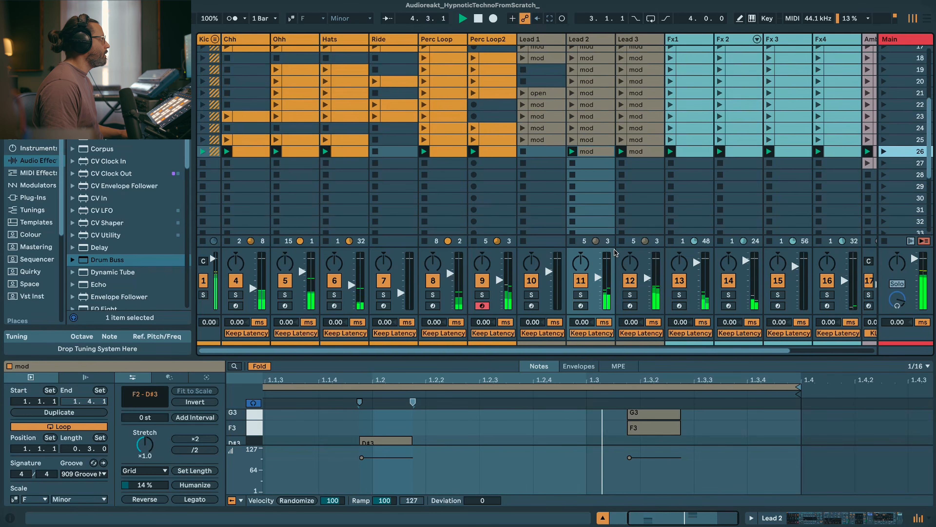
- Duplicate the Kick/Bass clip from scene 26 into scenes 27 and 28, and the Chh and Hats clips into scene 27
scroll(532, 207, up, 12)
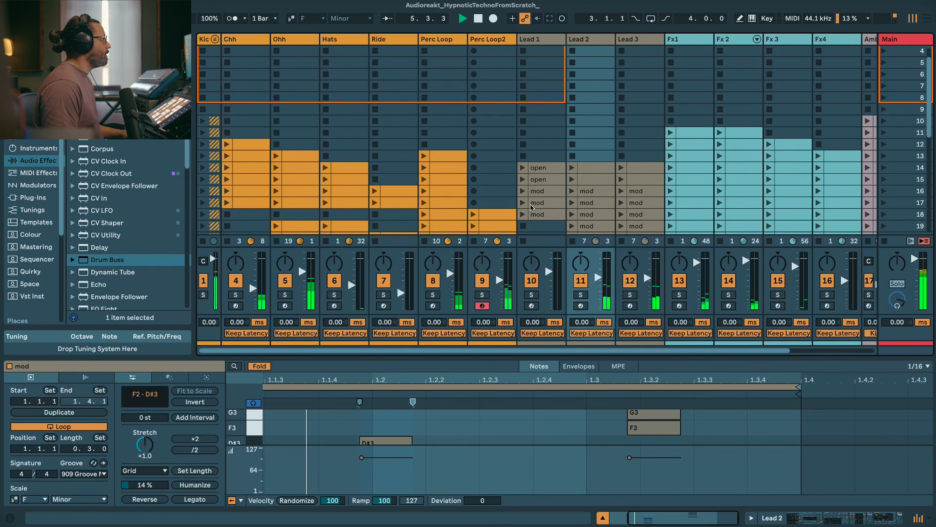
scroll(532, 207, down, 8)
scroll(432, 213, down, 2)
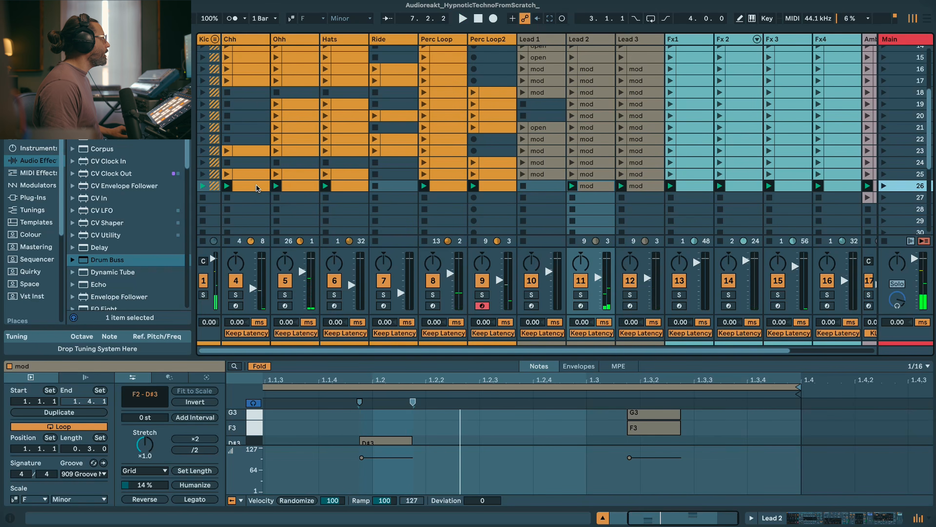
ctrl+click(212, 187)
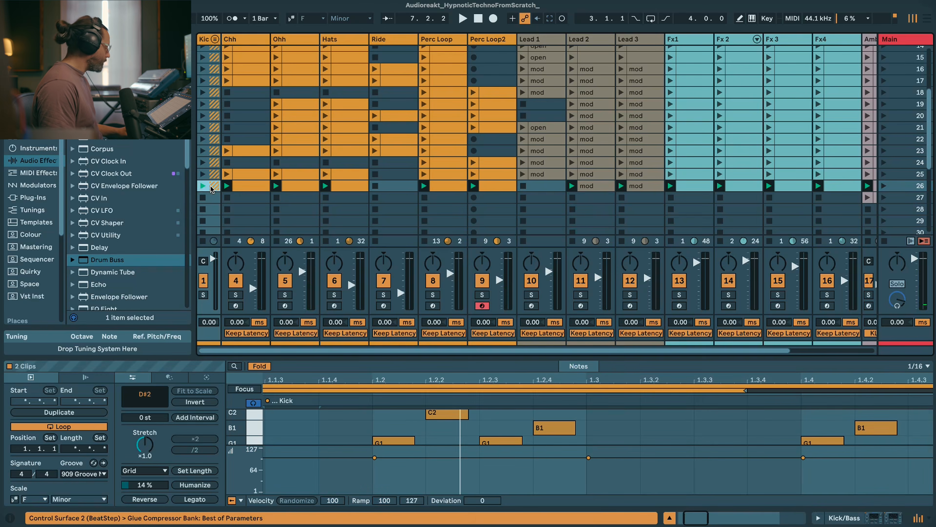
key(super+d)
key(super+d)
click(254, 188)
key(super+d)
click(345, 187)
key(super+d)
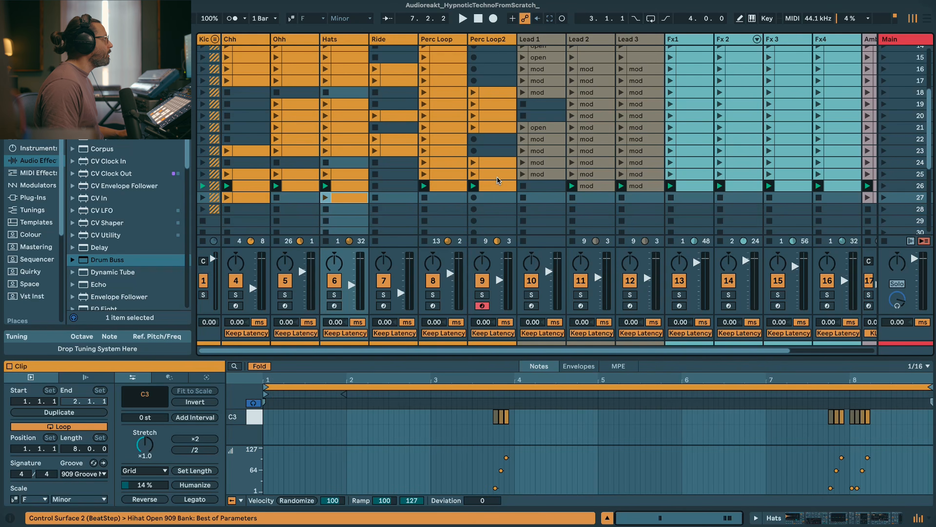
- Duplicate the Perc Loop and Fx1 to Fx4 clips from scene 26 into scene 27 and launch the scene
click(447, 187)
key(super+d)
click(689, 187)
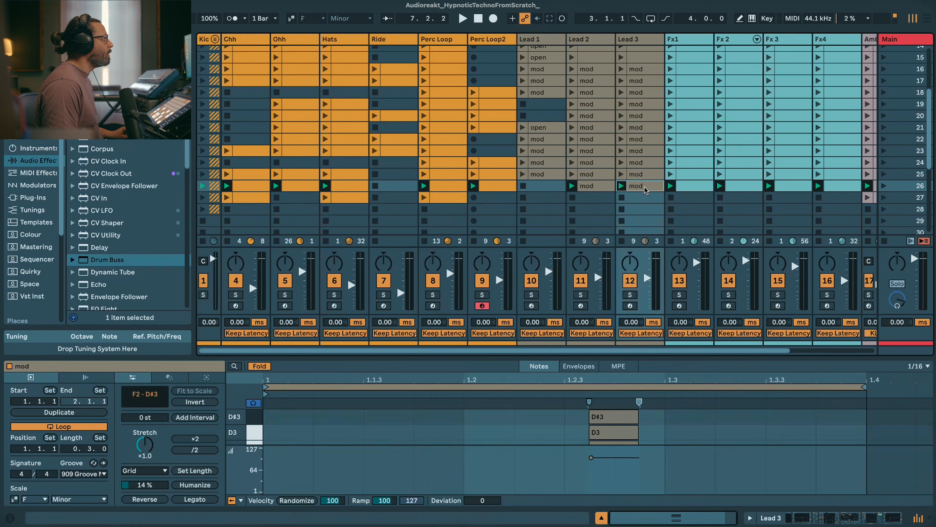
shift+click(848, 187)
key(super+d)
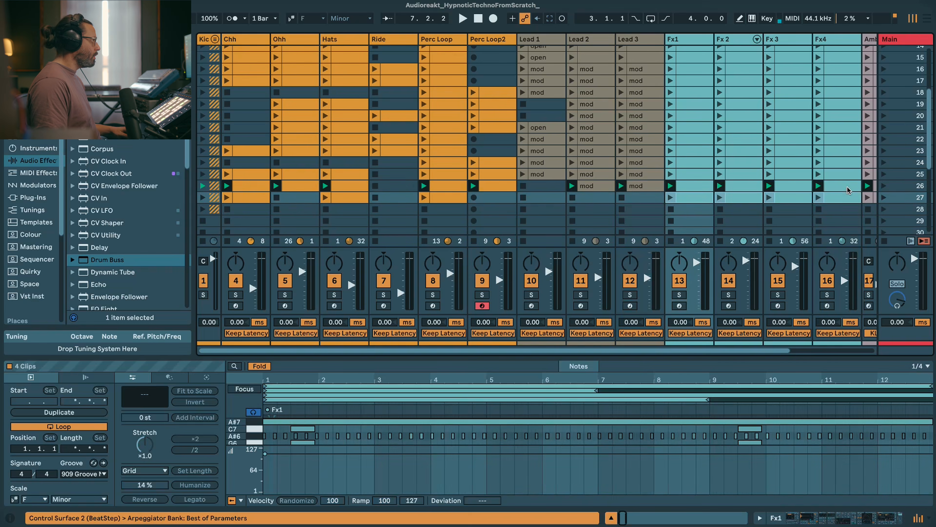
click(883, 197)
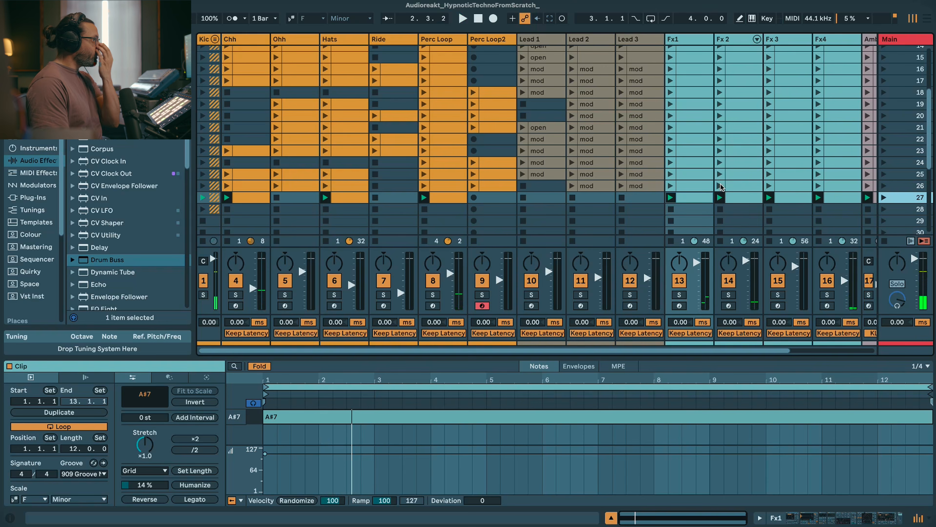
- Hide the clip detail view, cue scene 10 as the starting scene and start recording the performance into the Arrangement
scroll(780, 154, up, 1)
scroll(780, 154, down, 4)
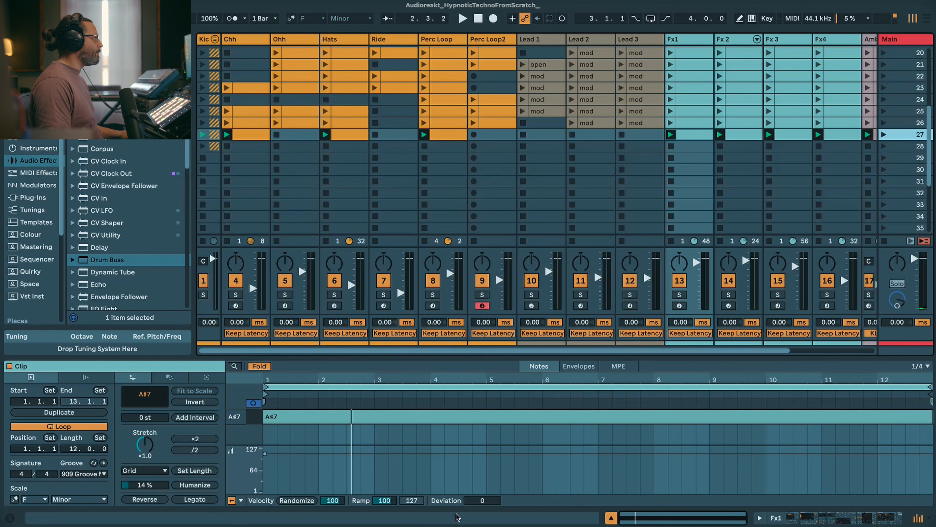
click(611, 518)
scroll(604, 335, up, 5)
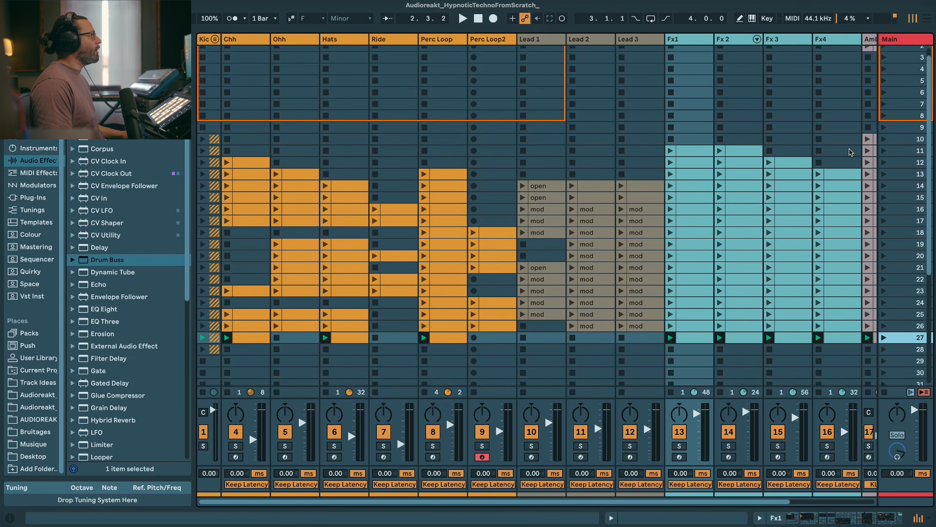
key(Tab)
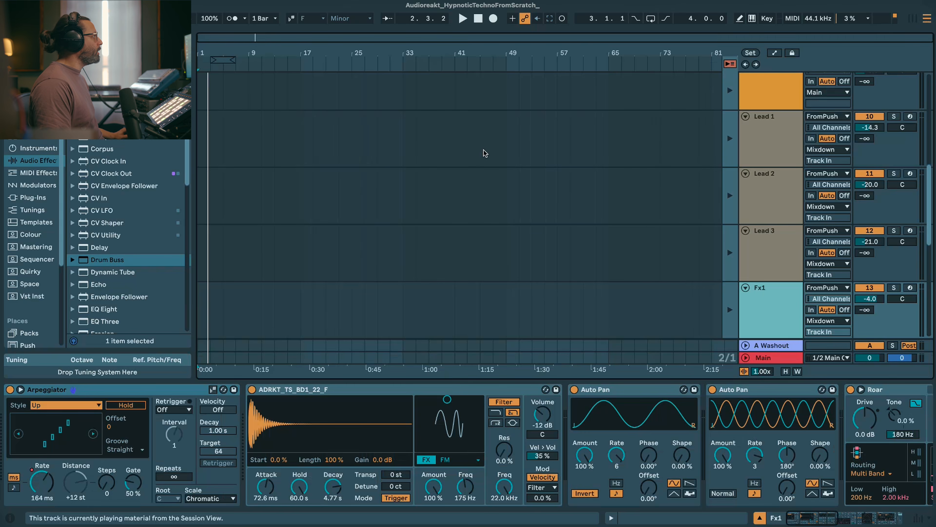
key(Tab)
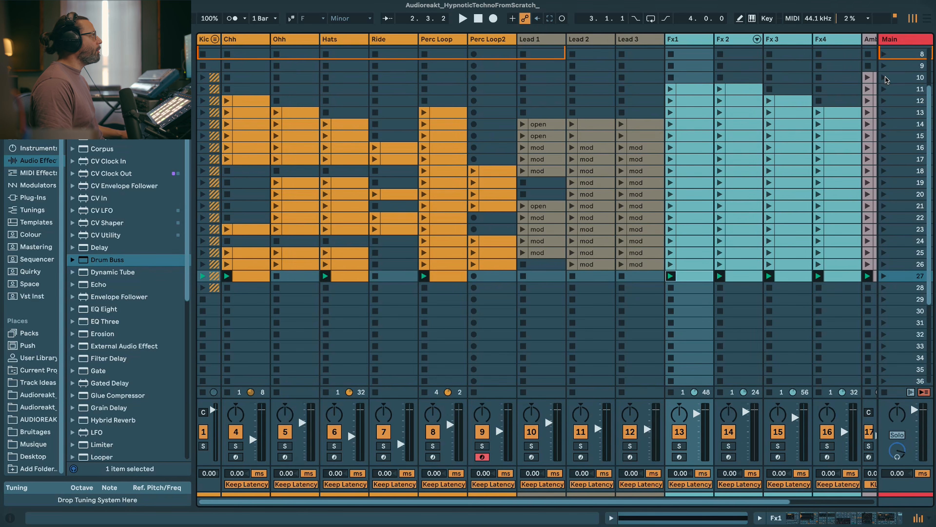
click(884, 77)
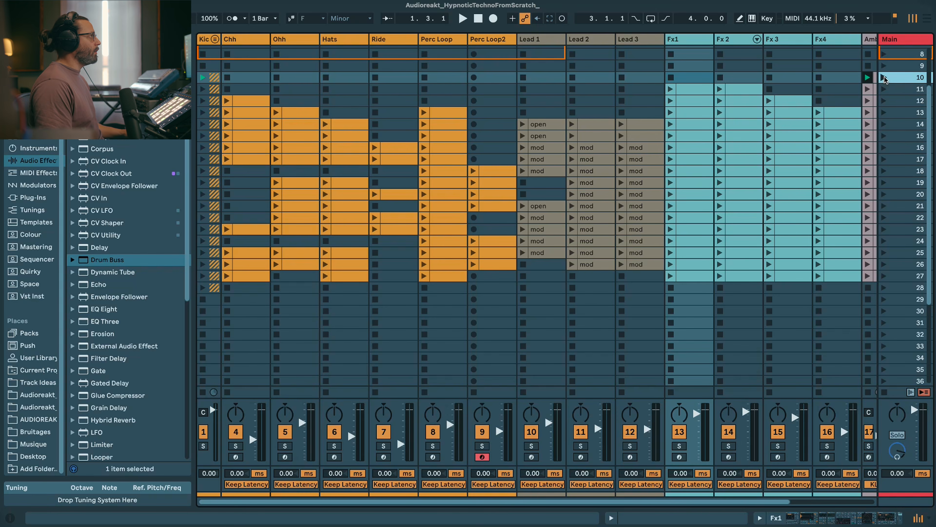
click(492, 18)
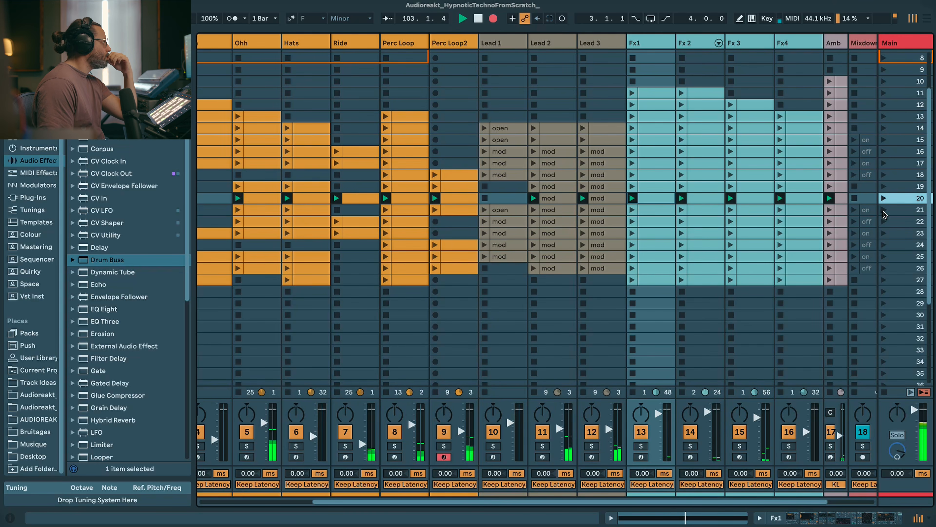
- Launch scenes 22 and 23 in sequence while recording the performance into the Arrangement
click(884, 222)
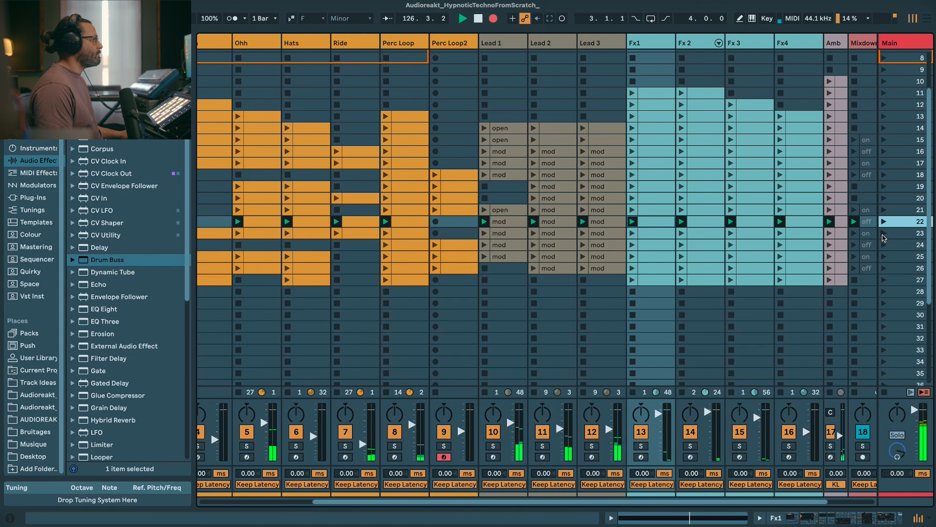
click(884, 233)
drag(706, 502, 622, 490)
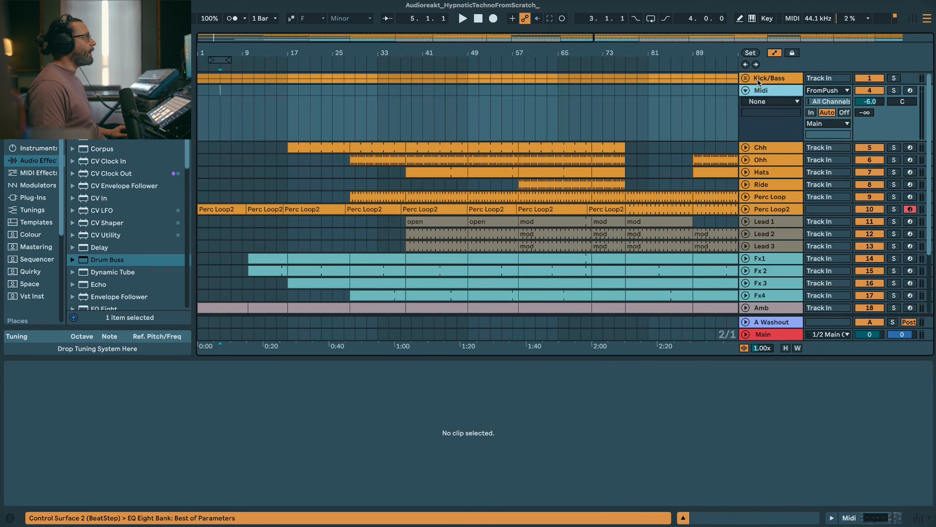
- Place the Midi track above the Kick/Bass group and insert an empty 12-bar MIDI clip on it at bar 1
drag(198, 77, 251, 73)
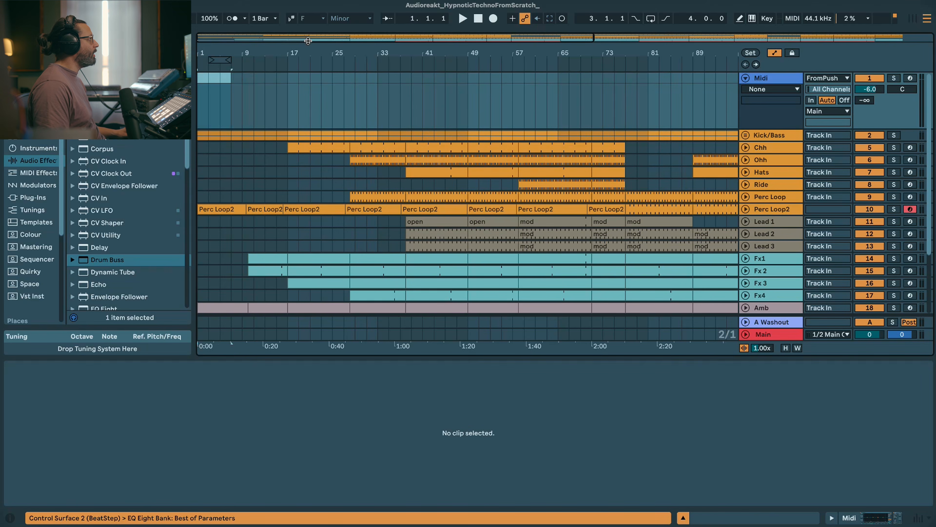
drag(308, 40, 258, 94)
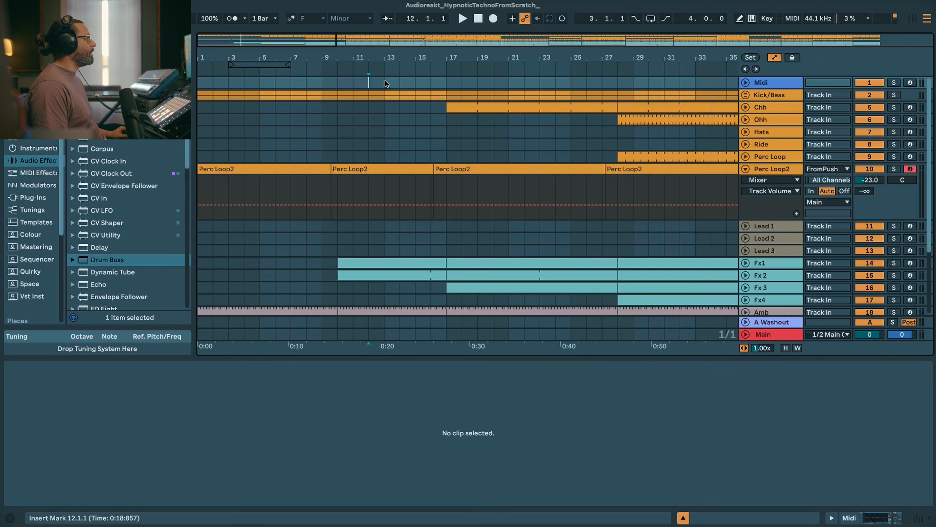
drag(296, 78, 197, 82)
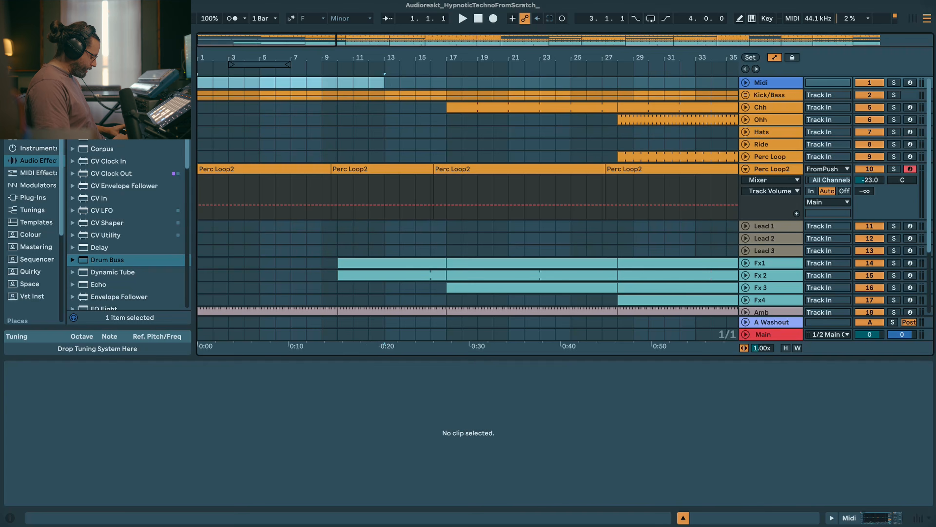
key(ctrl+shift+m)
- Duplicate the empty MIDI clip to bar 13 and color the copy light blue
right_click(333, 84)
click(358, 123)
right_click(402, 85)
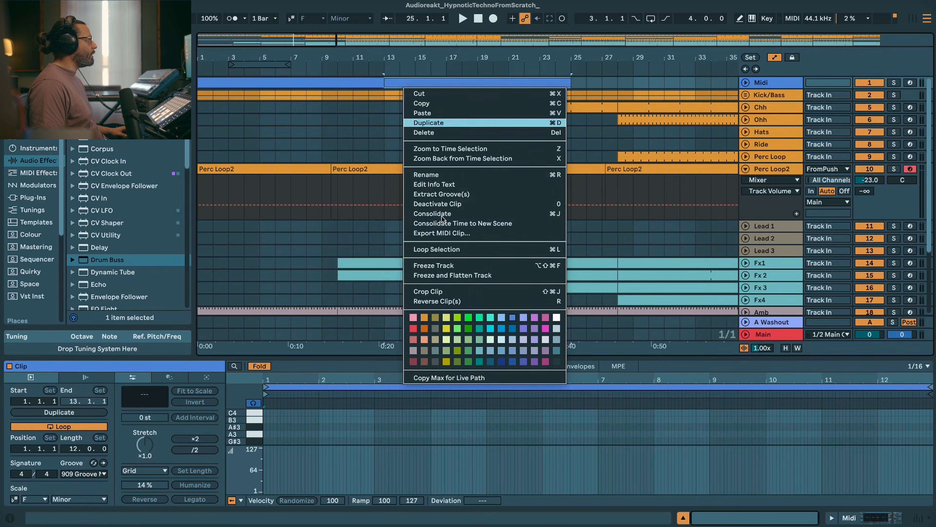
click(502, 318)
- Duplicate the pair of dark and light blue MIDI clips repeatedly along the Midi track up to bar 193
shift+click(363, 83)
key(super+d)
key(super+d)
key(super+d)
key(super+d)
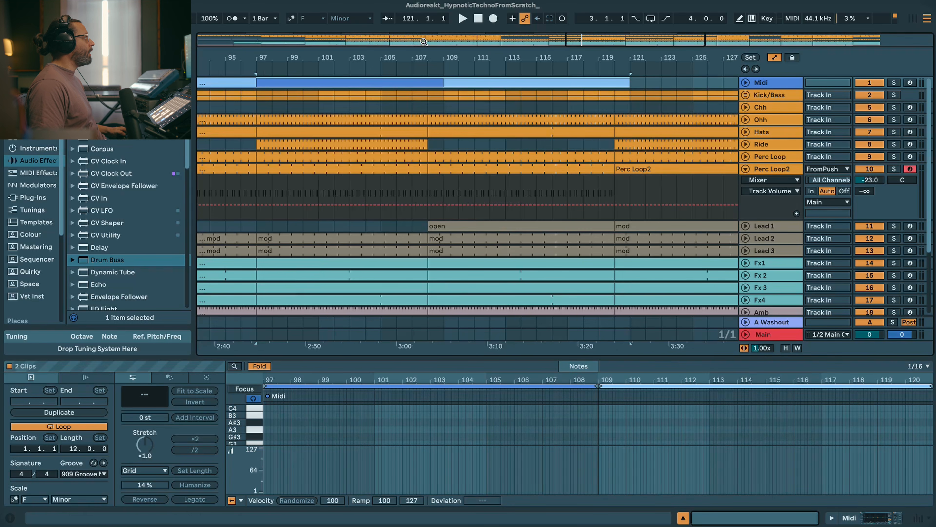
drag(626, 43, 622, 18)
key(super+d)
key(super+d)
key(super+d)
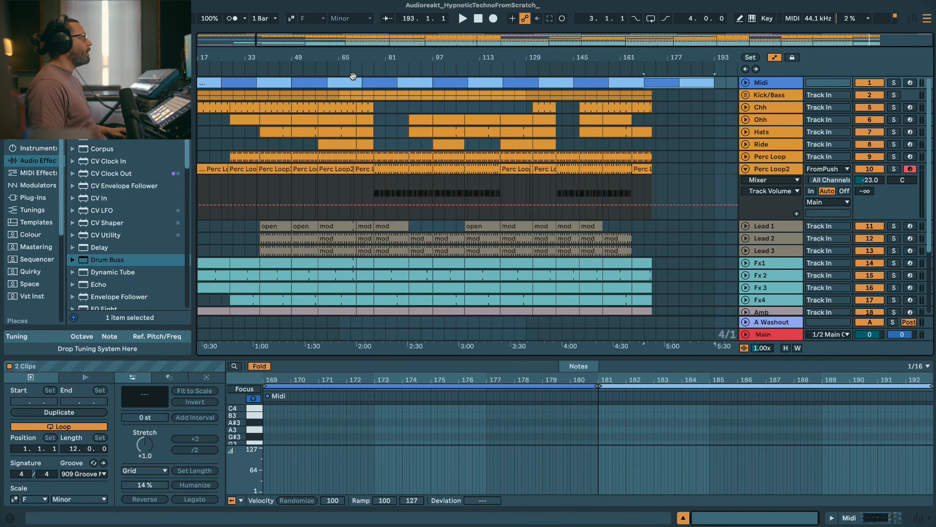
drag(508, 37, 461, 35)
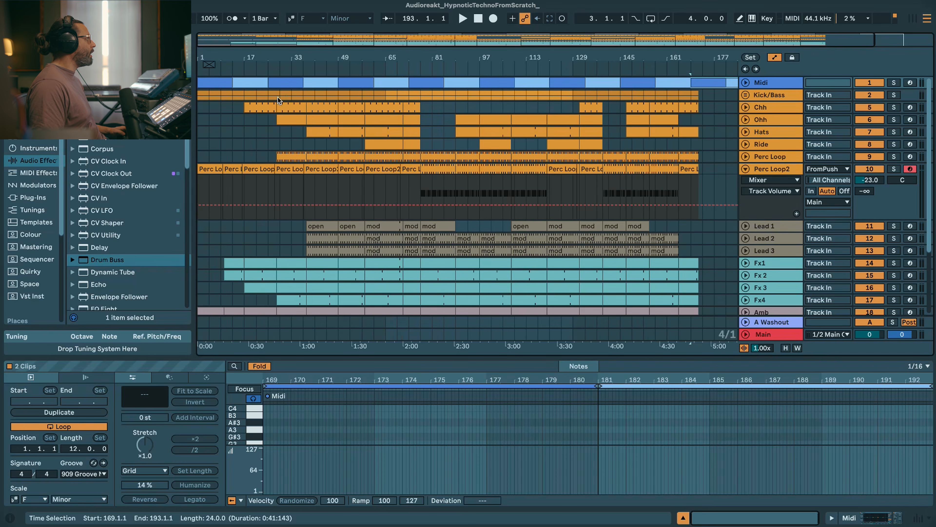
drag(265, 40, 288, 127)
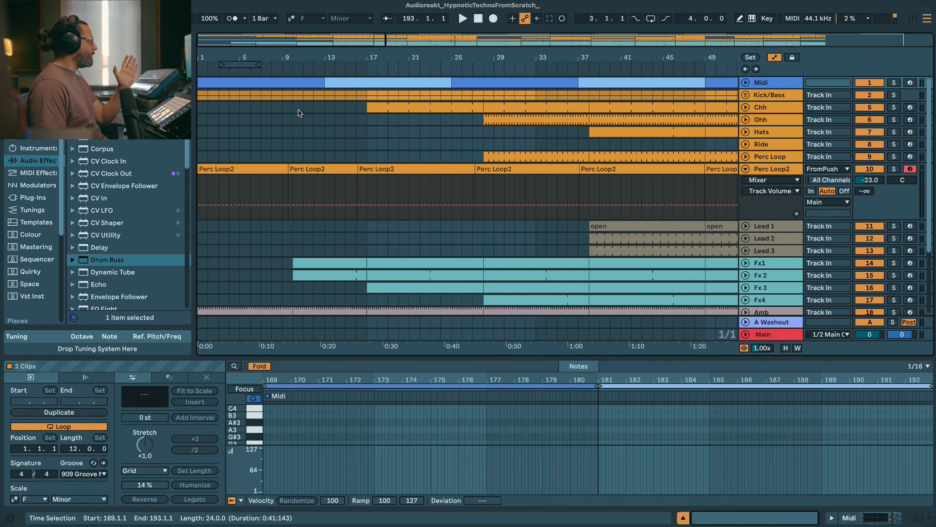
- Play back the intro from bar 7
click(292, 118)
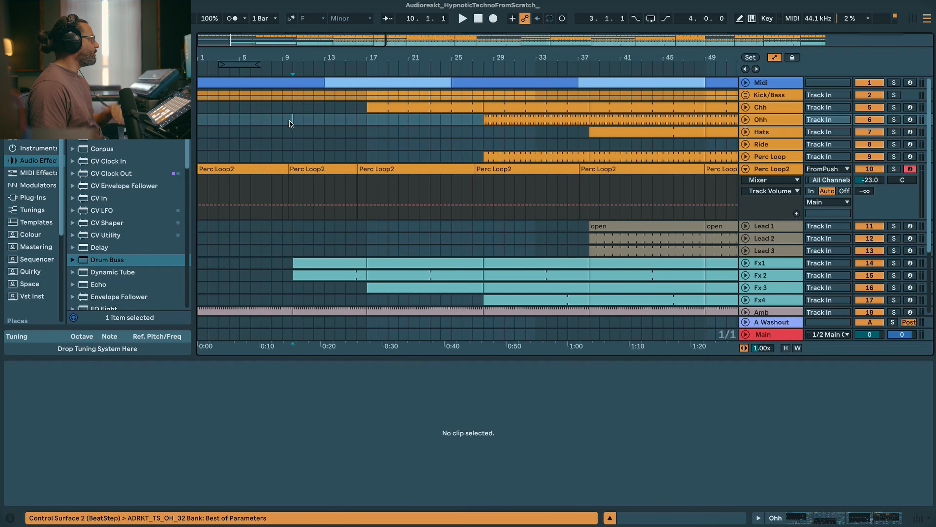
click(325, 119)
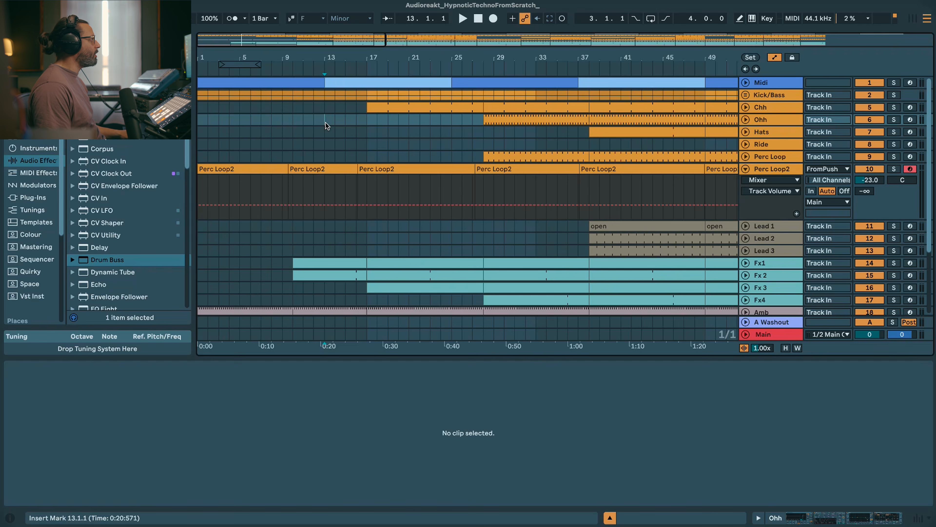
key(space)
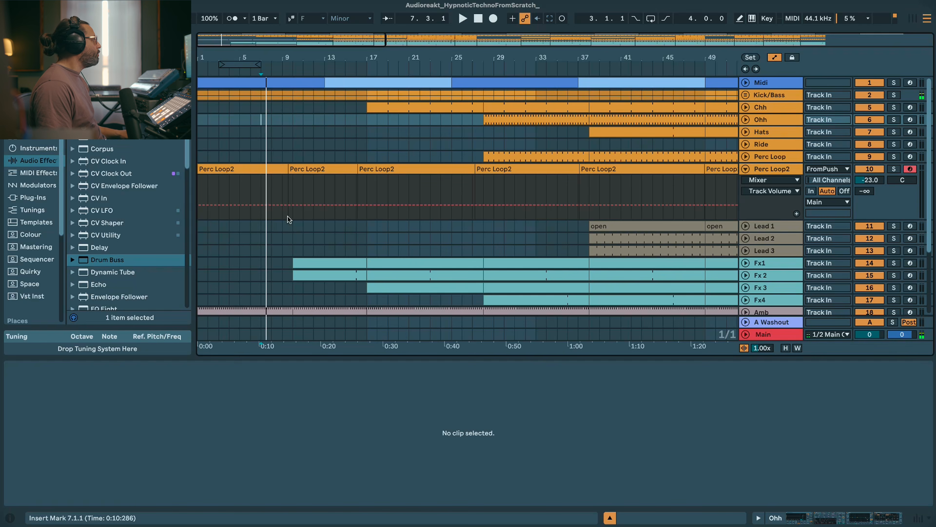
- Extend the starts of the first Fx1 and Fx 2 clips back to bar 7 and play the intro
click(295, 260)
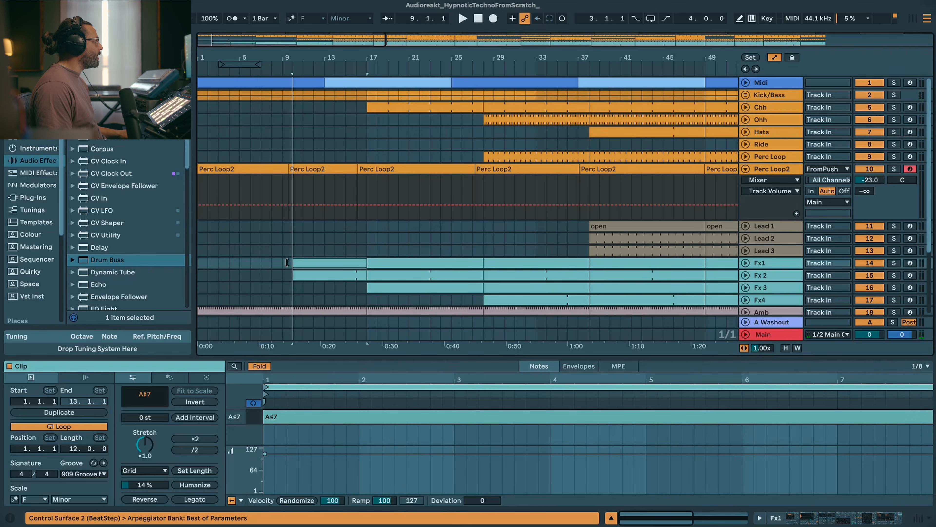
drag(317, 265, 286, 266)
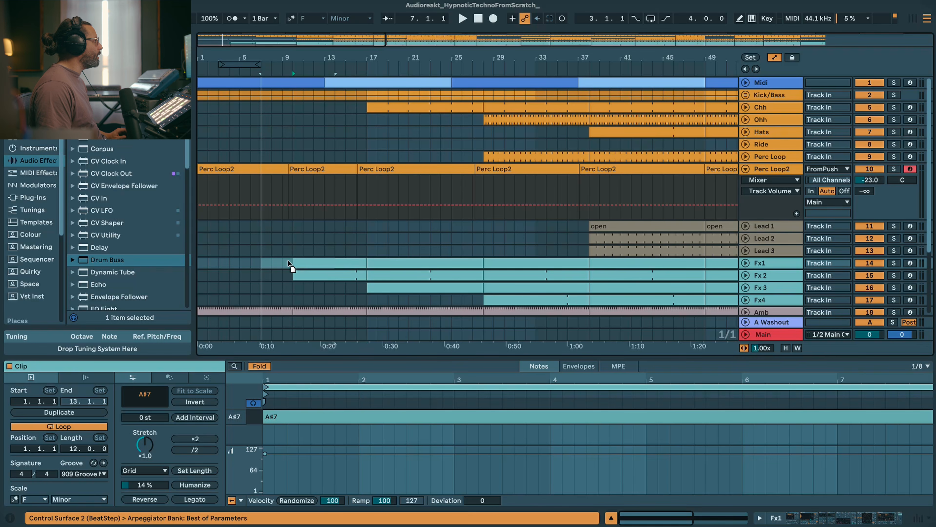
drag(301, 40, 300, 61)
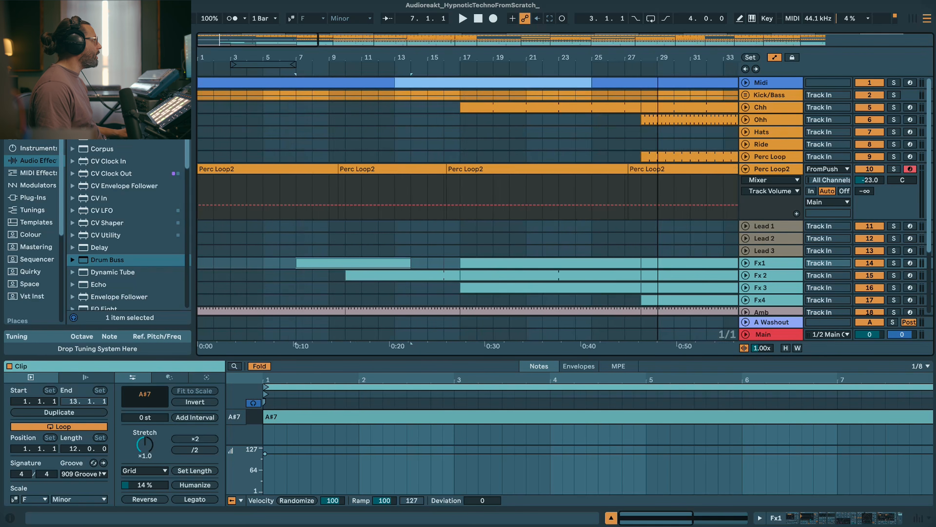
drag(381, 281, 342, 281)
click(209, 268)
key(space)
- Lengthen the Fx1 and Fx 2 clips so both tracks run through to bar 177
drag(427, 280, 379, 246)
drag(389, 38, 389, 6)
drag(230, 258, 673, 254)
- Extend the start of the first Chh clip back to bar 13
click(242, 117)
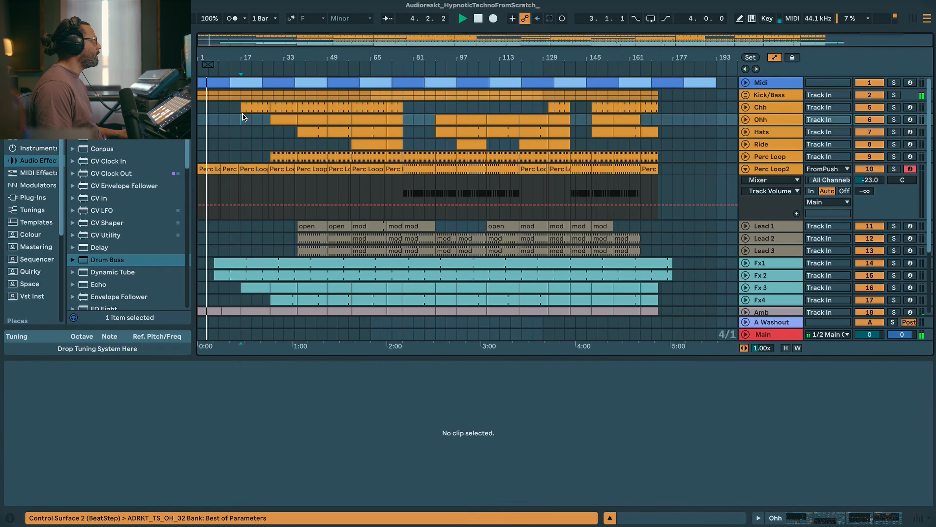
drag(240, 38, 212, 70)
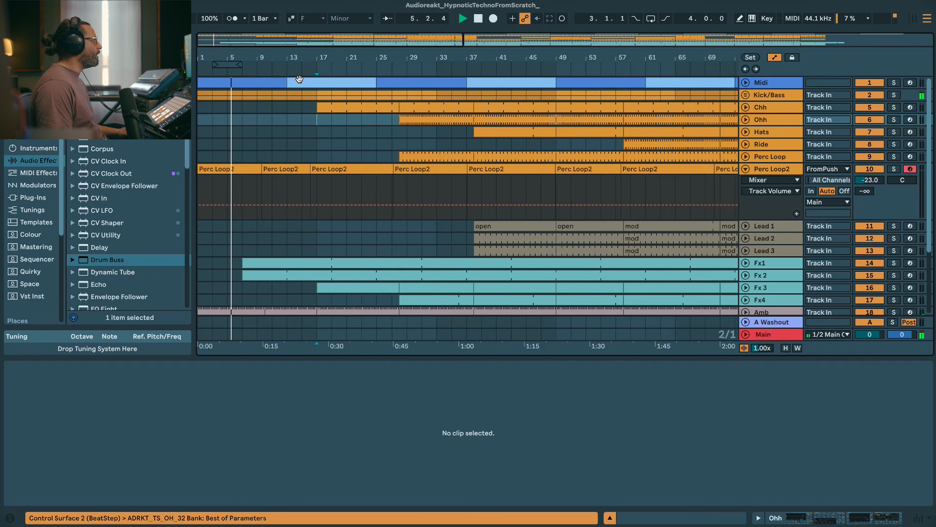
click(325, 107)
drag(318, 106, 287, 107)
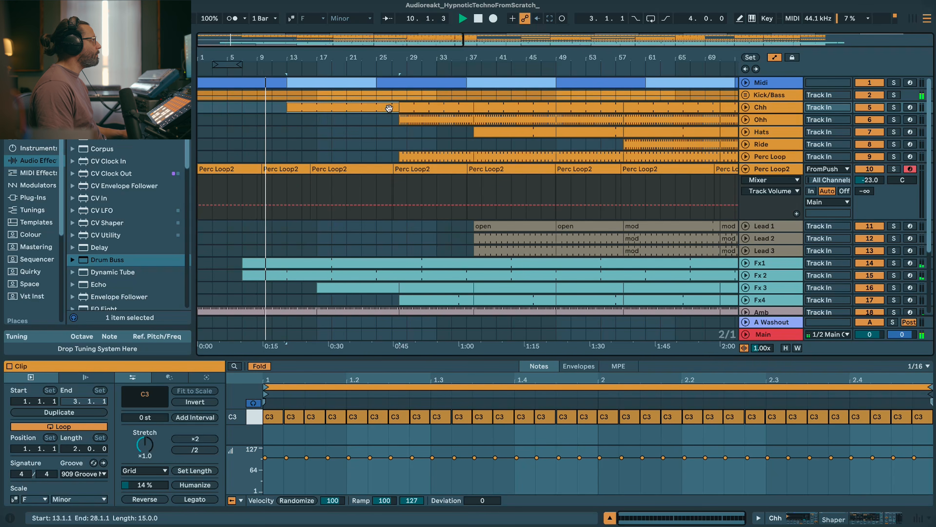
- Trim the Chh clip to end at bar 25 and duplicate it repeatedly until the copies reach bar 73
drag(392, 108, 375, 108)
key(super+d)
key(super+d)
key(super+d)
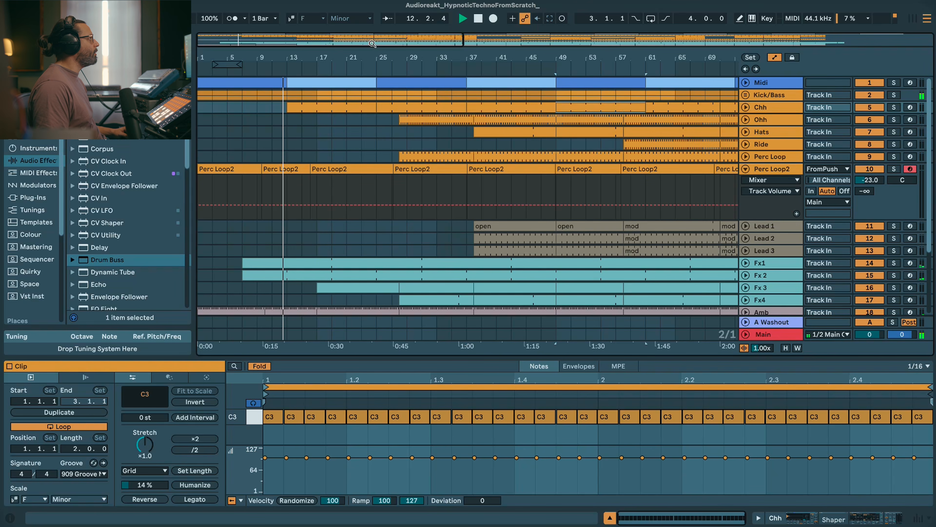
drag(674, 39, 675, 22)
key(super+d)
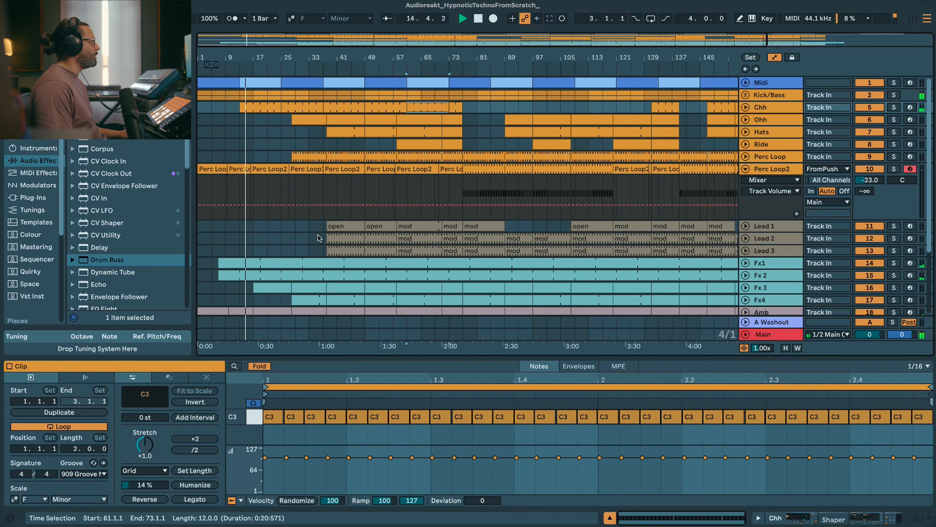
- Extend the start of the Fx 3 clip back to bar 13, lengthen the clip, and play from bar 12
drag(270, 56, 305, 96)
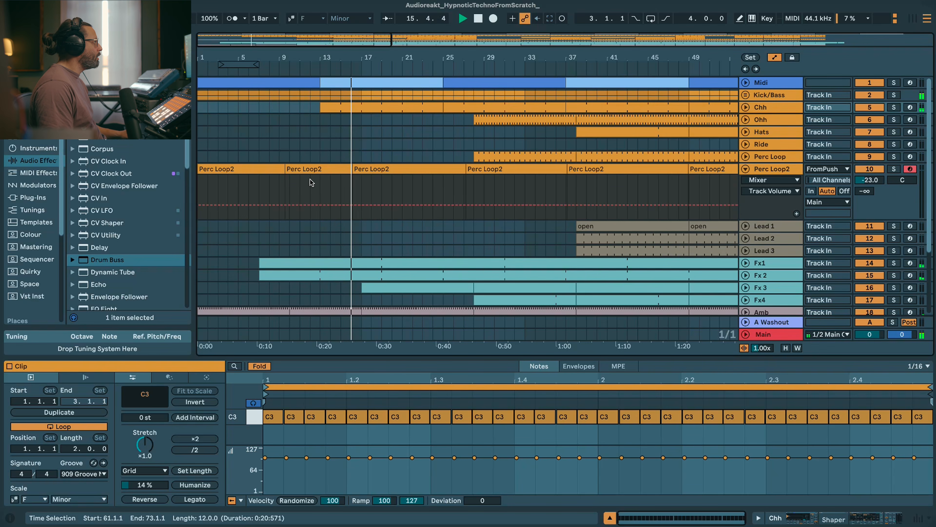
drag(370, 287, 320, 287)
key(space)
drag(432, 287, 700, 287)
click(314, 287)
key(space)
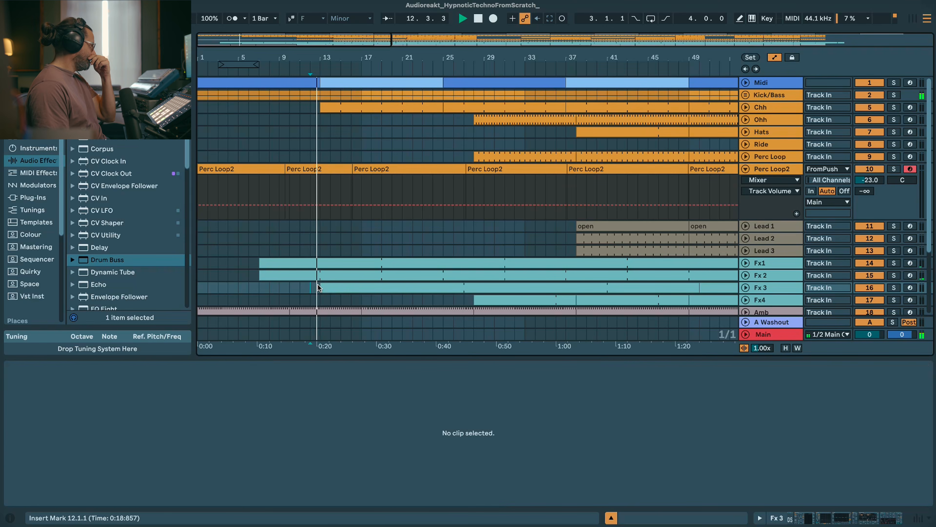
- Lengthen the Fx 3 clip over the rest of its track to bar 177
double_click(398, 43)
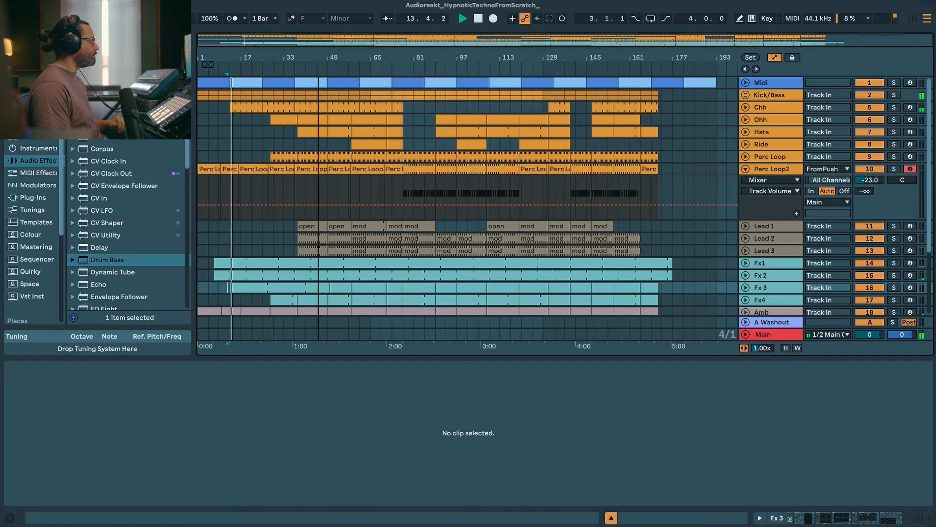
click(315, 282)
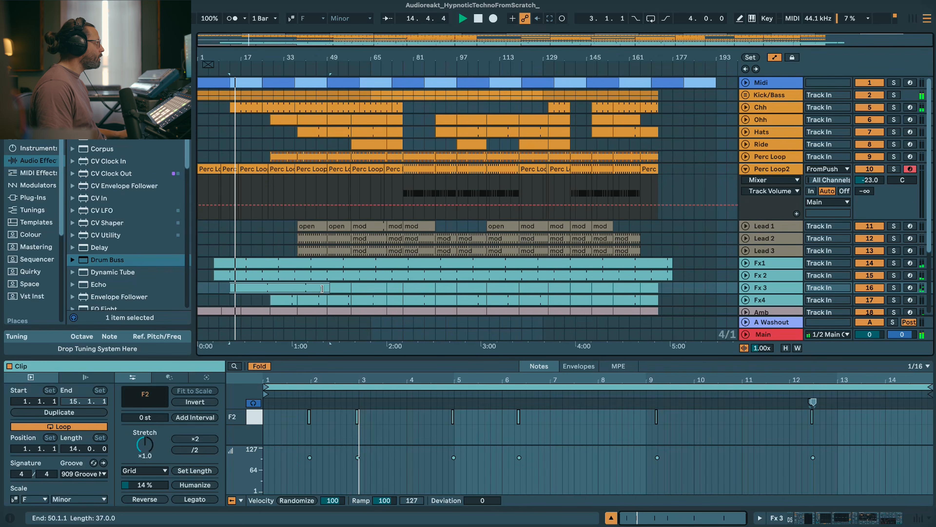
drag(658, 292, 673, 293)
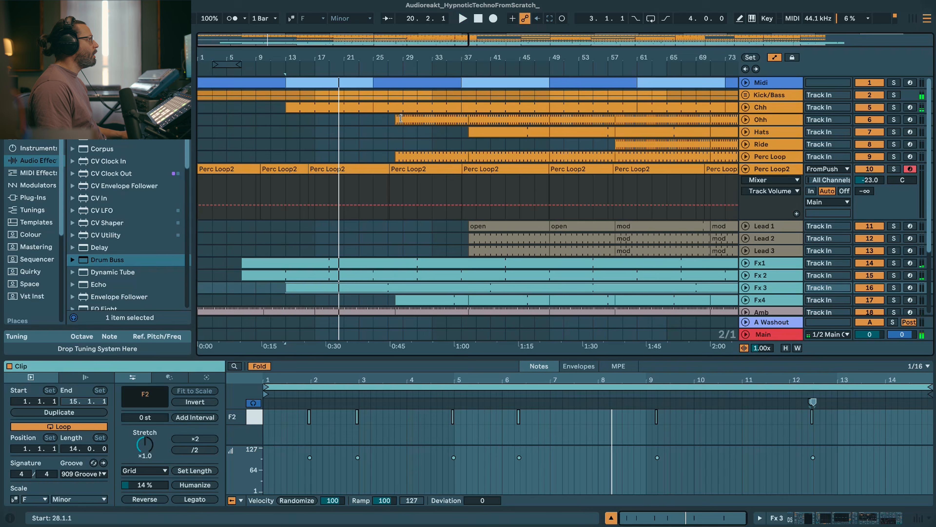
- Extend the starts of the Ohh and Perc Loop clips back to bar 25 and play the section leading into them
key(space)
drag(396, 117, 371, 117)
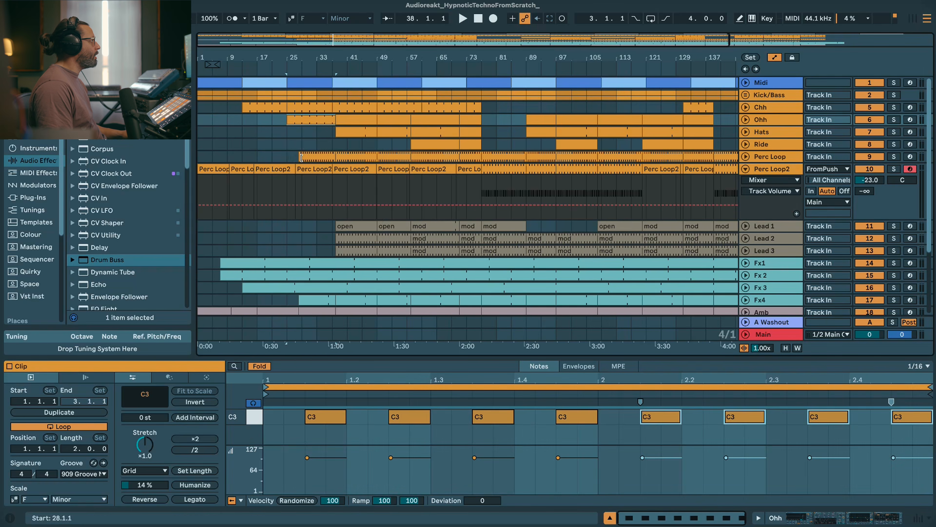
click(291, 157)
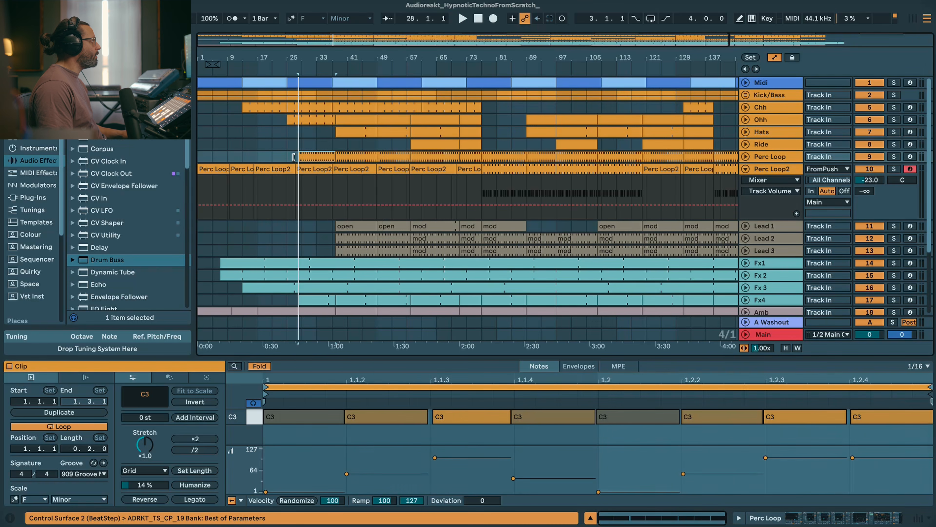
click(282, 154)
key(space)
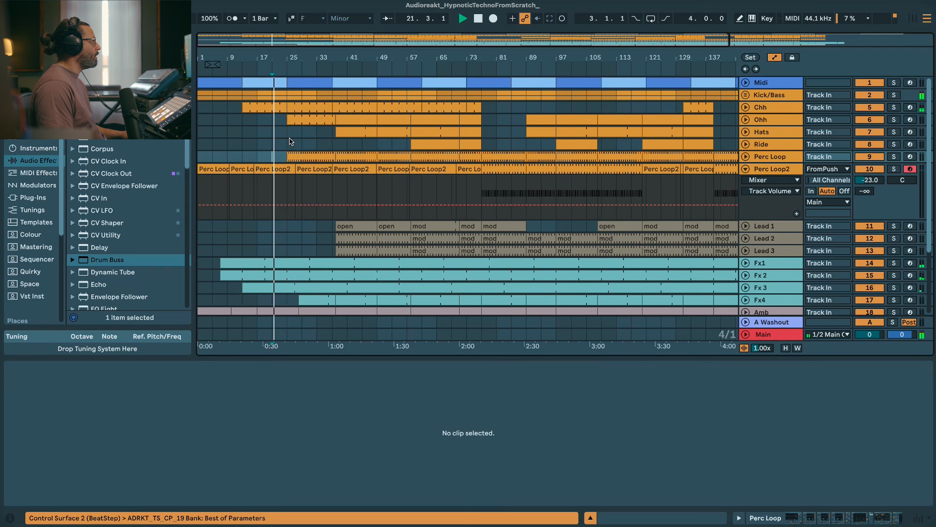
- Extend the start of the Fx4 clip back to bar 25 and lengthen the clip to bar 177
drag(306, 300, 275, 298)
key(super+z)
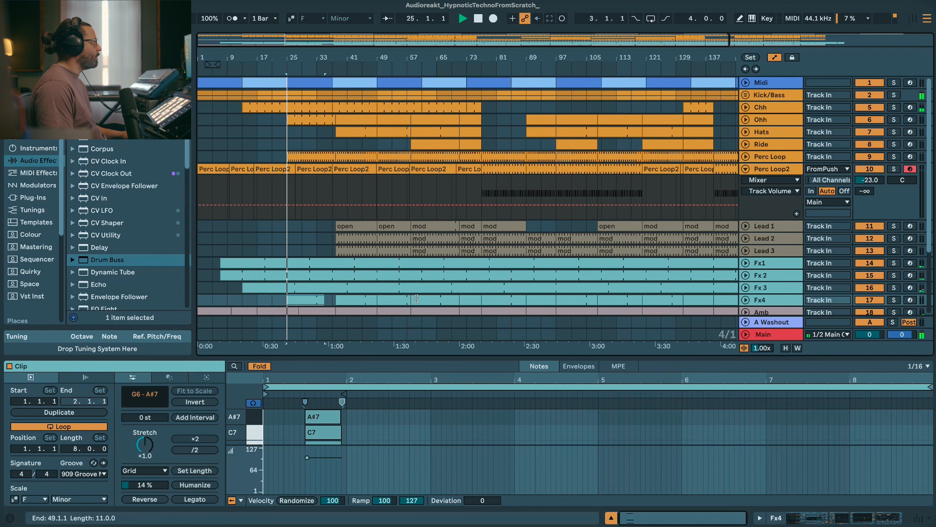
drag(288, 300, 646, 297)
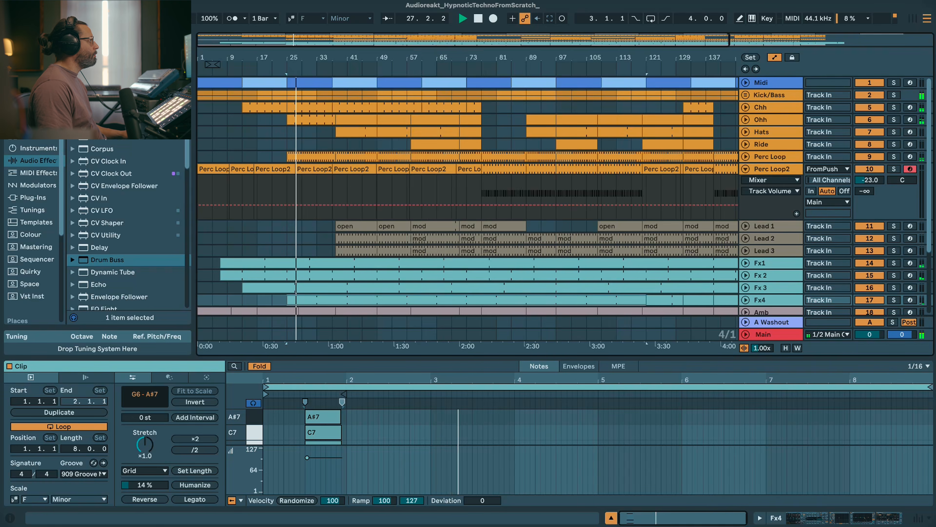
double_click(403, 50)
drag(522, 300, 674, 300)
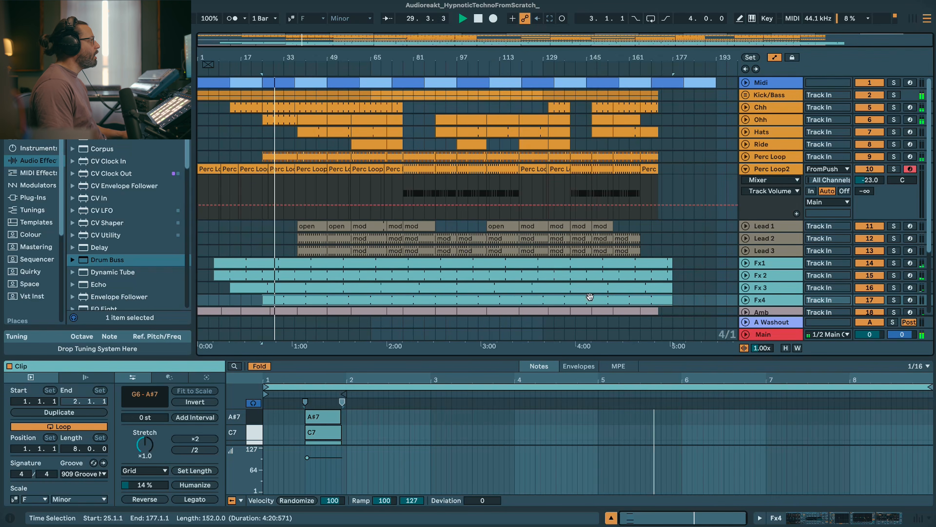
- Lengthen the first Amb clip from bar 1 to bar 177, replacing the separate clips on that track
scroll(506, 296, down, 1)
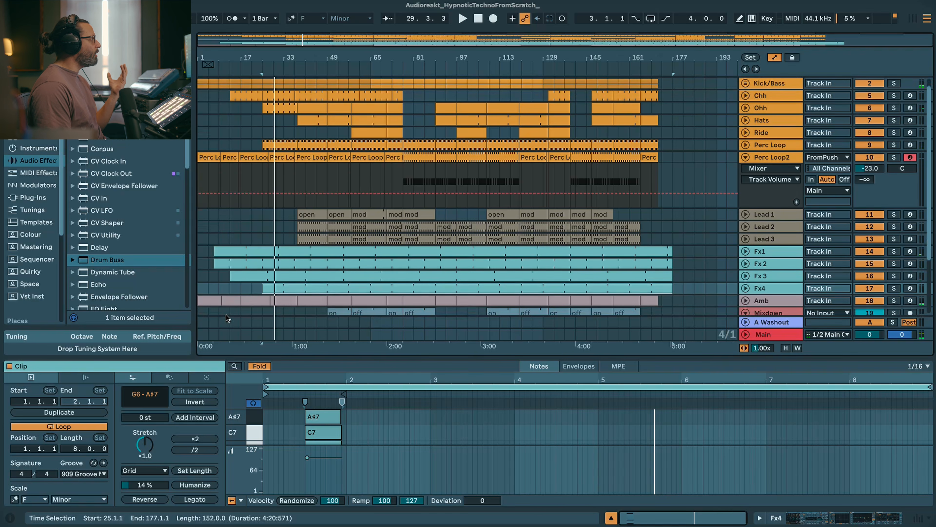
click(207, 300)
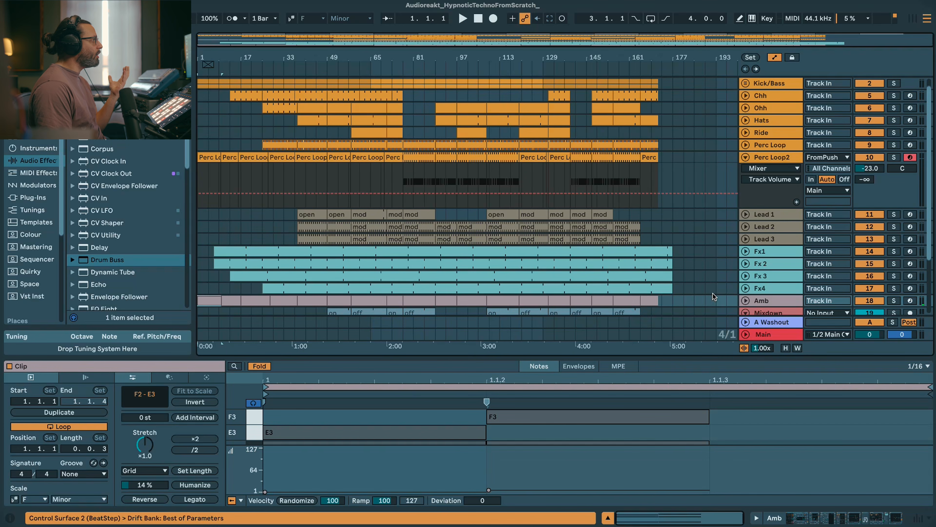
click(746, 301)
drag(218, 274, 657, 284)
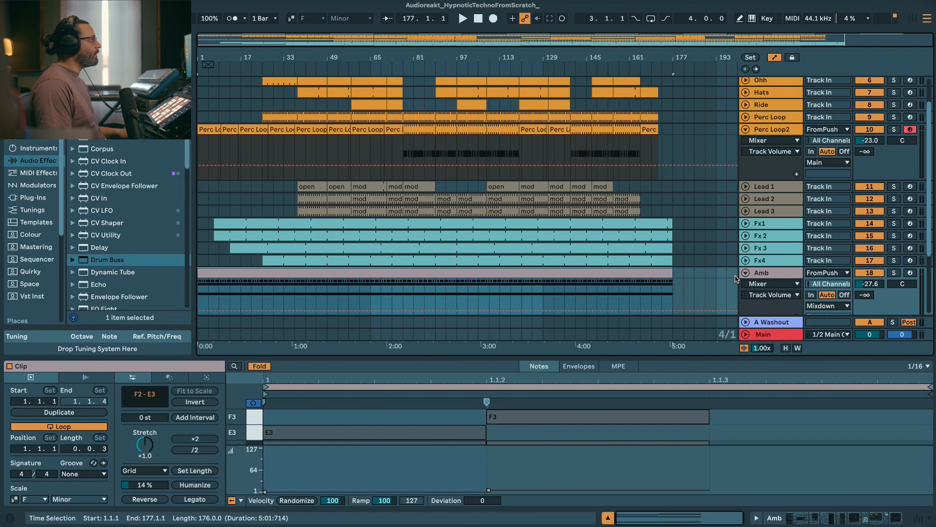
click(746, 272)
scroll(387, 222, down, 3)
scroll(370, 225, up, 6)
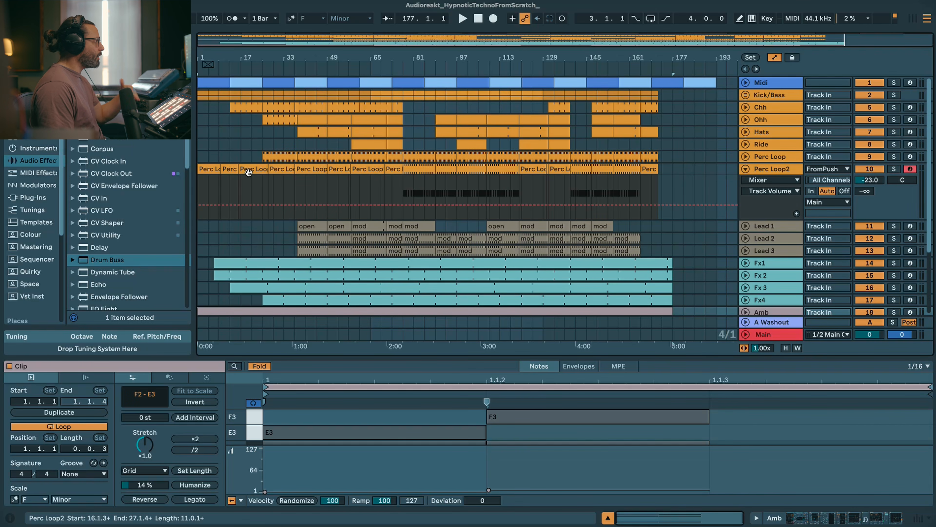
- Play back the build-up from bar 33
click(284, 144)
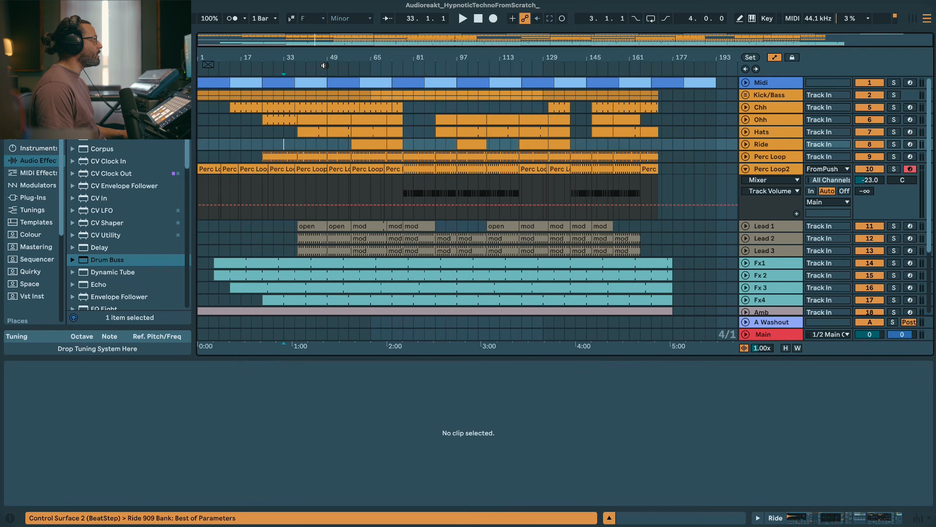
drag(323, 33, 310, 36)
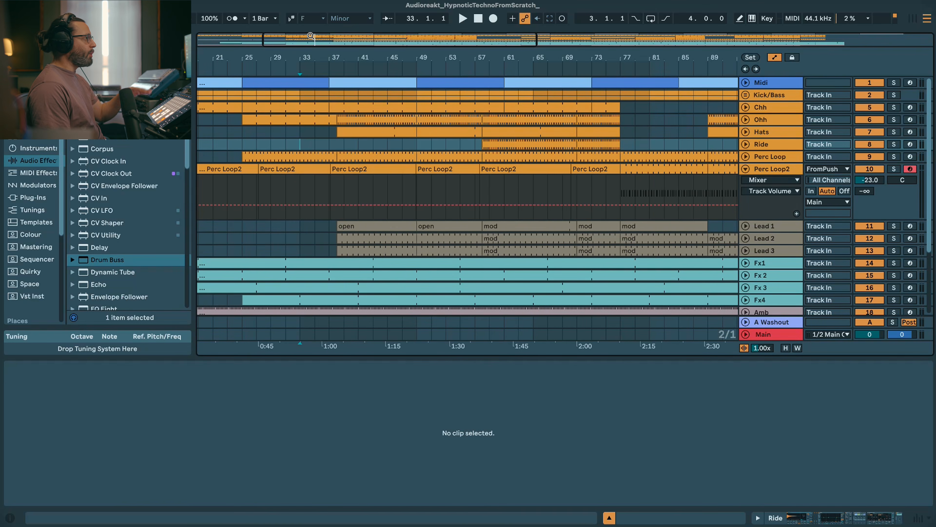
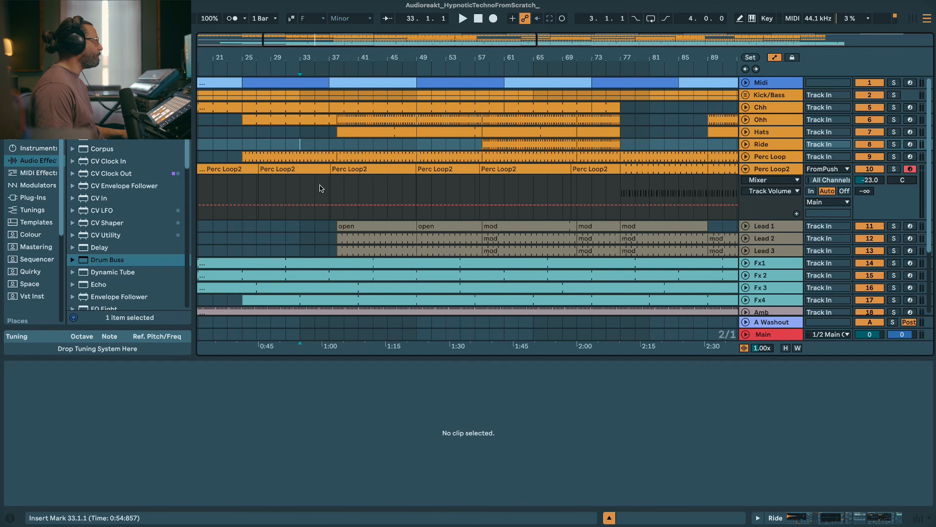
key(space)
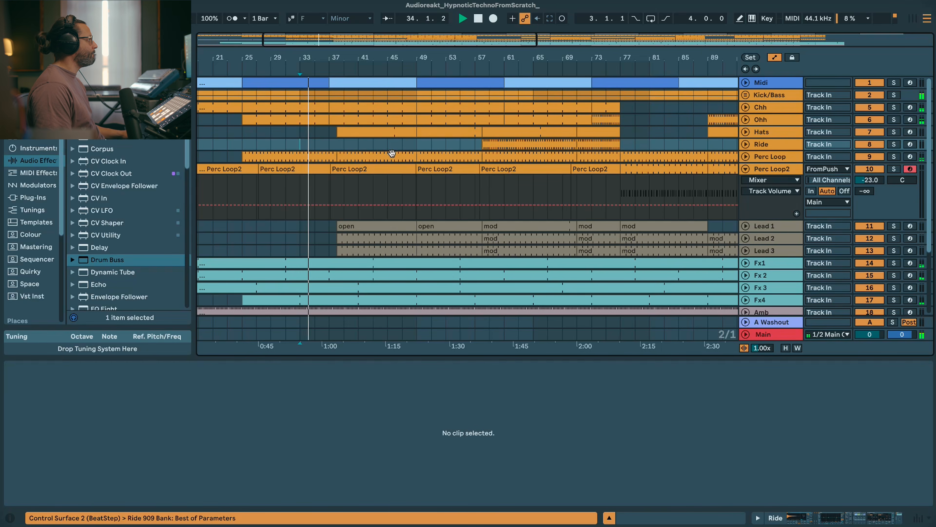
drag(349, 42, 290, 48)
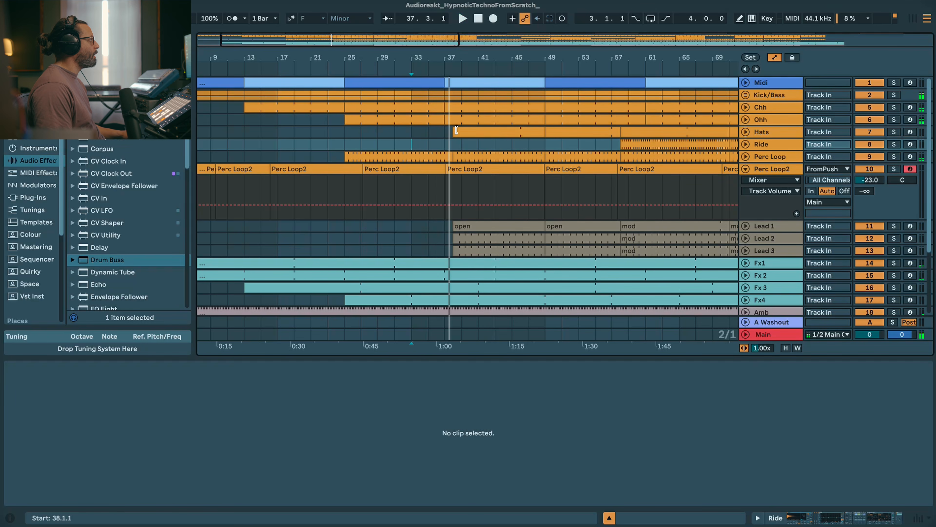
- Extend the start of the first Hats clip back to bar 25 while playing the section to check the entry
drag(457, 130, 391, 131)
key(space)
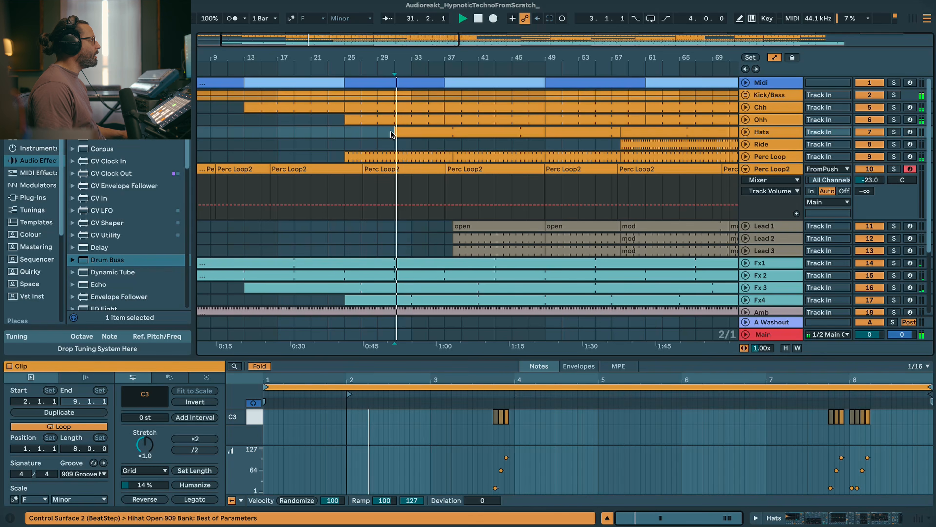
click(745, 132)
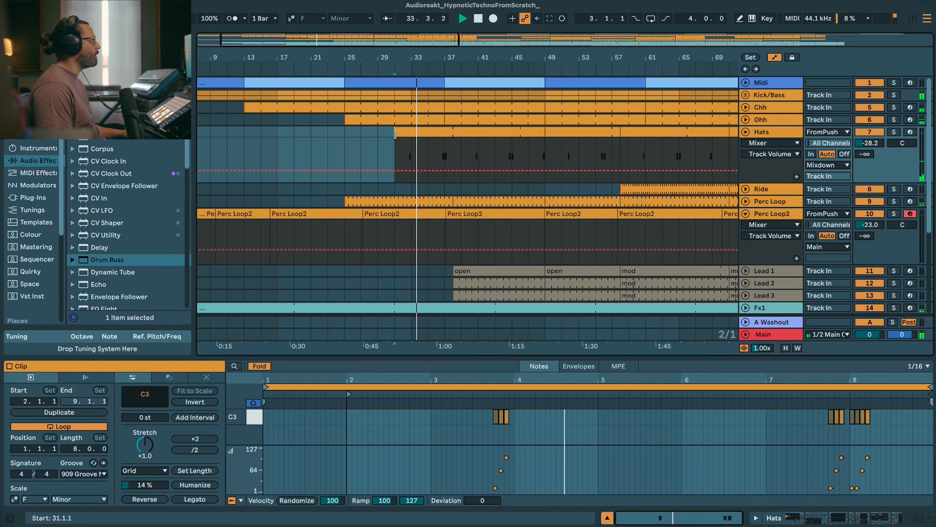
drag(395, 136, 375, 135)
key(space)
key(plus)
key(plus)
drag(468, 133, 448, 133)
key(space)
- Lengthen the first Hats clip to cover bars 25 to 77
drag(476, 55, 476, 22)
drag(339, 132, 448, 132)
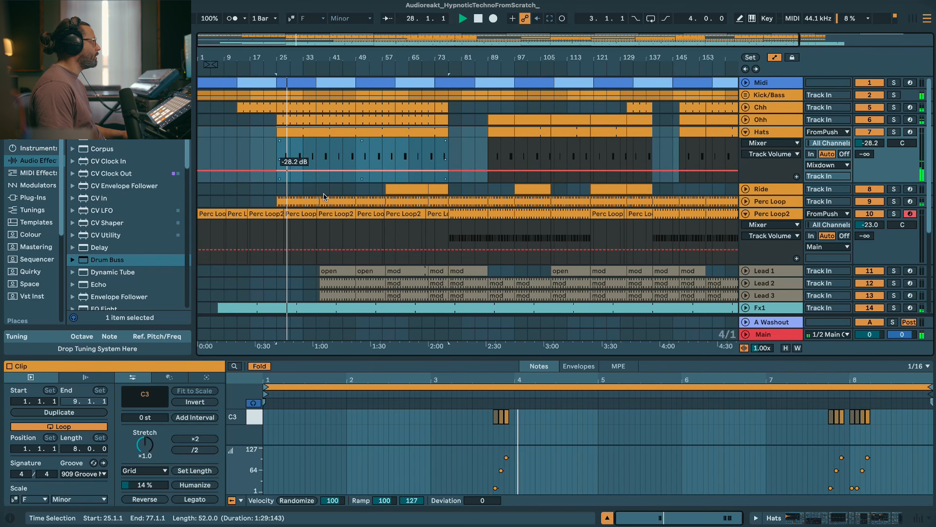
click(310, 153)
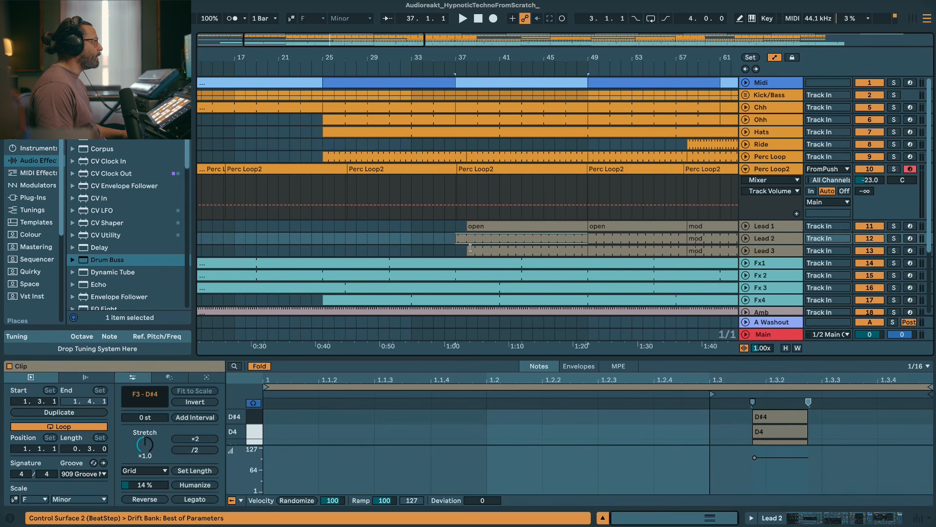
- Start the Lead 3 and Lead 1 clips at bar 37, and lengthen the Lead 1 open clip and its filter automation to bar 49
click(470, 250)
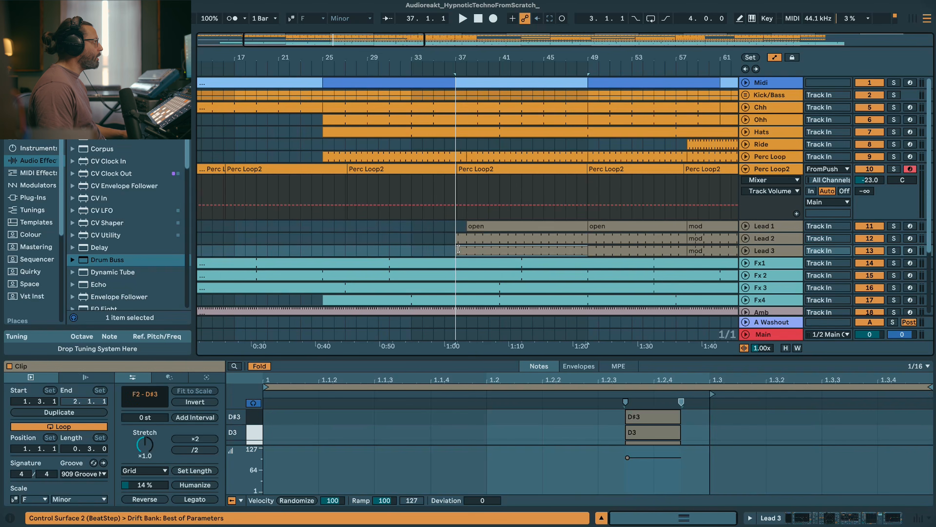
click(471, 227)
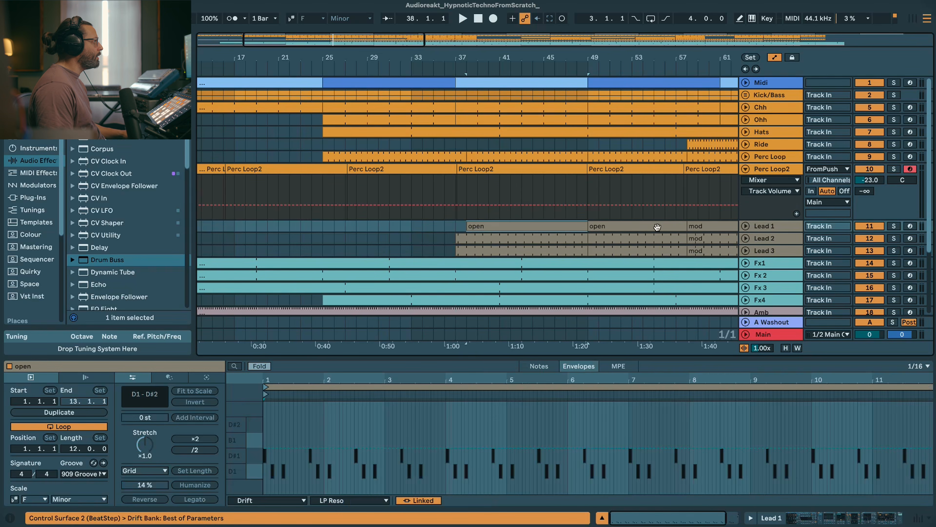
click(745, 226)
drag(490, 226, 479, 227)
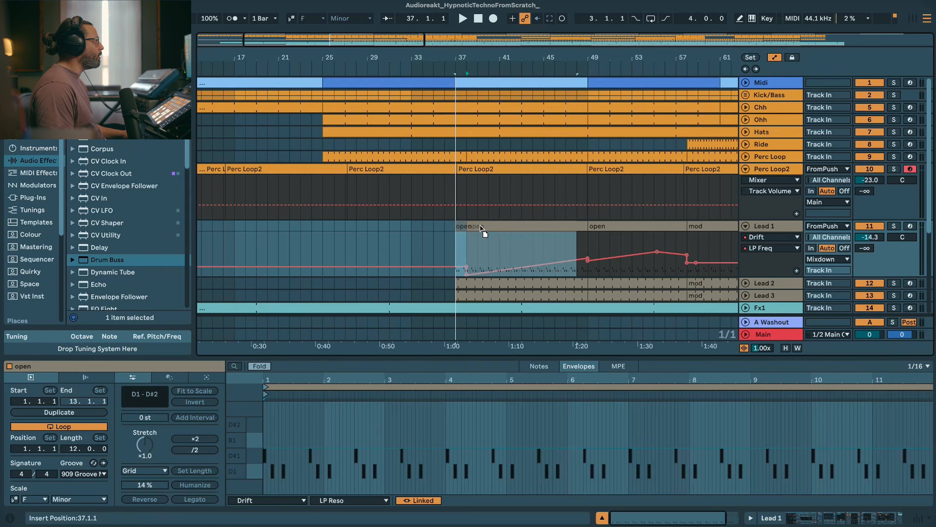
drag(576, 226, 588, 227)
drag(577, 258, 588, 255)
- Play the lead entry from bar 35 and examine the Lead 1 filter automation against the Mixdown clips around bar 49
key(space)
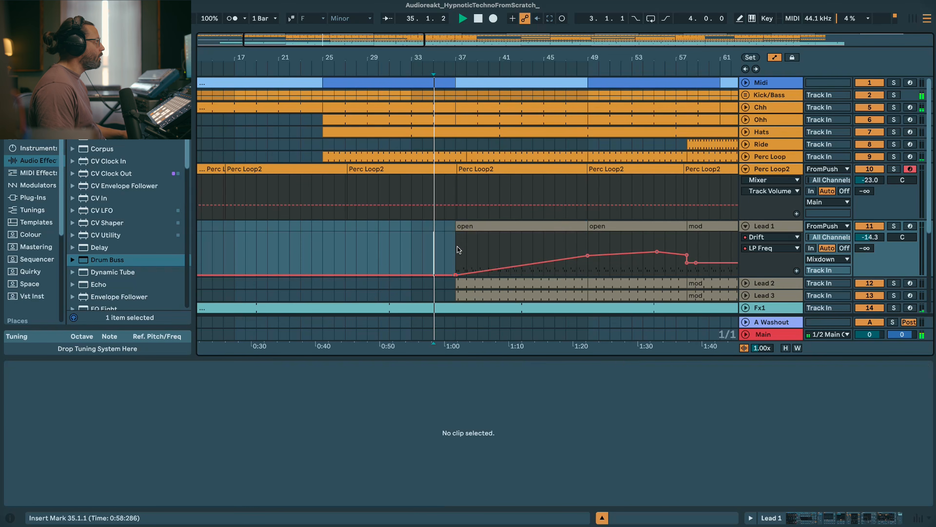
scroll(470, 242, down, 3)
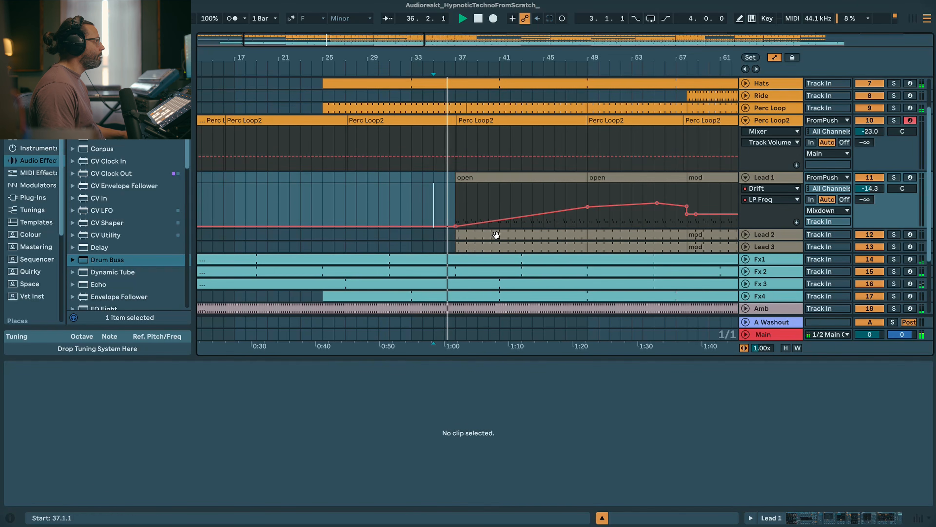
click(745, 235)
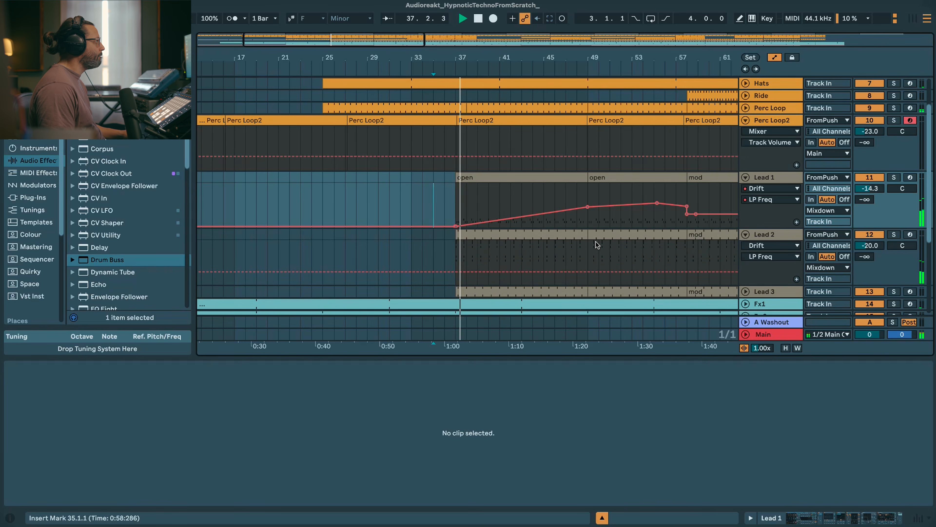
click(511, 235)
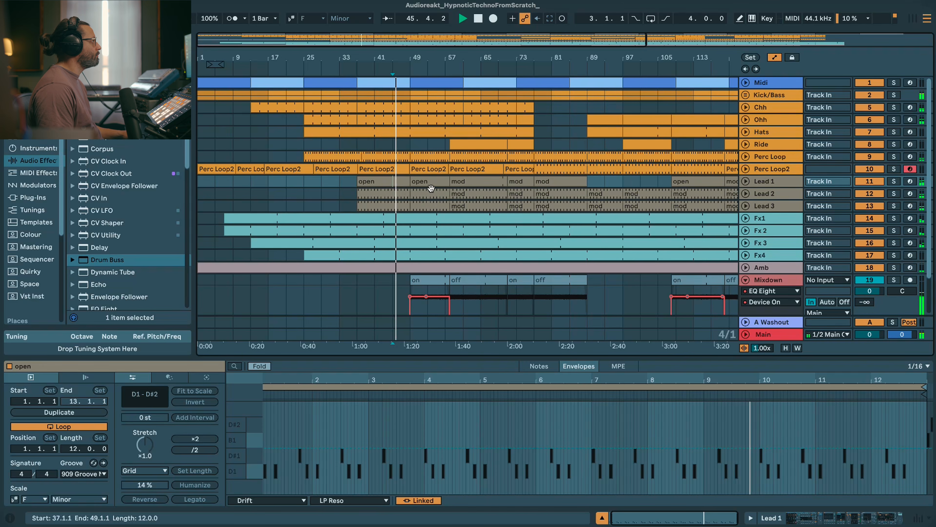
click(745, 181)
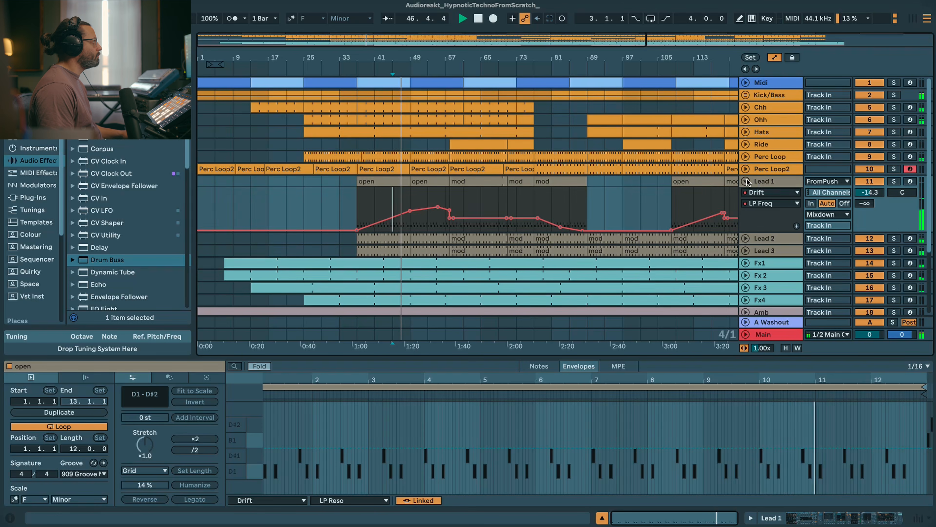
scroll(437, 190, down, 3)
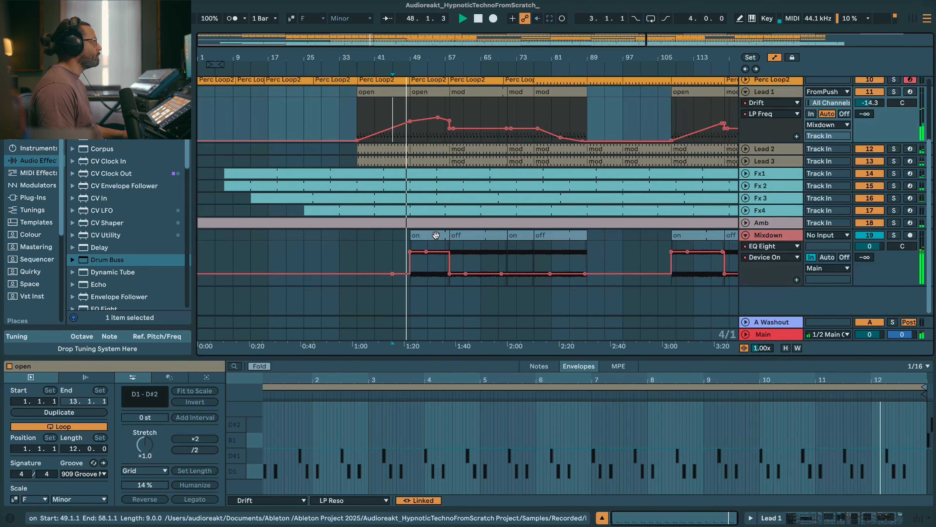
scroll(438, 190, up, 3)
drag(430, 48, 418, 149)
scroll(514, 192, down, 3)
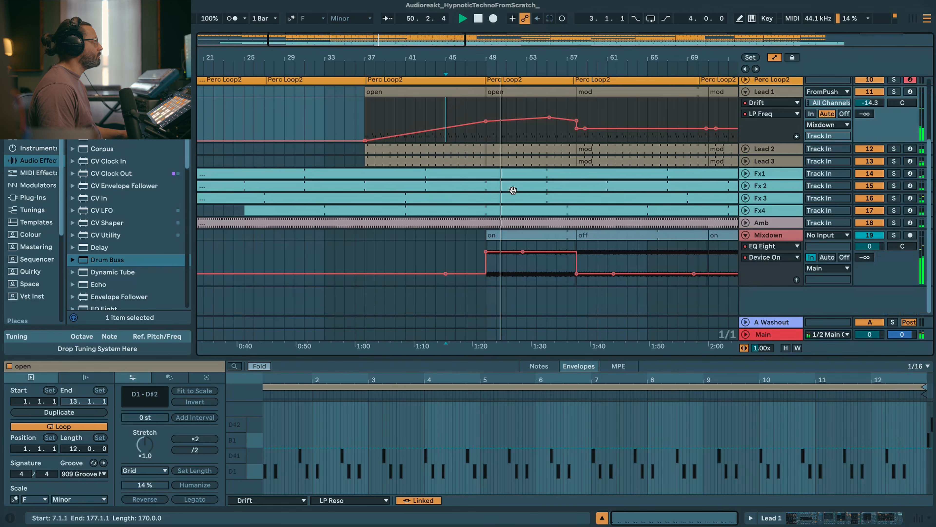
scroll(508, 185, up, 1)
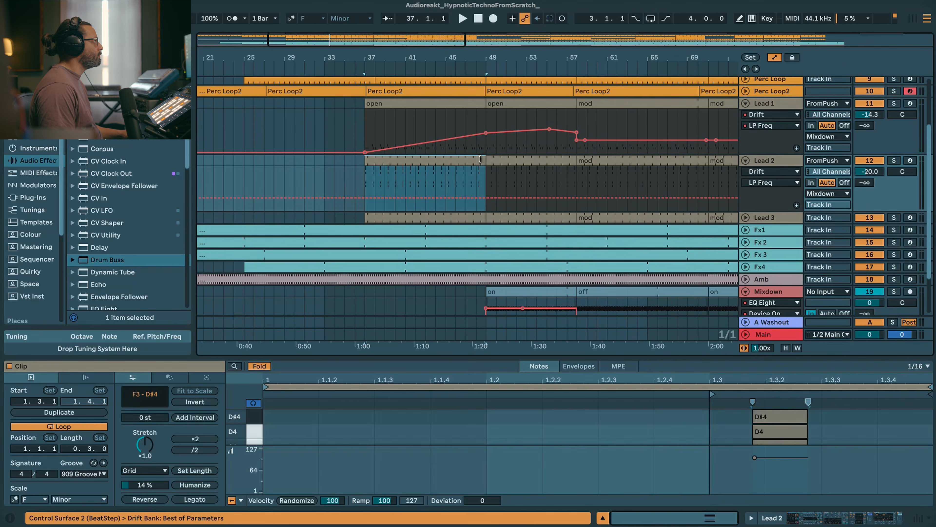
- Lengthen the first Lead 2, Lead 1 and Lead 3 clips to bar 58
drag(486, 162, 577, 167)
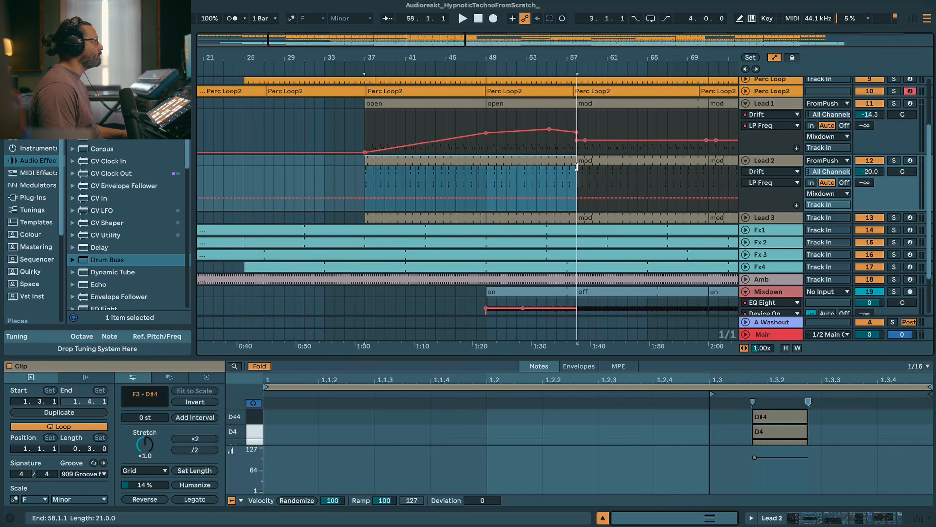
drag(486, 105, 578, 110)
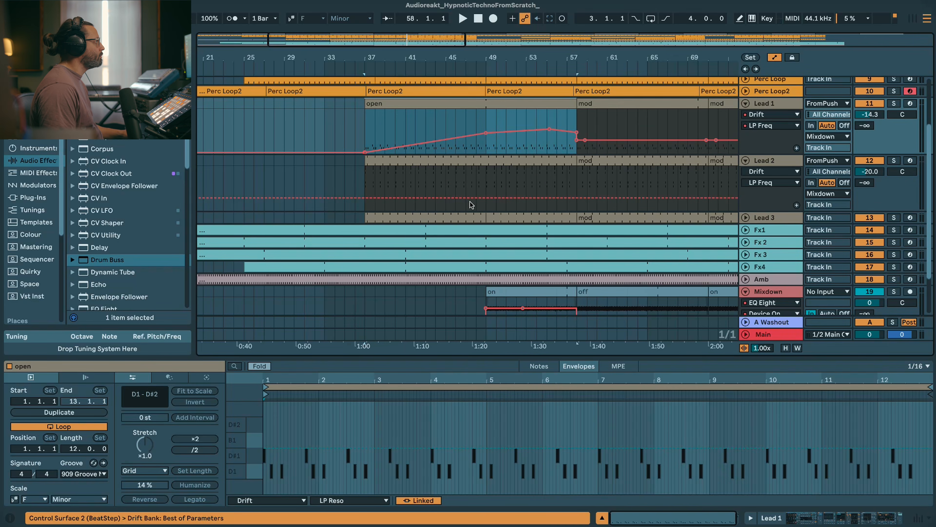
click(482, 218)
drag(569, 219, 577, 218)
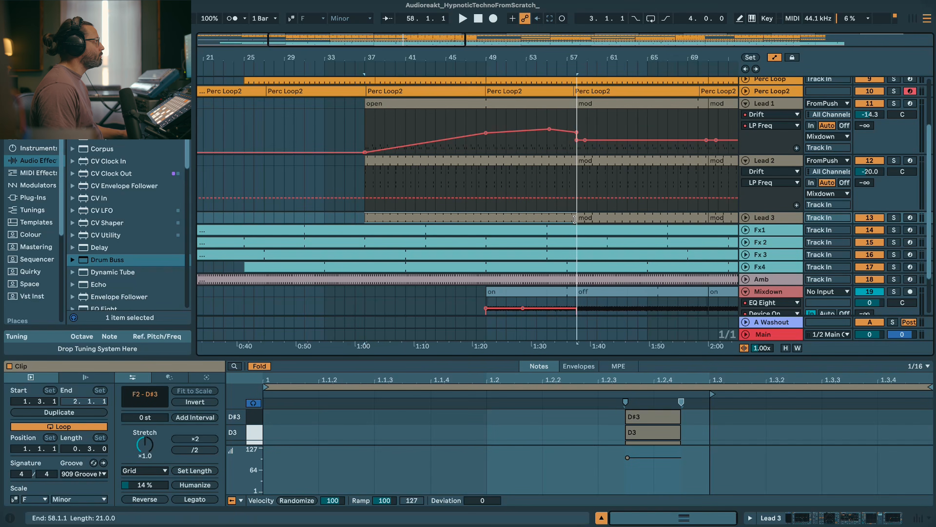
- Delete the first Mixdown clip named on, between bars 49 and 58
scroll(530, 285, down, 1)
click(530, 286)
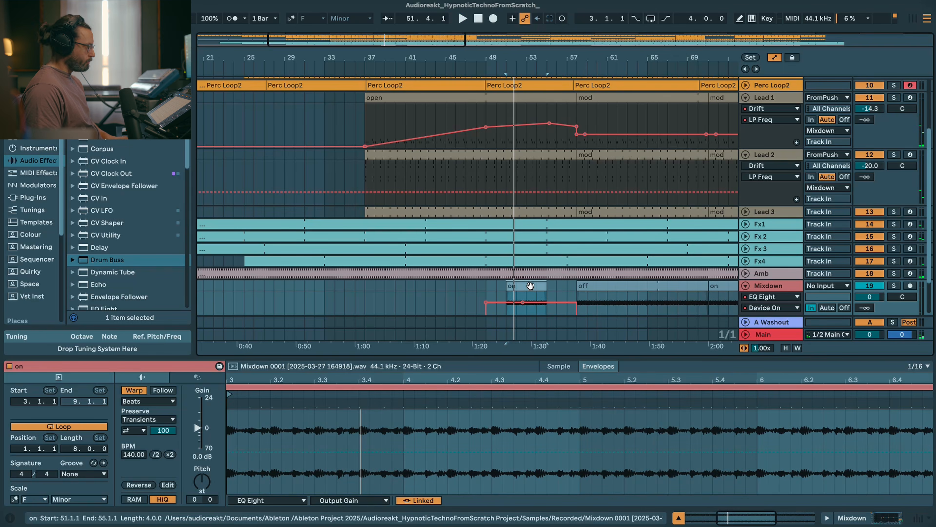
key(Delete)
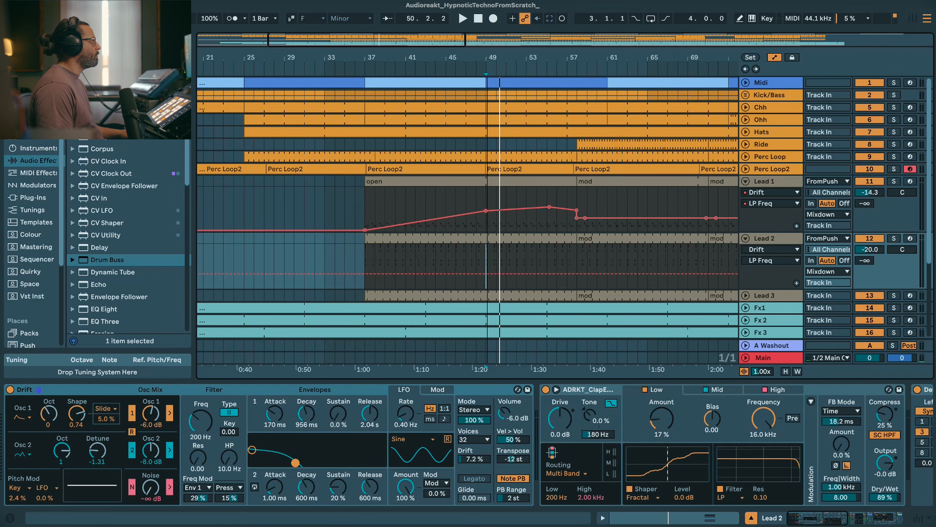
- Trim the first beat off the Lead 2 and Lead 3 clips and move them back to bar 37, playing the entry to check the timing
drag(487, 58, 931, 117)
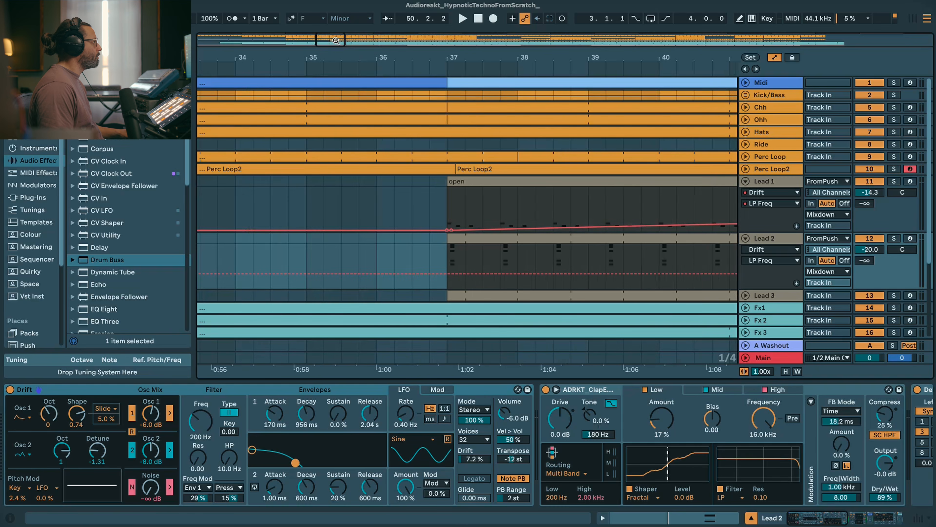
drag(451, 235, 483, 241)
key(space)
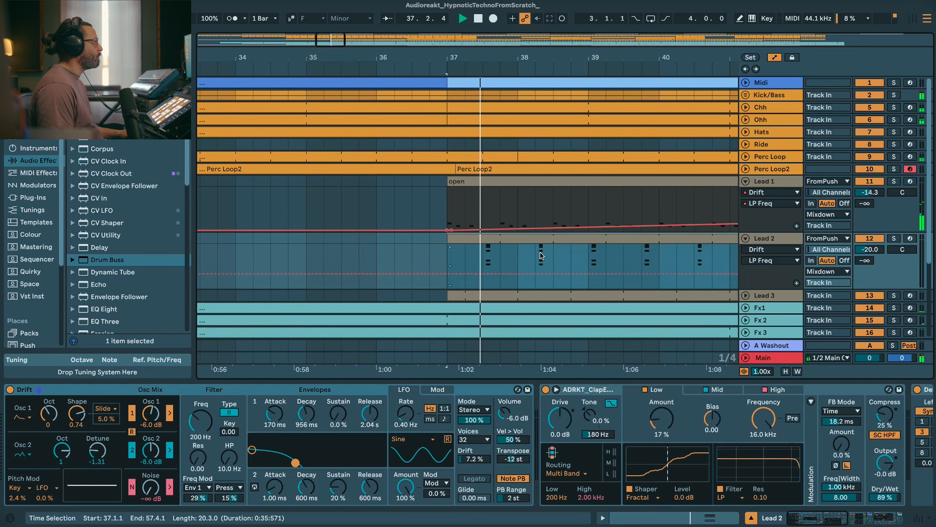
key(space)
click(746, 296)
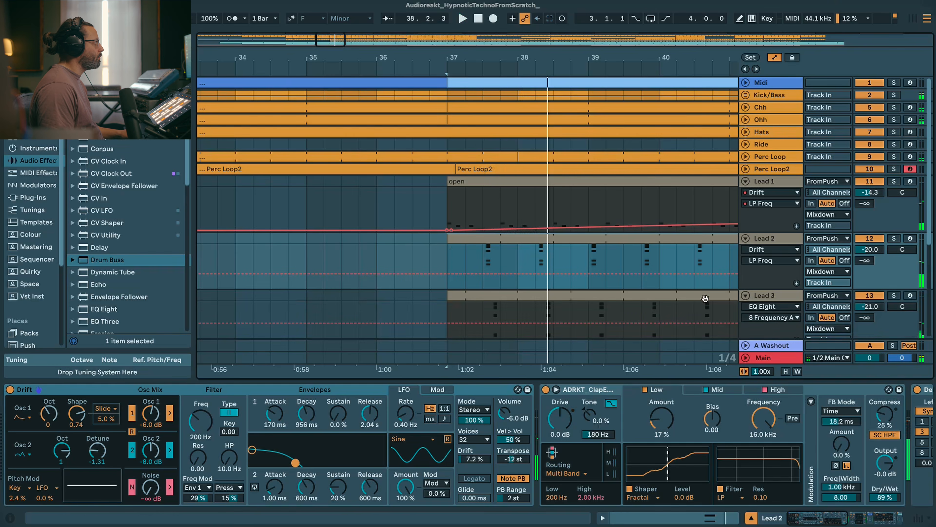
drag(450, 291, 471, 296)
- Play from bar 49 while extending the Lead 2 and Lead 3 clips to bar 117 and the Lead 1 open clip to about bar 124
drag(332, 37, 332, 4)
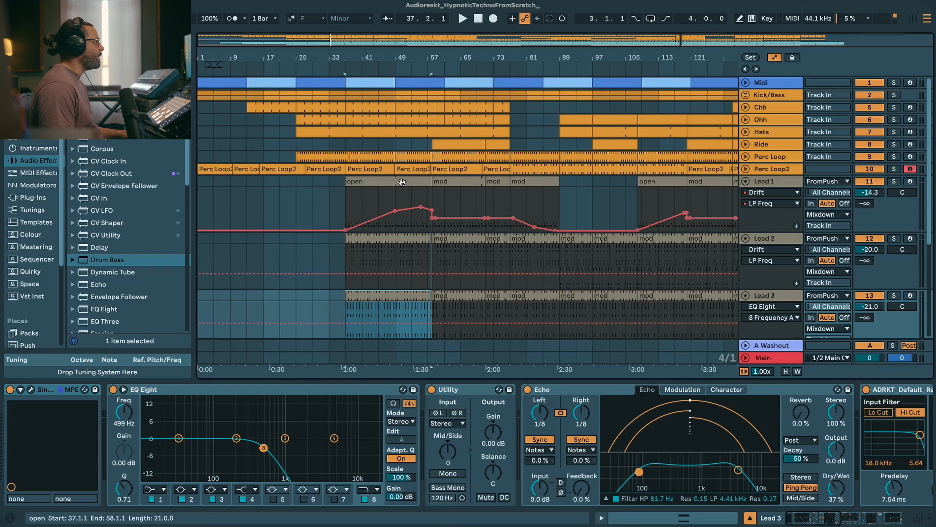
click(396, 195)
key(space)
click(423, 296)
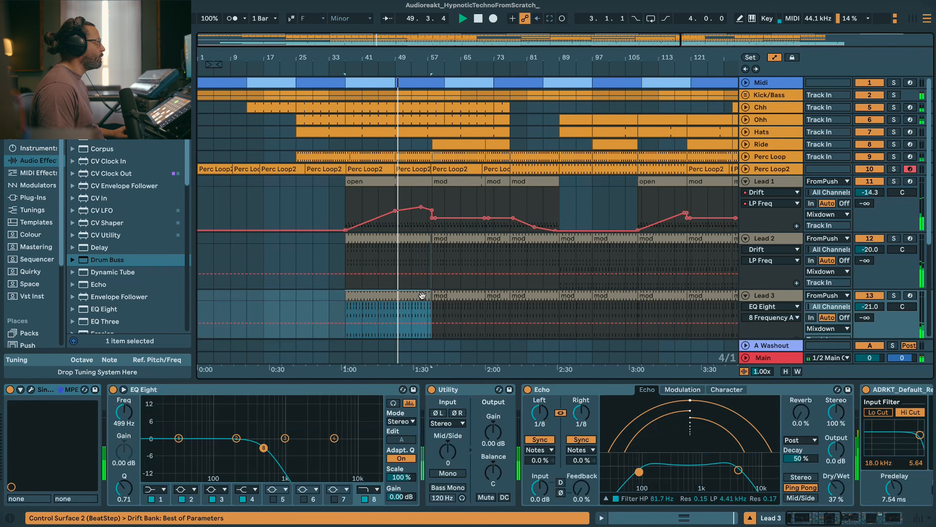
shift+click(419, 239)
drag(430, 239, 678, 244)
drag(429, 181, 707, 180)
- Extend the Lead 2 and Lead 3 clips to bar 165 and the Lead 1 open clip to bar 155, replacing the mod clips
drag(511, 57, 511, 37)
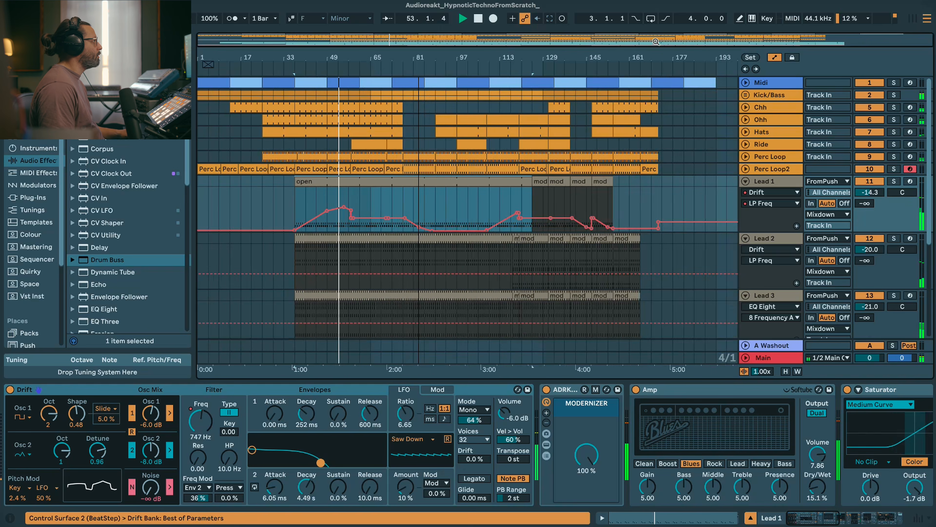
click(501, 300)
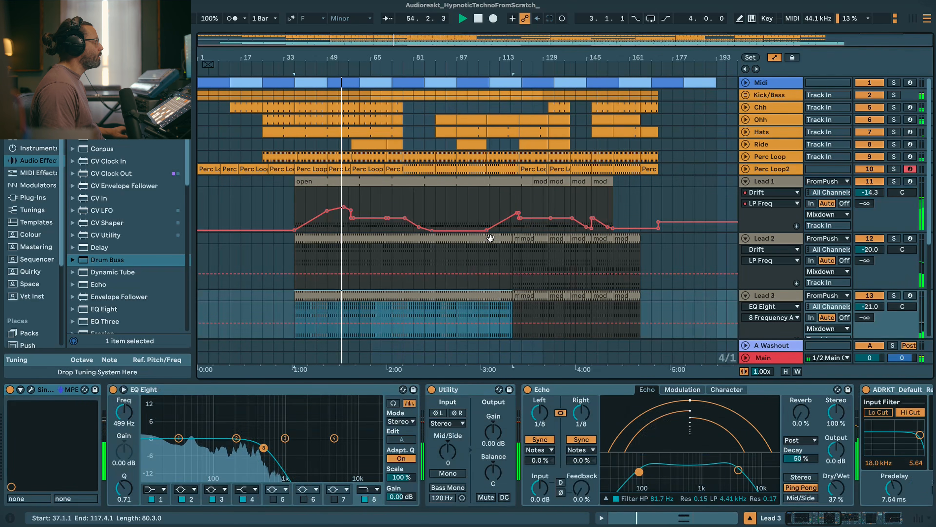
shift+click(503, 238)
drag(507, 237, 638, 241)
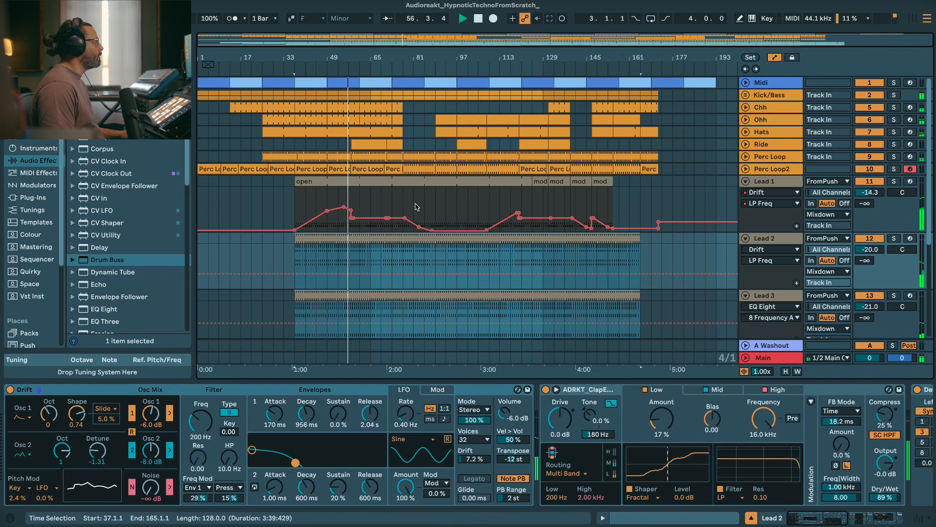
click(368, 181)
drag(529, 180, 613, 181)
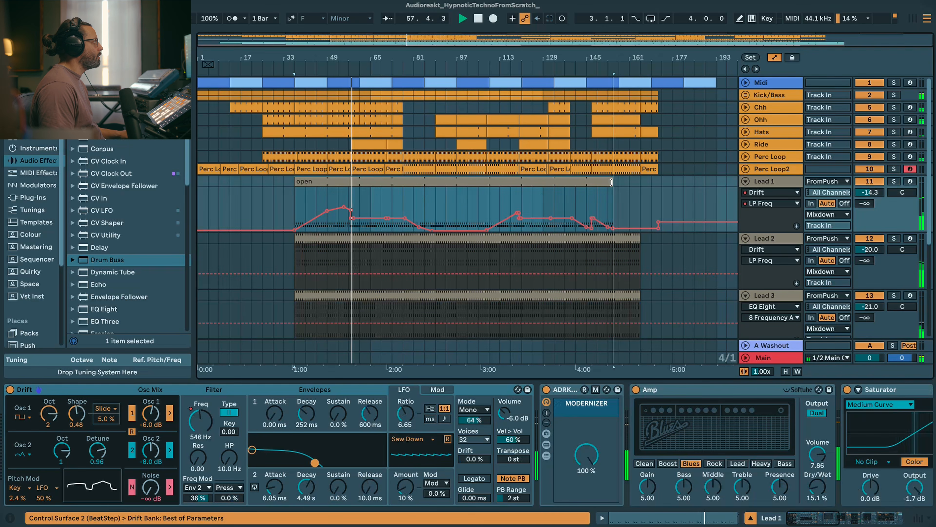
- Move the Mixdown EQ Eight automation's first switch-off point to bar 55 and play back from bar 53
drag(258, 57, 273, 107)
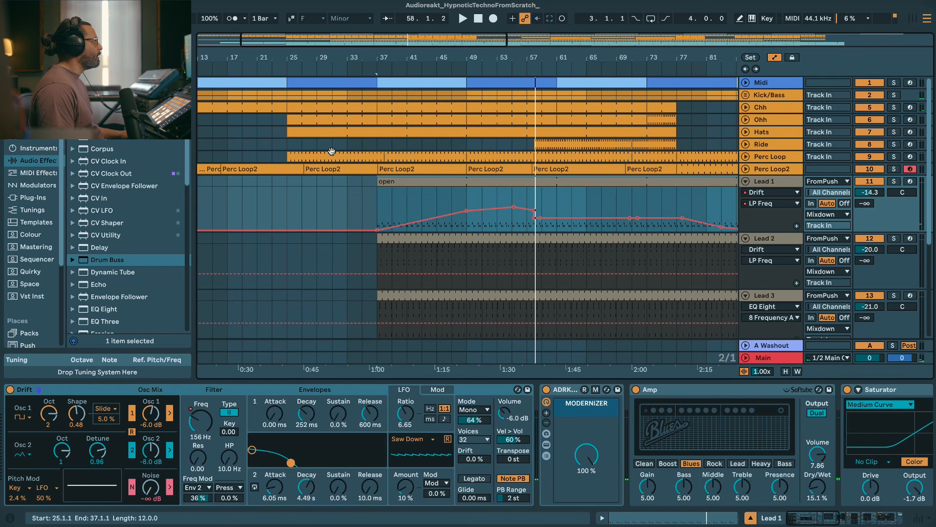
scroll(444, 221, down, 5)
scroll(485, 253, up, 5)
click(488, 91)
scroll(537, 240, down, 5)
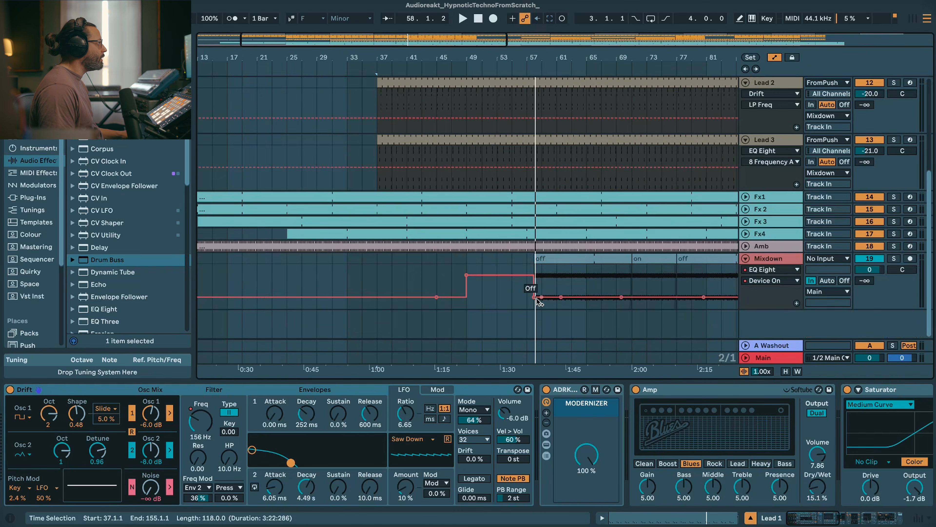
drag(537, 299, 497, 297)
key(space)
- Extend the first Ride clip's start to bar 55 and move the Lead 1 LP Freq drop to the same bar
scroll(497, 297, up, 5)
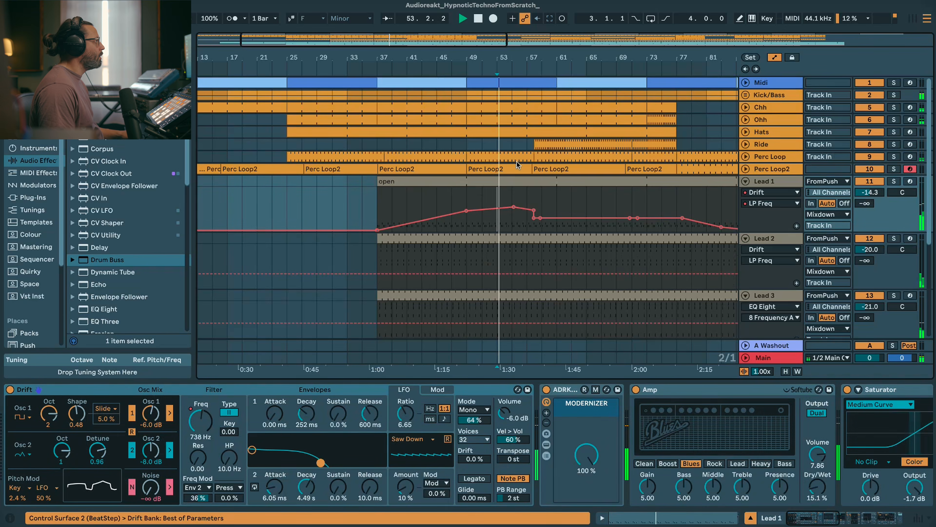
click(513, 142)
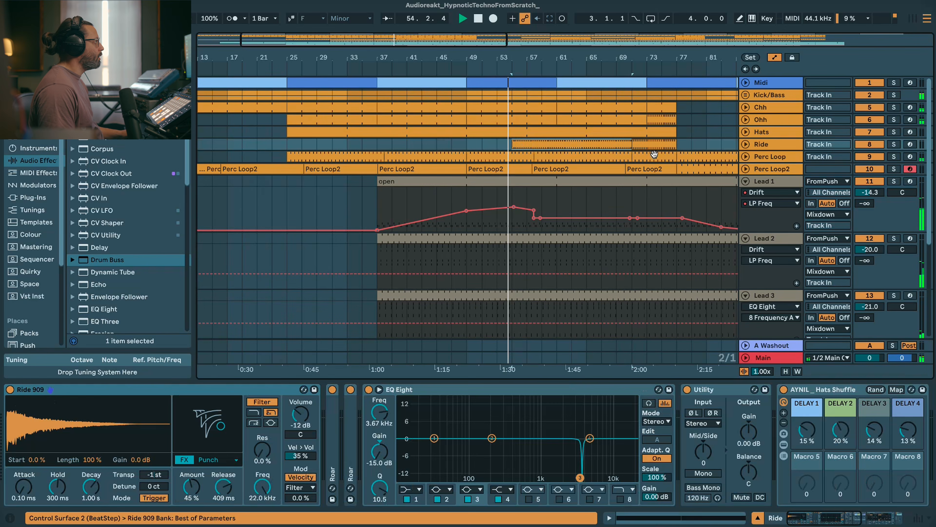
drag(533, 211, 514, 217)
- Play the Ride entry from bar 53 and collapse the lead tracks' automation lanes
key(space)
click(504, 145)
key(space)
scroll(565, 198, down, 5)
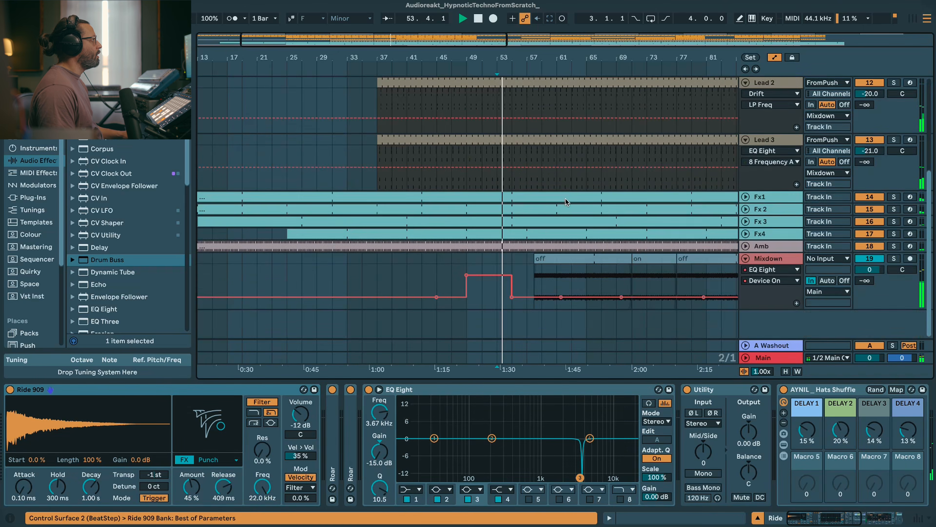
scroll(758, 111, up, 1)
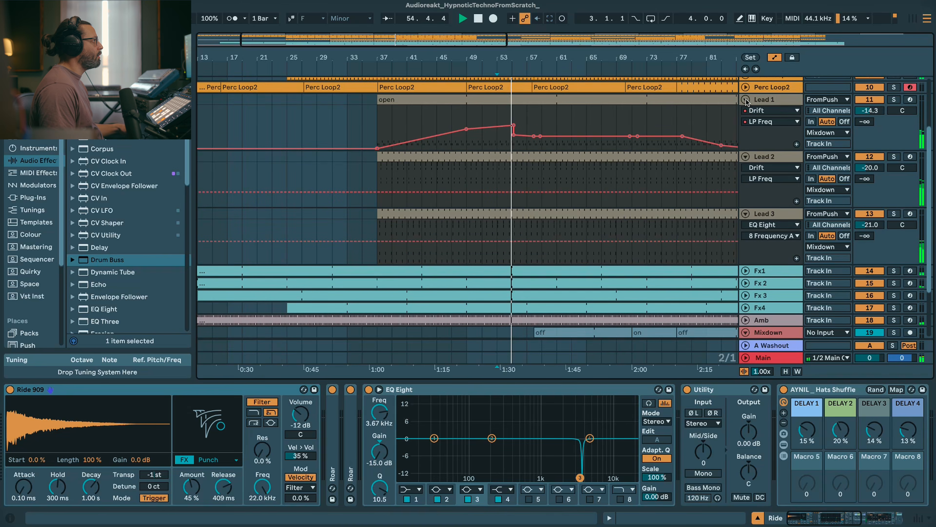
alt+click(745, 100)
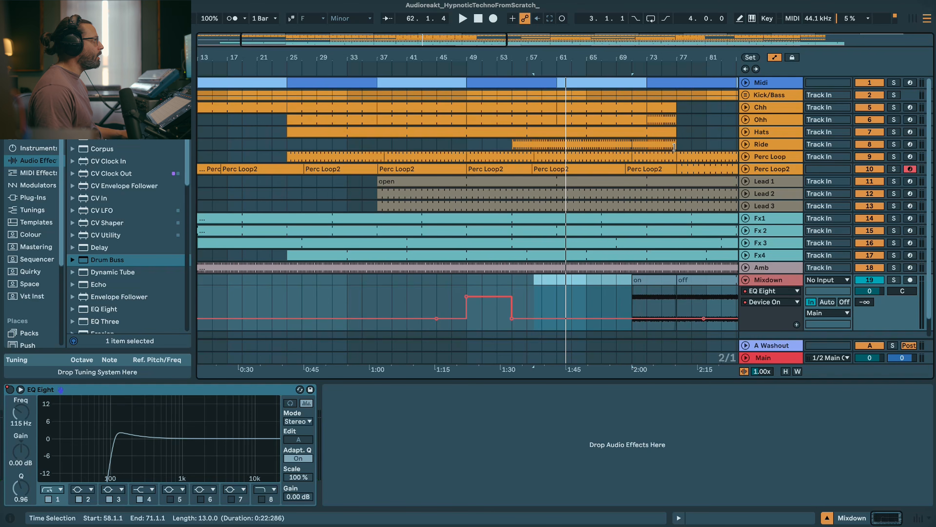
- Remove the Mixdown clips between bars 58 and 71, and select bars 73 to 79 across the Chh, Ohh, Hats and Ride tracks
drag(491, 39, 572, 39)
drag(529, 144, 494, 104)
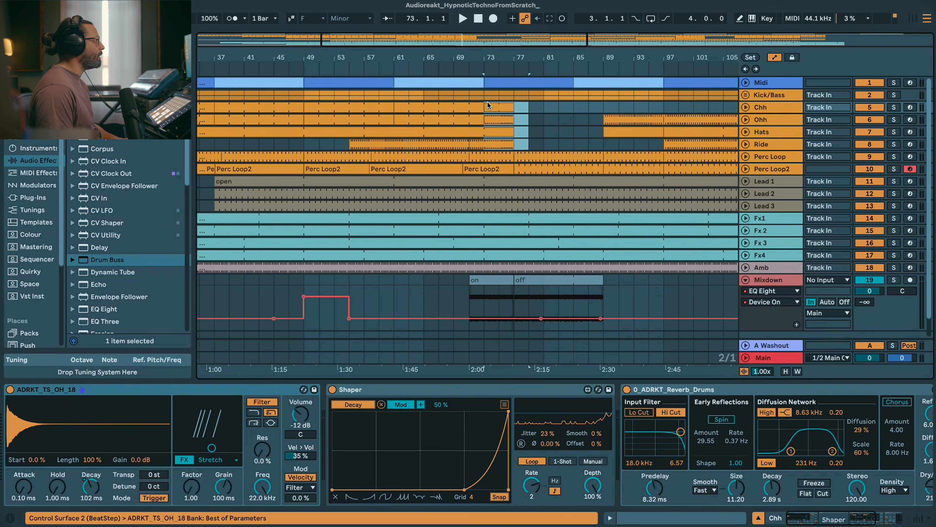
click(484, 132)
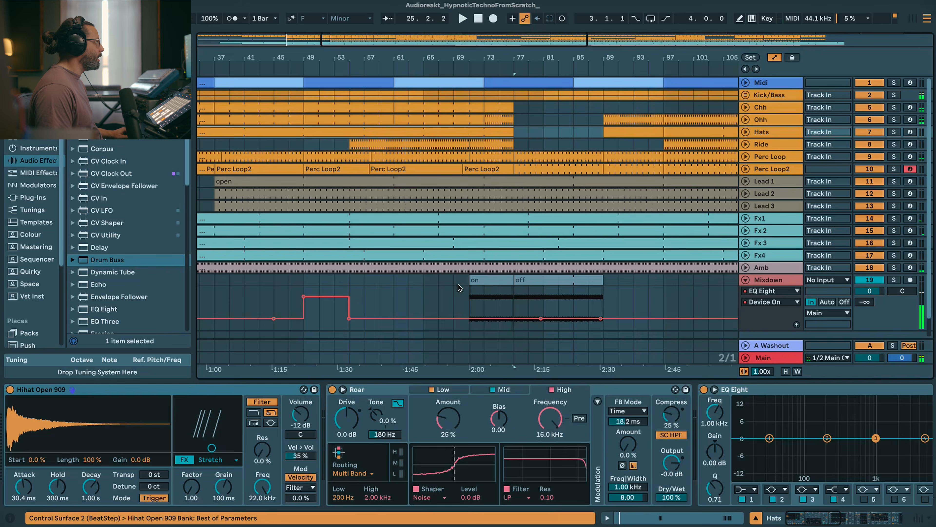
- Set the playback position to bar 69 and switch to Session View
click(460, 287)
key(Tab)
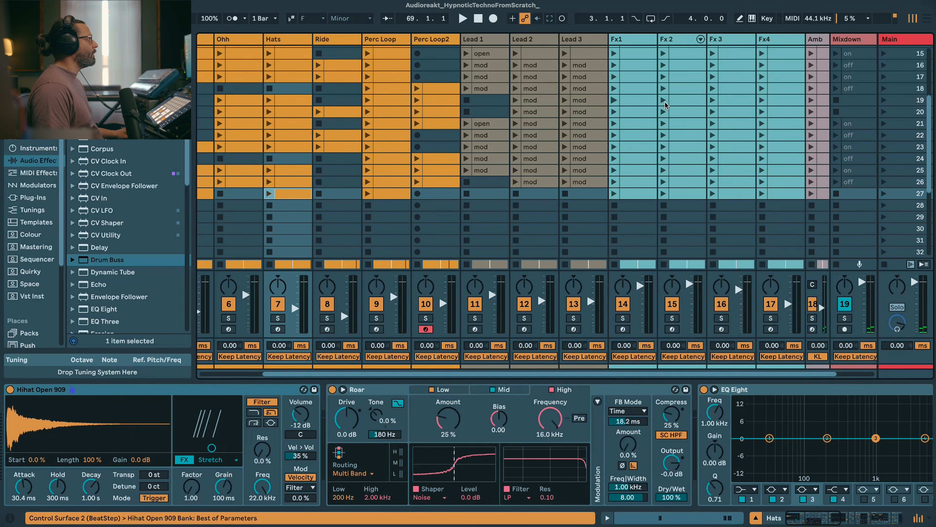
- Launch scenes 18, 17 and 18 in turn to compare the two sections by ear
scroll(639, 371, left, 3)
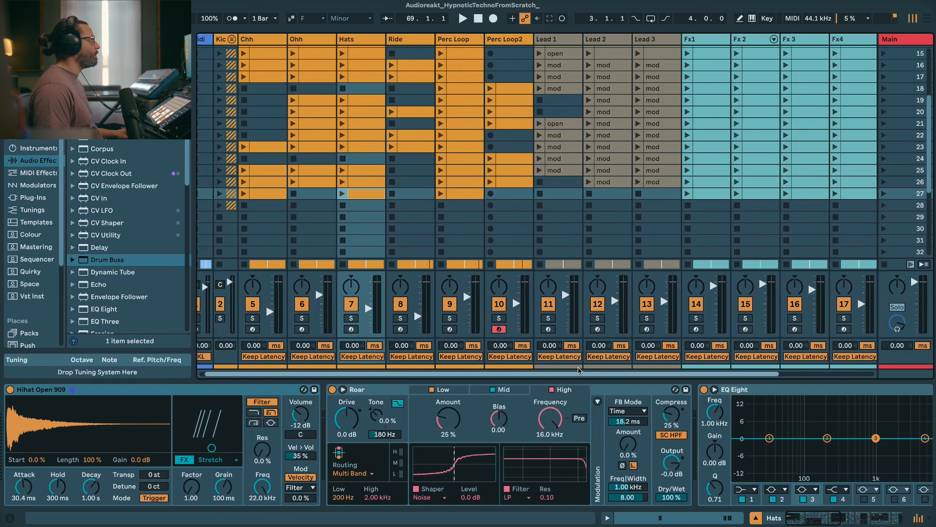
click(884, 89)
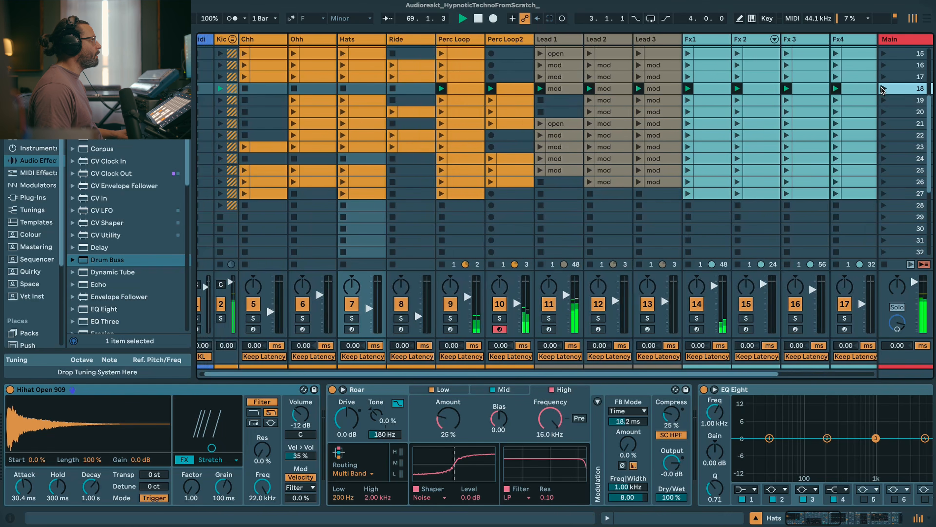
click(882, 78)
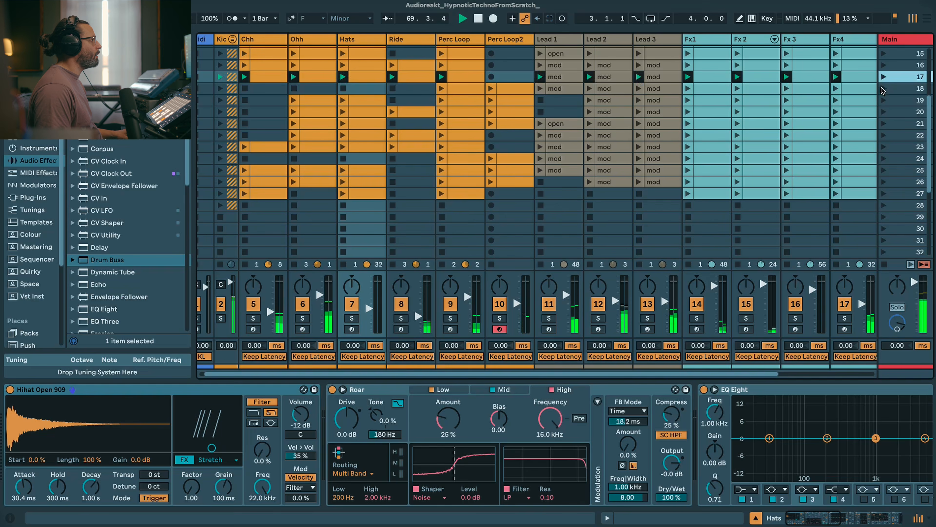
click(883, 89)
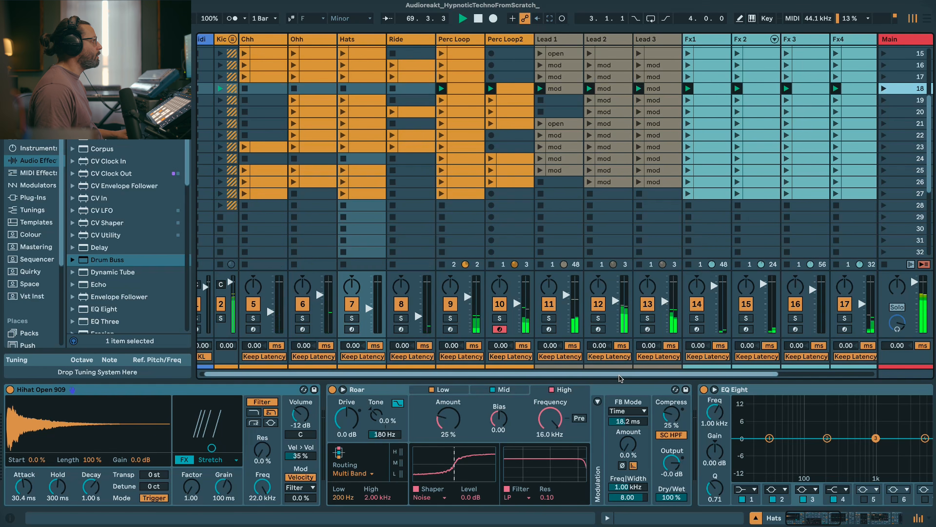
- Open the Mixdown clip in scene 17 to inspect it, and return to Arrangement View
scroll(665, 302, right, 3)
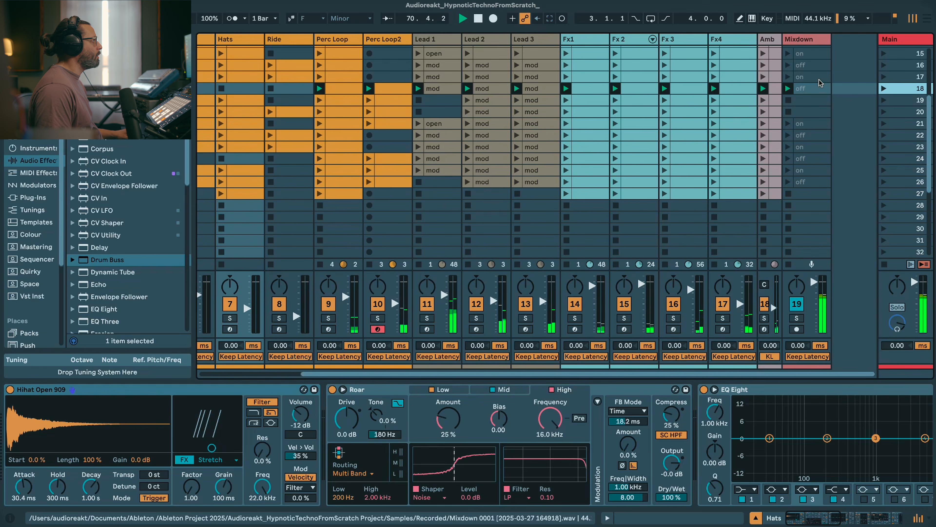
click(818, 80)
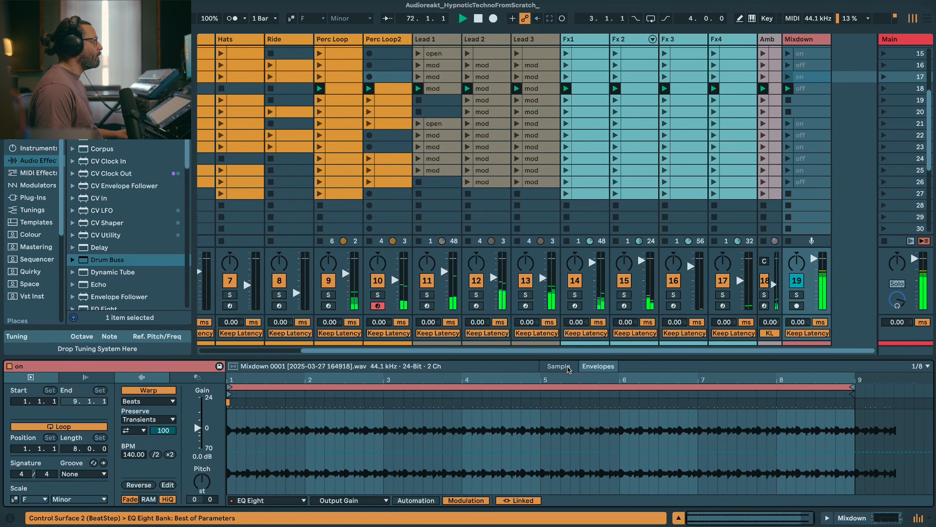
key(Tab)
key(F10)
- Expand the Lead 1 automation lane and move the start of the LP Freq fall to bar 79
click(745, 181)
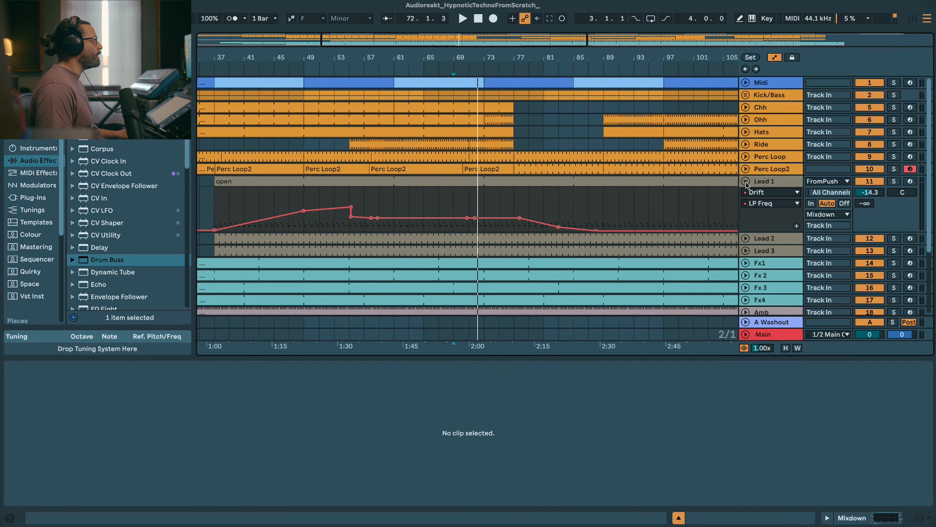
click(455, 210)
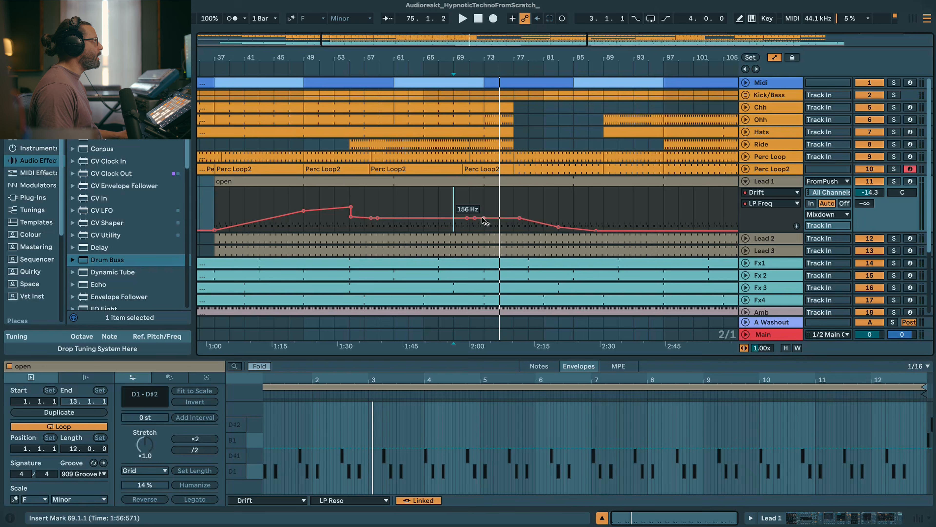
drag(482, 218, 529, 218)
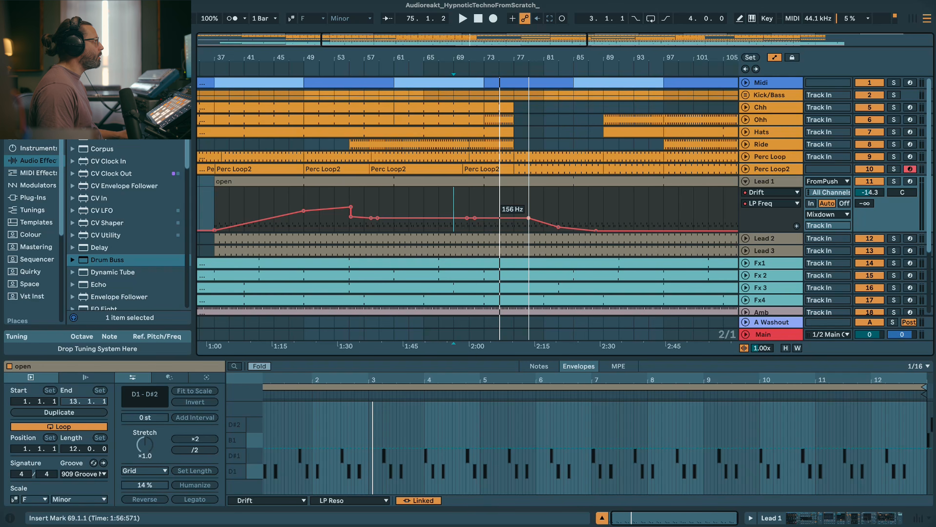
- Extend the Chh, Ohh and Hats clips to bar 79 and cut the first Ride section back to bar 73
click(511, 143)
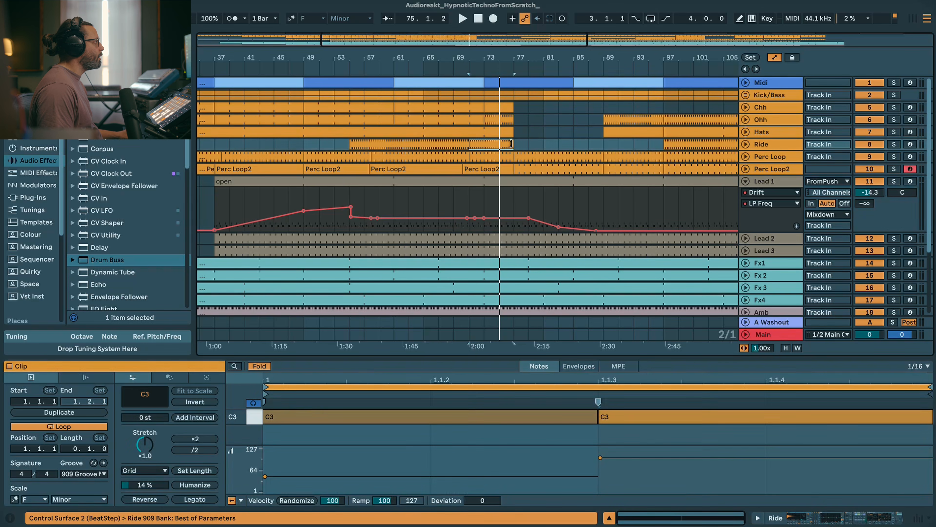
mouse_move(494, 144)
mouse_down()
mouse_move(485, 146)
mouse_move(498, 108)
mouse_move(522, 107)
mouse_up()
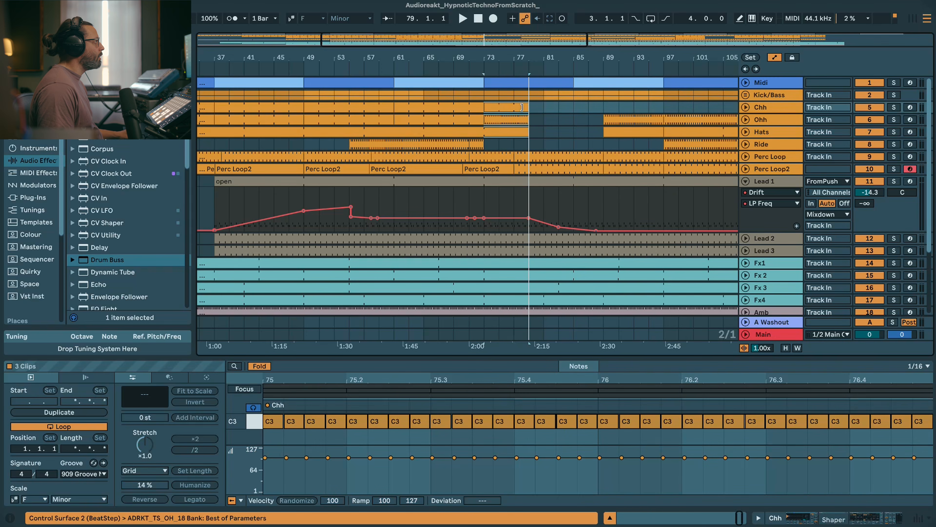
- Set the Mixdown EQ Eight Device On automation to On from bar 73 to 79 and remove the Mixdown clips between bars 71 and 89
scroll(515, 116, down, 5)
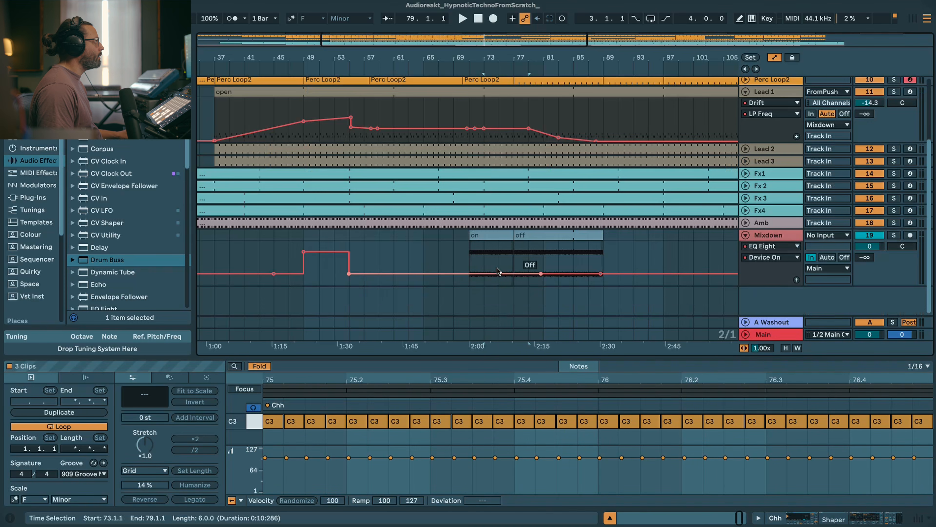
key(Left)
drag(514, 273, 469, 252)
scroll(469, 252, up, 5)
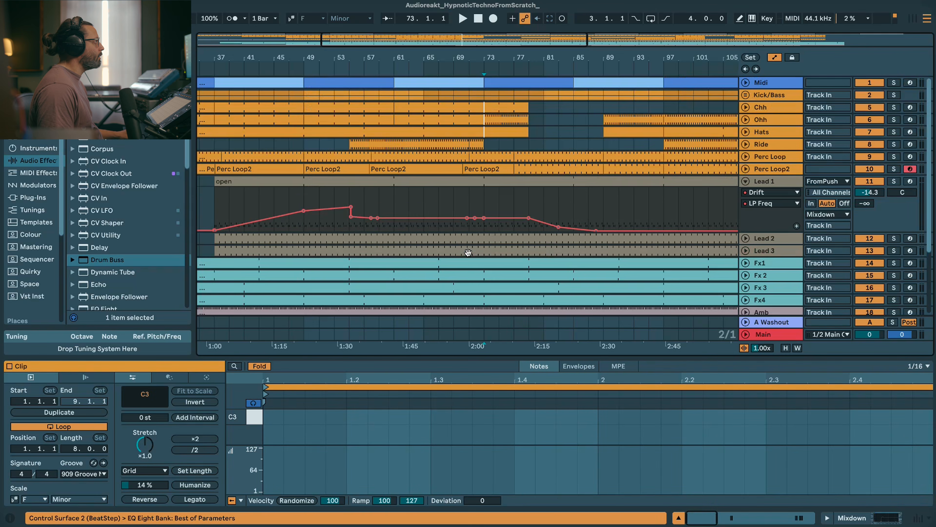
scroll(468, 252, down, 5)
drag(469, 252, 484, 252)
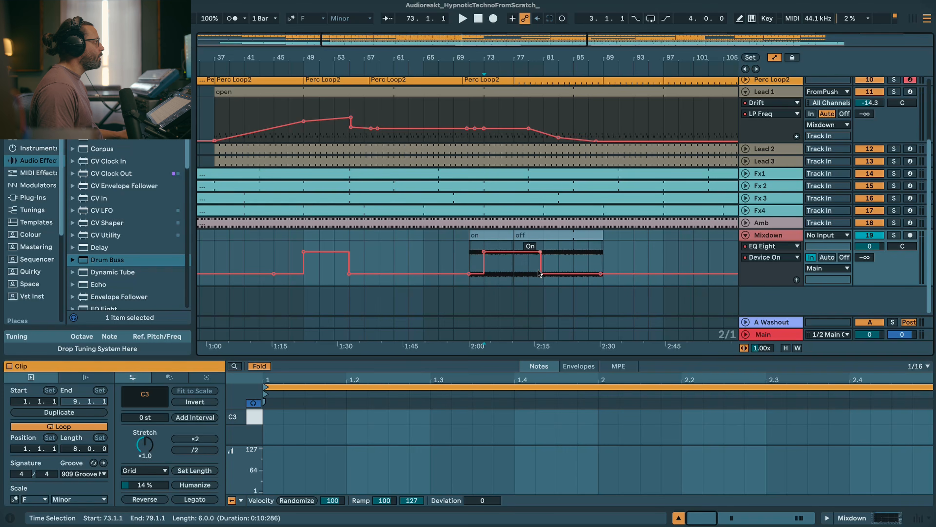
key(ctrl+z)
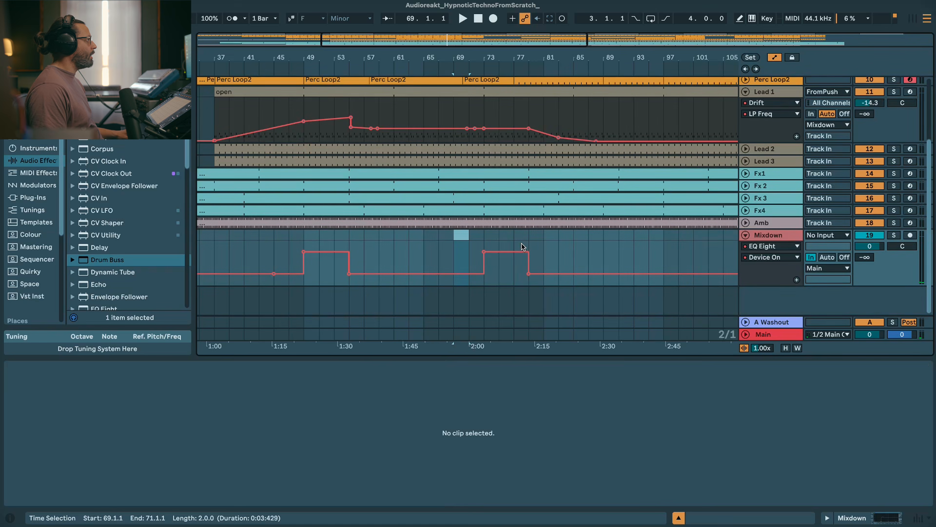
- Play the reworked section from bar 71 and collapse the Lead 1 automation lane
click(469, 201)
key(space)
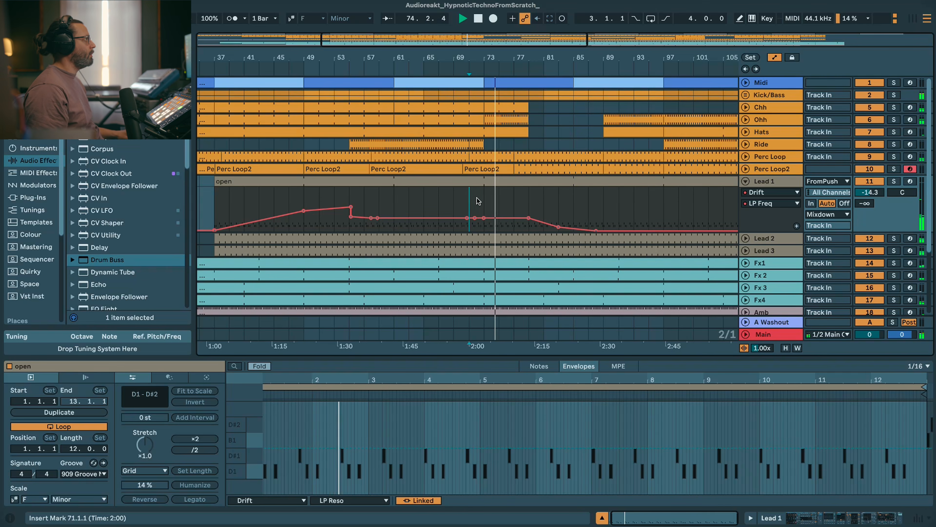
click(746, 181)
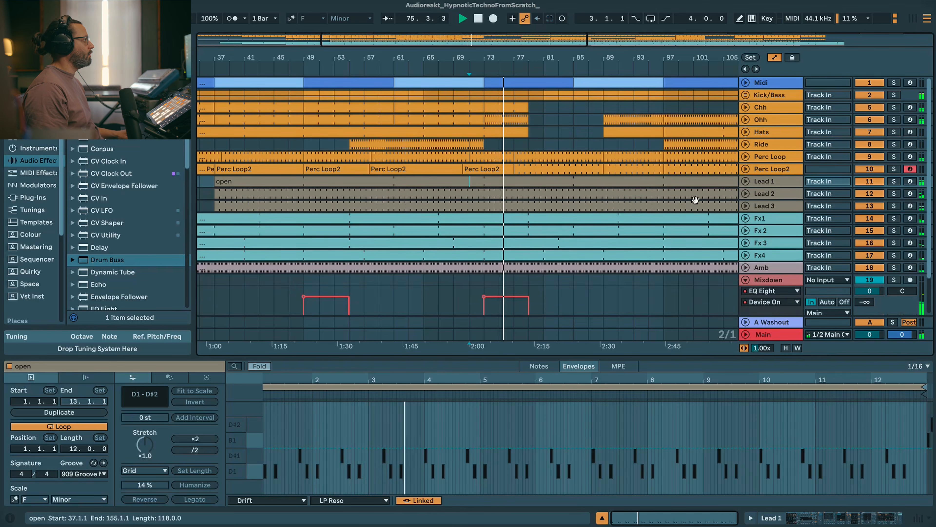
click(746, 281)
click(746, 281)
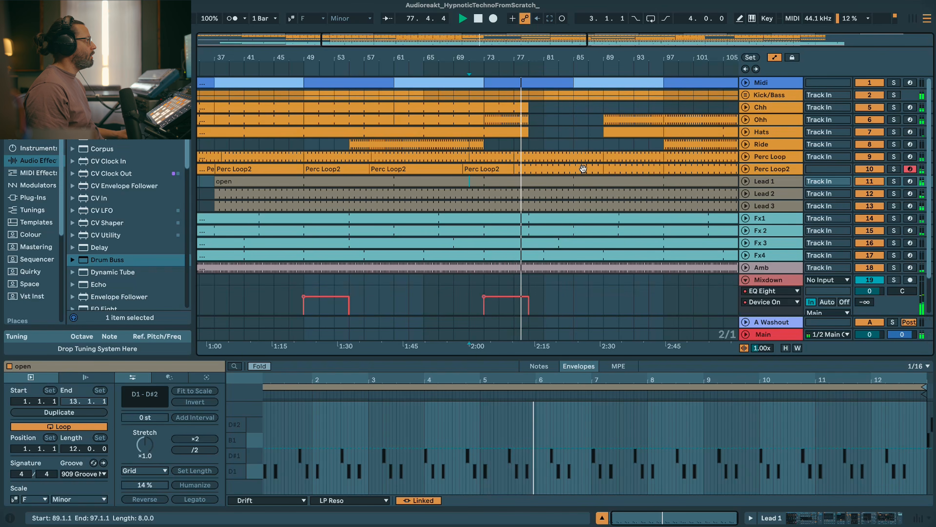
scroll(621, 161, down, 3)
scroll(549, 174, up, 3)
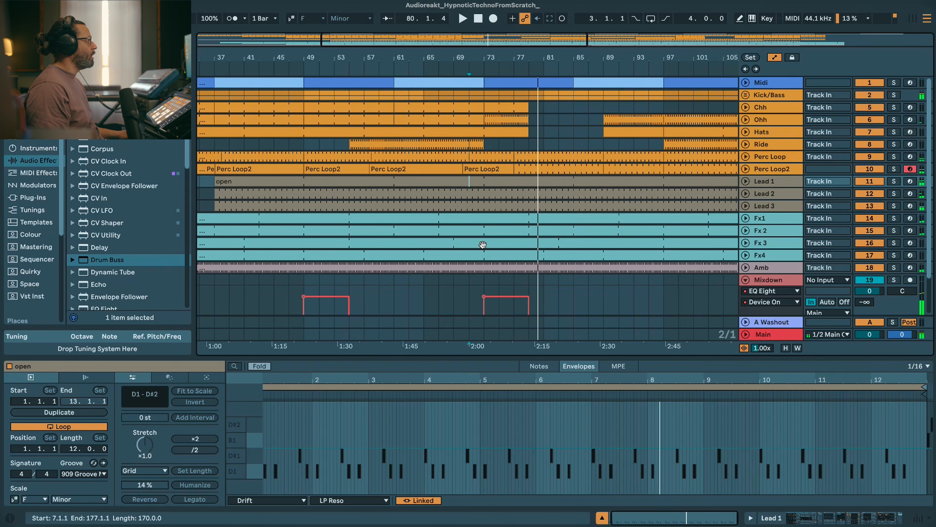
- Delay the Mixdown EQ Eight switch-on to bar 77 and extend the first Ride section to end at the same bar
drag(484, 296, 499, 297)
click(479, 145)
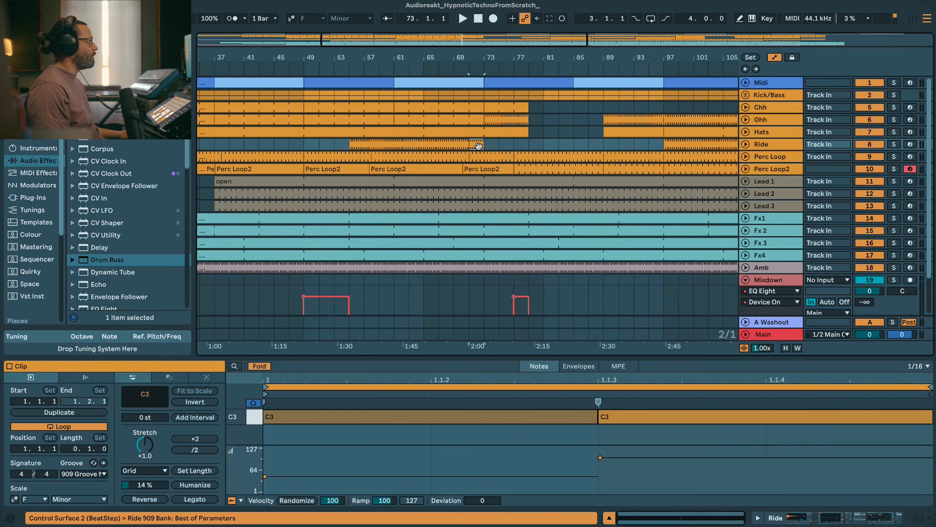
drag(499, 148, 494, 146)
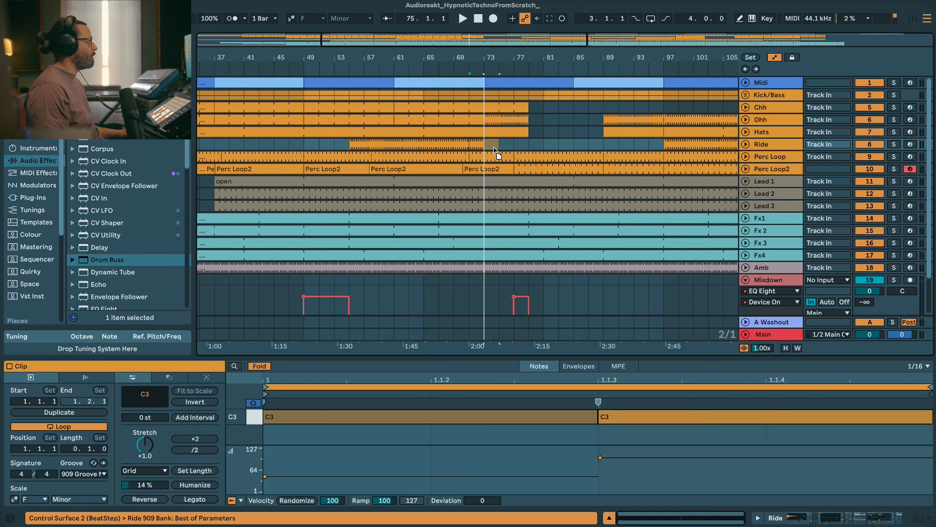
click(464, 144)
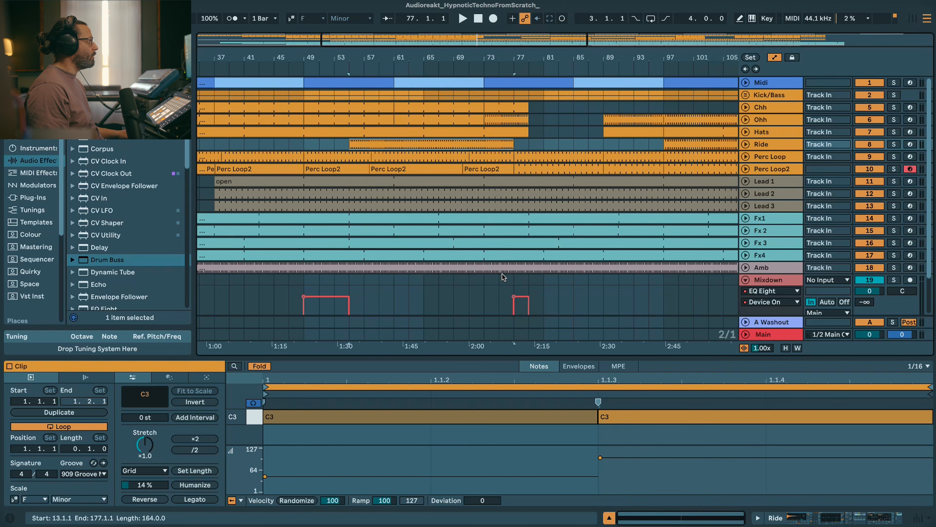
- Play the transition from bar 75 and expand the Lead 1 LP Freq automation to check it against the Mixdown switch
click(504, 296)
key(space)
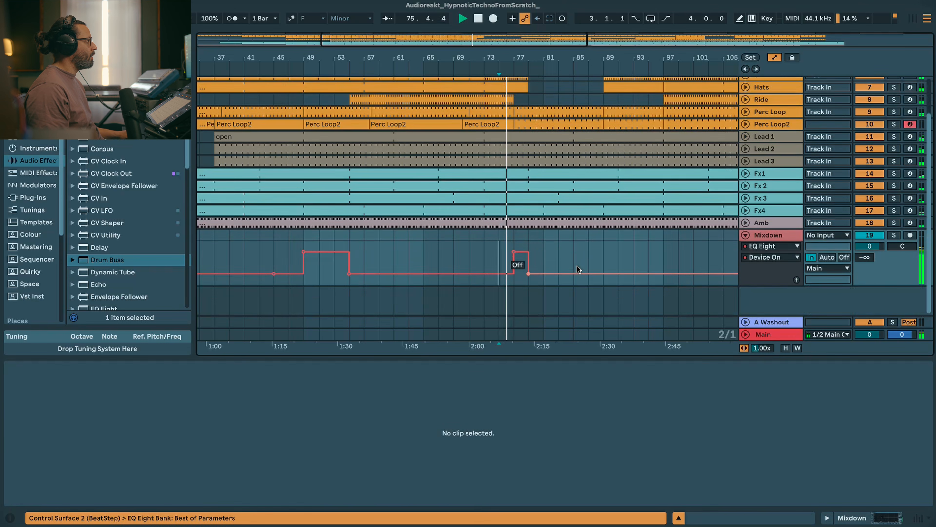
scroll(567, 266, down, 3)
click(746, 136)
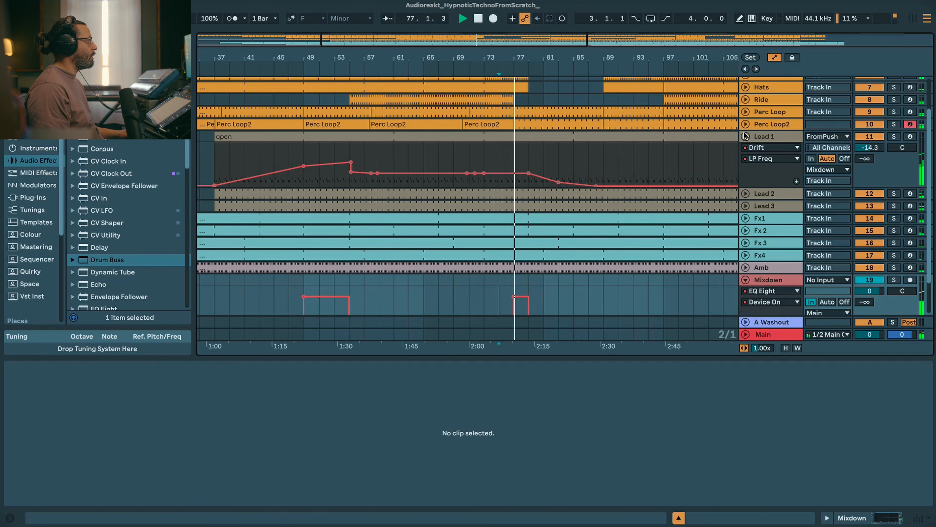
scroll(579, 216, up, 3)
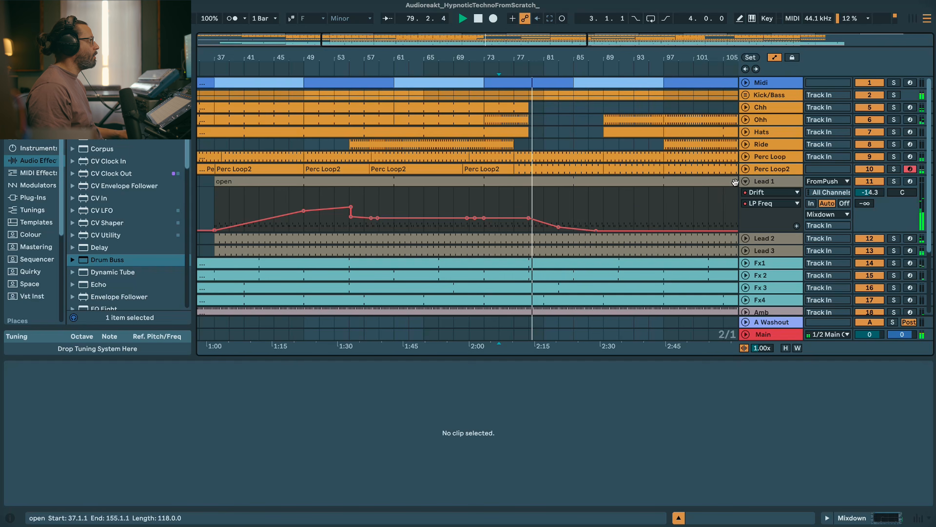
click(745, 180)
- Trim the starts of the second Ohh and Hats sections to bar 91 and play their re-entry from bar 90
scroll(600, 257, down, 1)
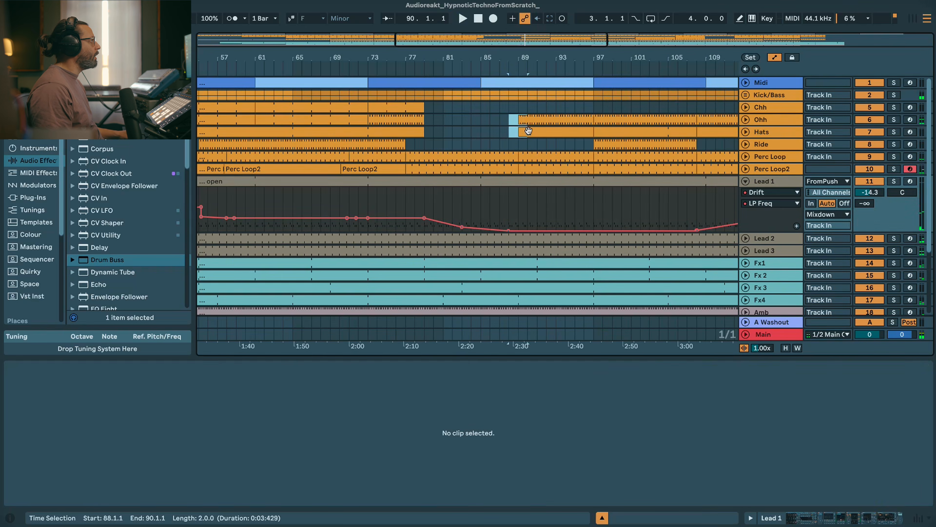
key(shift+Tab)
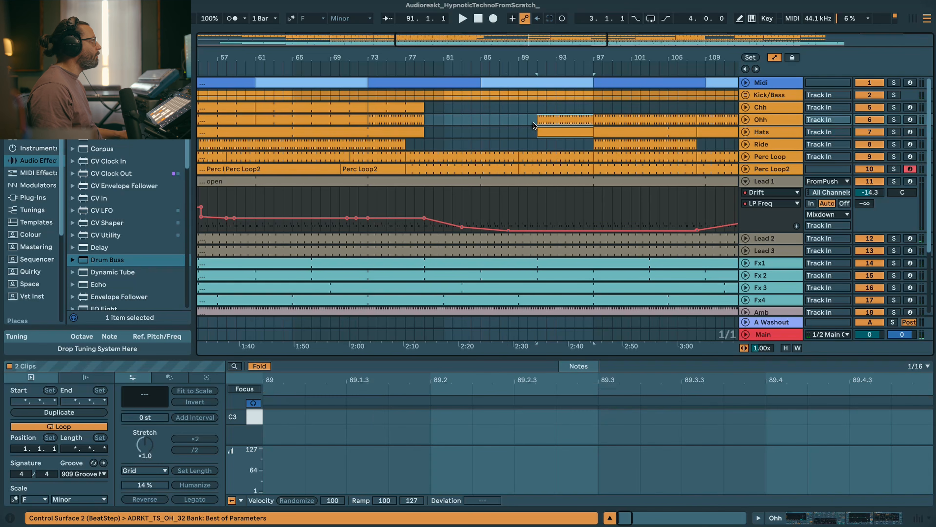
click(529, 120)
scroll(539, 155, down, 5)
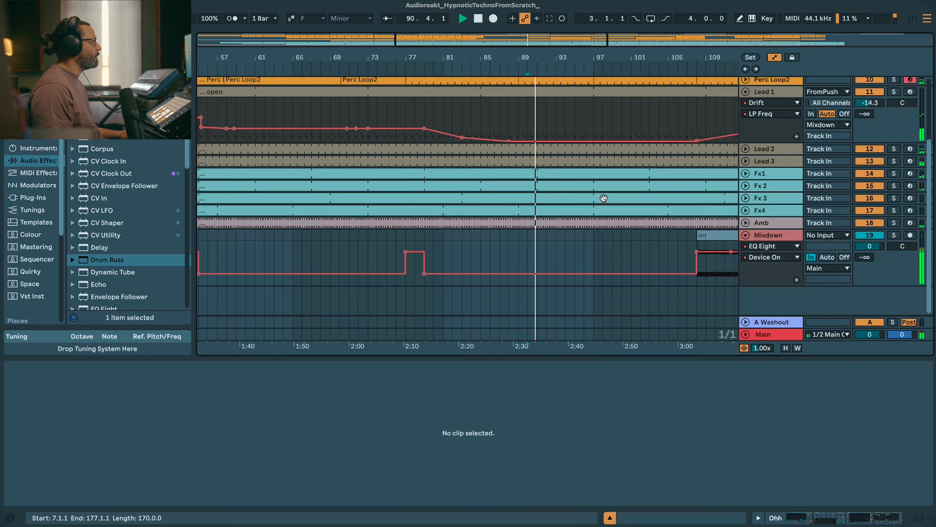
scroll(627, 184, up, 5)
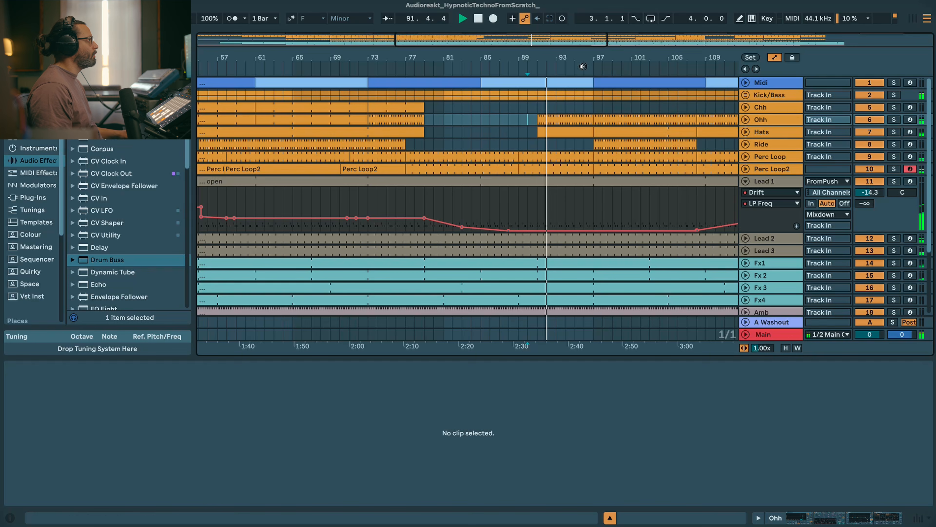
- Play the second Ride section from its entry at bar 97
drag(506, 58, 406, 46)
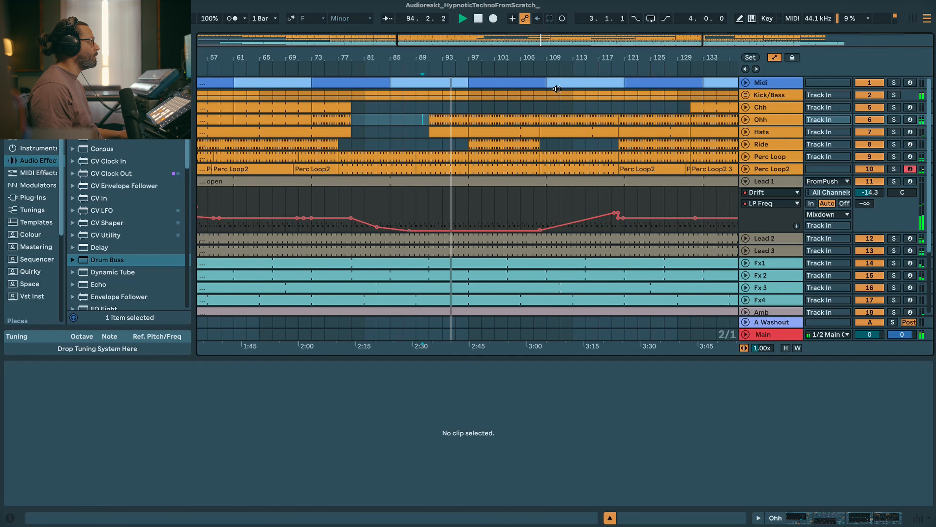
scroll(512, 188, down, 6)
scroll(517, 184, up, 4)
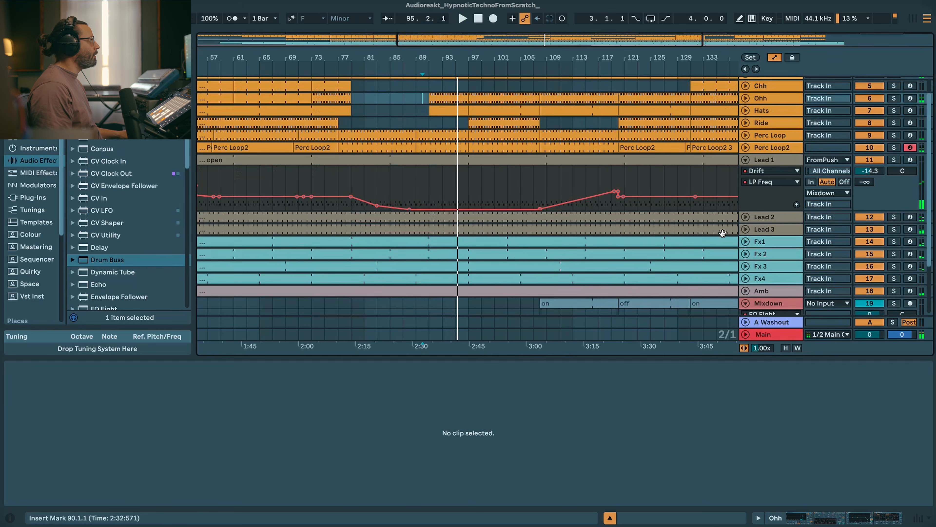
scroll(502, 164, up, 1)
click(478, 141)
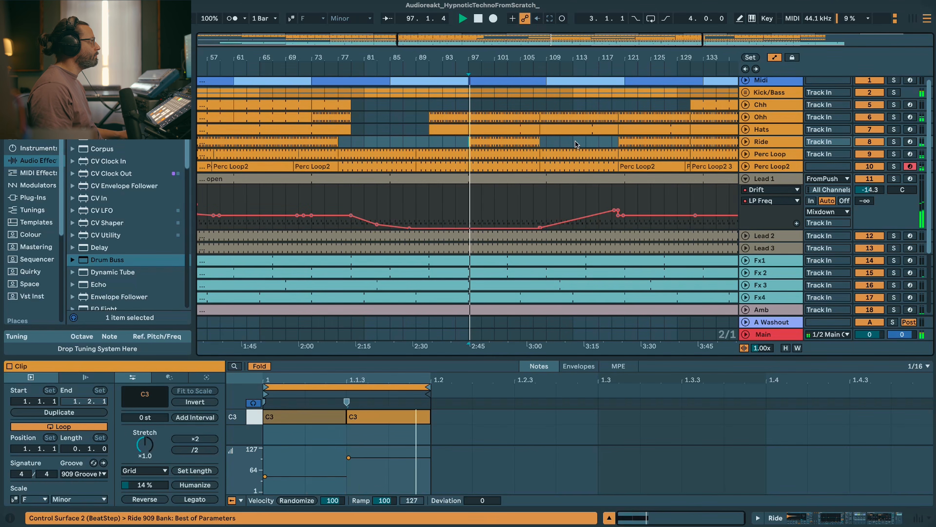
- Play from bar 95 and set the Mixdown EQ Eight Device On automation to On between bars 95 and 97
click(458, 146)
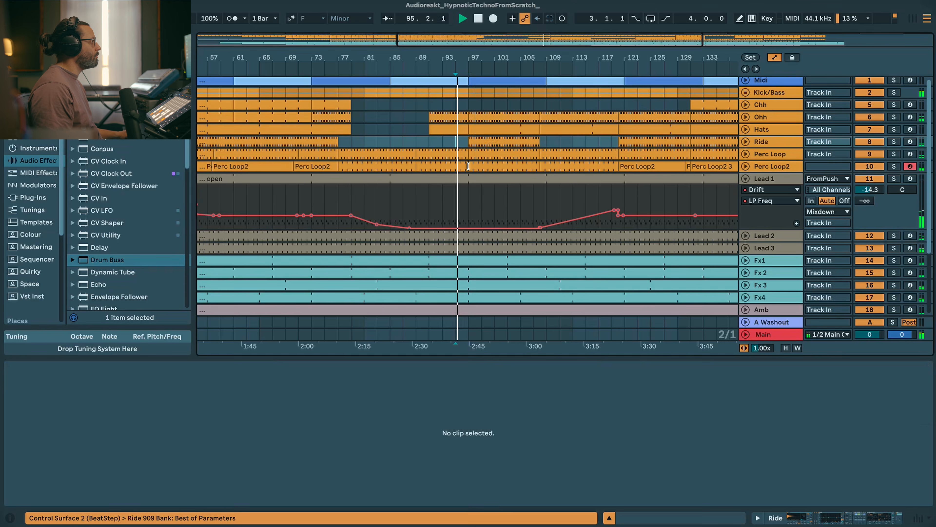
scroll(482, 240, down, 5)
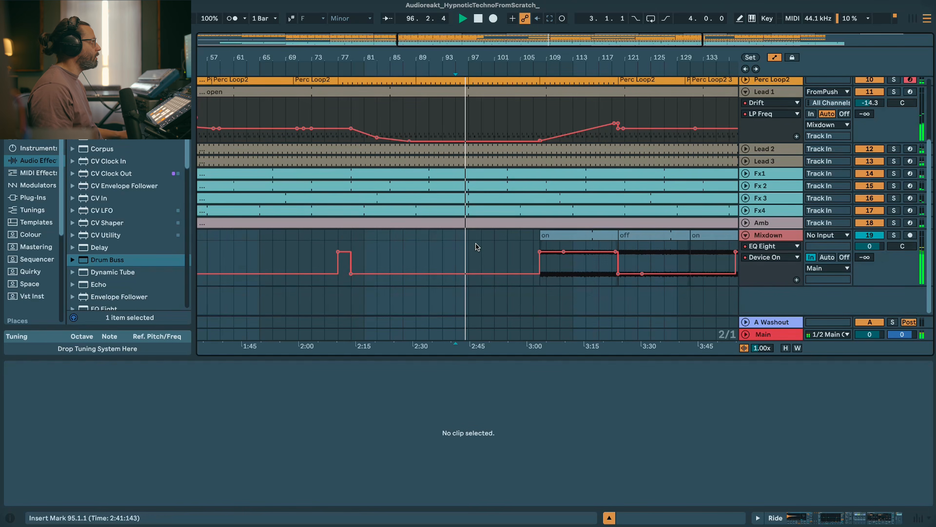
click(468, 273)
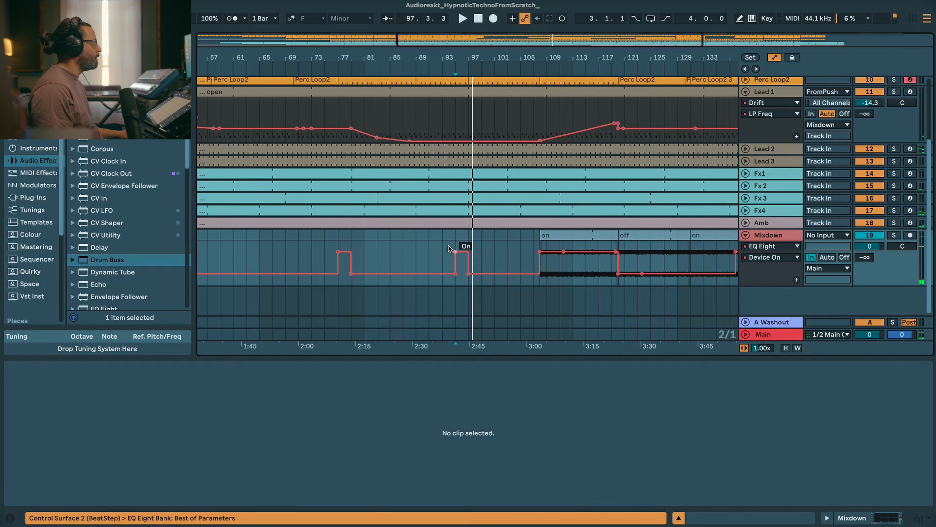
- Extend the end of the first Hats section to bar 81 and trim the start of the second Hats section to bar 95
scroll(528, 245, up, 5)
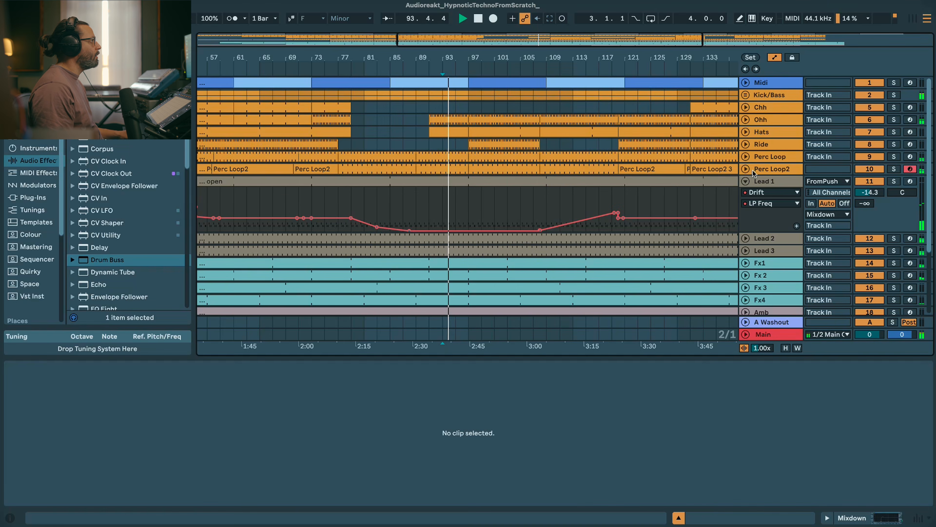
click(746, 132)
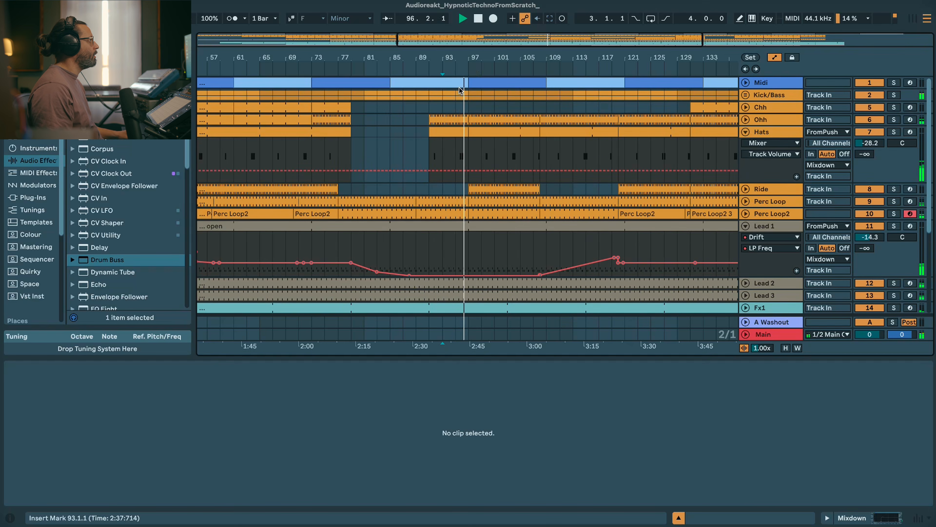
click(348, 134)
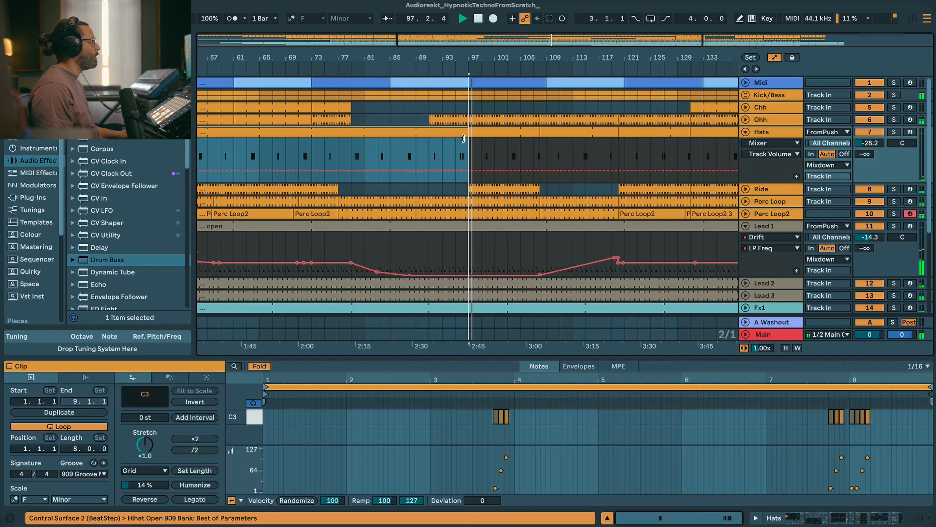
mouse_move(347, 139)
mouse_down()
mouse_move(324, 139)
mouse_move(365, 139)
mouse_up()
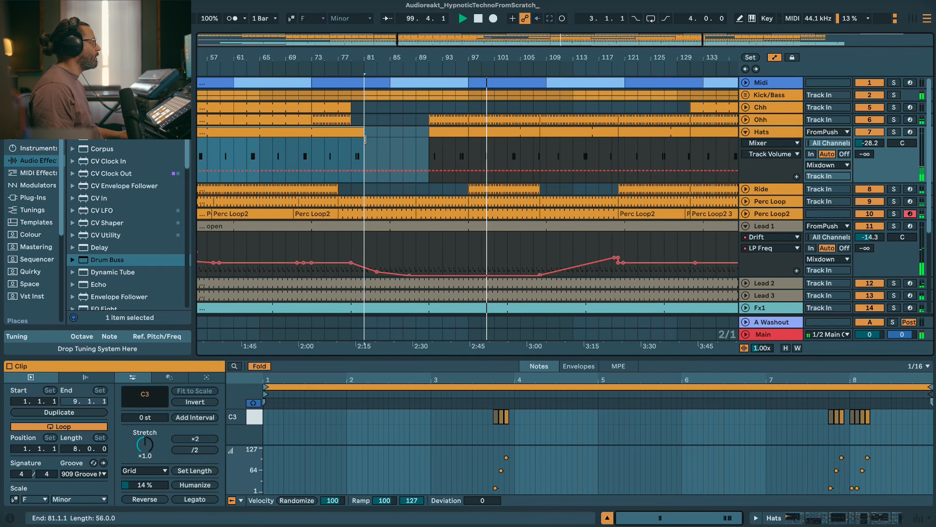
click(364, 143)
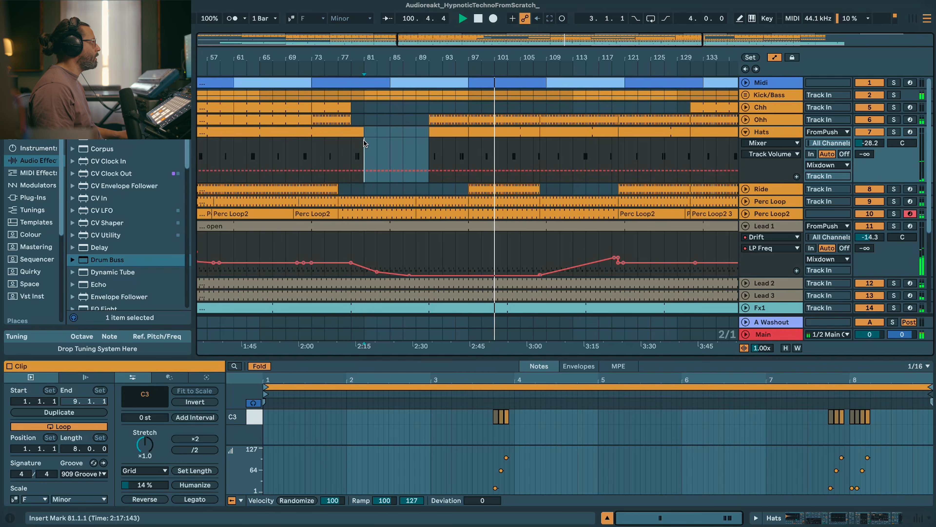
drag(433, 135, 456, 136)
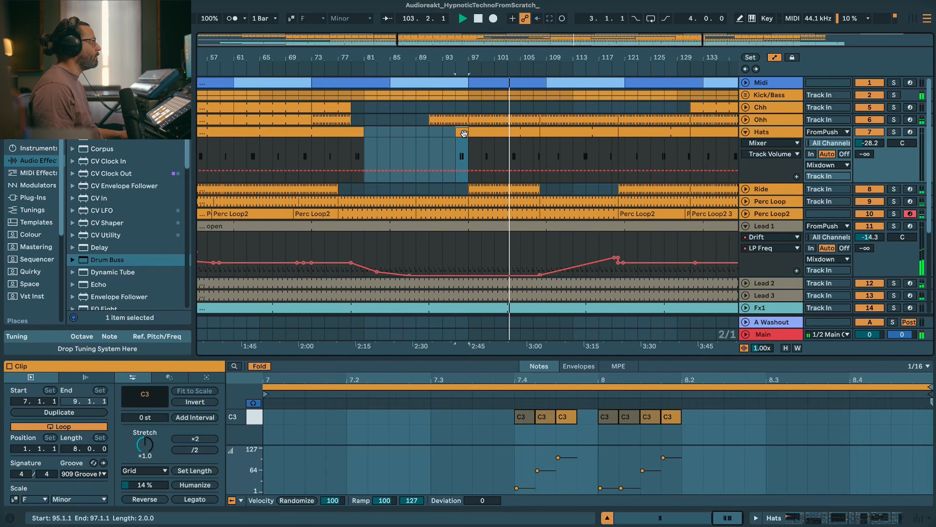
click(486, 134)
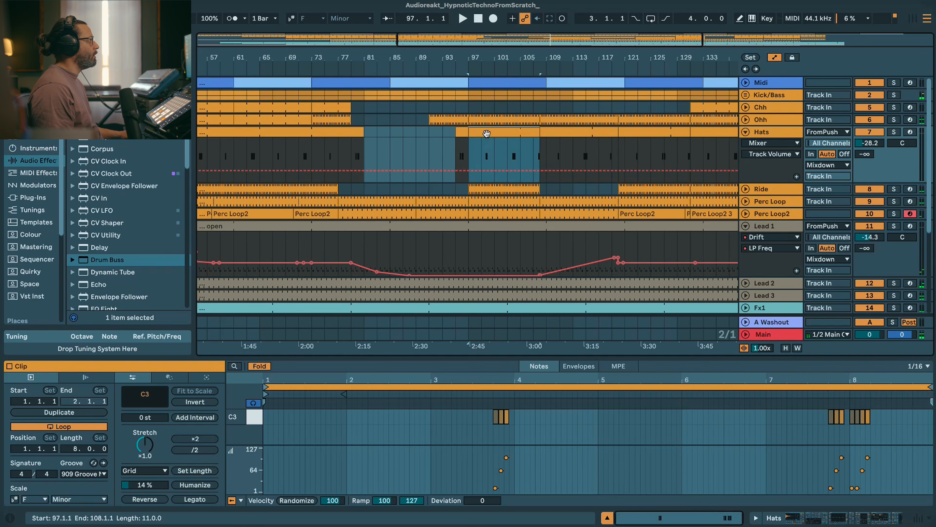
- Move the Mixdown EQ Eight Device On switch-on point from bar 108 to bar 109 and delete the "on" clip there
scroll(536, 159, down, 8)
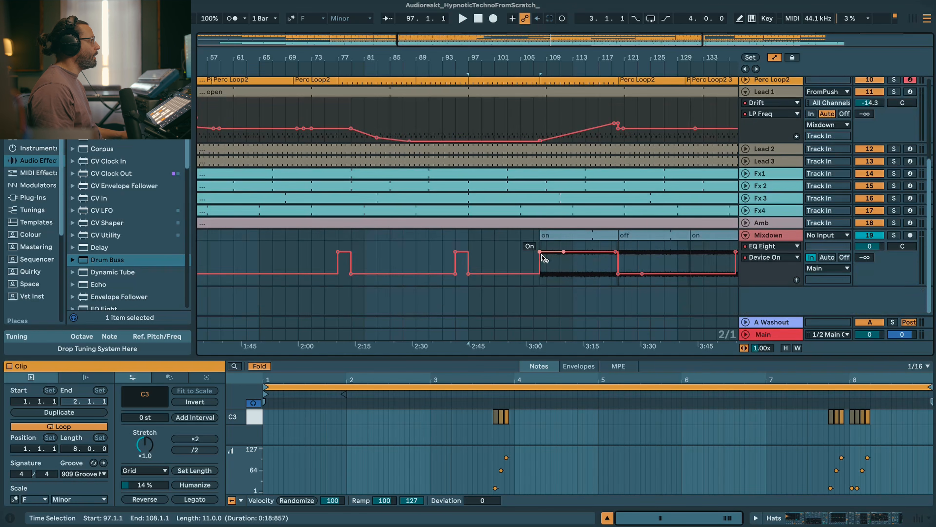
click(545, 258)
drag(539, 251, 546, 252)
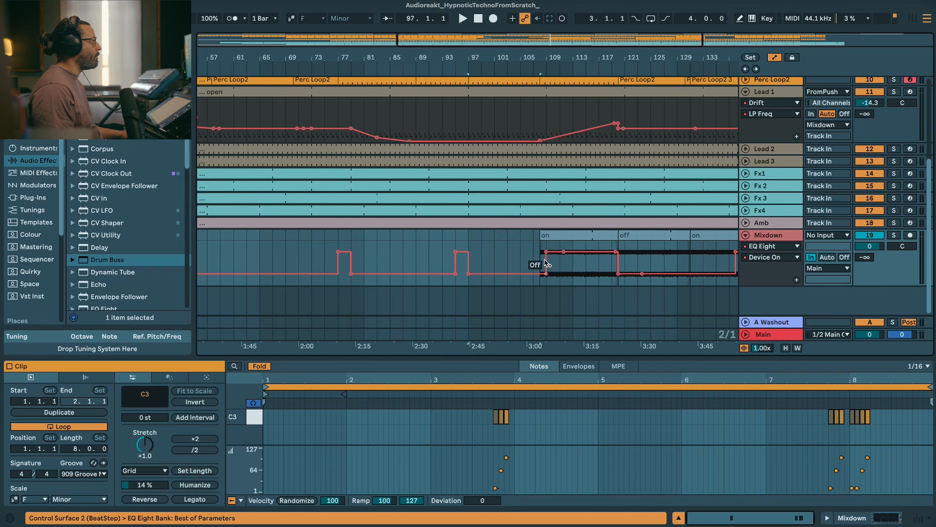
click(544, 236)
scroll(534, 166, up, 8)
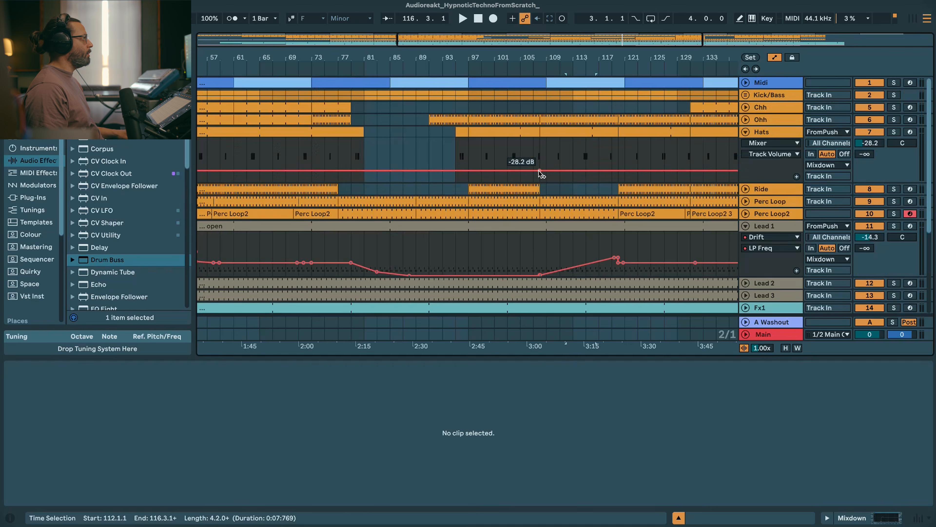
- Play from bar 97 and extend the Hats clip starting there to bar 145, over the clips that follow it
click(532, 154)
key(space)
click(535, 132)
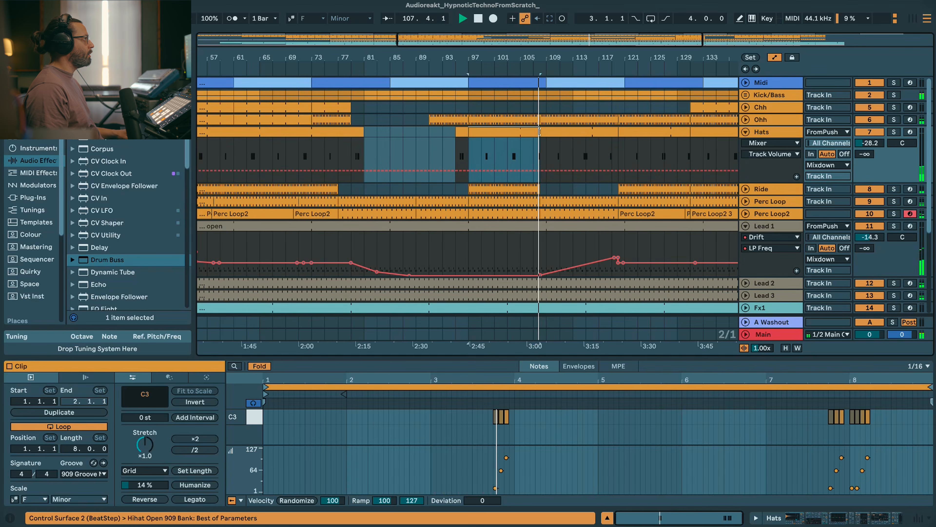
drag(537, 132, 742, 139)
scroll(575, 210, down, 8)
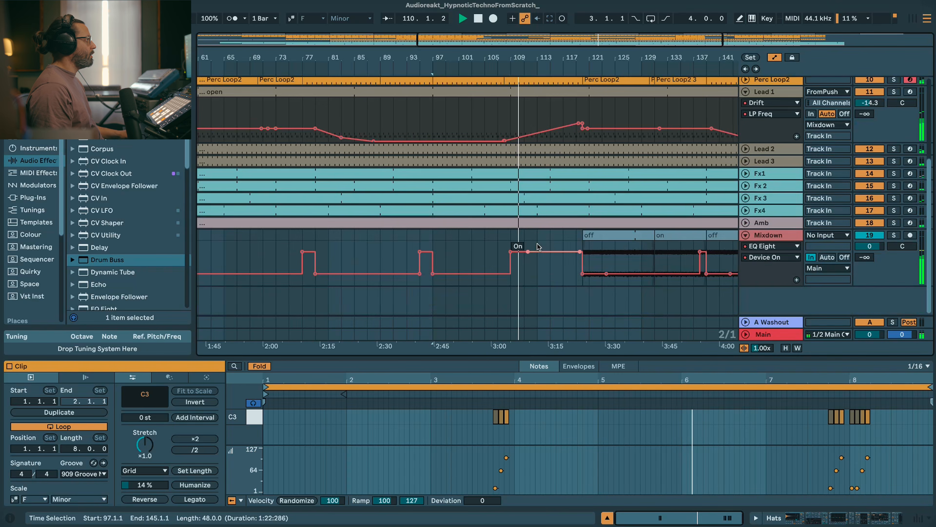
- Add a low breakpoint to the Lead 1 LP Freq automation at bar 109 to start the rise there, and play from that bar
scroll(526, 249, up, 8)
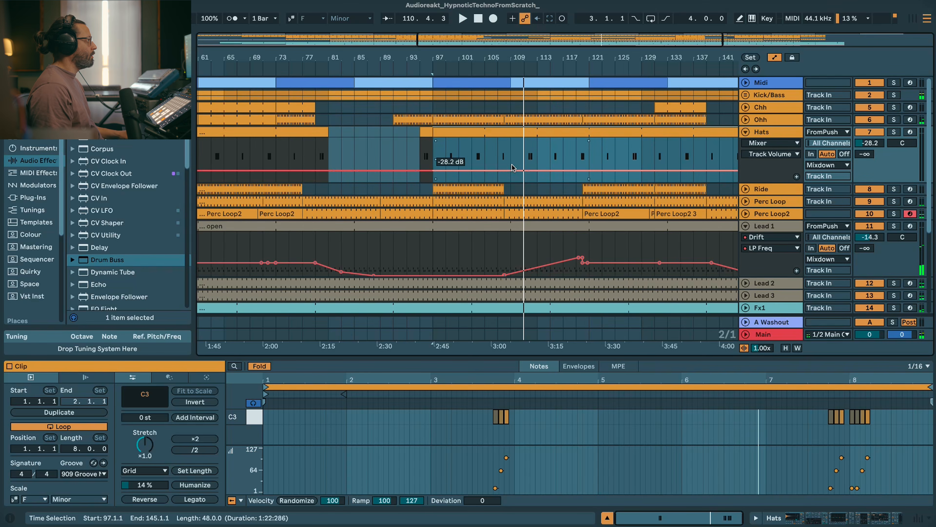
click(505, 276)
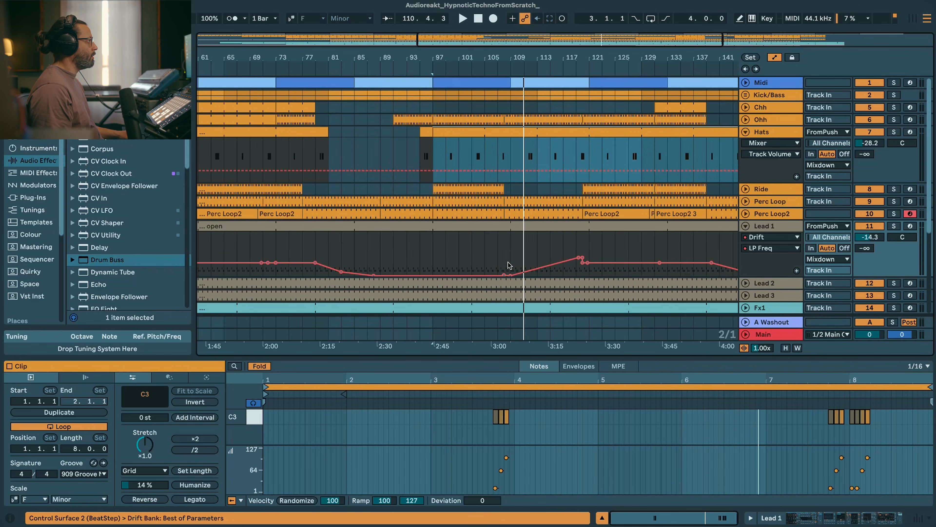
click(508, 265)
key(space)
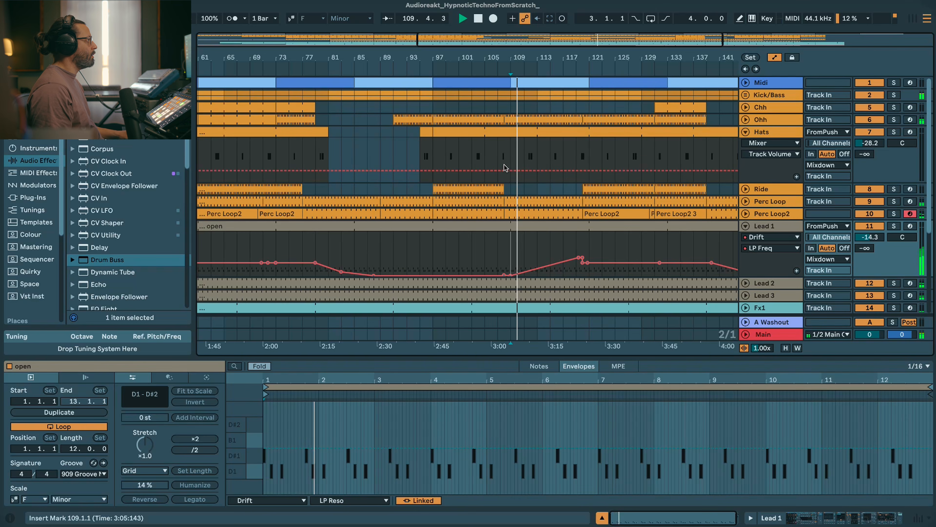
- Extend the end of the second Ride section to bar 109 and play the transition from bar 107
click(501, 184)
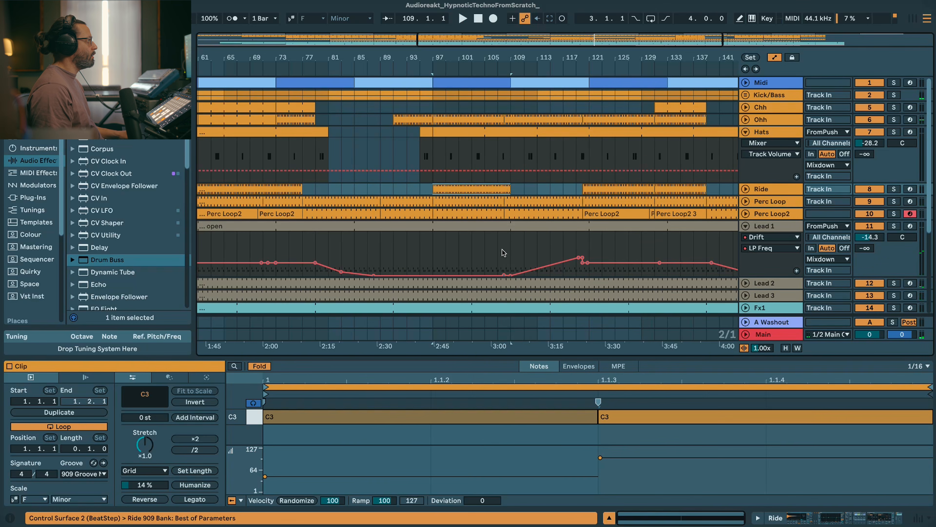
click(503, 253)
key(space)
scroll(502, 247, down, 5)
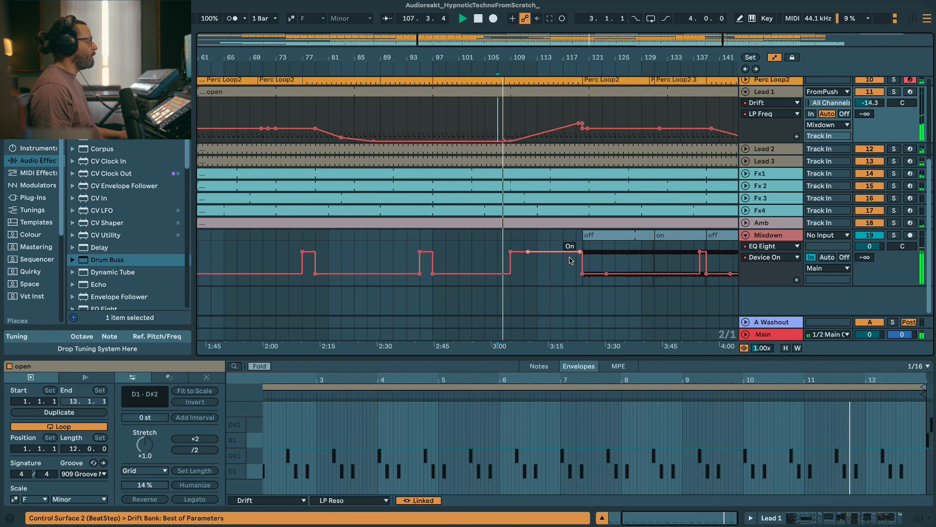
scroll(578, 269, up, 5)
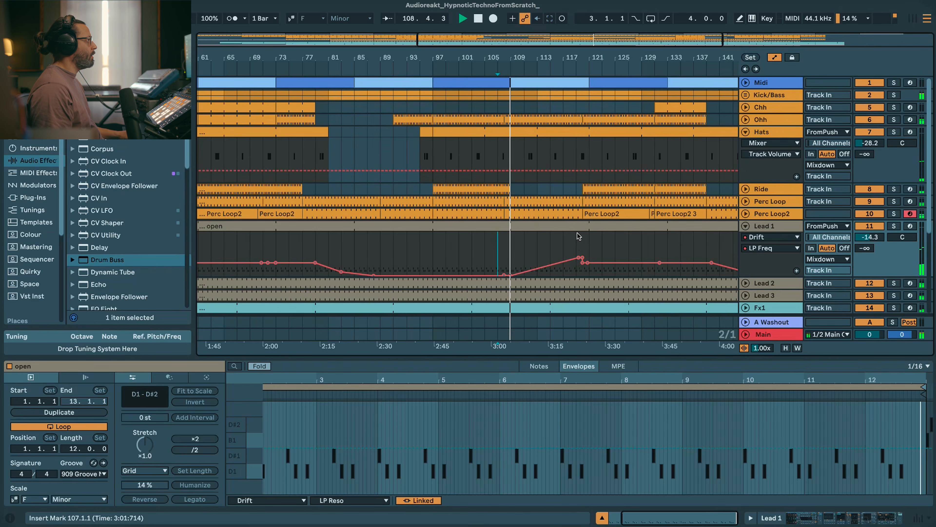
- Remove the extra breakpoints from the Lead 1 LP Freq rise starting at bar 108, and trim the third Ride section's start to bar 121
click(746, 132)
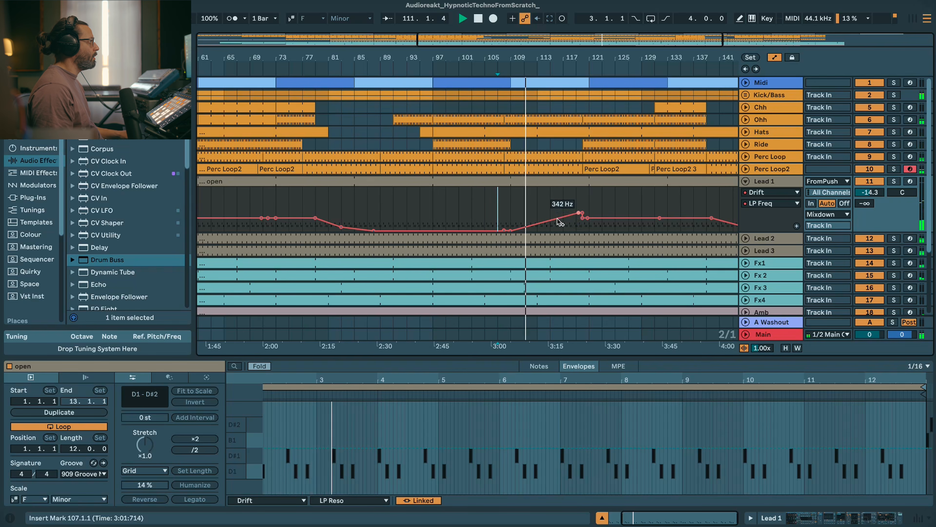
drag(508, 231, 579, 216)
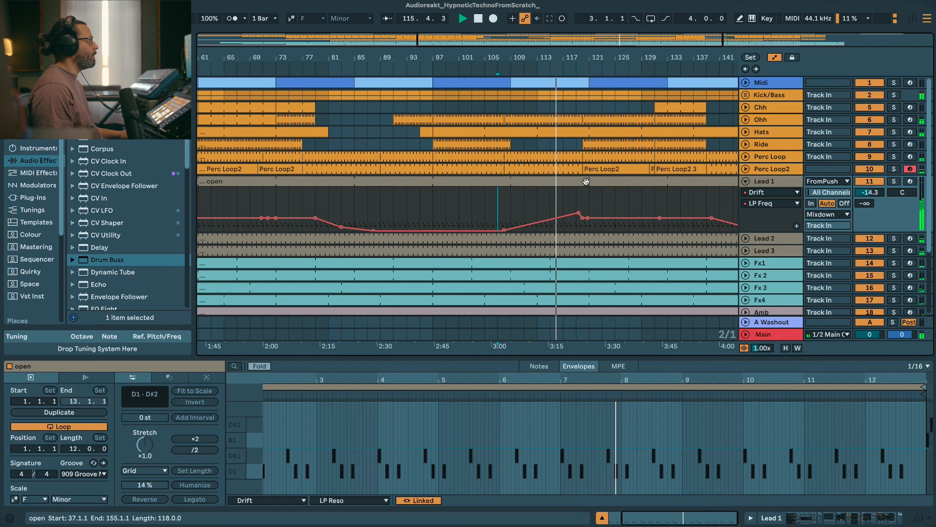
click(592, 143)
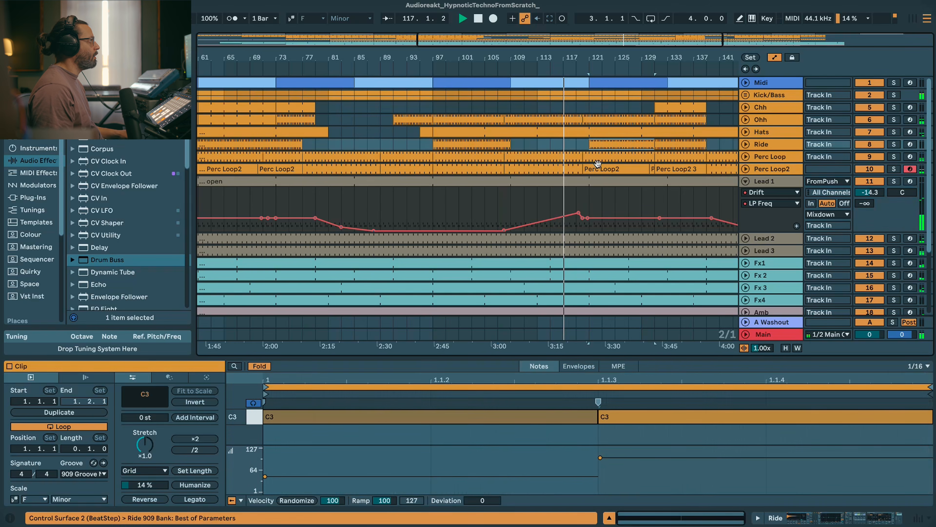
- Move the Lead 1 LP Freq peak and drop to bar 121 and raise the peak to 517 Hz while playing from bar 119
click(578, 216)
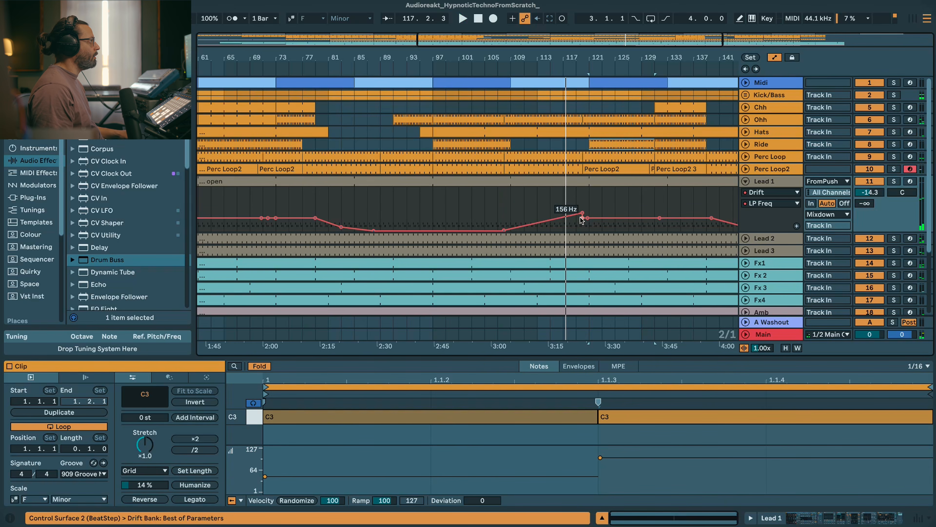
click(571, 228)
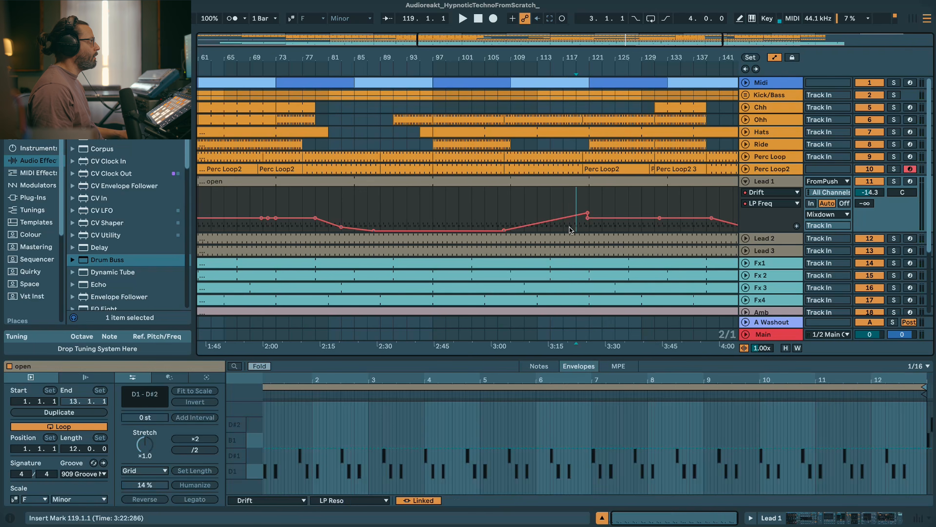
drag(587, 214, 587, 212)
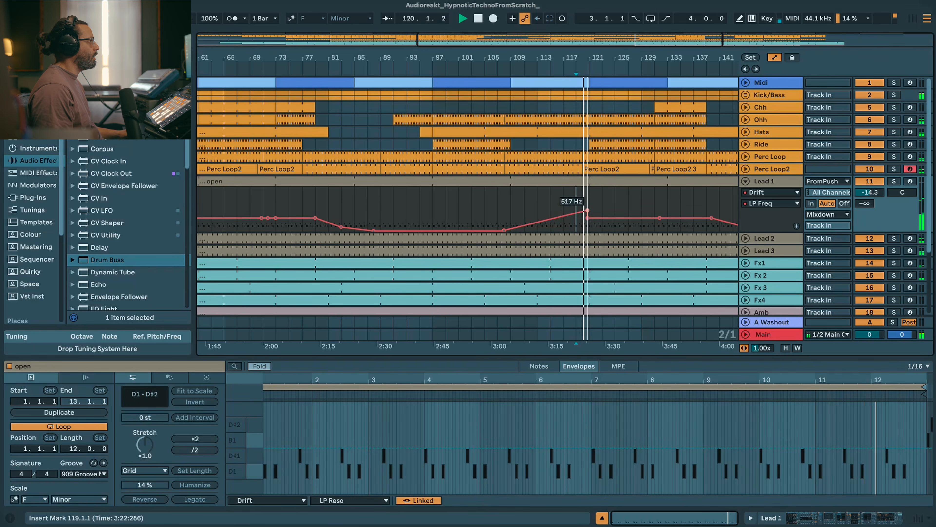
- Trim the start of the Mixdown "off" clip to bar 129 and move the EQ Eight switch-off point to bar 121
scroll(589, 255, down, 5)
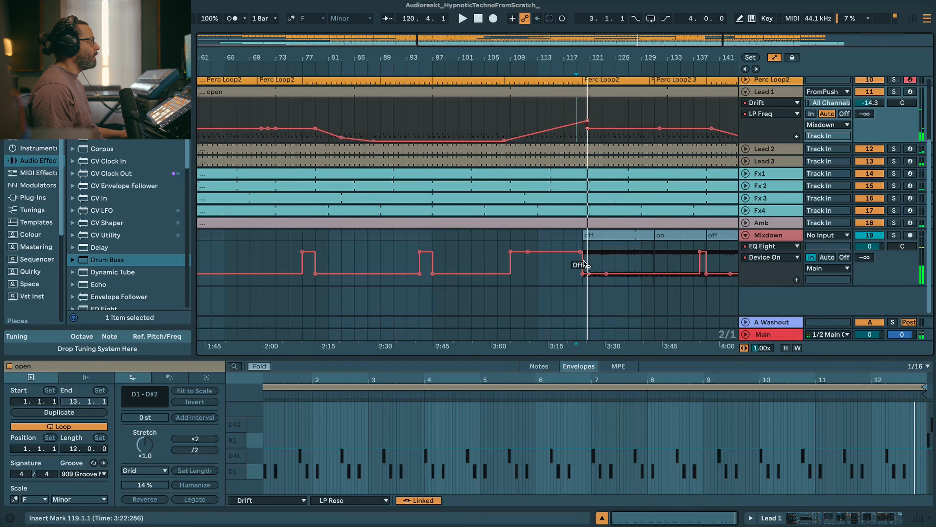
drag(587, 231, 641, 235)
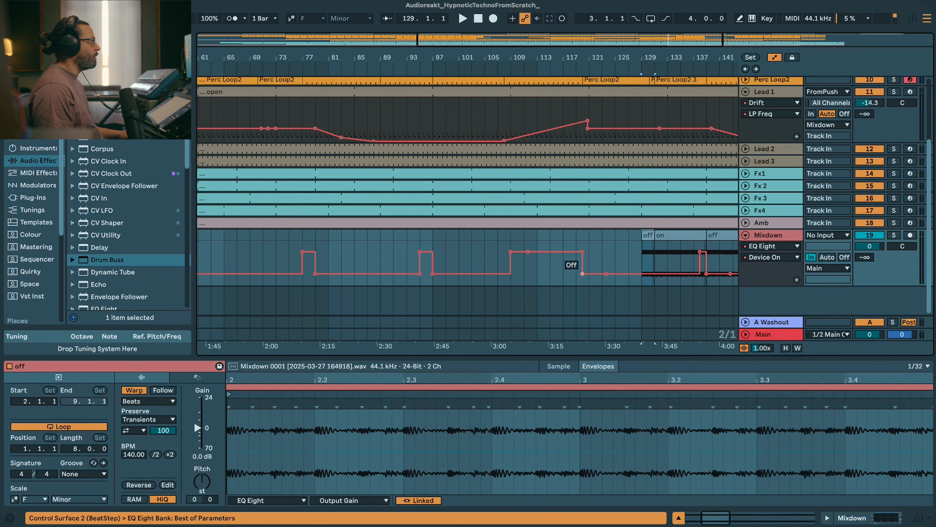
drag(583, 268, 589, 267)
- Play from bar 117 and raise the Lead 1 LP Freq peak at bar 121 slightly further
click(567, 279)
key(space)
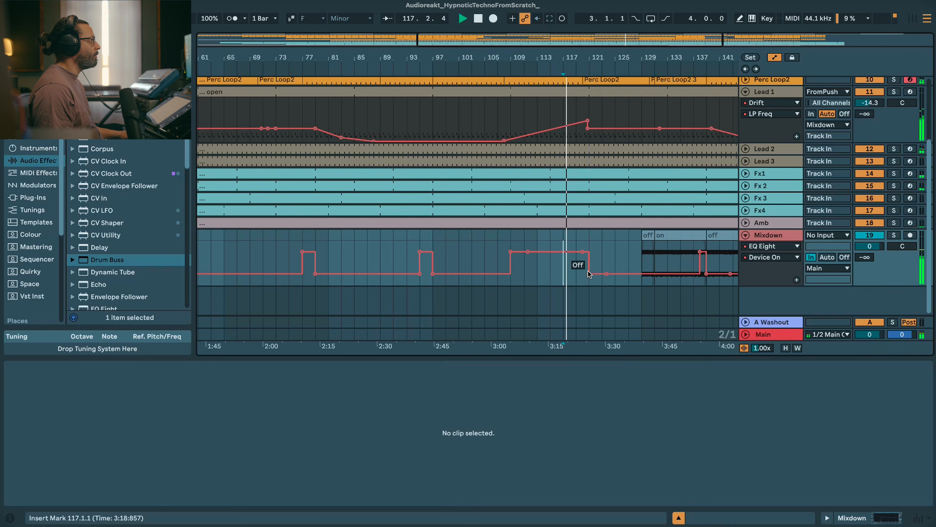
scroll(585, 217, up, 5)
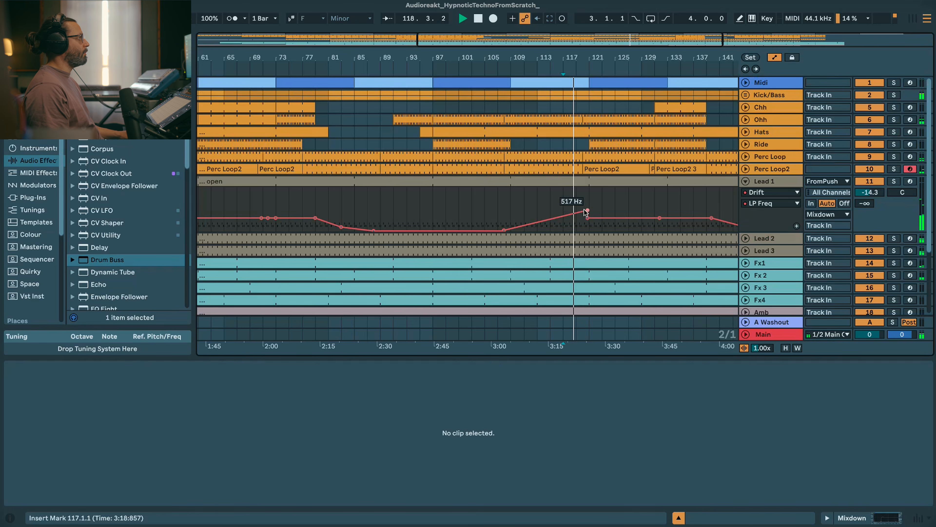
drag(588, 210, 587, 208)
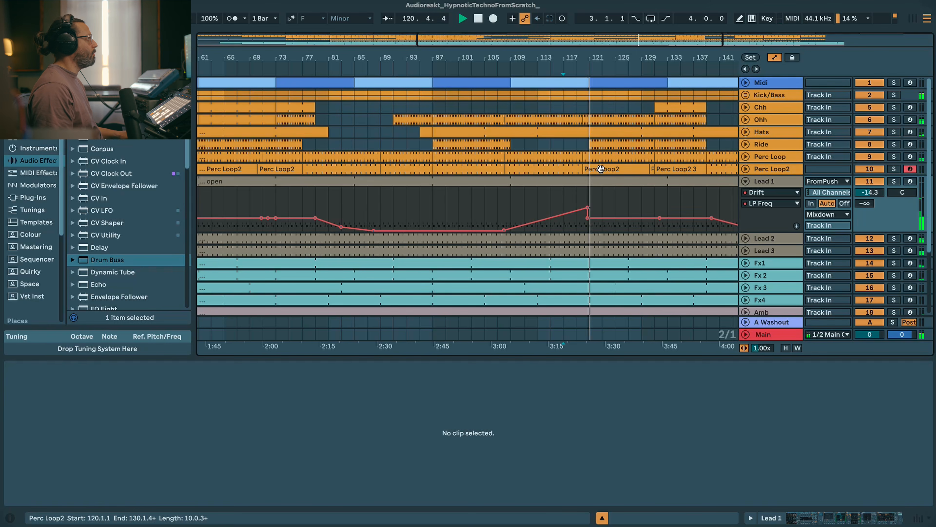
- Collapse the Lead 1 automation and delete the Mixdown "off", "on" and "off" clips between bars 129 and 147
drag(542, 34, 622, 40)
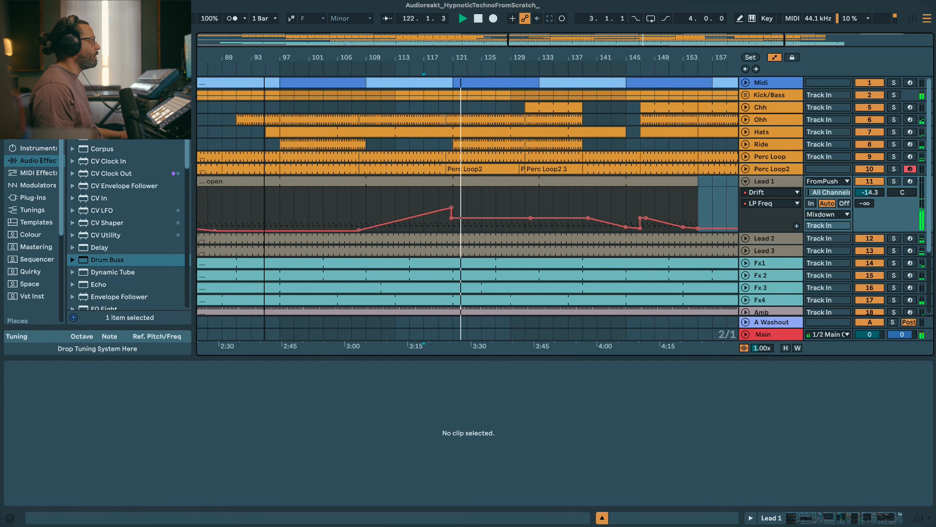
scroll(557, 165, down, 1)
click(745, 170)
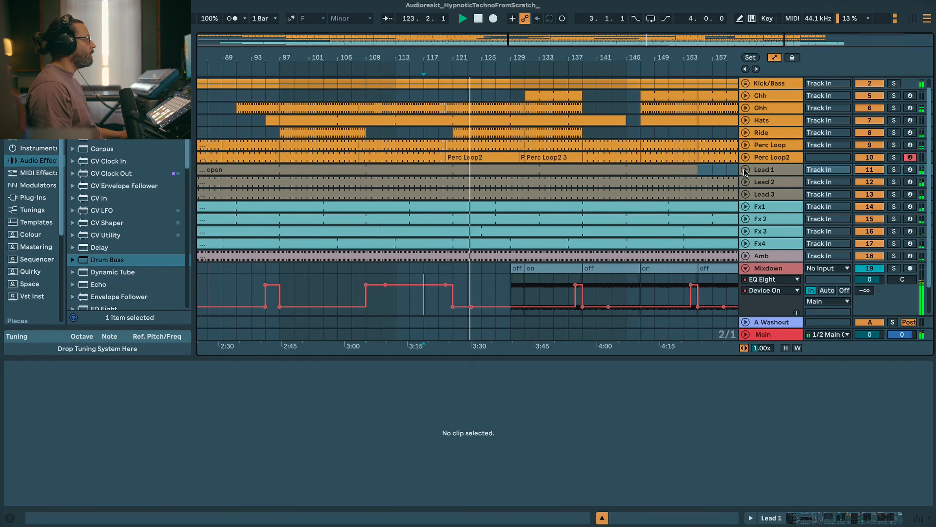
click(519, 268)
key(Delete)
click(573, 268)
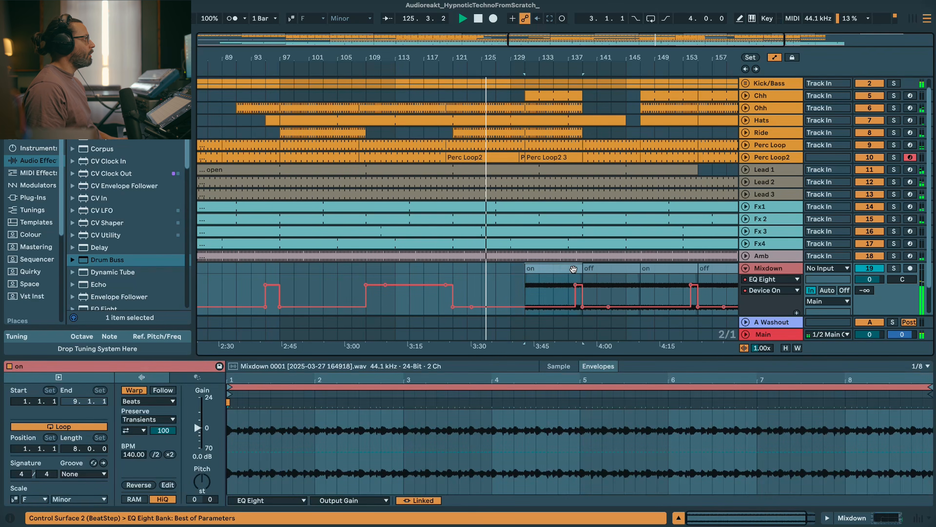
key(Delete)
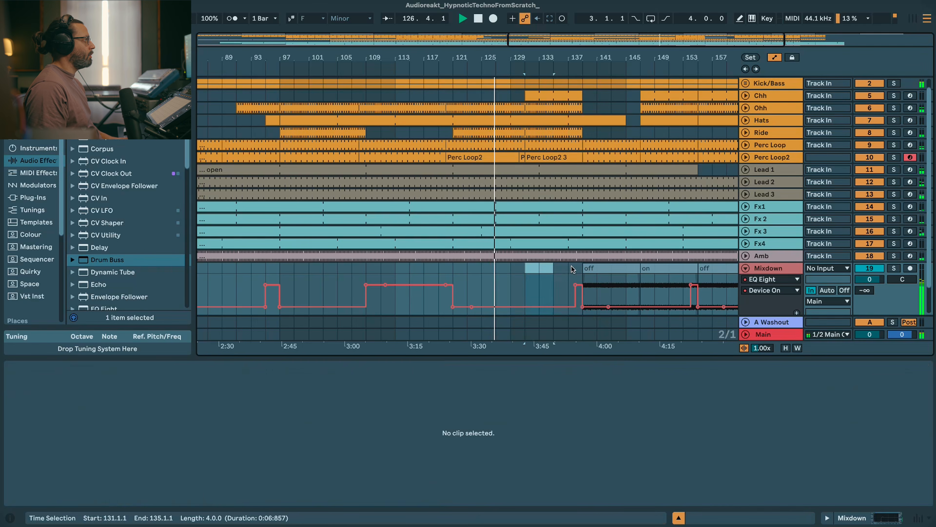
click(583, 267)
key(Delete)
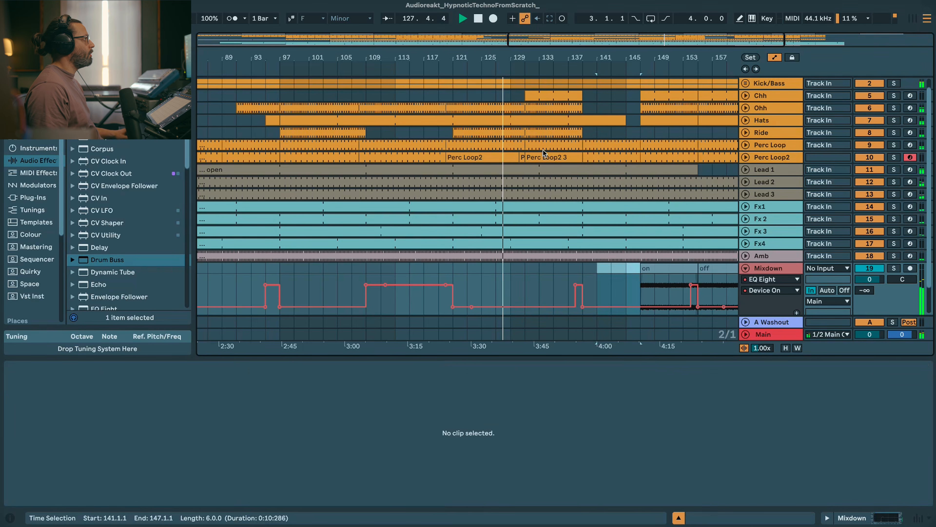
scroll(537, 111, up, 1)
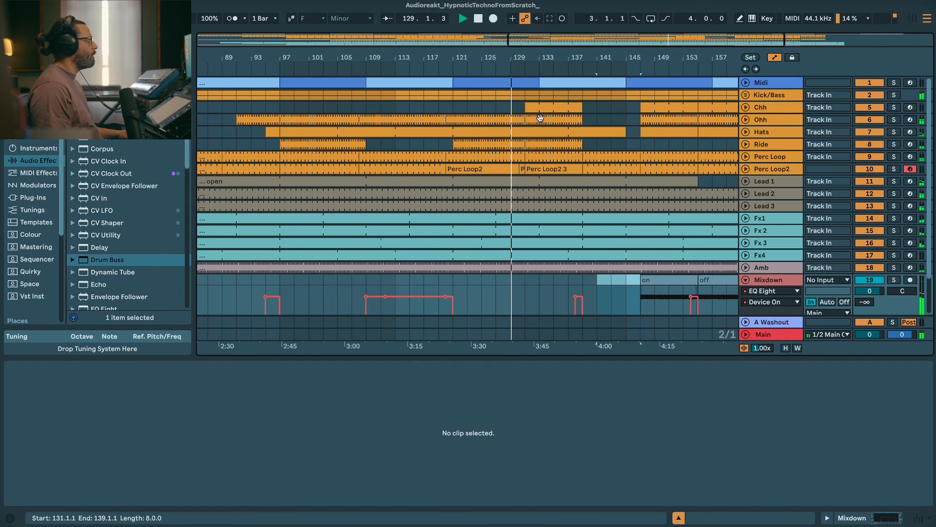
- Extend the start of the Chh clip back to bar 127 and trim the end of the Hats clip to bar 141
drag(525, 108, 496, 108)
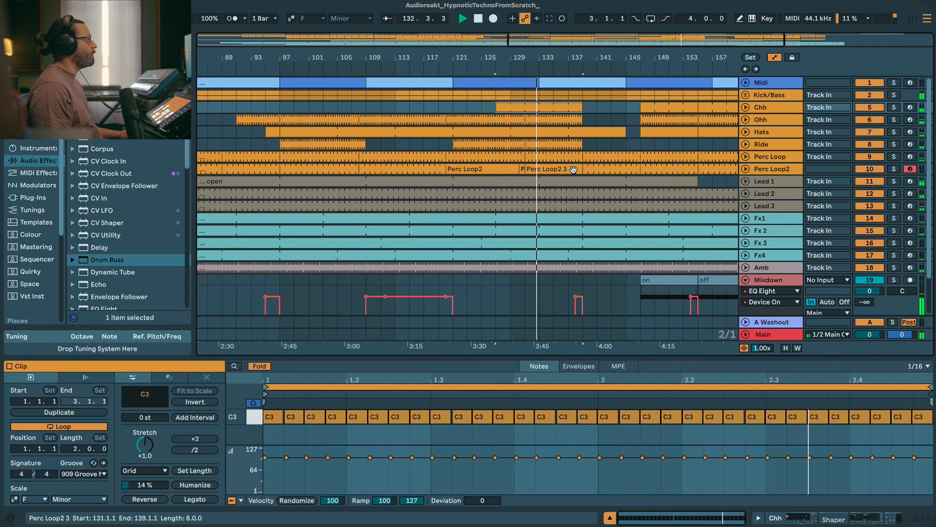
scroll(691, 181, down, 1)
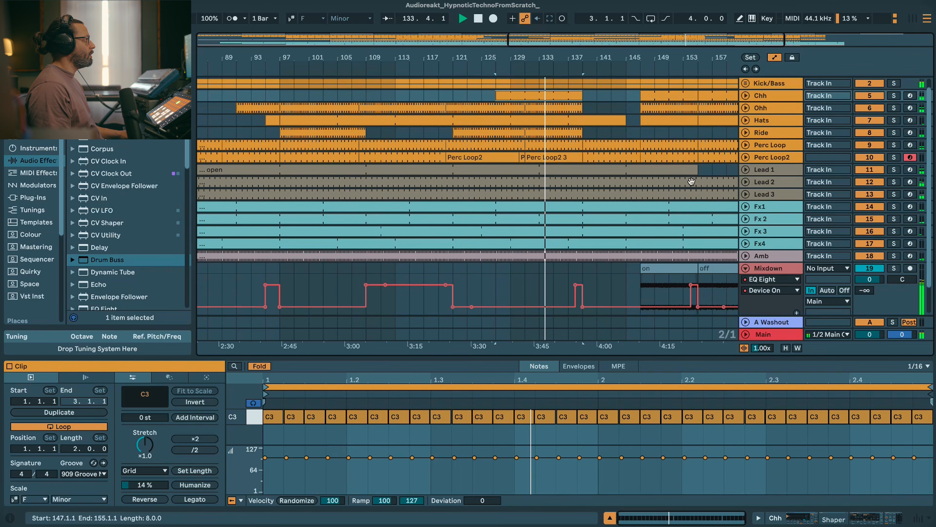
scroll(692, 181, up, 2)
drag(279, 59, 85, 70)
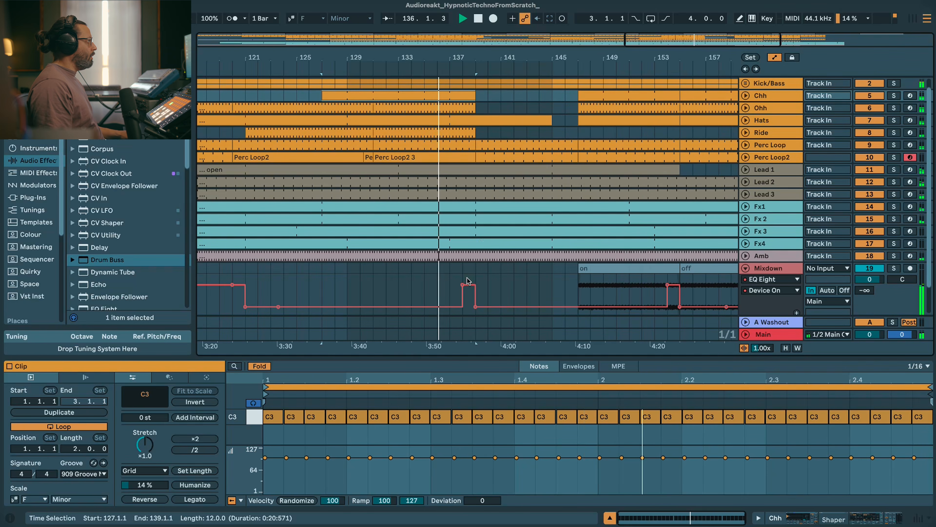
mouse_move(462, 285)
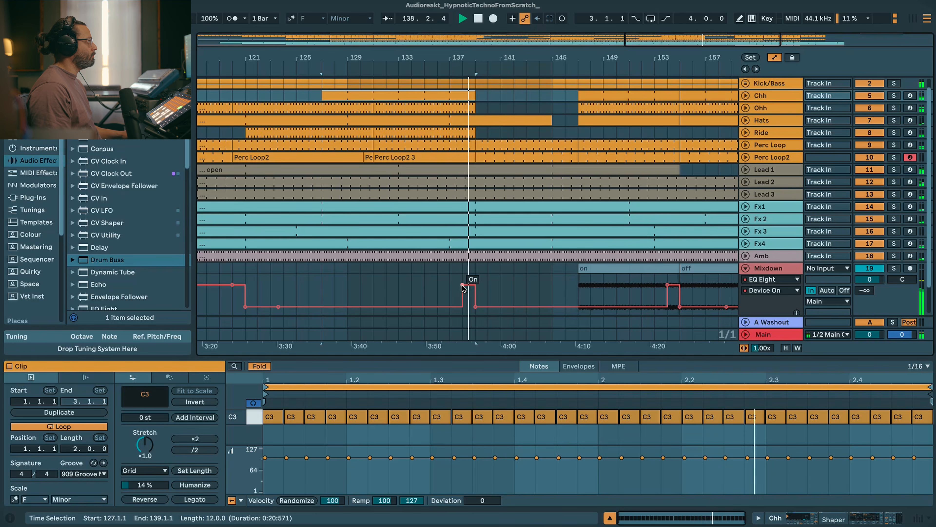
scroll(471, 267, up, 1)
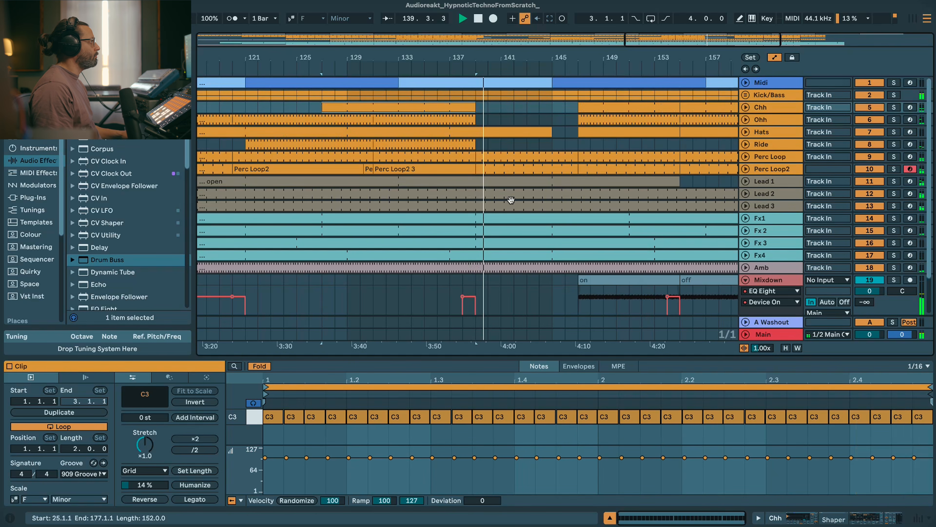
drag(552, 132, 495, 133)
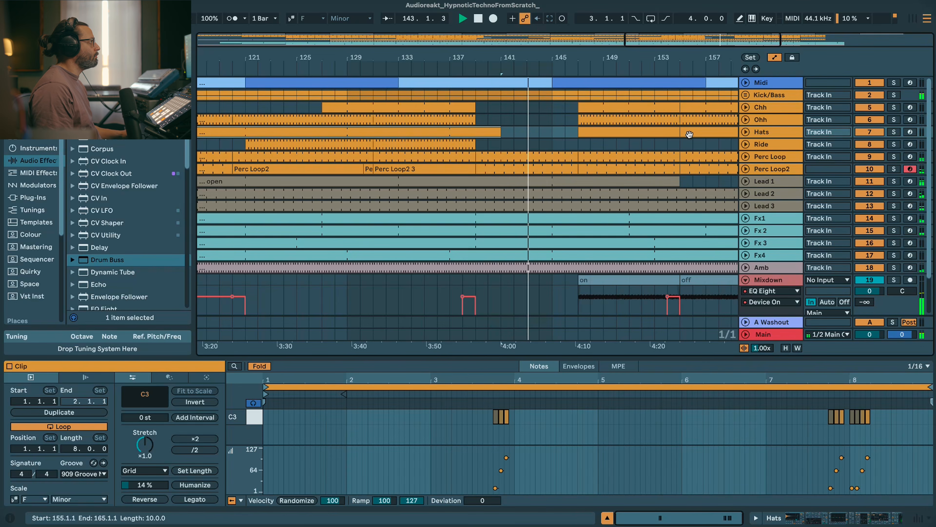
- Expand the Lead 1 LP Freq automation and play the section from bar 133 to check it against the drum clips
click(746, 182)
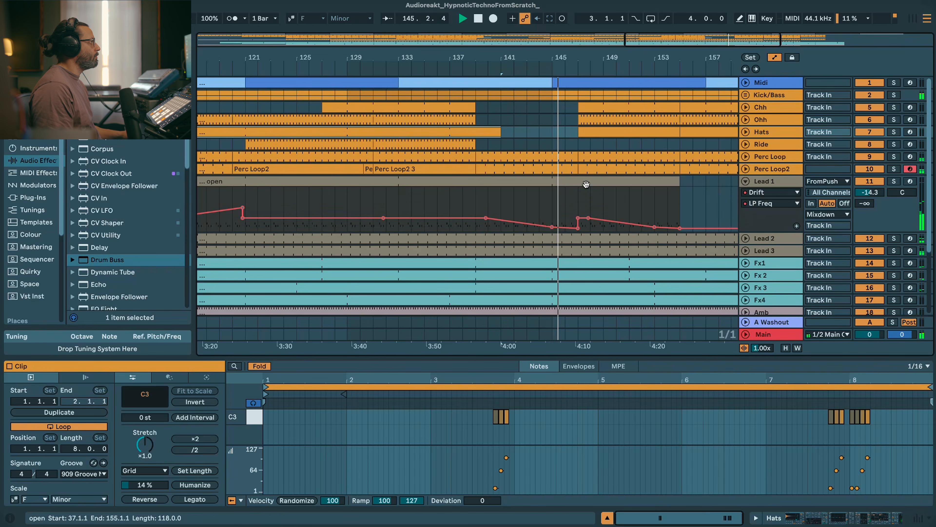
scroll(586, 188, down, 3)
scroll(589, 197, up, 3)
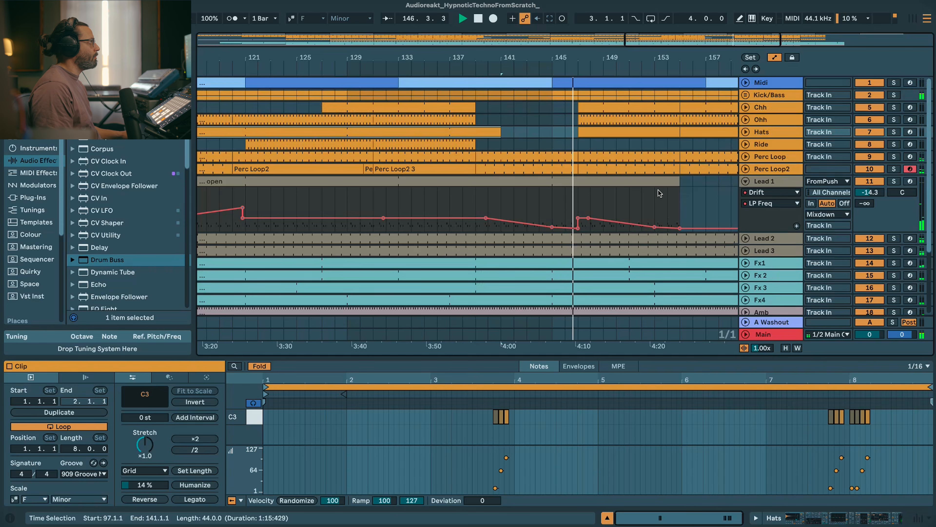
drag(299, 57, 300, 40)
key(space)
scroll(497, 181, down, 3)
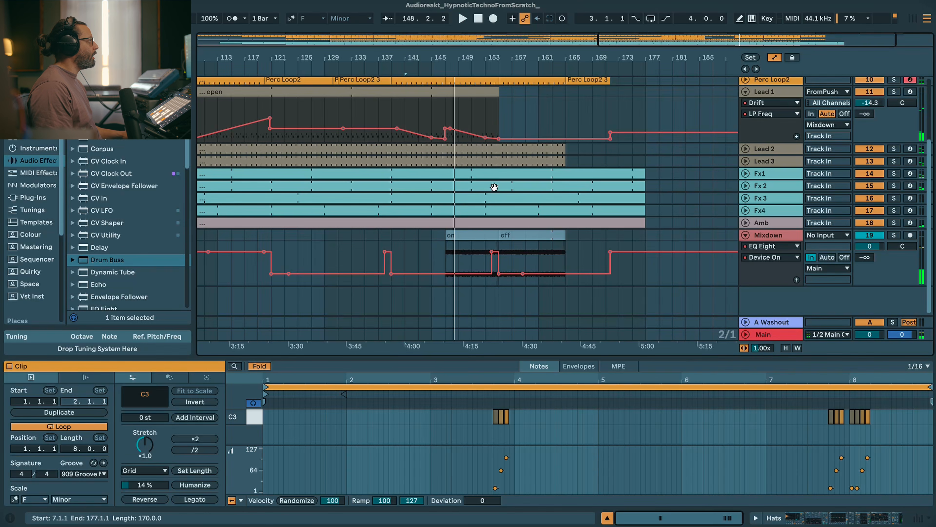
scroll(494, 187, up, 3)
click(372, 200)
key(space)
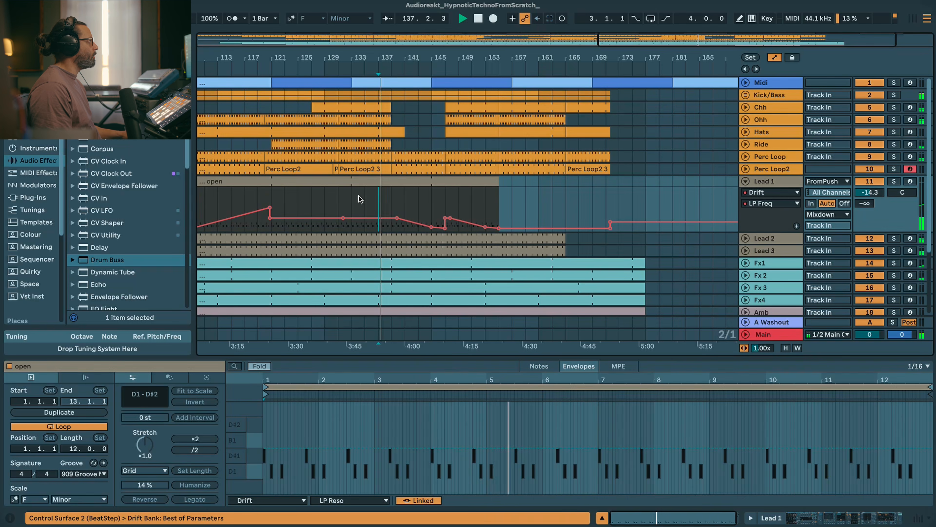
click(351, 201)
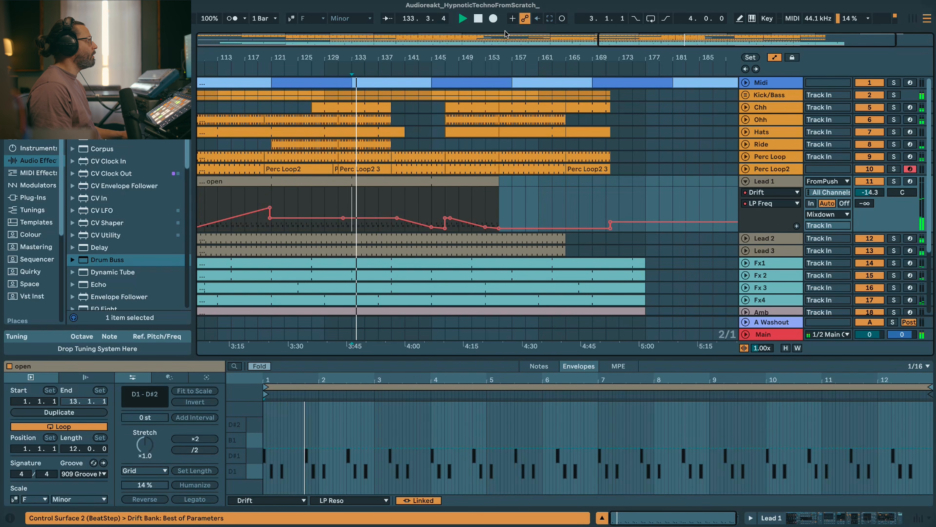
drag(682, 40, 406, 15)
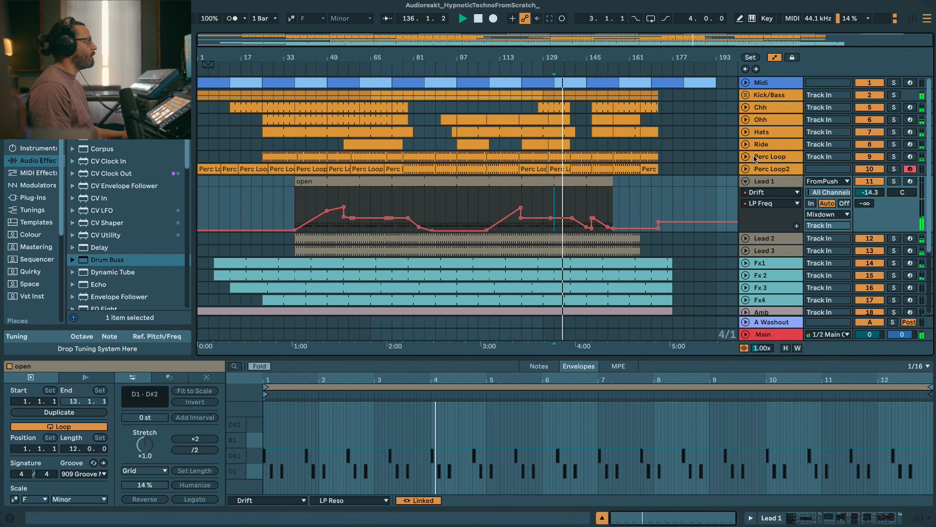
- Remove the Lead 1 LP Freq dip before bar 147 and the short Mixdown EQ Eight switch-on peaks near bars 138 and 154
drag(668, 41, 487, 97)
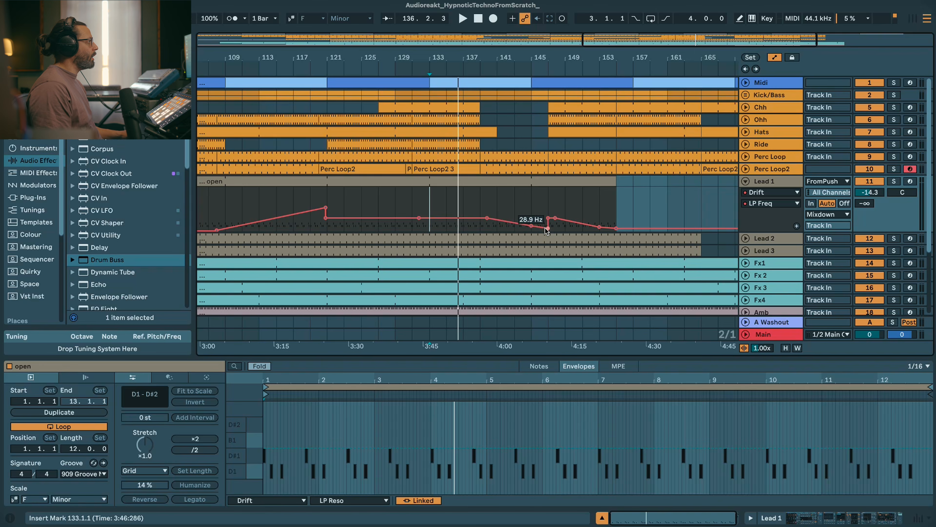
scroll(537, 228, down, 4)
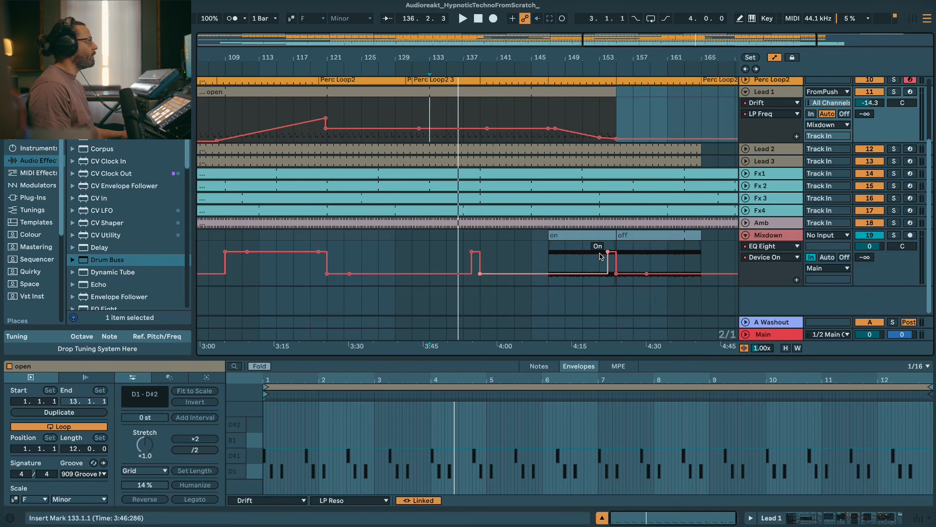
click(611, 258)
scroll(588, 249, up, 4)
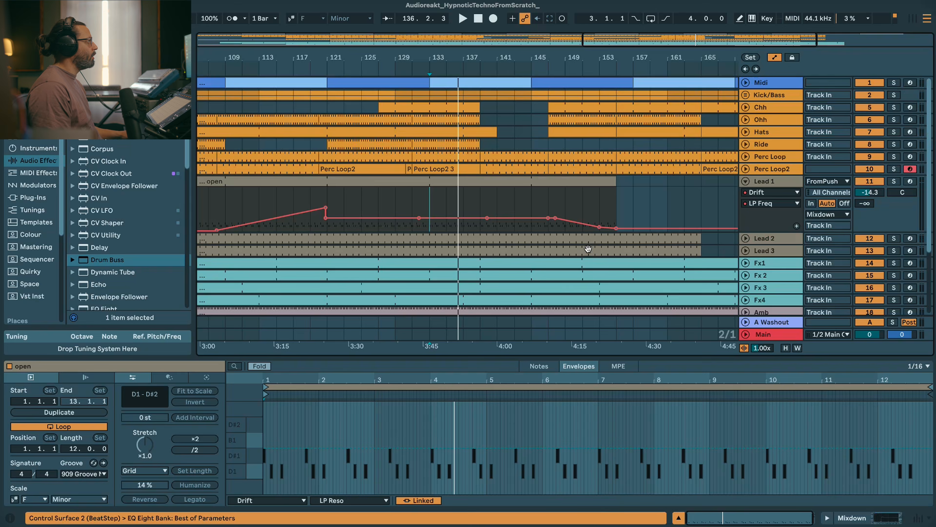
scroll(474, 152, down, 2)
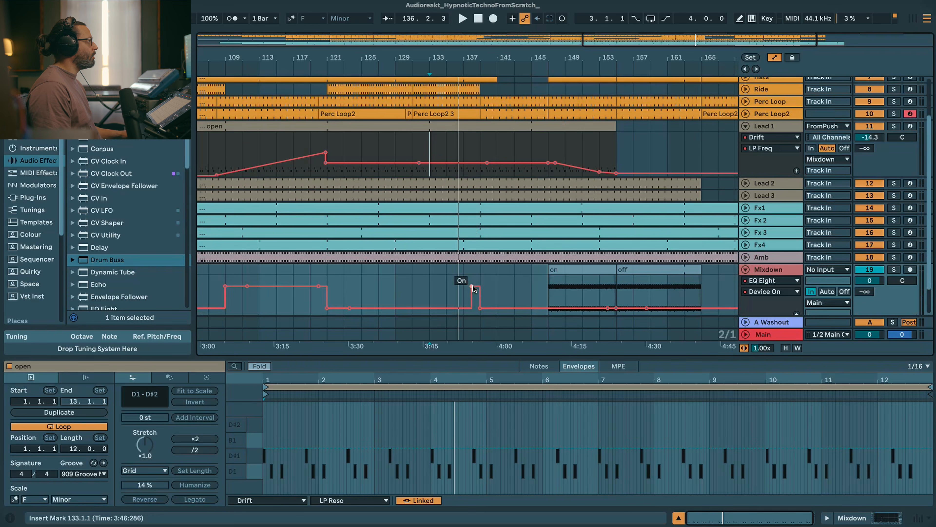
scroll(485, 179, up, 2)
- Extend the ends of the Chh, Ohh, Hats and Ride clips to bar 145
click(465, 110)
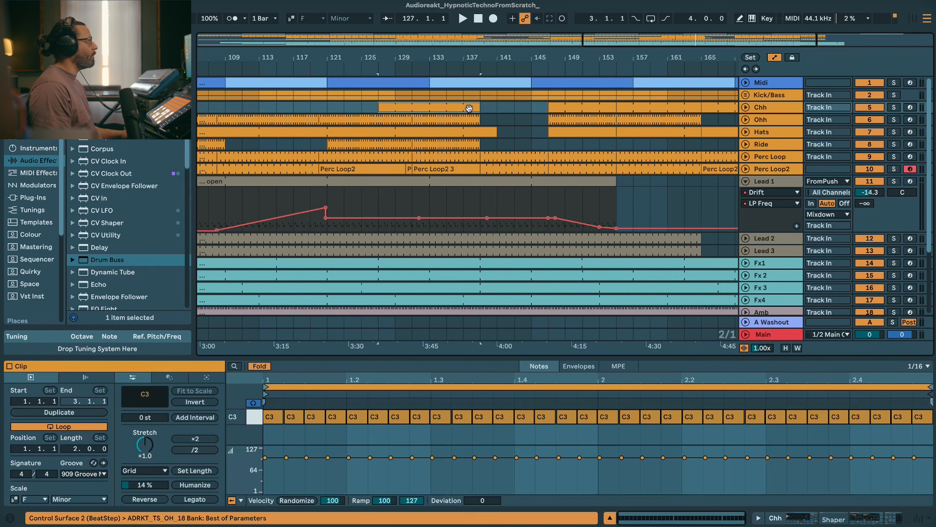
drag(473, 106, 534, 107)
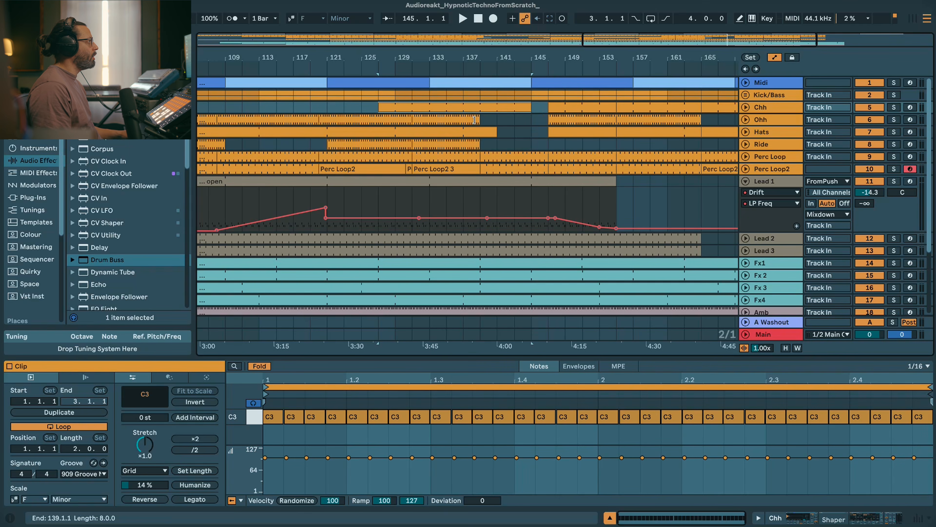
drag(474, 119, 529, 120)
click(491, 135)
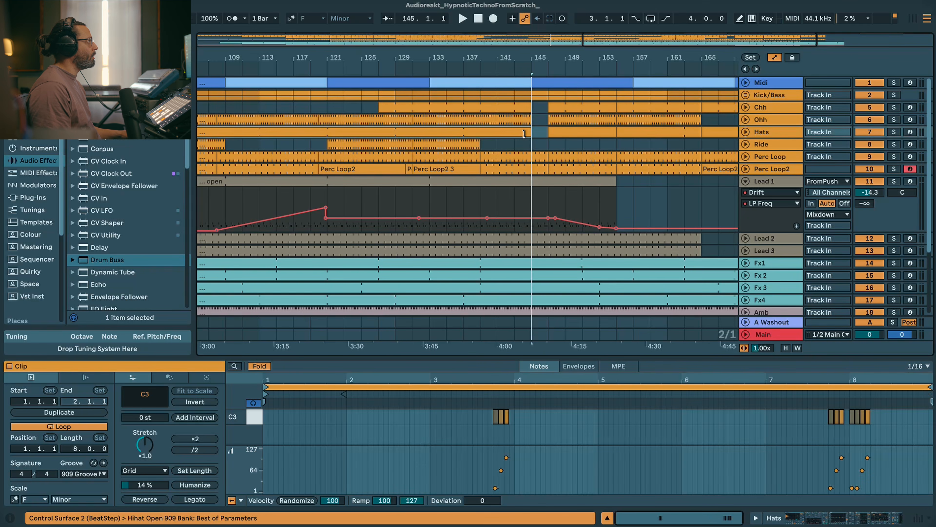
drag(478, 148, 522, 143)
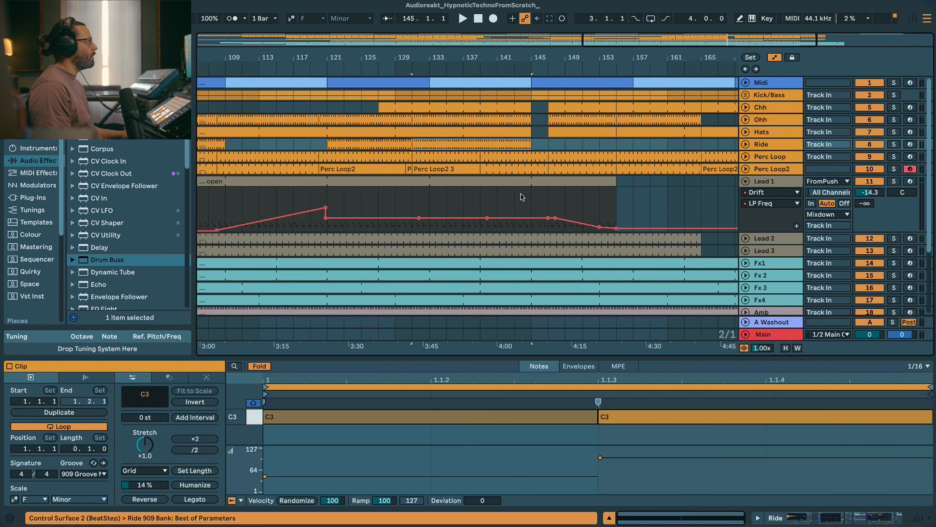
- Switch the Mixdown EQ Eight automation on at bar 145 and play from bar 143
scroll(522, 197, down, 3)
click(526, 165)
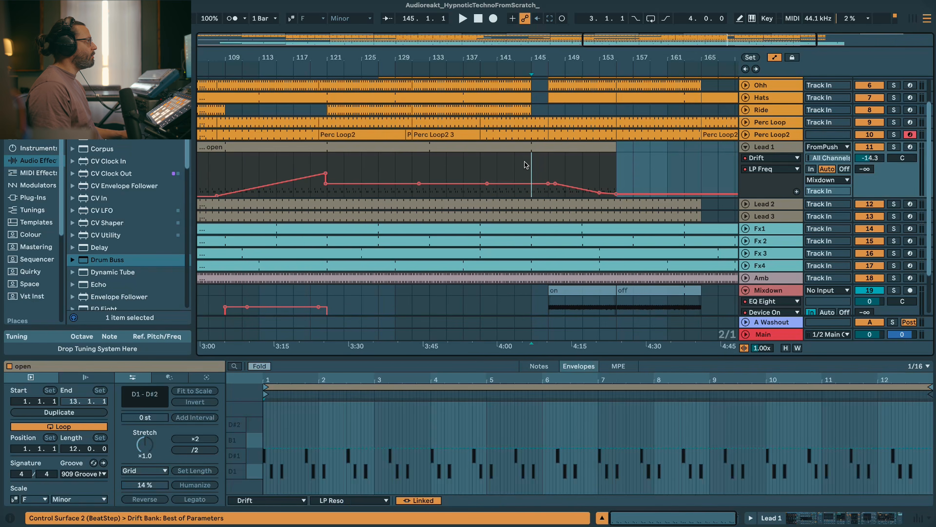
click(515, 163)
key(space)
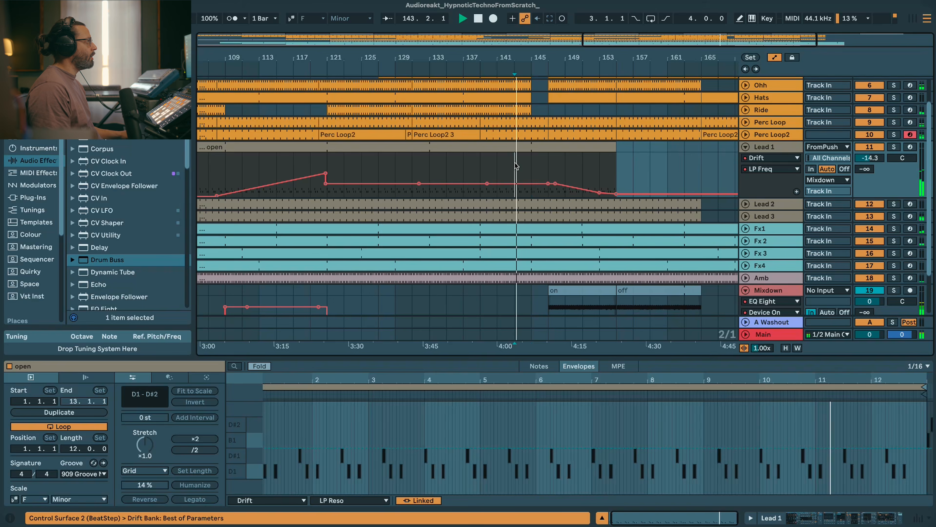
scroll(542, 173, down, 4)
scroll(550, 192, up, 7)
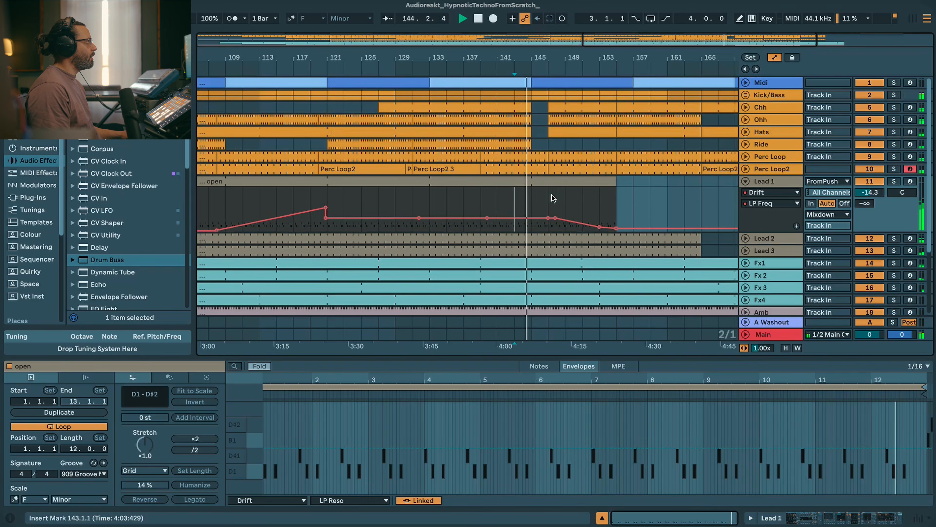
scroll(551, 196, down, 8)
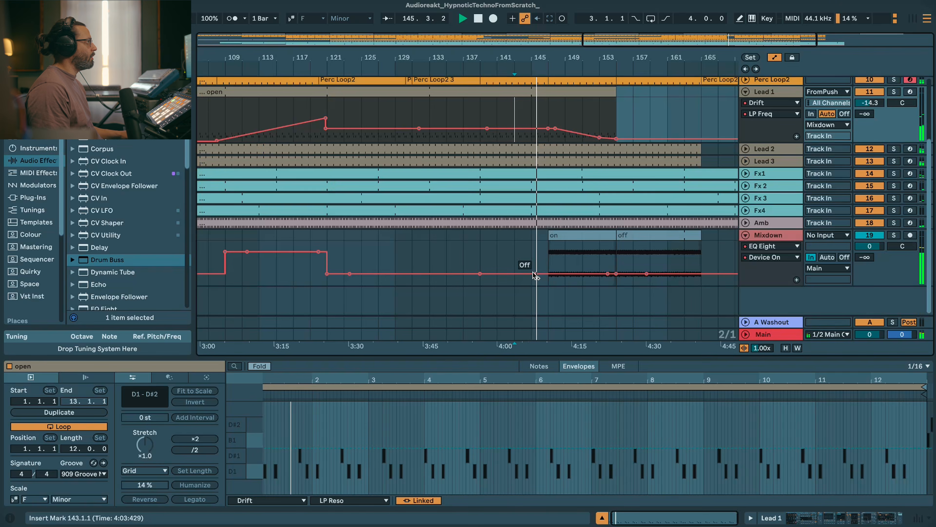
drag(534, 275, 533, 252)
key(space)
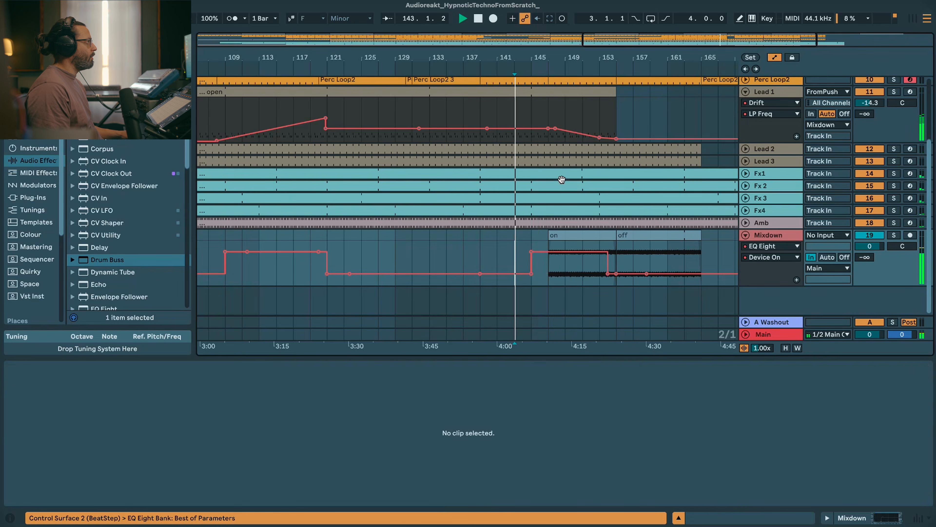
- Select the Chh, Ohh and Hats clips between bars 139 and 145 and extend them over the gap to the end of the Kick/Bass clip
scroll(562, 179, up, 5)
scroll(547, 183, up, 4)
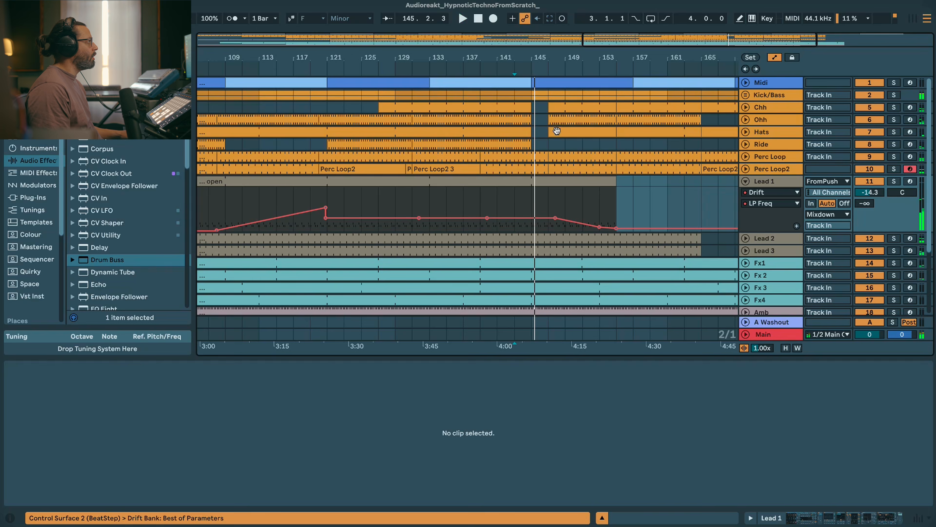
drag(532, 131, 491, 104)
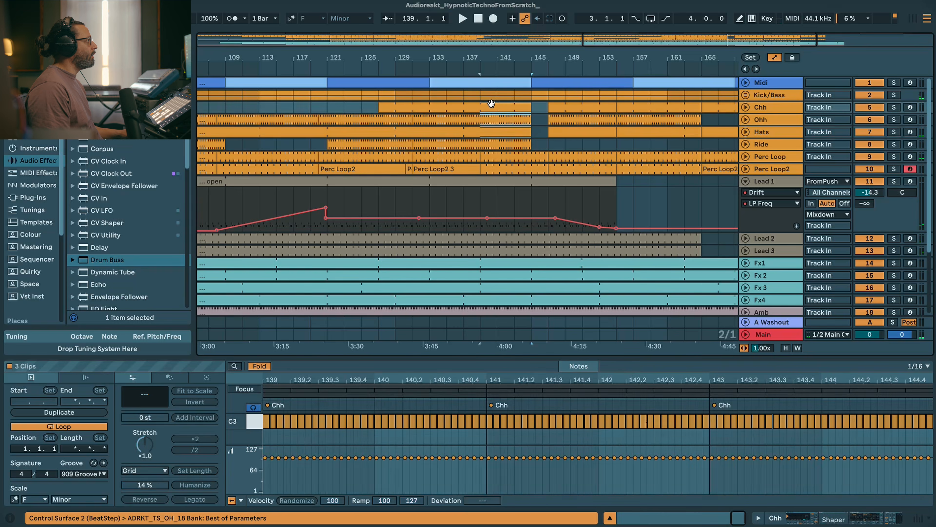
scroll(390, 131, down, 5)
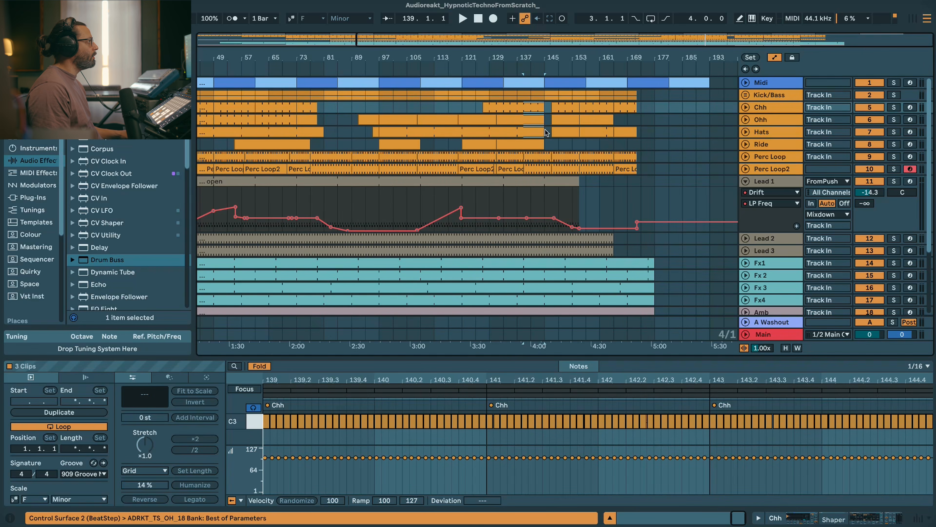
drag(540, 130, 631, 130)
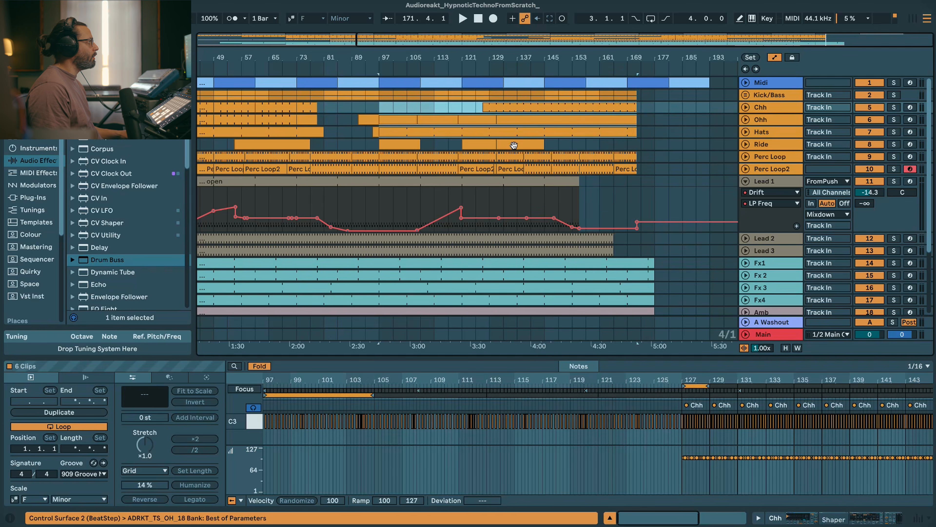
- Play from bar 145 and move the start of the Lead 1 LP Freq descent back to bar 145
click(522, 205)
key(space)
scroll(524, 199, down, 3)
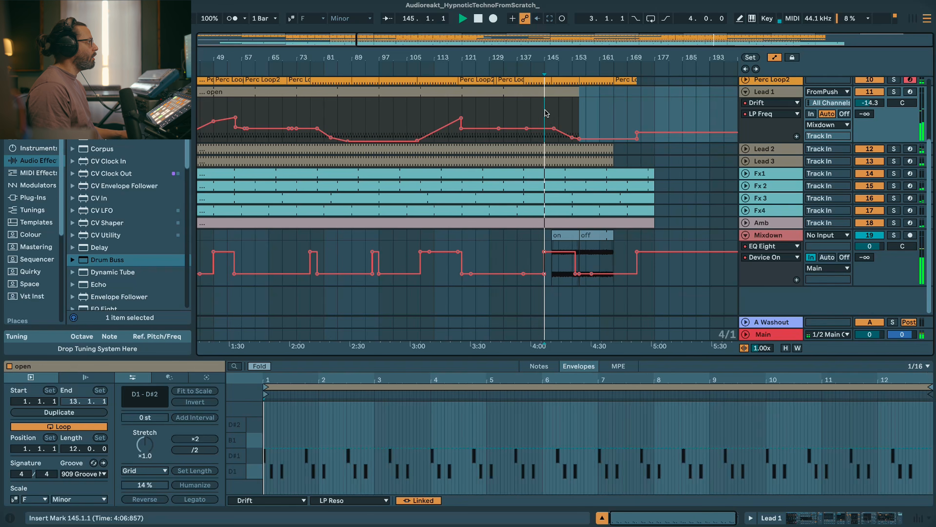
drag(581, 36, 604, 107)
drag(482, 129, 466, 128)
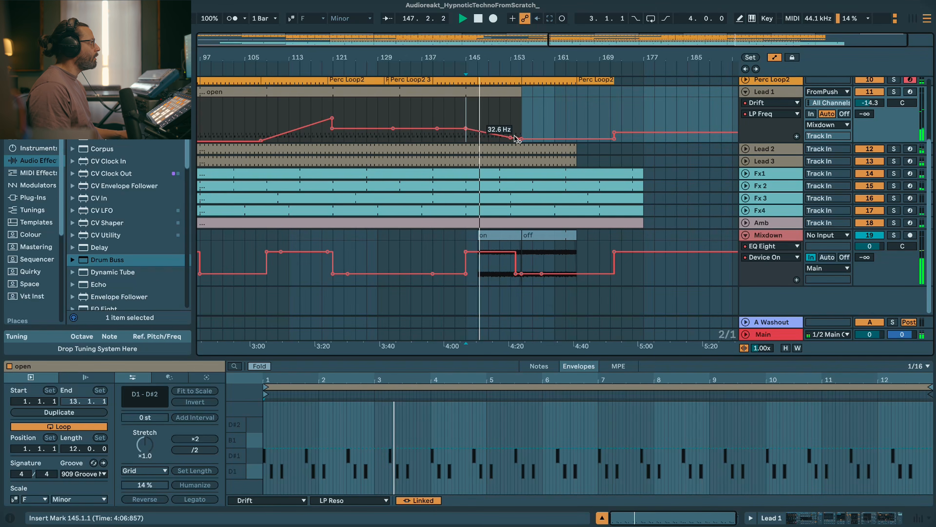
- Move the Mixdown EQ Eight switch-off point and the low end of the Lead 1 LP Freq descent to bar 151
scroll(528, 129, up, 5)
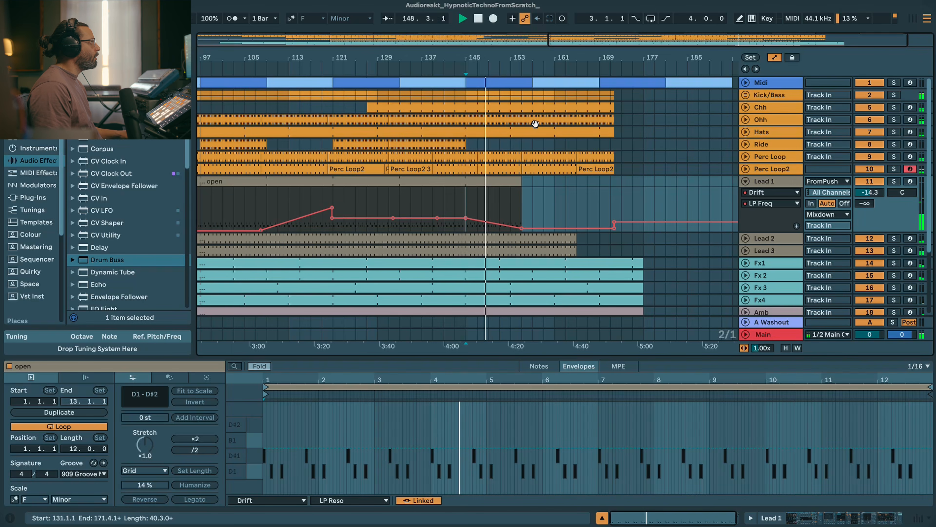
scroll(528, 130, down, 1)
scroll(496, 251, down, 4)
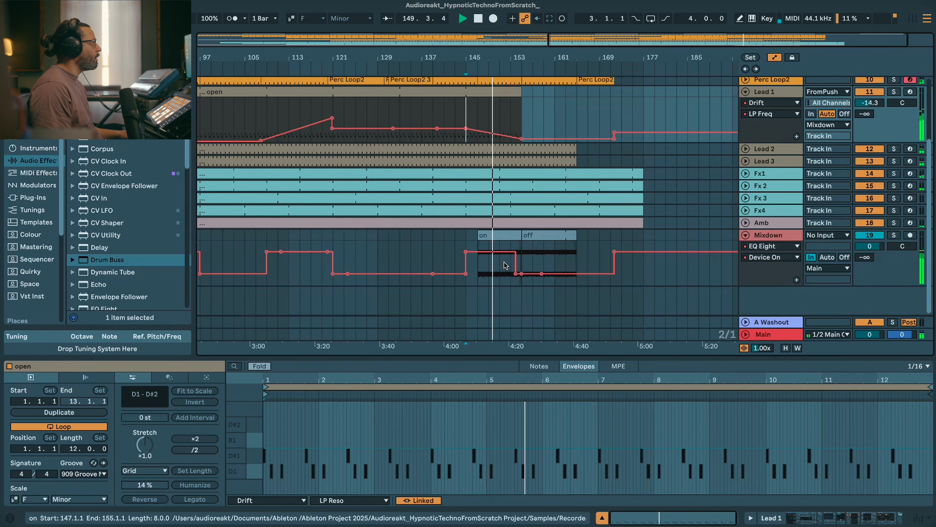
mouse_move(514, 277)
mouse_down()
mouse_move(491, 275)
mouse_move(499, 275)
mouse_up()
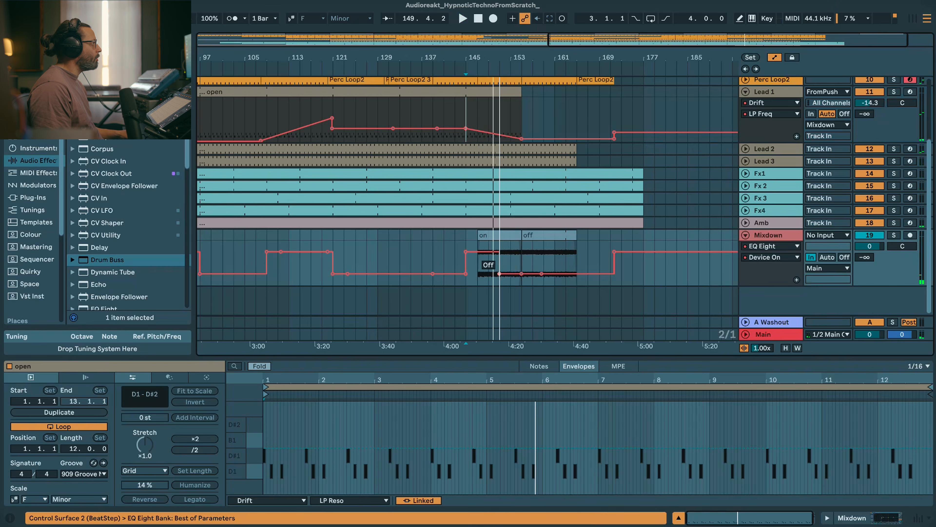
scroll(524, 214, up, 5)
drag(522, 230, 500, 230)
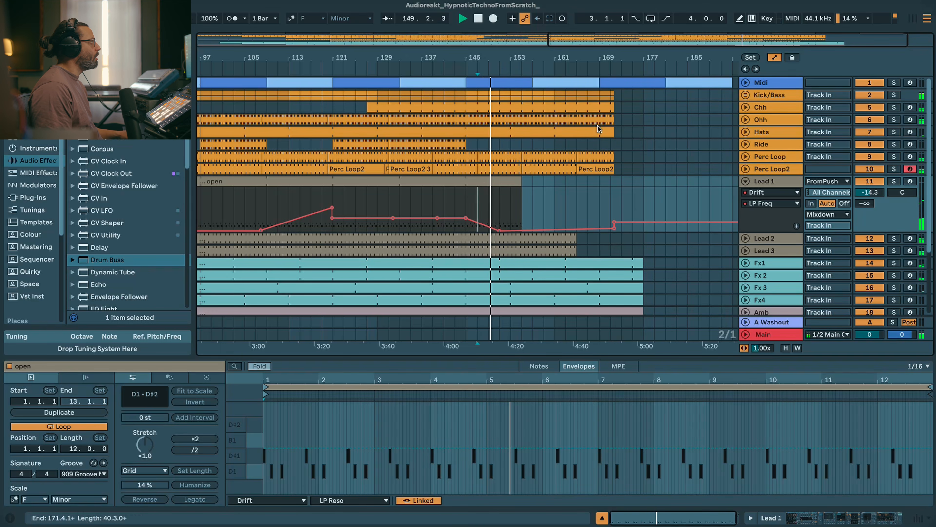
- Shorten the end of the Ohh clip to bar 157 and the end of the Chh clip to about bar 164
scroll(497, 173, down, 5)
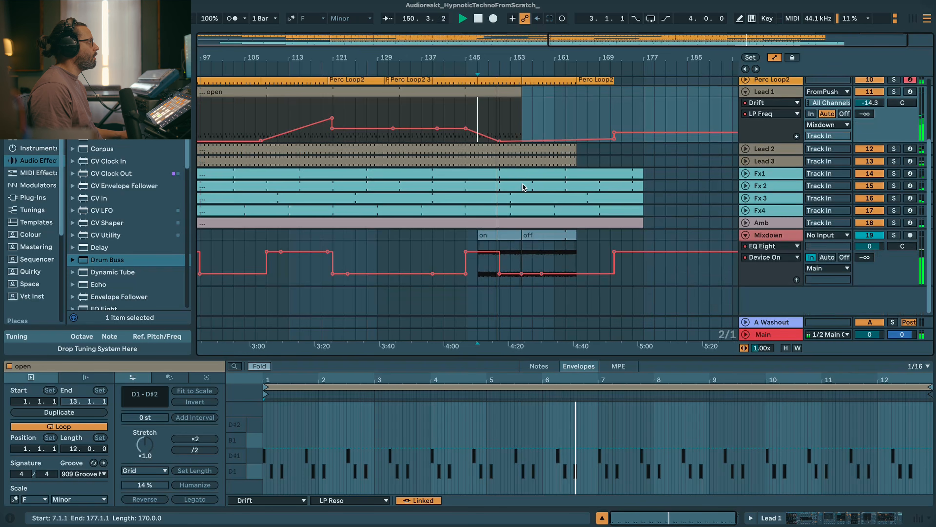
scroll(524, 187, up, 5)
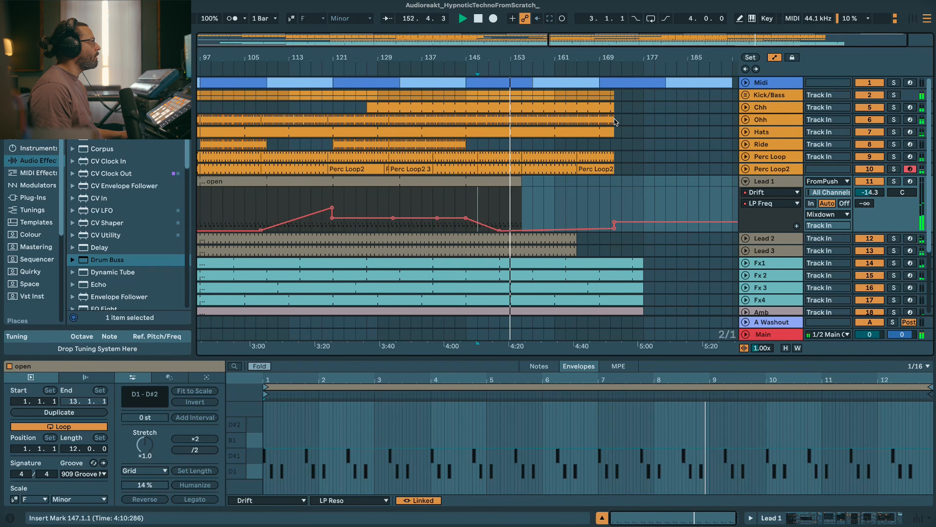
drag(615, 120, 529, 120)
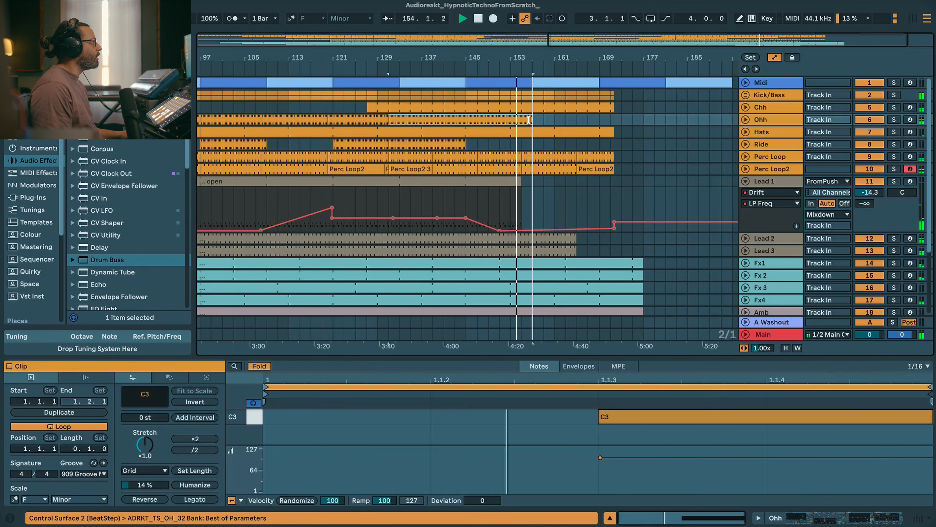
drag(614, 108, 571, 108)
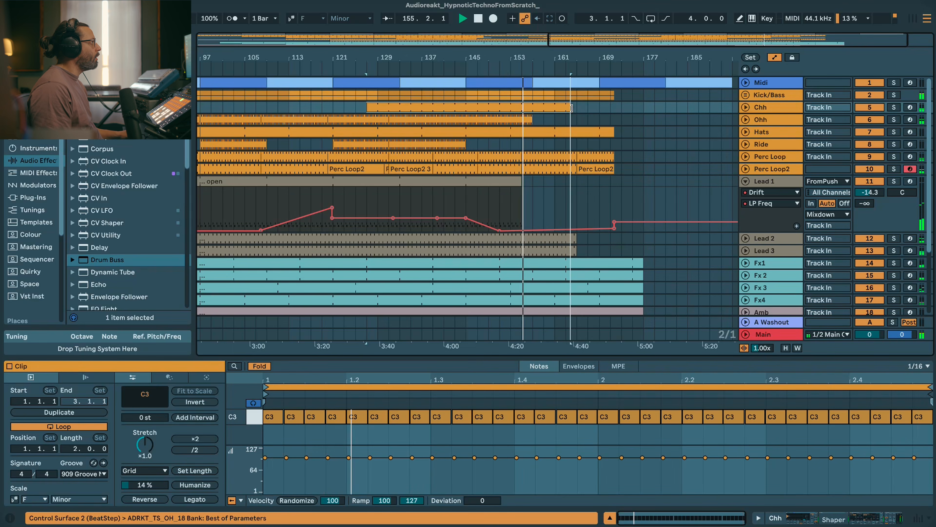
- Trim the Perc Loop2 clip that starts at bar 155 and the Chh clip so that both end at bar 163
scroll(568, 150, down, 1)
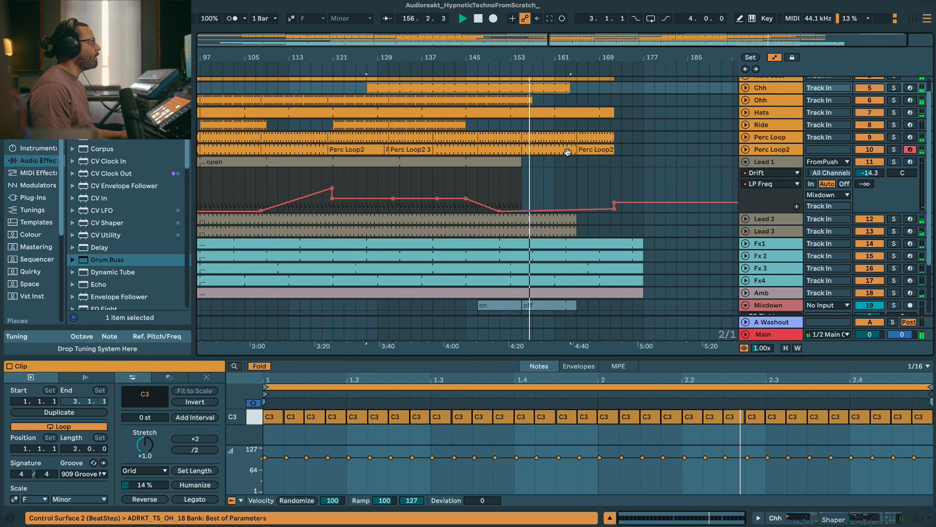
click(550, 150)
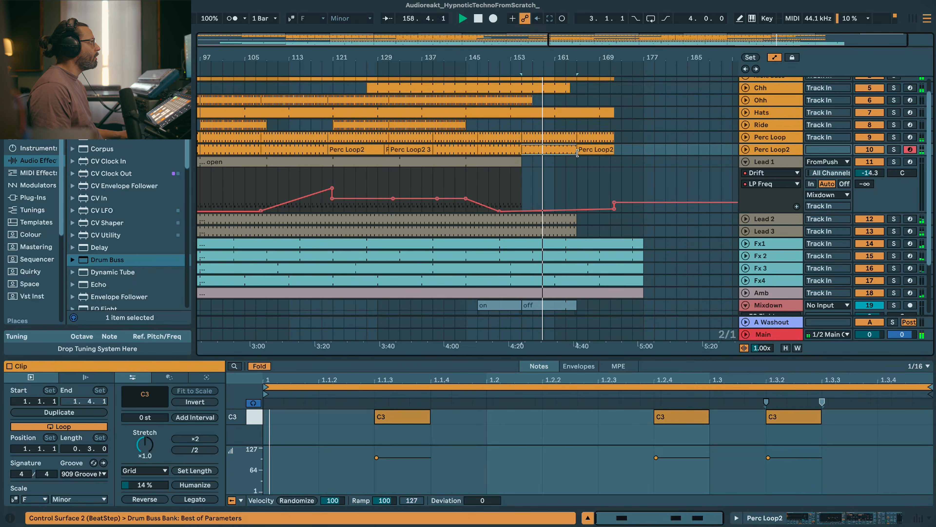
scroll(577, 153, up, 1)
drag(574, 169, 563, 108)
- Delete the last Perc Loop2 and Perc Loop clips from bar 165 and trim the remaining Perc Loop clip to bar 163
click(601, 172)
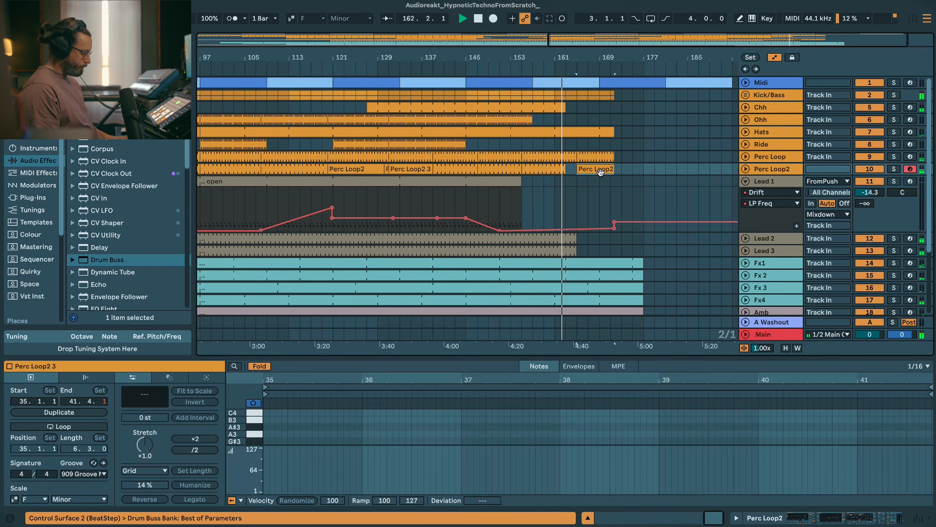
key(Delete)
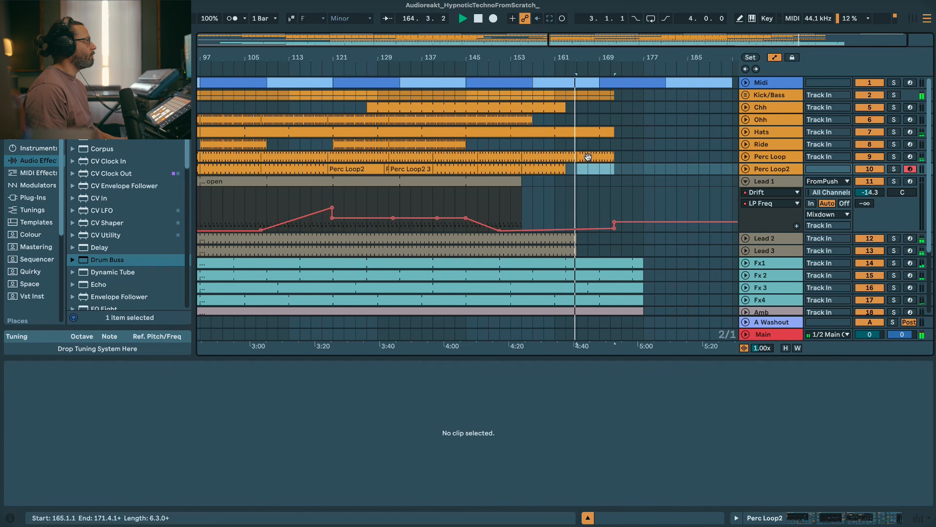
click(588, 158)
key(Delete)
drag(575, 157, 567, 159)
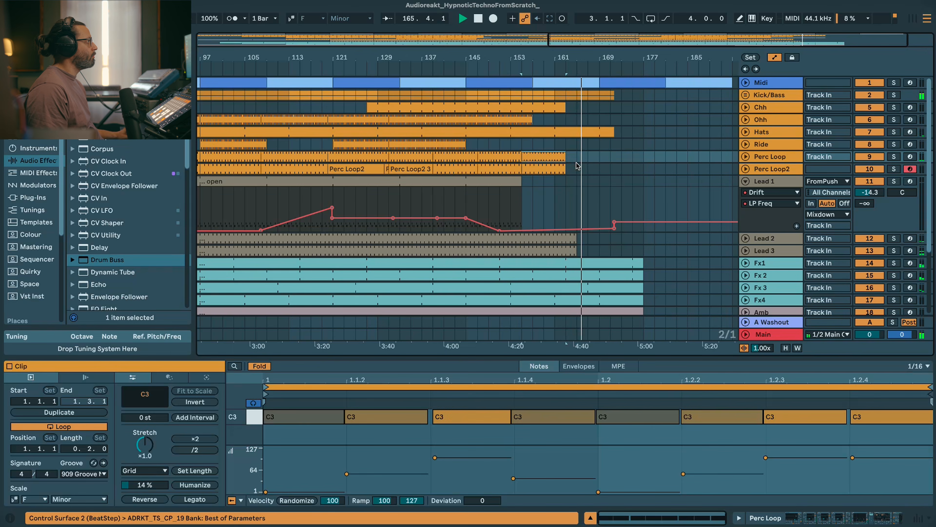
- Stop playback and extend the Lead 2, Lead 3 and Hats clips to bar 175
key(space)
drag(580, 251, 632, 240)
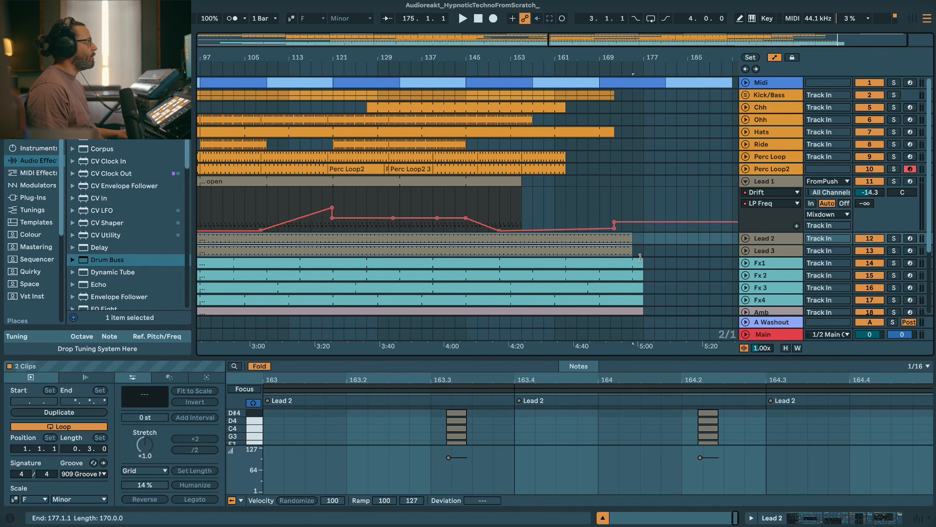
drag(613, 133, 624, 132)
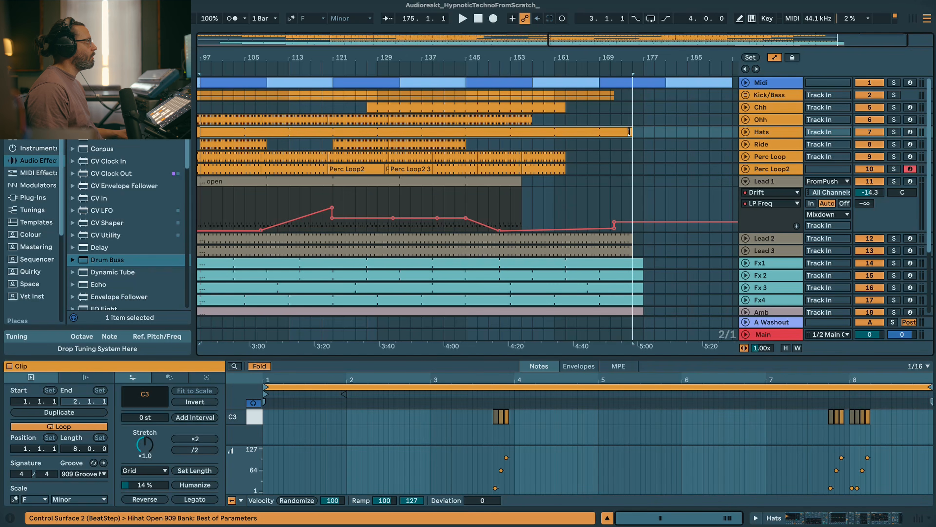
- Flatten the Lead 1 LP Freq automation between bars 151 and 171 and play from bar 157
click(612, 98)
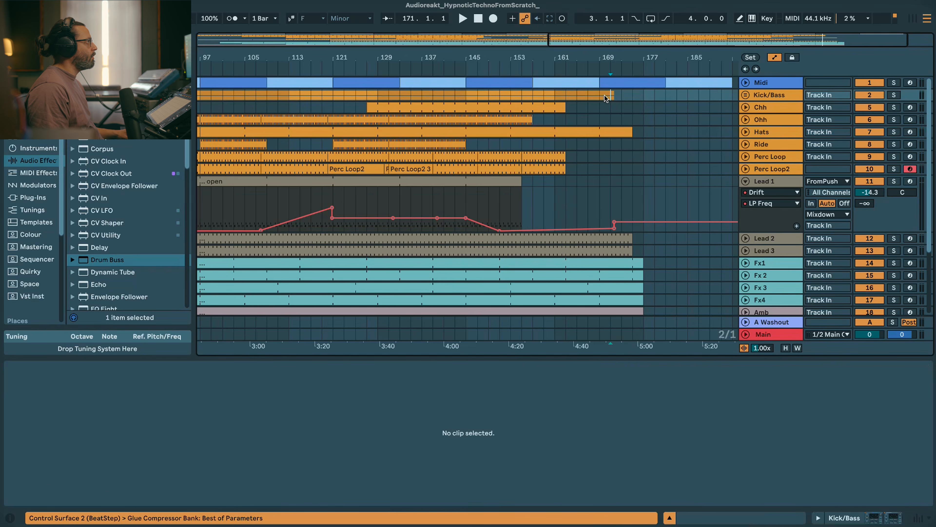
click(538, 212)
key(space)
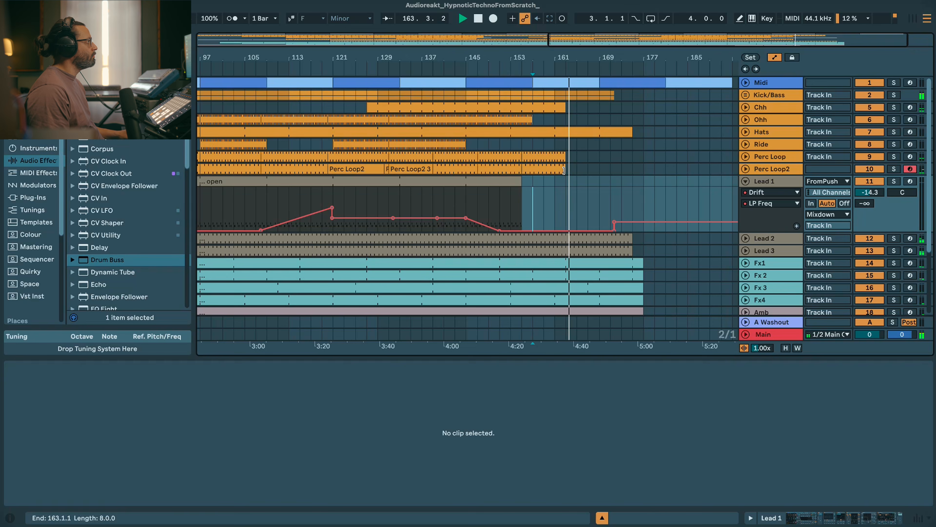
- Delete the "on" and "off" clips on the Mixdown track and play from bar 155
scroll(581, 170, down, 3)
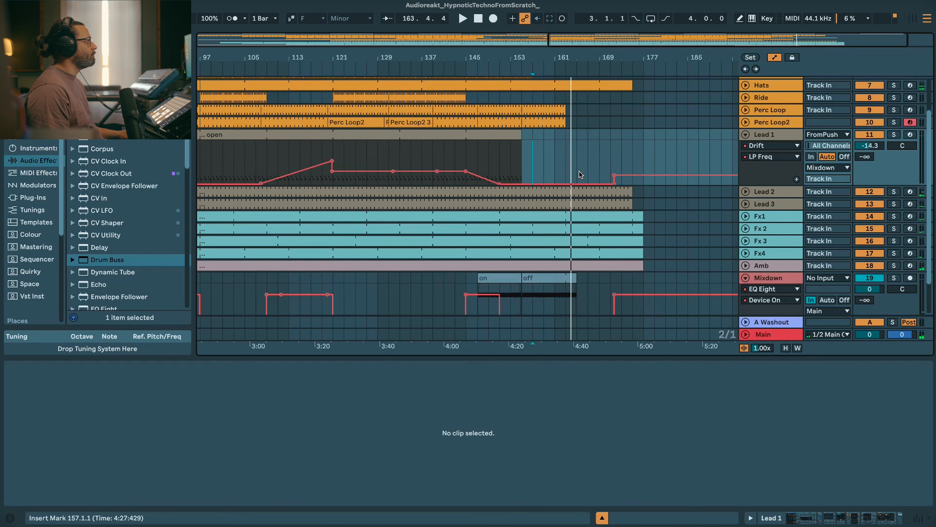
scroll(581, 174, down, 3)
click(519, 240)
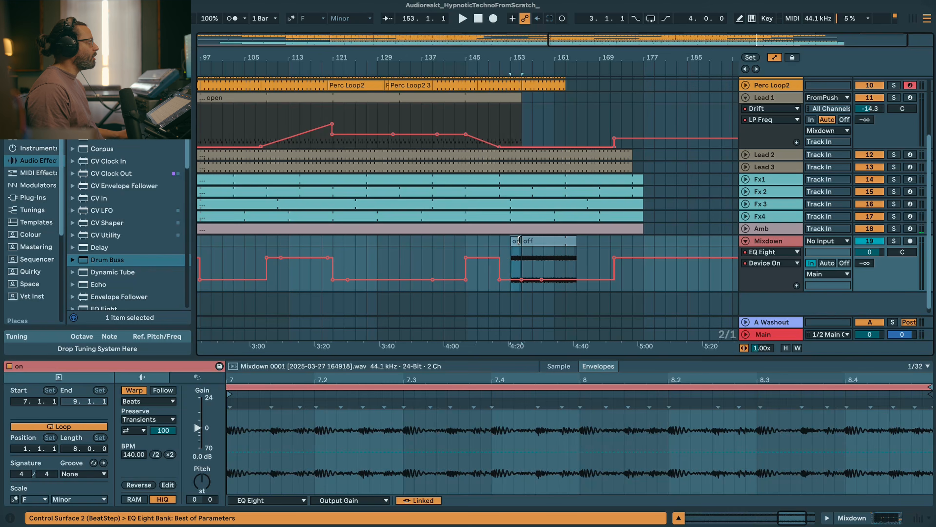
key(Delete)
click(529, 240)
key(Delete)
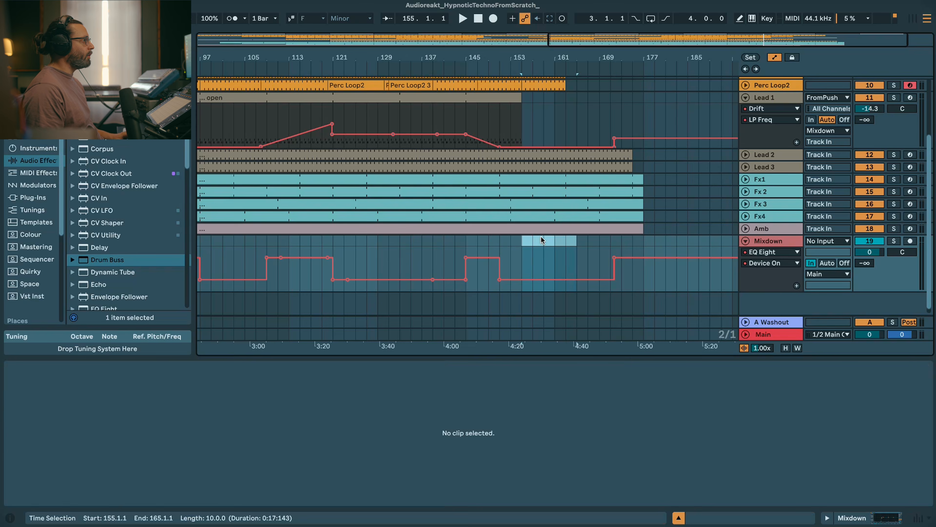
scroll(539, 116, up, 5)
click(523, 191)
key(space)
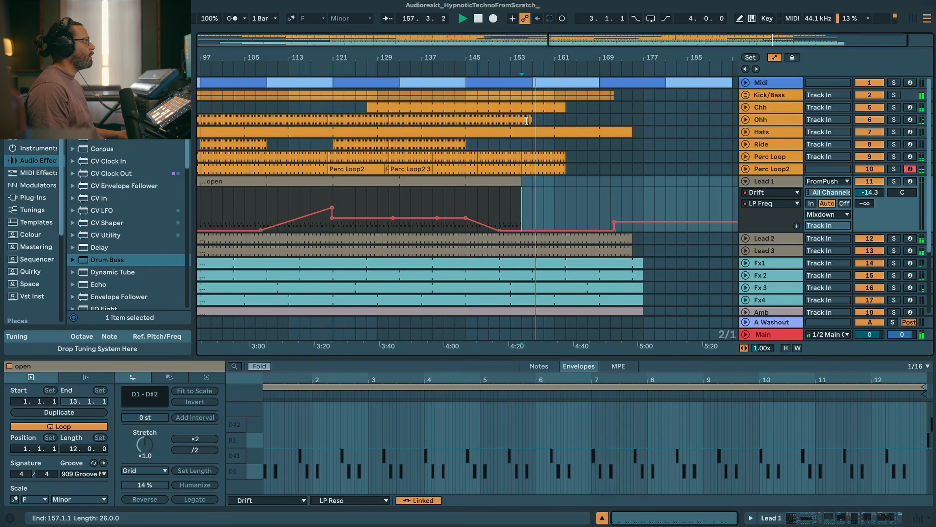
- Extend Ohh to bar 163, Chh, Perc Loop and Perc Loop2 to bar 169, and Kick/Bass and Hats to bar 181
drag(527, 121, 537, 96)
key(ctrl+d)
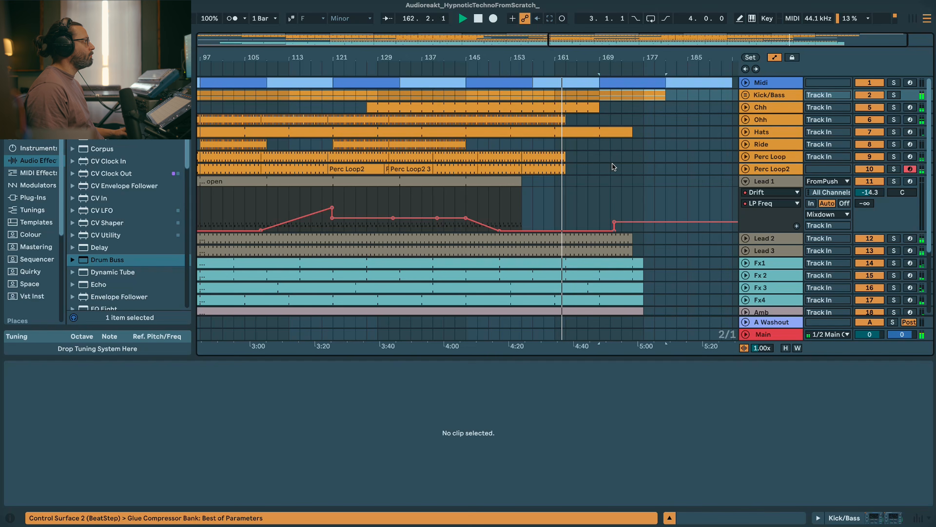
drag(576, 169, 600, 158)
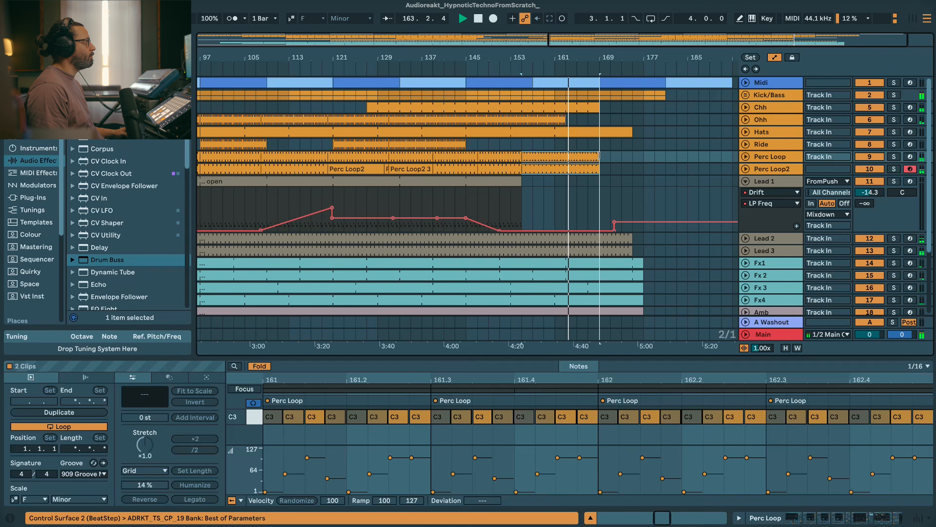
click(620, 133)
drag(632, 132, 665, 133)
- Extend the ends of the four Fx tracks and the Amb track to bar 181
scroll(657, 303, down, 1)
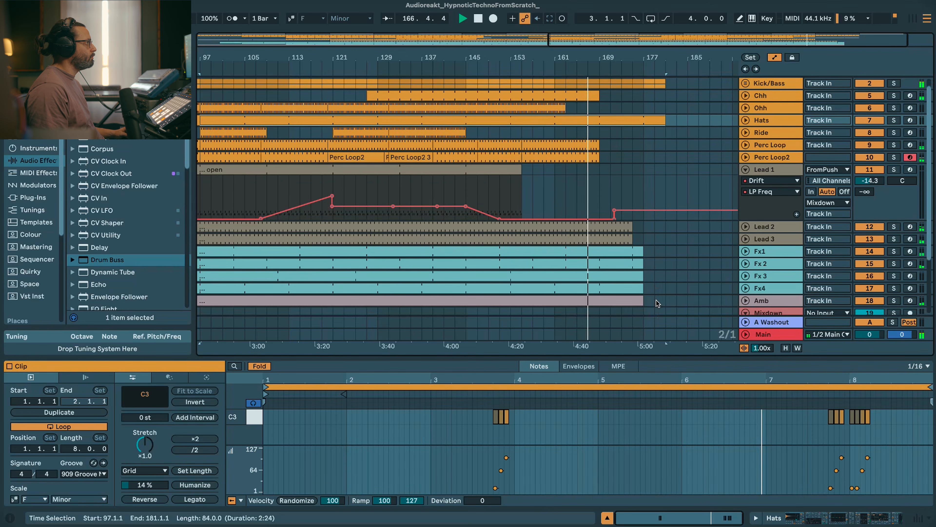
click(657, 303)
click(643, 250)
click(643, 300)
shift+click(643, 250)
- Delete the Lead 2 and Lead 3 parts between bars 169 and 175 and play from bar 167
drag(643, 250, 602, 238)
scroll(638, 247, up, 1)
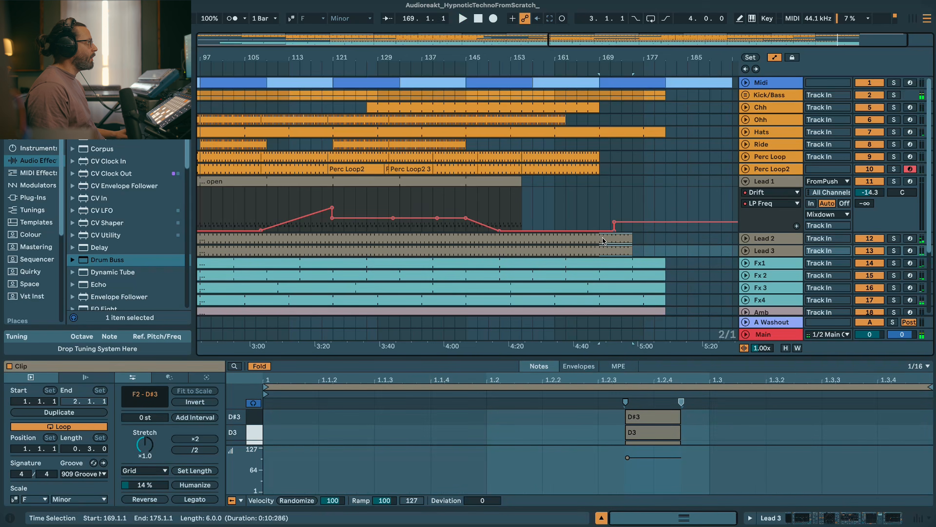
key(Delete)
click(586, 195)
key(space)
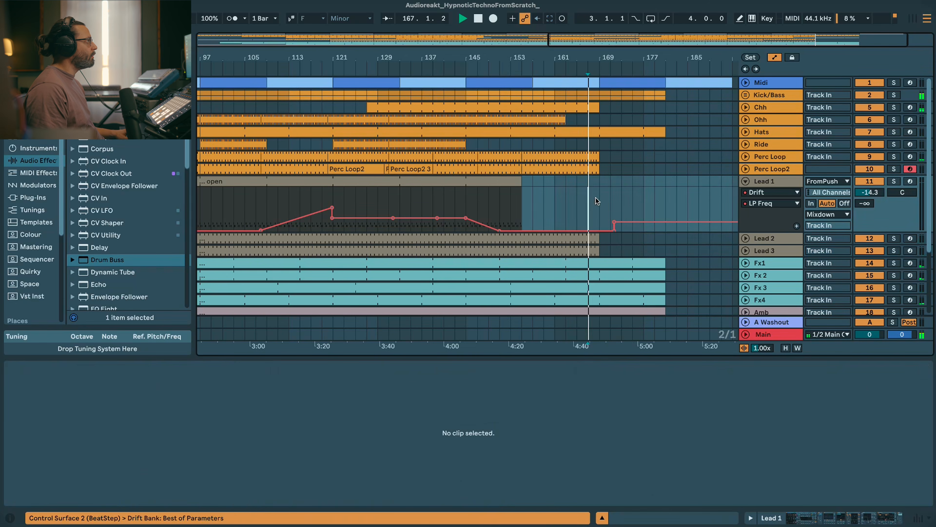
- Remove the Lead 1 LP Freq jump near bar 171 by keeping the line low, and fold the Lead 1 track
drag(623, 220, 619, 229)
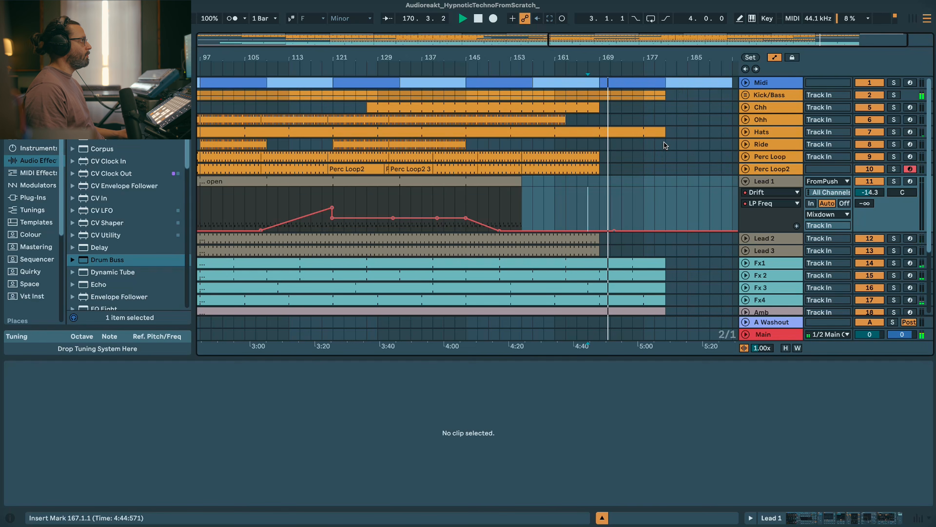
scroll(668, 145, down, 1)
scroll(671, 146, up, 1)
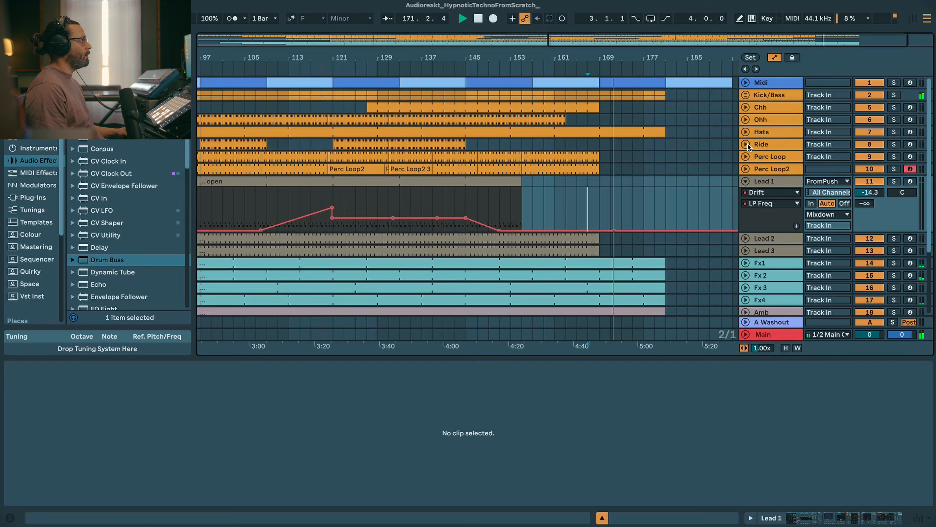
click(744, 181)
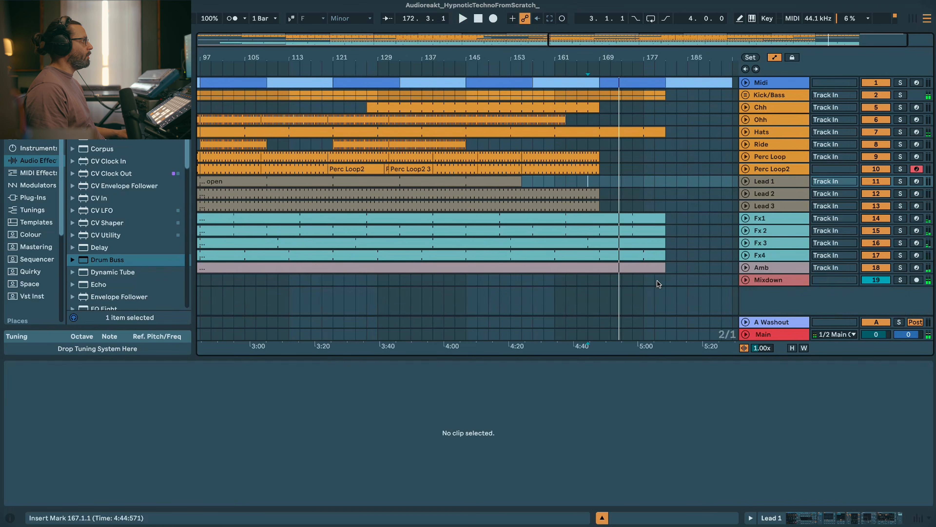
- Remove the Mixdown EQ Eight switch-on point near bar 171 and stop playback
click(745, 279)
scroll(666, 287, down, 3)
double_click(616, 253)
click(646, 248)
key(space)
scroll(662, 279, up, 3)
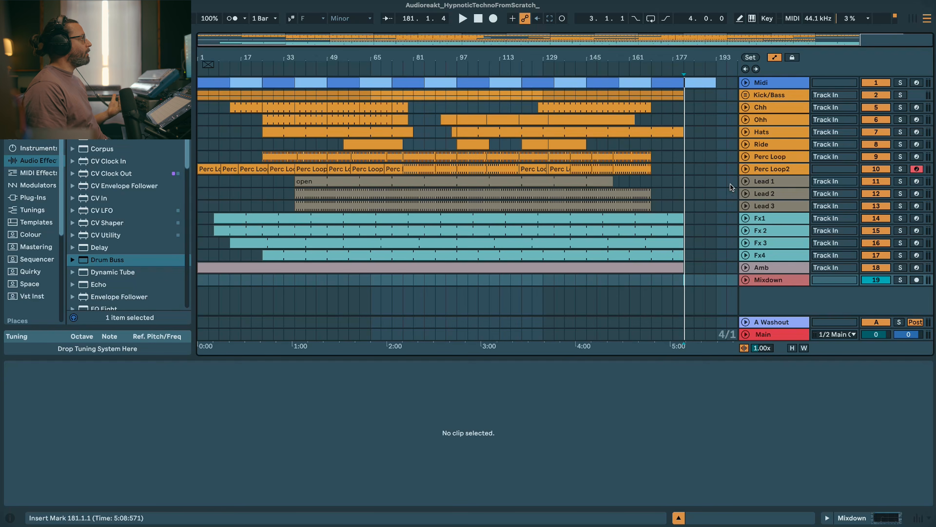
- Open the first Chh clip at bar 13 and duplicate its loop to four bars
click(746, 110)
click(241, 107)
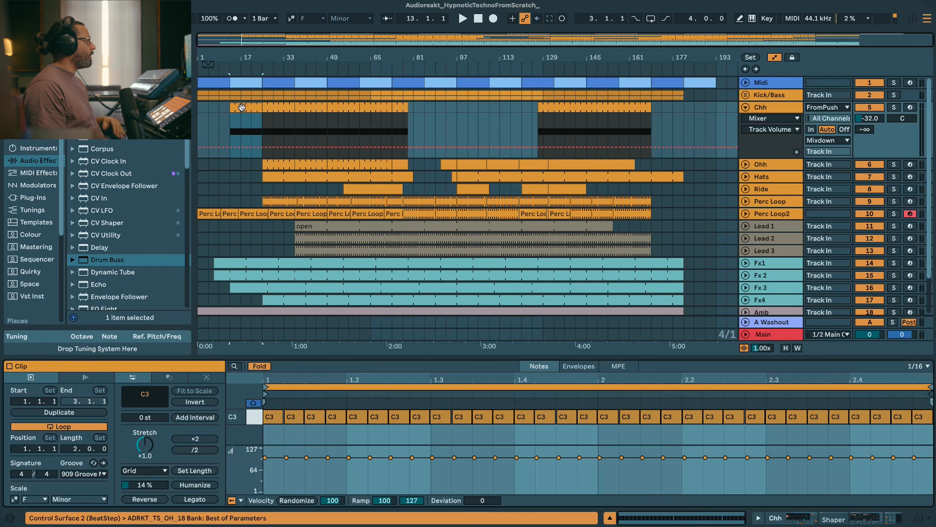
click(75, 416)
click(917, 397)
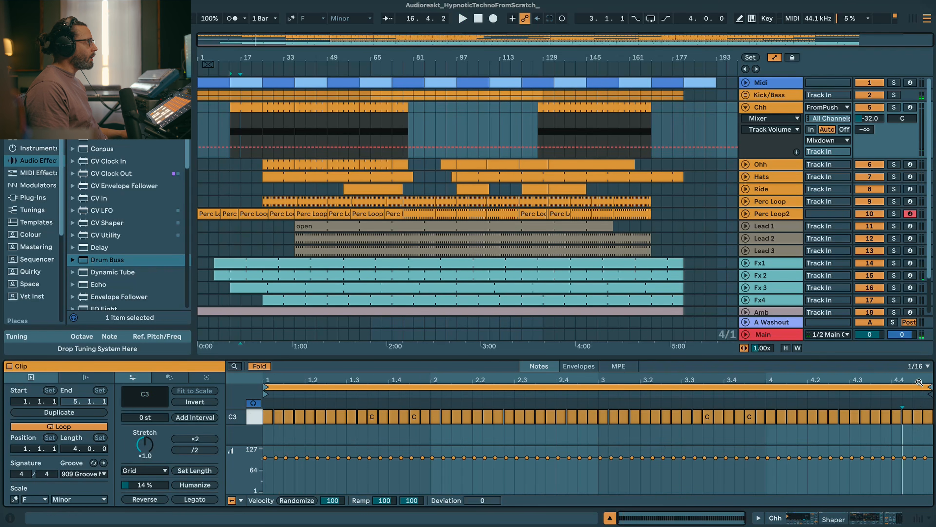
- Set the note grid to 1/32 and replace the Chh clip's last two C3 notes from 4.4.3 with four 1/32 notes
drag(920, 379, 906, 413)
right_click(906, 434)
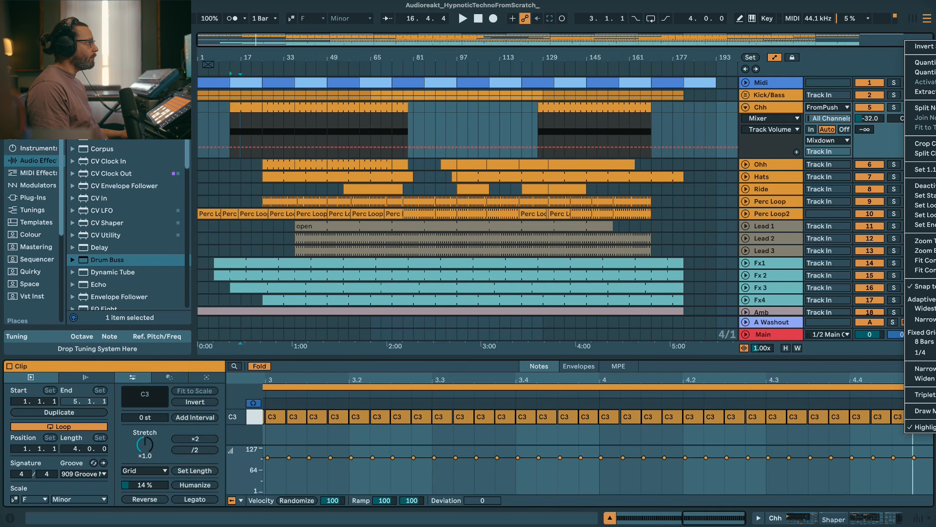
click(935, 353)
double_click(904, 420)
double_click(902, 420)
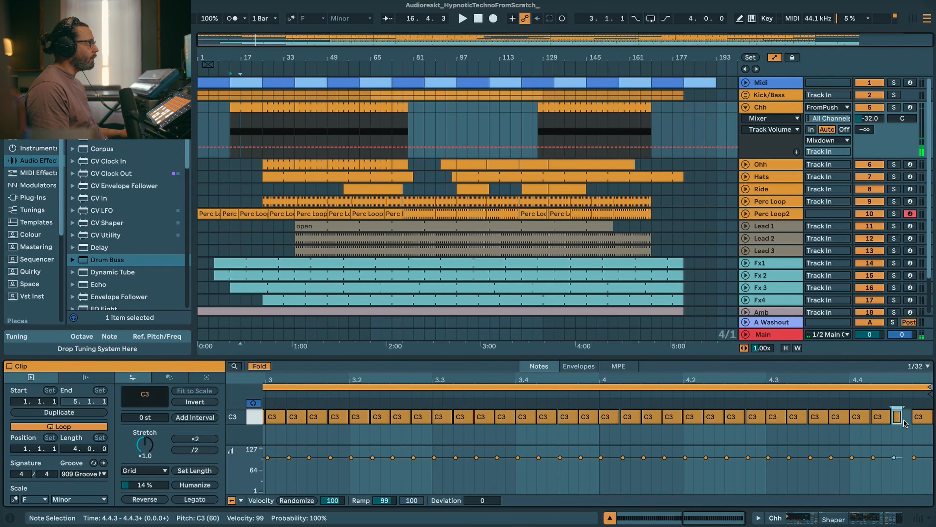
double_click(906, 420)
drag(907, 432, 896, 417)
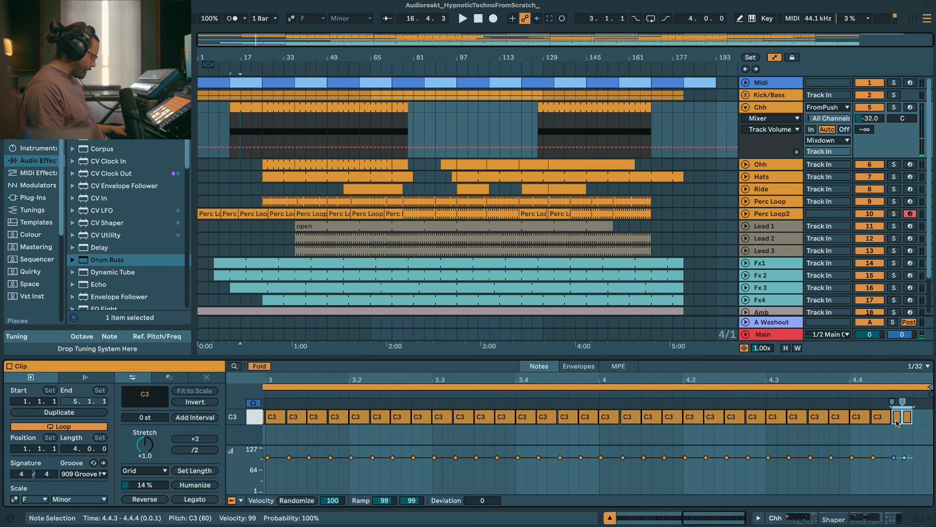
key(ctrl+d)
- Play the Chh fill and copy the edited clip over the remaining Chh sections, ending the second section at bar 163
key(space)
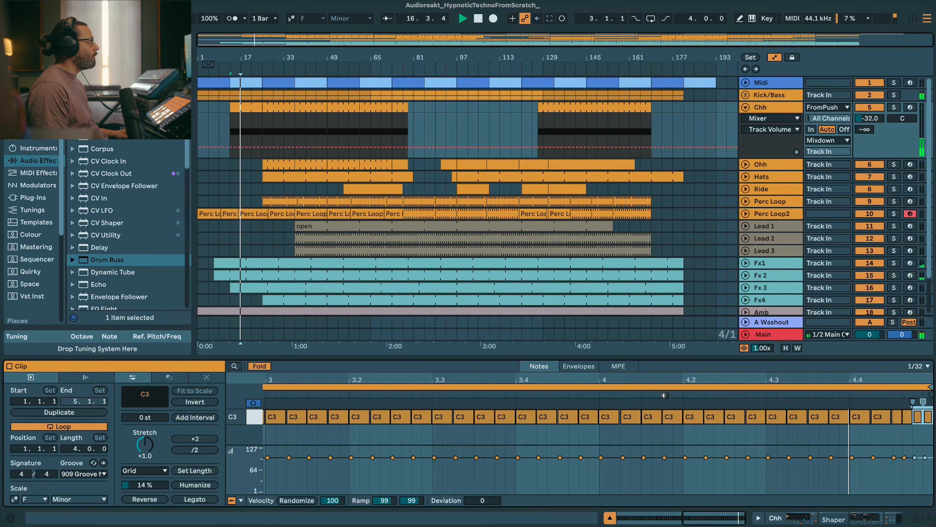
key(space)
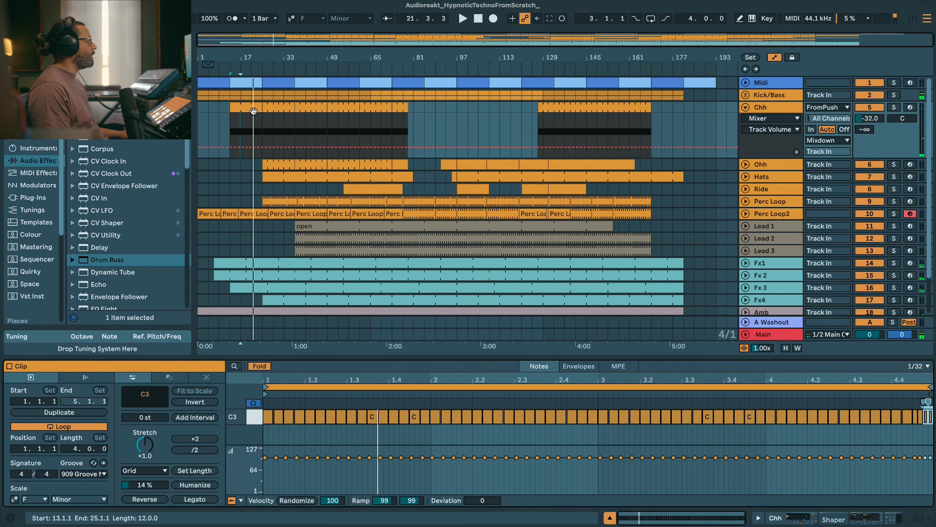
drag(259, 107, 400, 108)
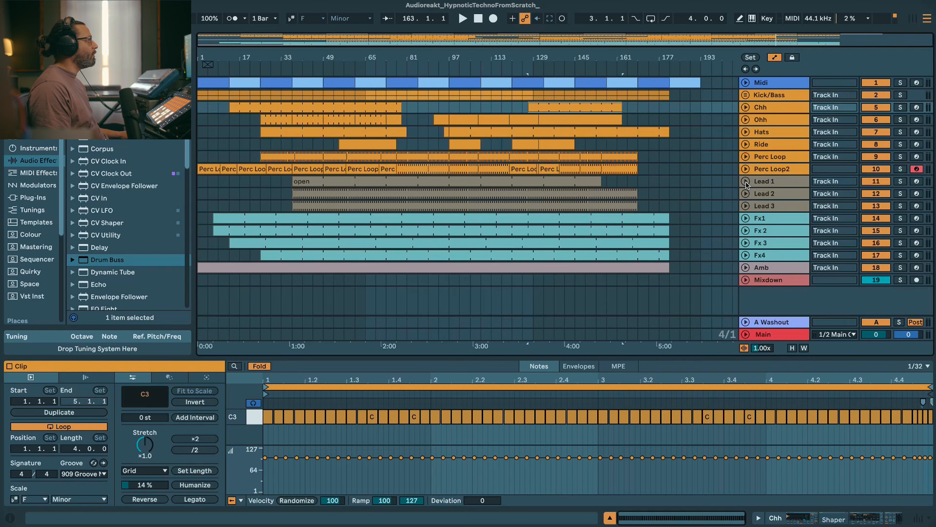
- Add rises and dips to Lead 1's LP Freq automation across bars 57–81 and copy that section to bar 121
click(745, 182)
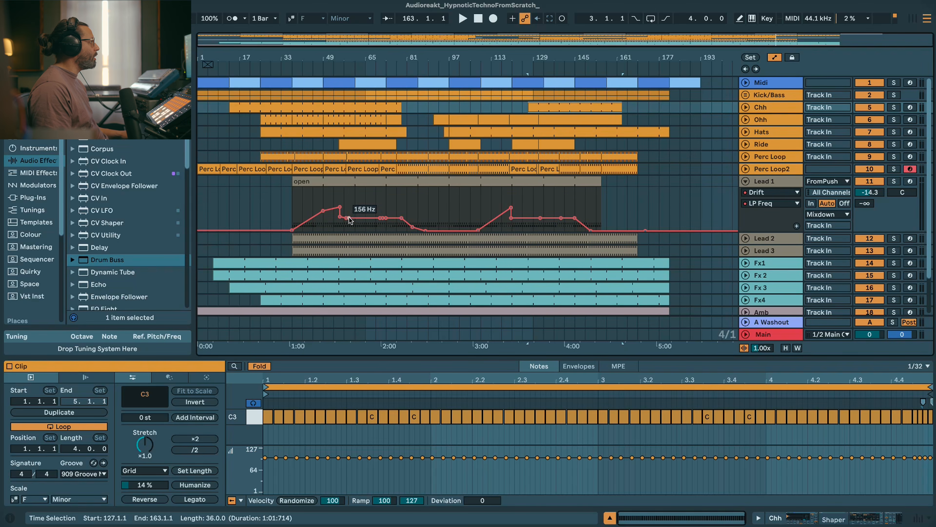
drag(351, 221, 434, 202)
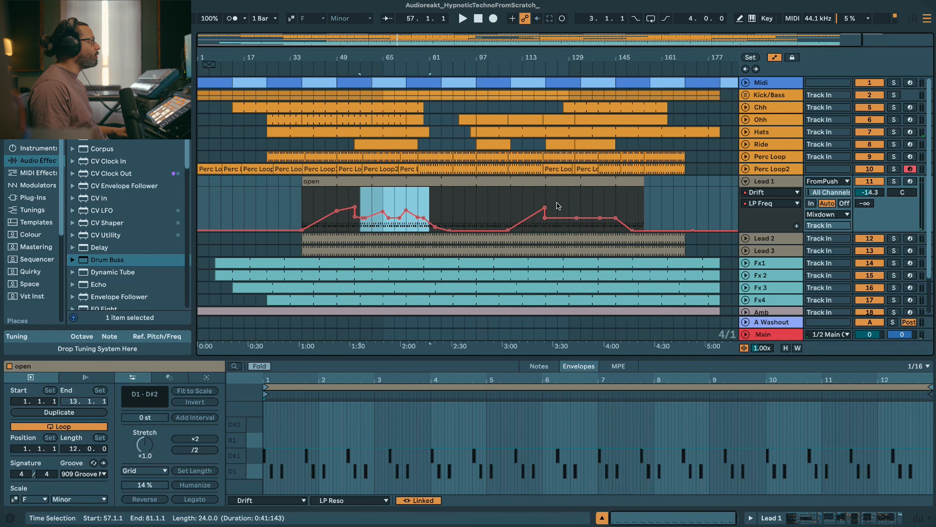
click(546, 198)
key(ctrl+v)
click(558, 203)
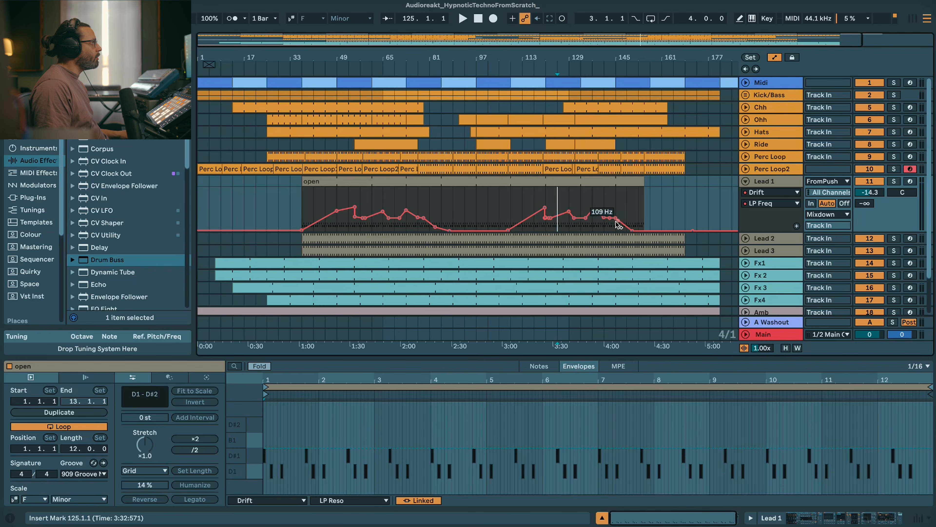
click(745, 181)
- Arm Lead 2 and record Drift LP Freq movements from about bar 57 to bar 77
click(745, 193)
click(764, 194)
click(908, 194)
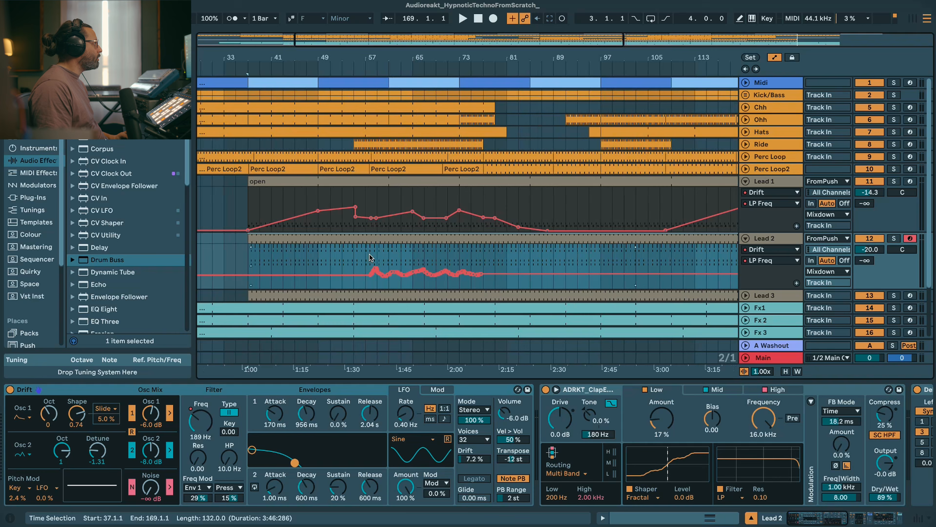
- Copy Lead 2's recorded LP Freq automation from bars 57–77 to the stretches directly before and after it
drag(370, 257, 483, 259)
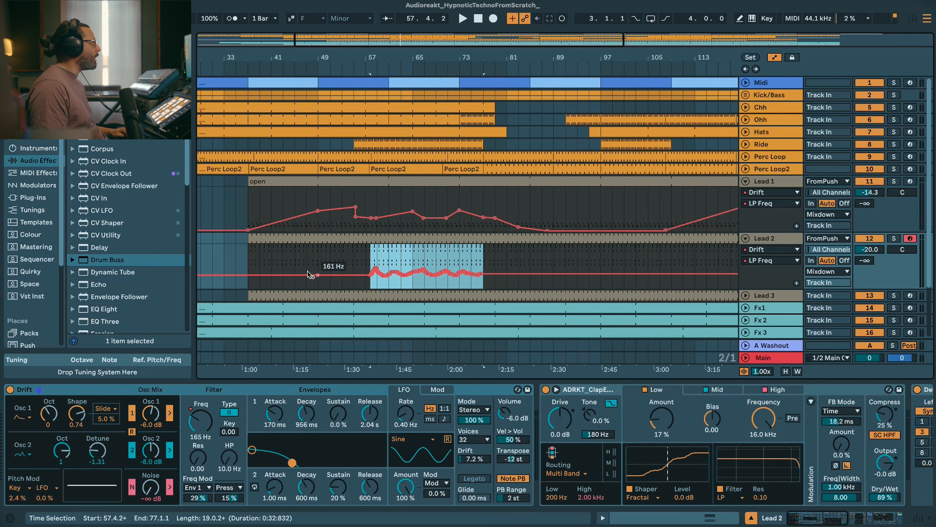
click(284, 268)
key(super+v)
click(483, 254)
key(super+v)
- Duplicate the LP Freq automation pattern along the remaining Lead 2 clips towards bar 169 and fold the track
drag(549, 39, 644, 46)
key(super+d)
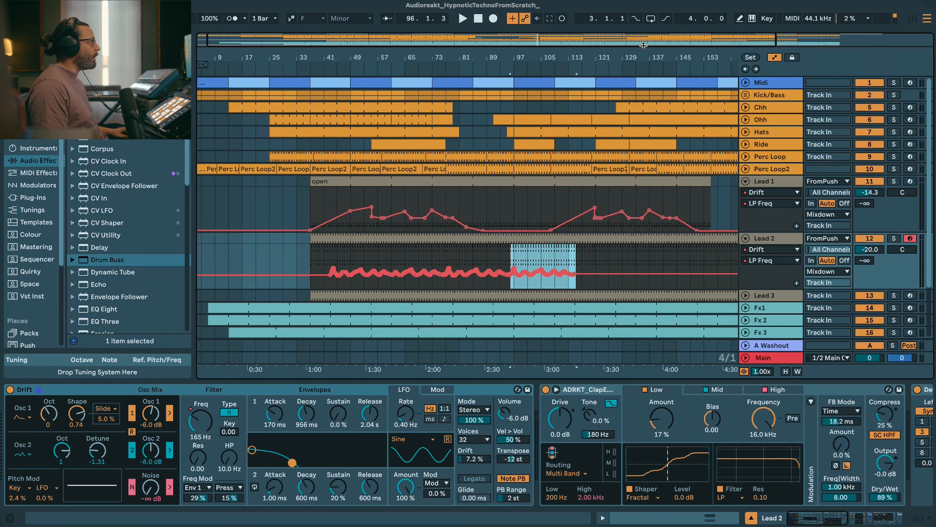
key(super+d)
key(super+d)
drag(457, 43, 533, 59)
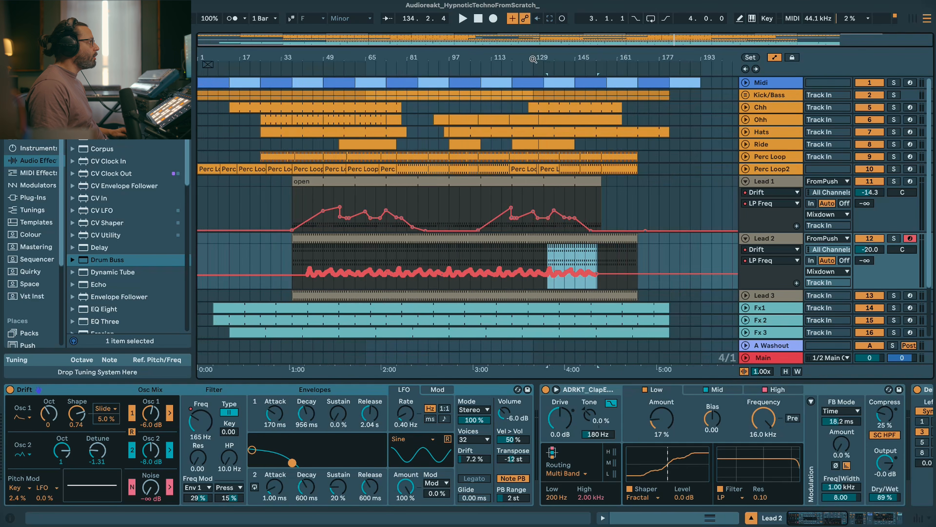
drag(570, 262, 617, 259)
key(super+d)
key(super+d)
key(super+d)
alt+click(746, 239)
- Arm and solo Lead 3, record EQ Eight 8 Frequency A movements, and repeat them across its clips to about bar 163
click(745, 206)
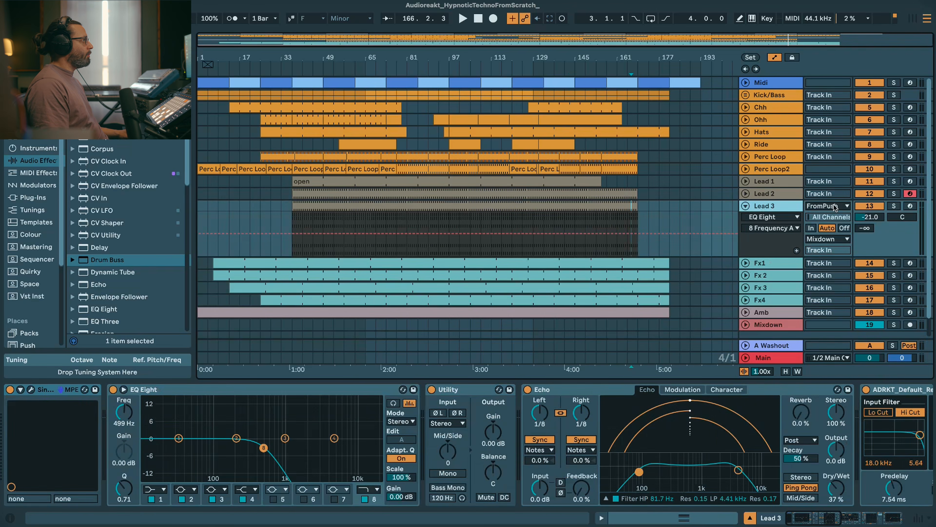
click(909, 207)
click(894, 206)
click(383, 229)
key(space)
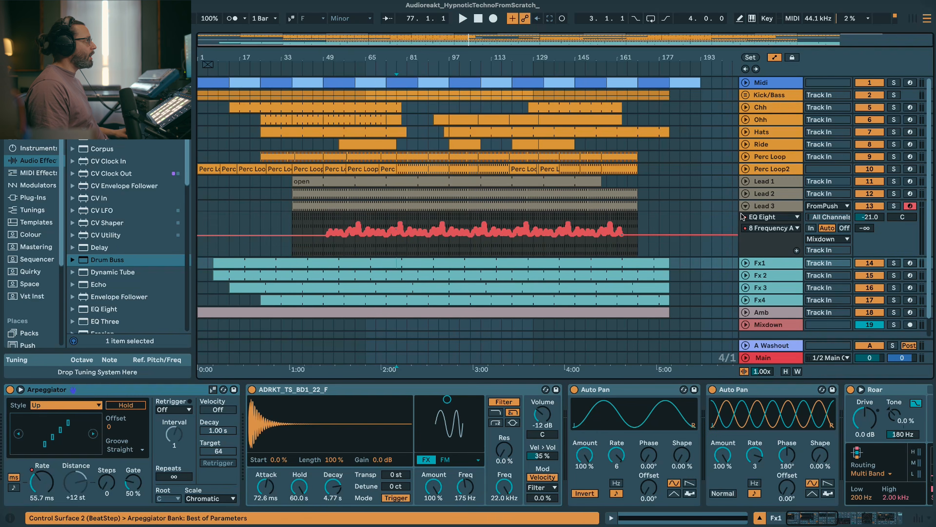
click(745, 205)
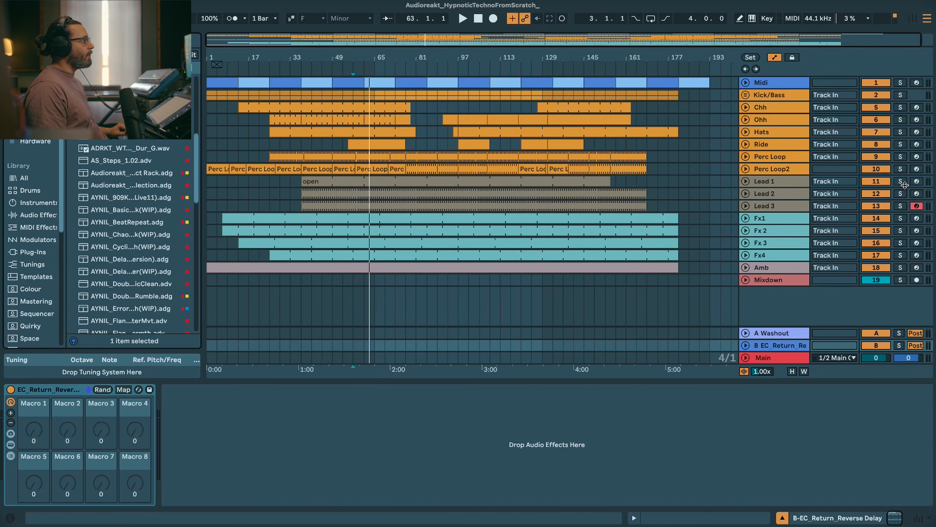
- Solo Lead 1, play from about bar 58, and audition its A-Washout send before returning the send to −∞
click(905, 185)
click(745, 181)
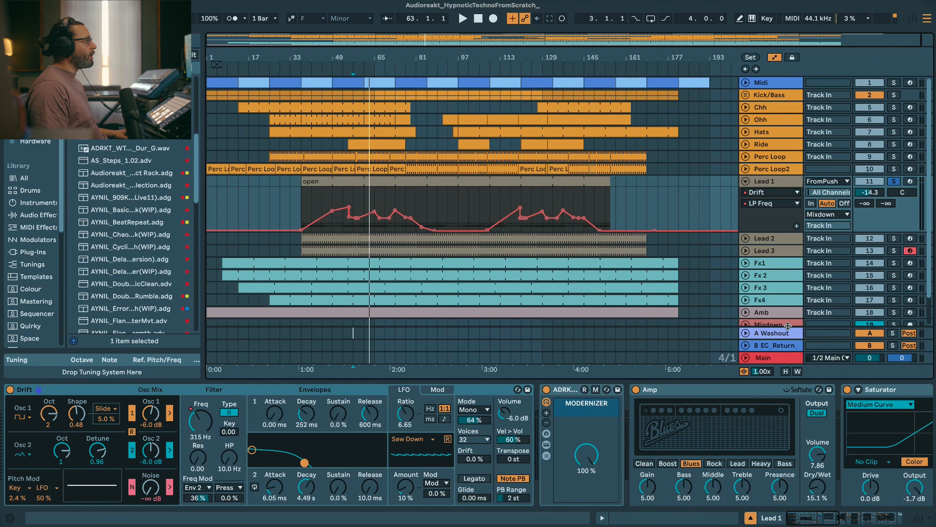
click(792, 333)
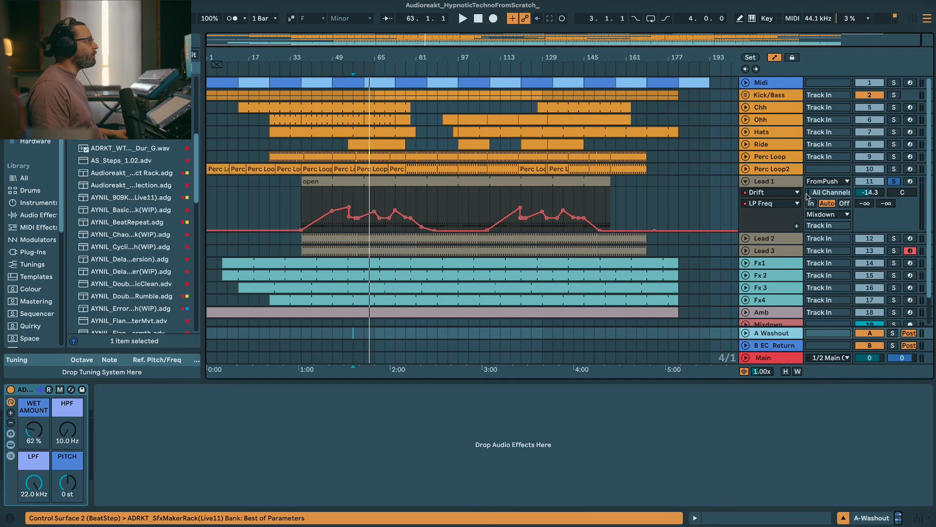
click(359, 200)
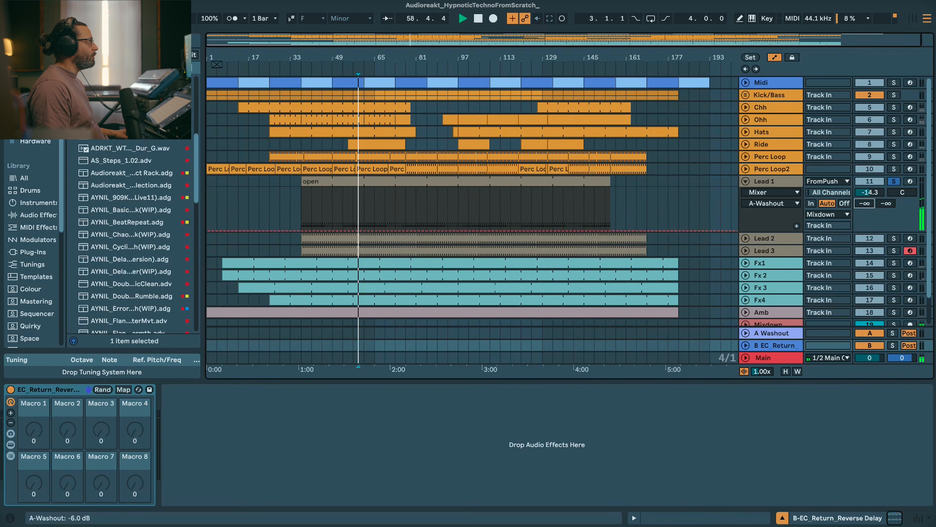
drag(864, 203, 864, 166)
drag(865, 203, 864, 240)
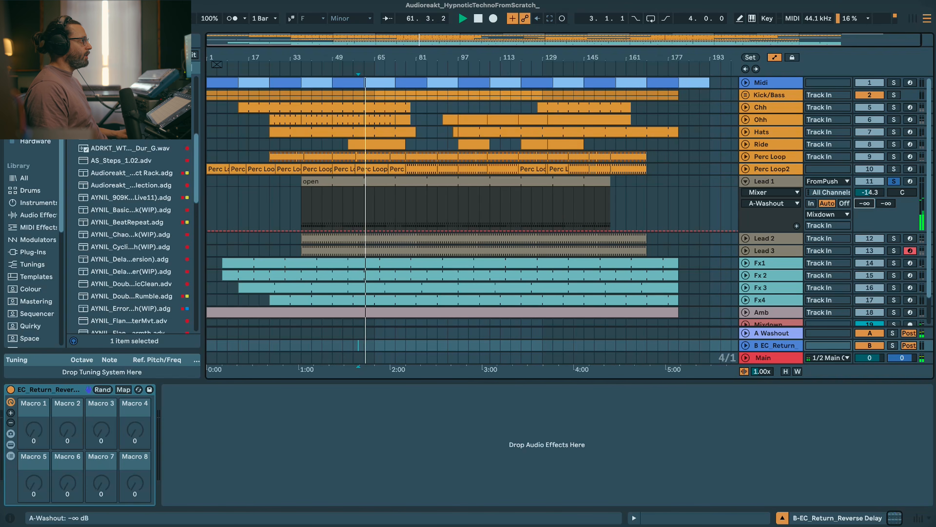
mouse_move(866, 205)
mouse_down()
mouse_move(867, 170)
mouse_move(866, 222)
mouse_up()
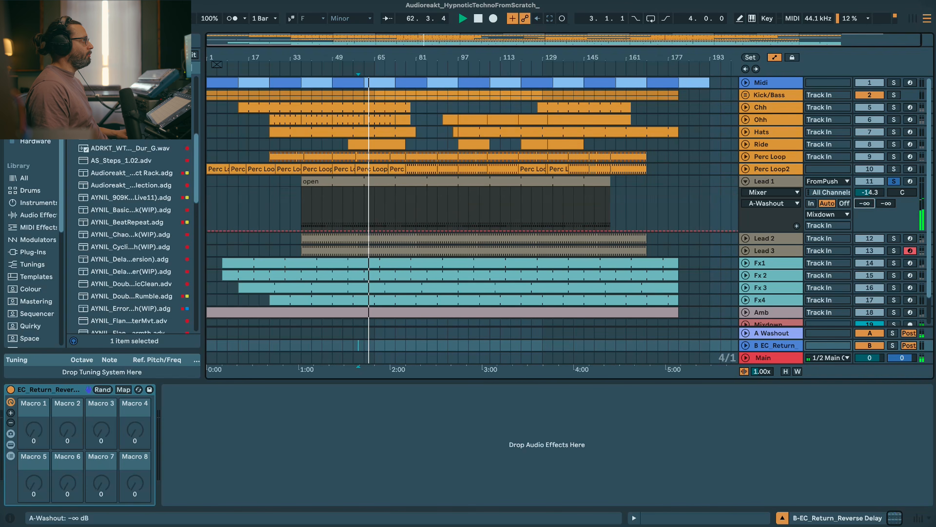
- Show the devices inside the Reverse Delay return rack and audition Lead 1's send to it, returning the send to −∞
click(797, 348)
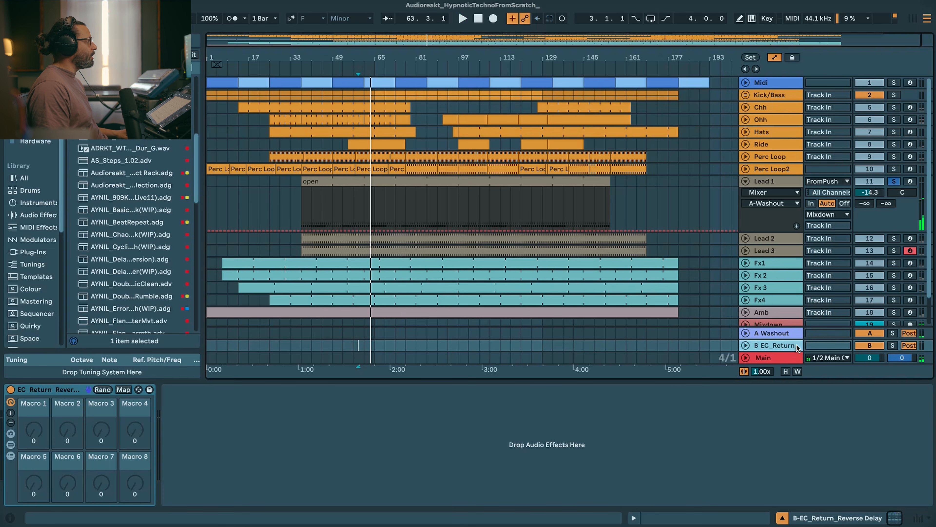
click(11, 445)
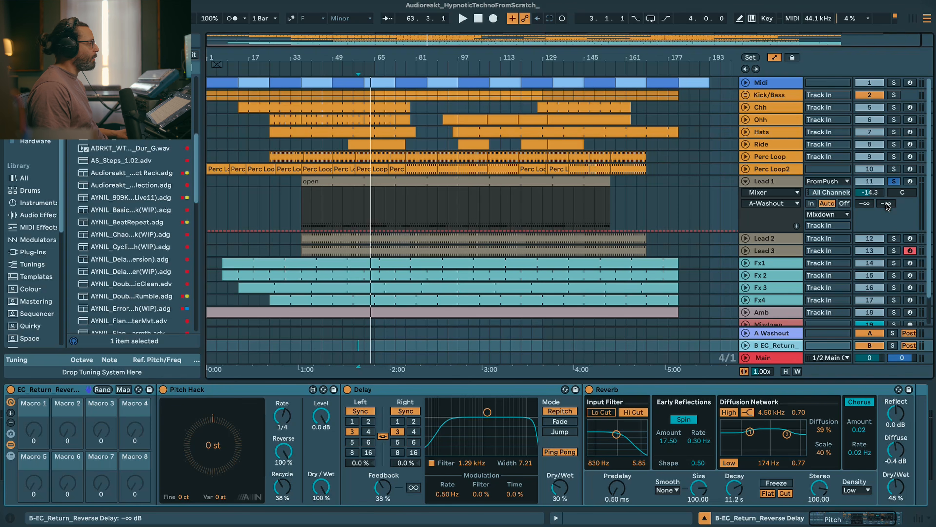
key(space)
mouse_move(887, 204)
mouse_down()
mouse_move(887, 177)
mouse_move(887, 203)
mouse_up()
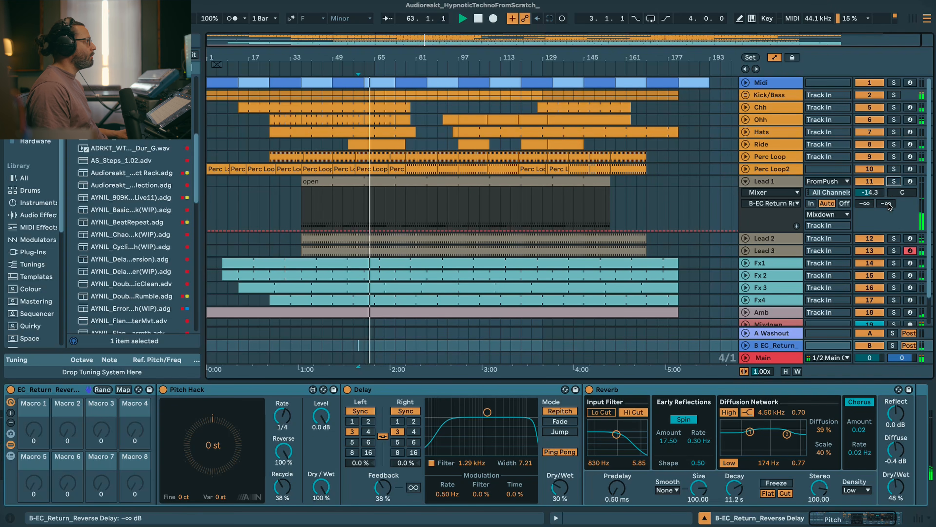
drag(889, 205, 889, 192)
click(763, 181)
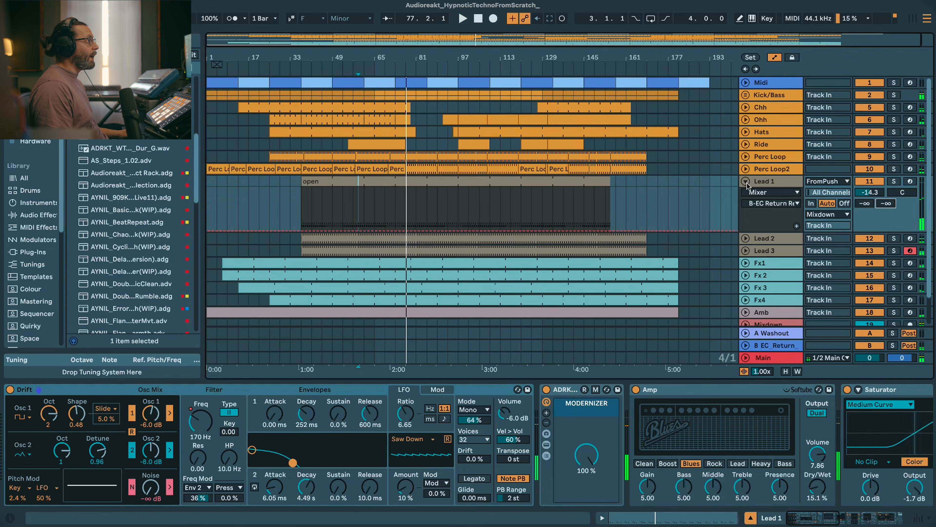
click(746, 181)
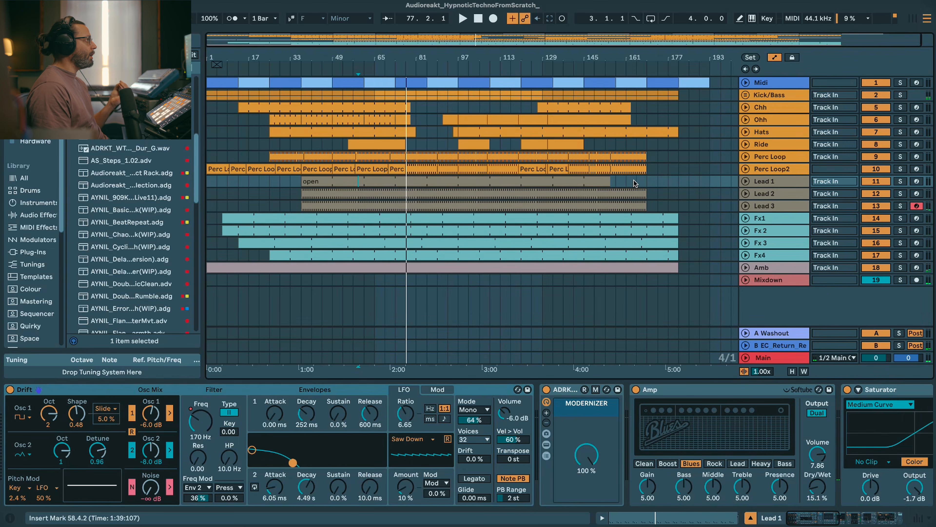